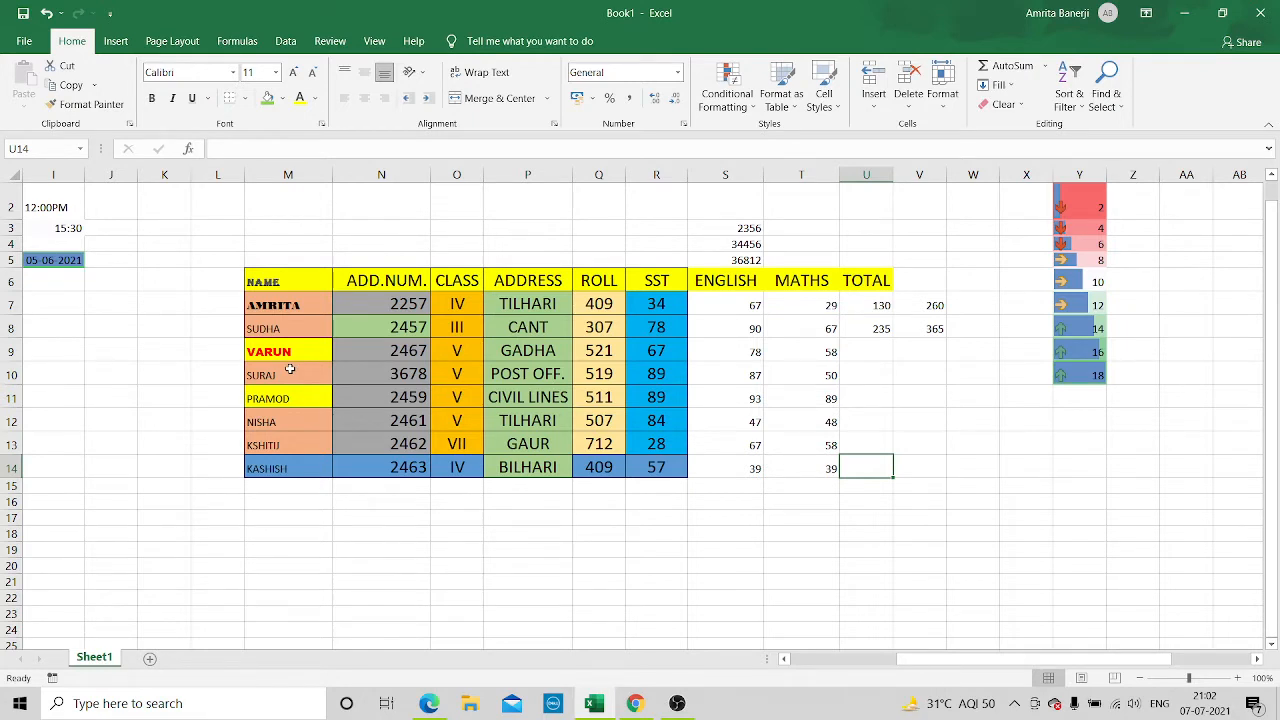
# Insert an entire blank row at row 9 of the student table, beneath the second student
pyautogui.click(312, 357)
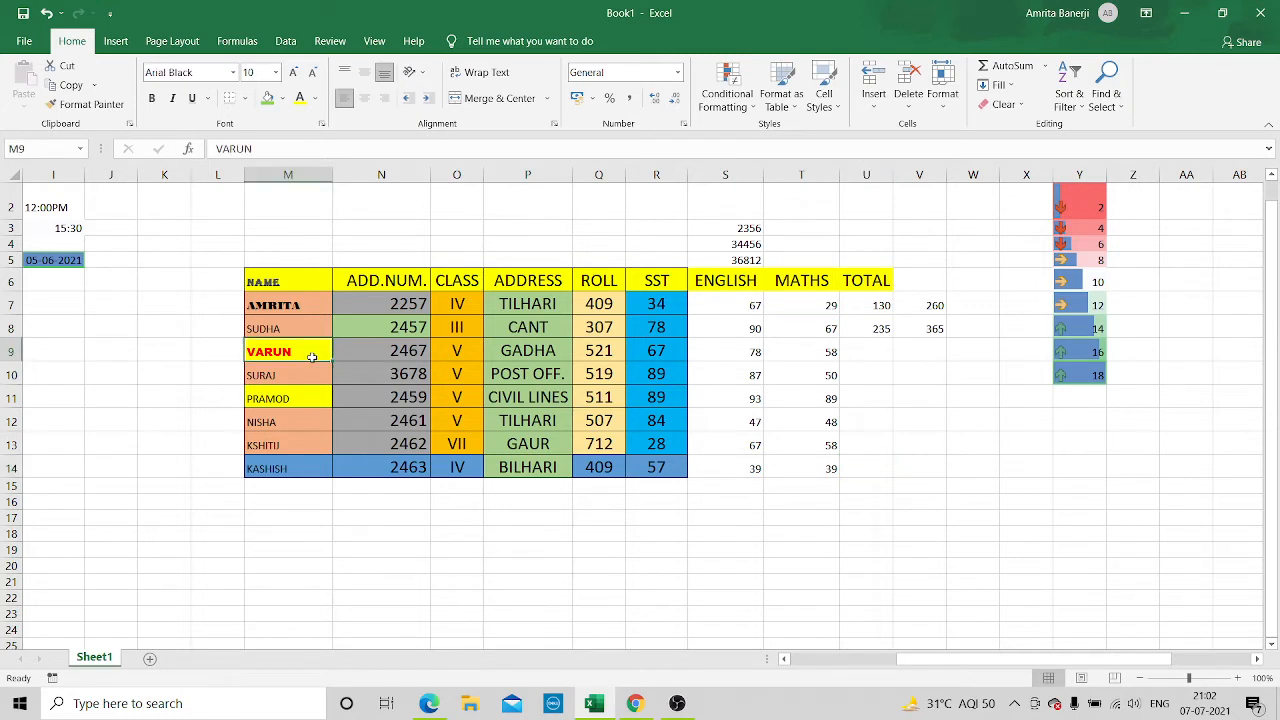
pyautogui.rightClick(312, 357)
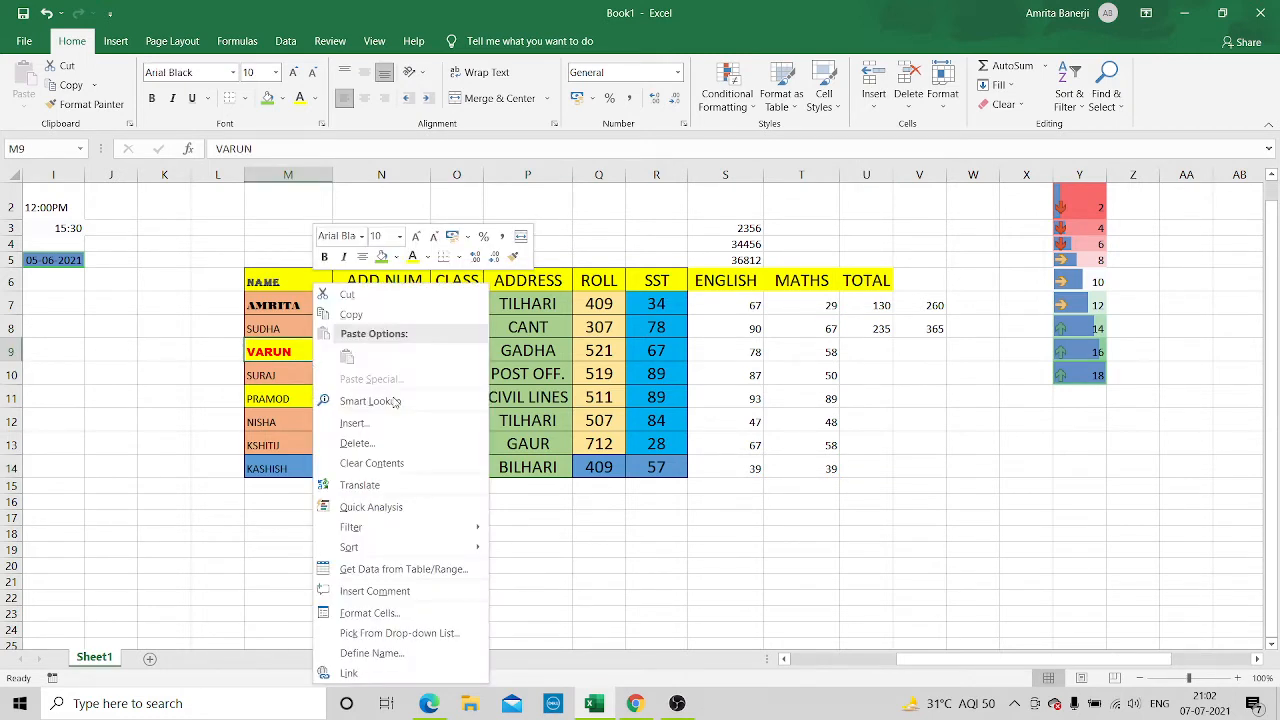
pyautogui.click(385, 428)
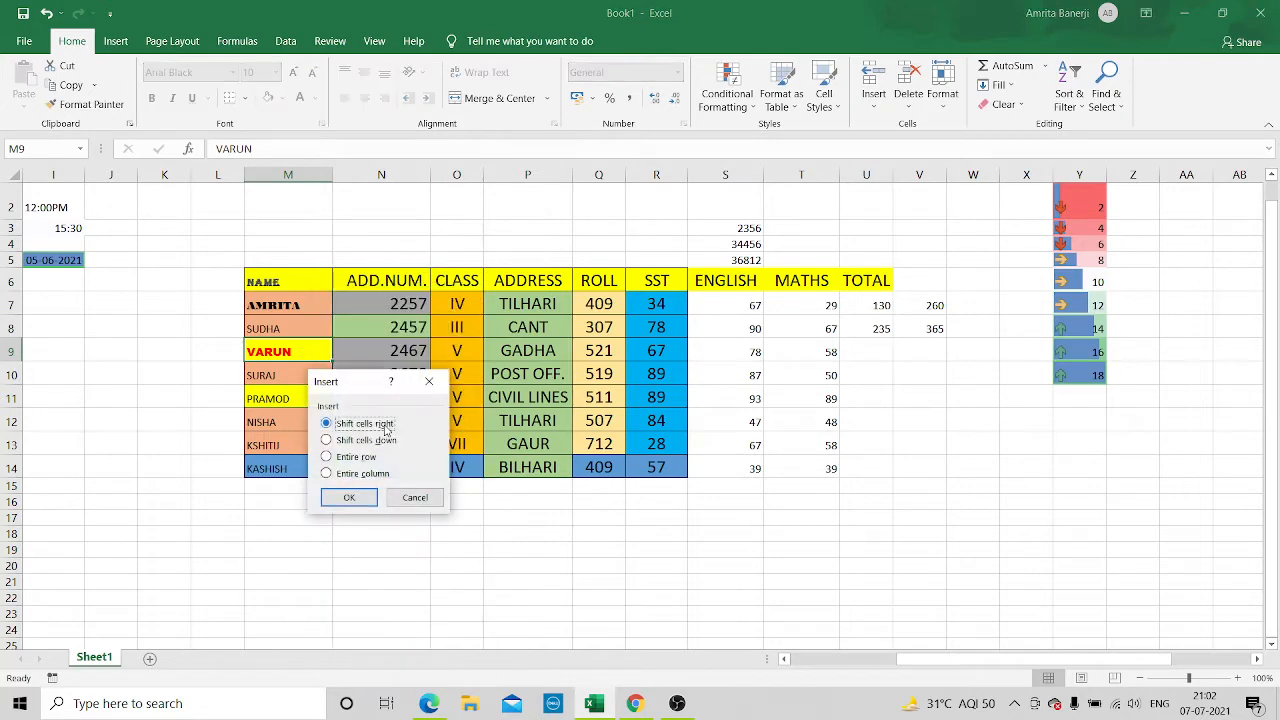
pyautogui.click(326, 457)
pyautogui.click(335, 495)
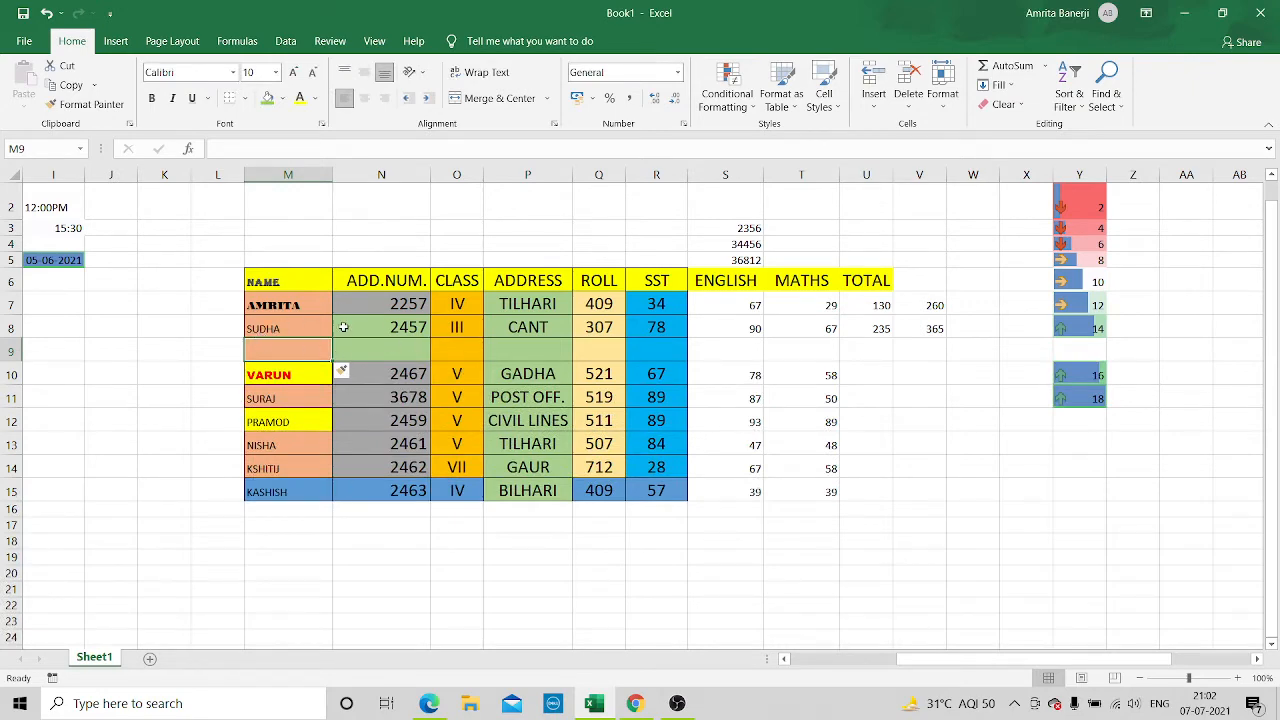
# Enter the new student's name, admission number and class V in row 9
pyautogui.click(284, 149)
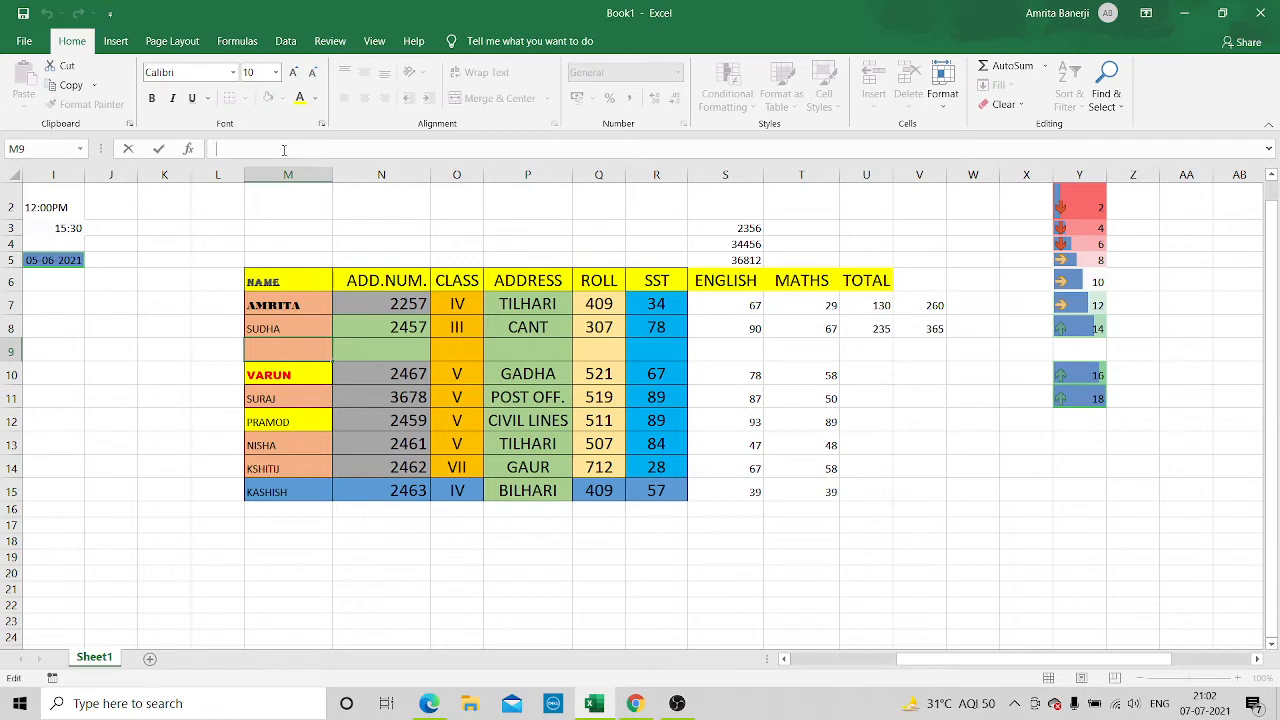
pyautogui.write('SWATI')
pyautogui.click(404, 342)
pyautogui.write('678')
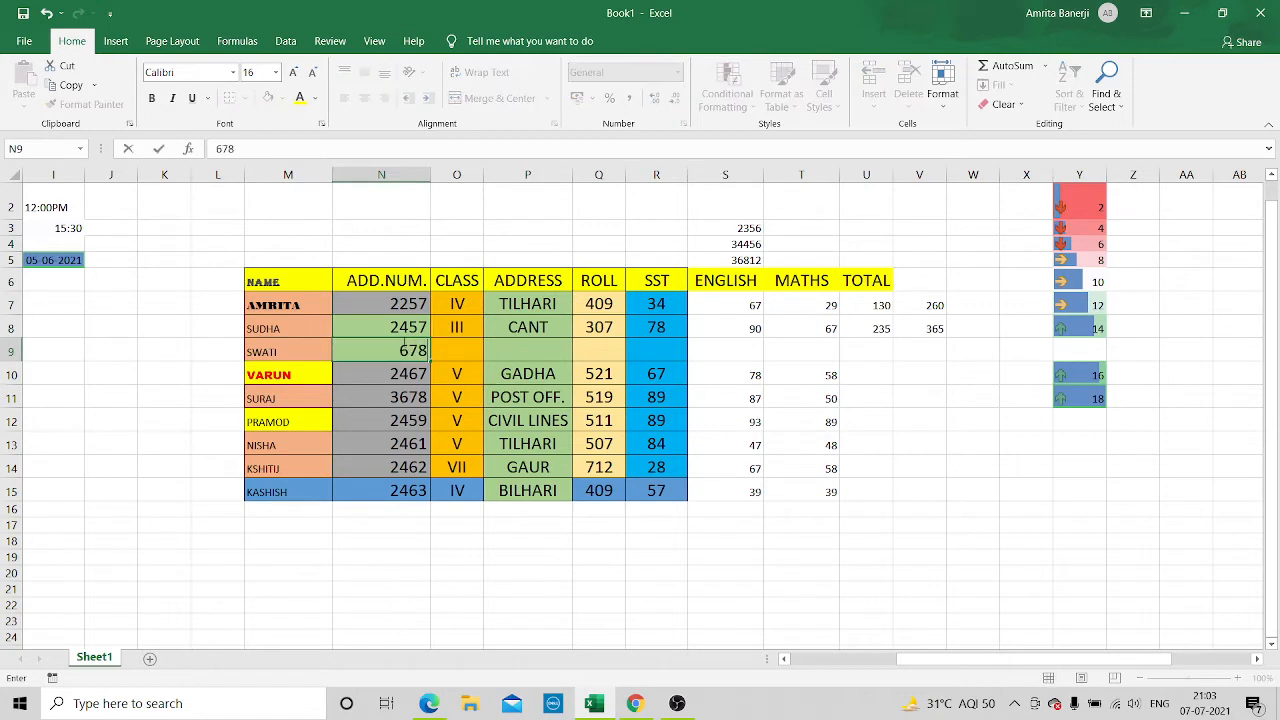
pyautogui.write('5')
pyautogui.click(467, 344)
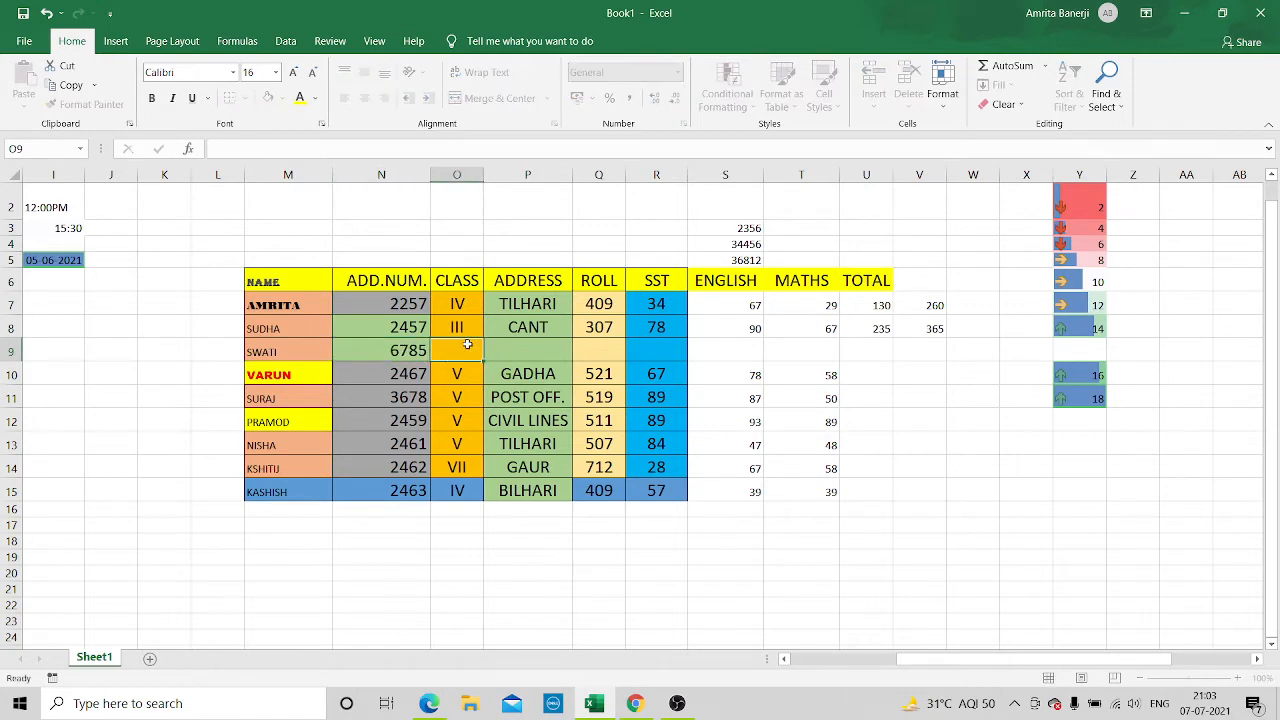
pyautogui.write('V')
# Fill in the new student's address and the roll number 506 in row 9
pyautogui.click(533, 347)
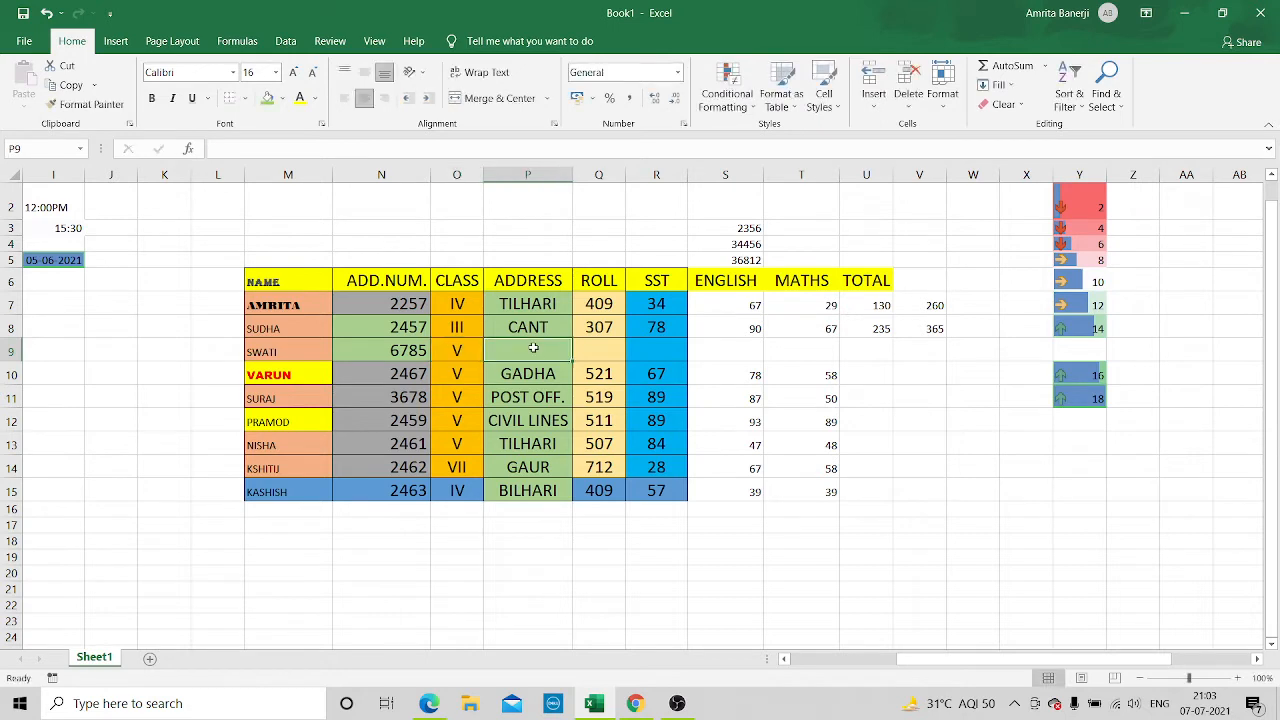
pyautogui.click(403, 149)
pyautogui.write('POST ')
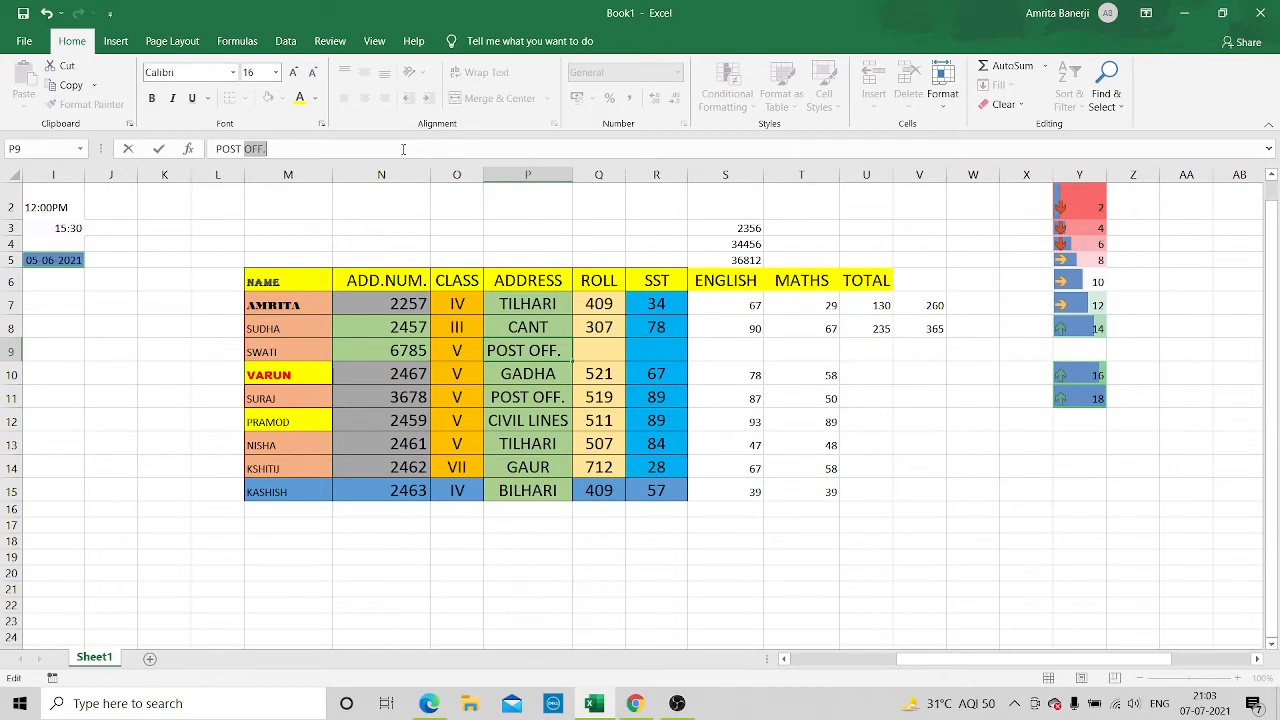
pyautogui.write('OFF.')
pyautogui.click(598, 349)
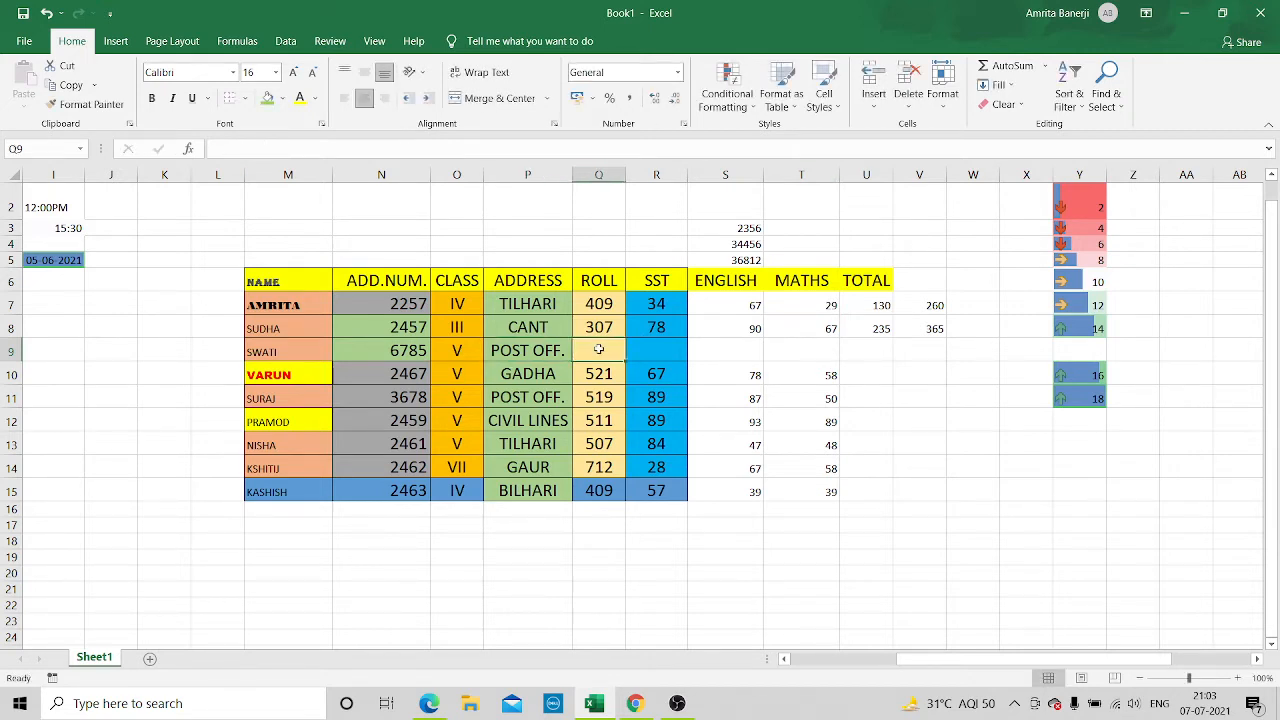
pyautogui.write('506')
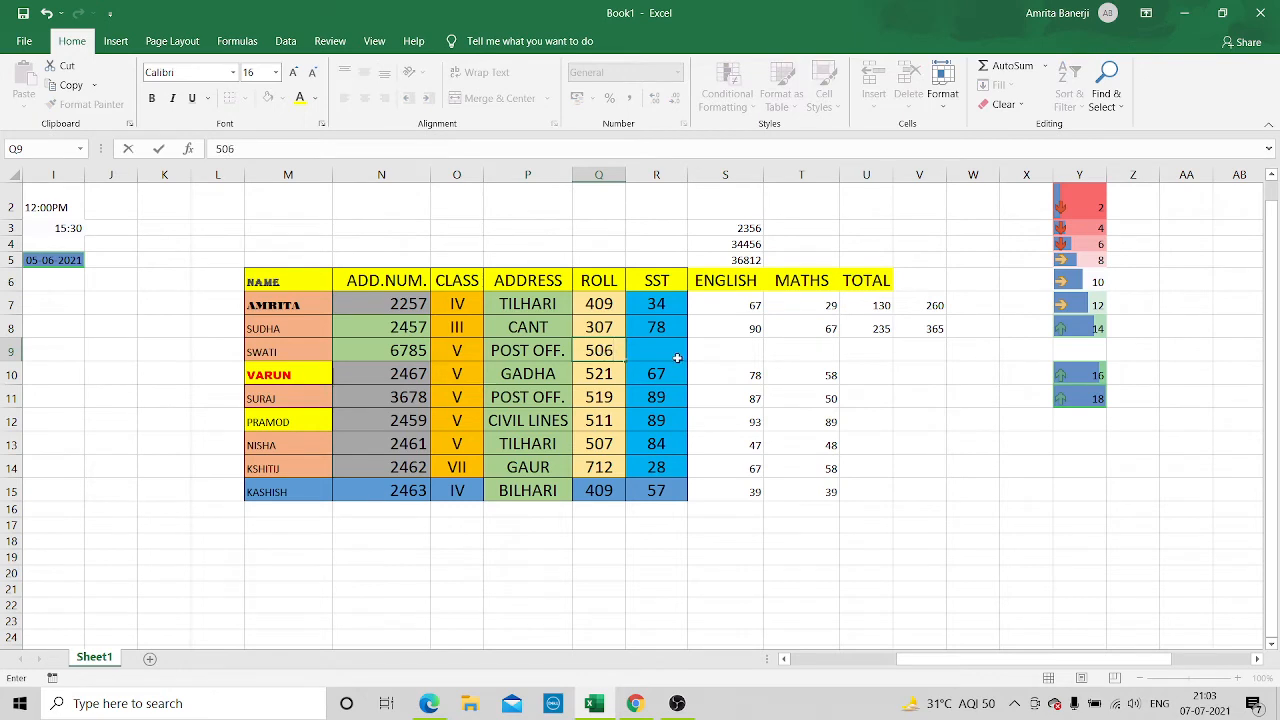
# Enter the new student's marks in row 9: SST 89, ENGLISH 90 and MATHS 23
pyautogui.click(677, 348)
pyautogui.write('89')
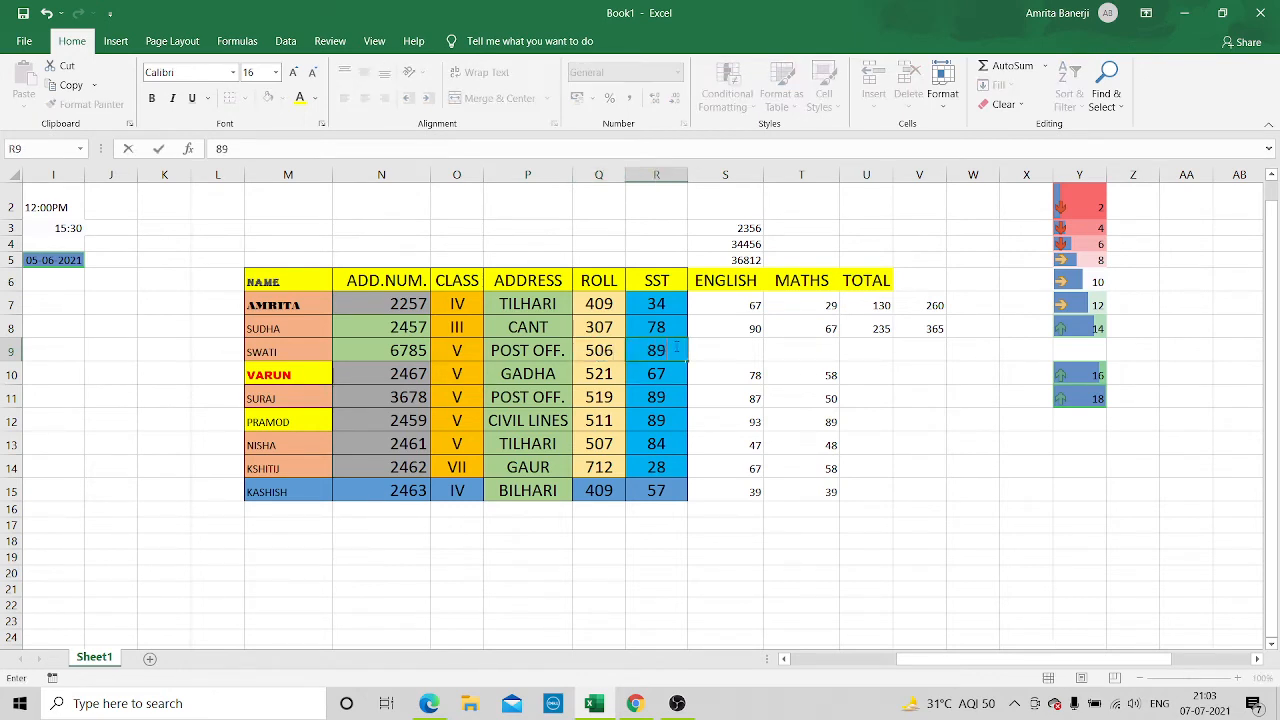
pyautogui.click(731, 347)
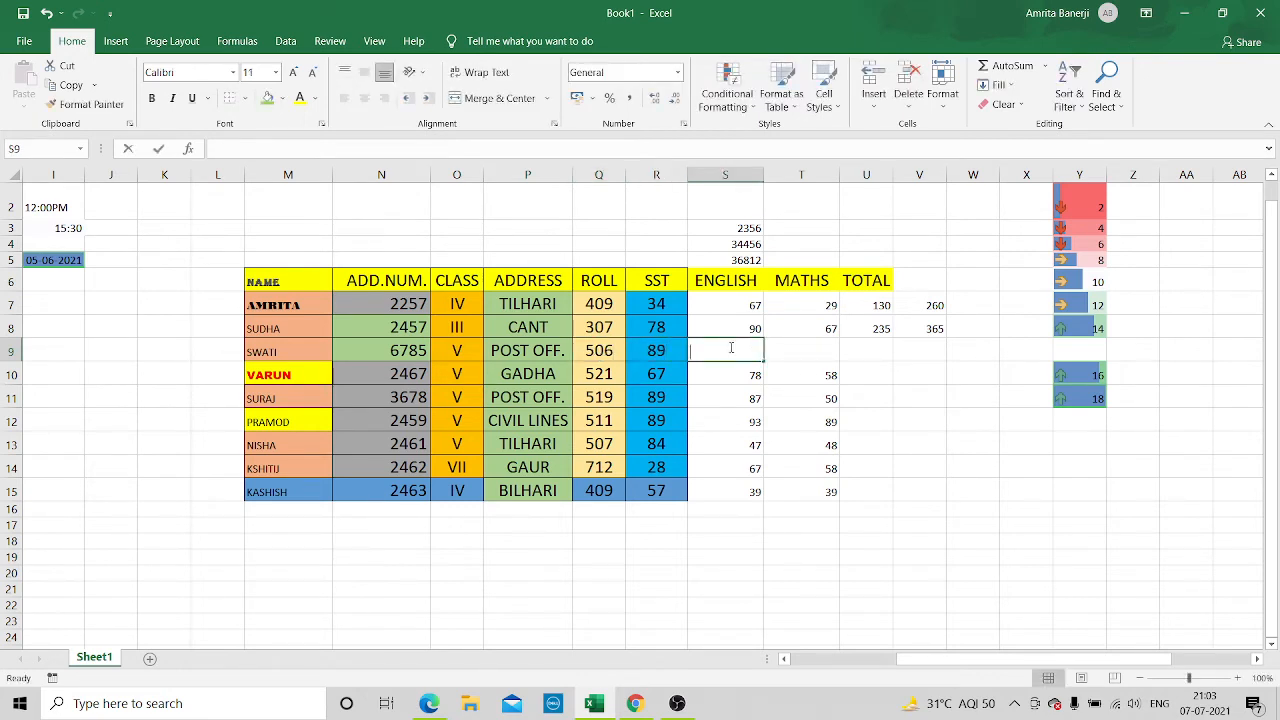
pyautogui.write('90')
pyautogui.click(824, 350)
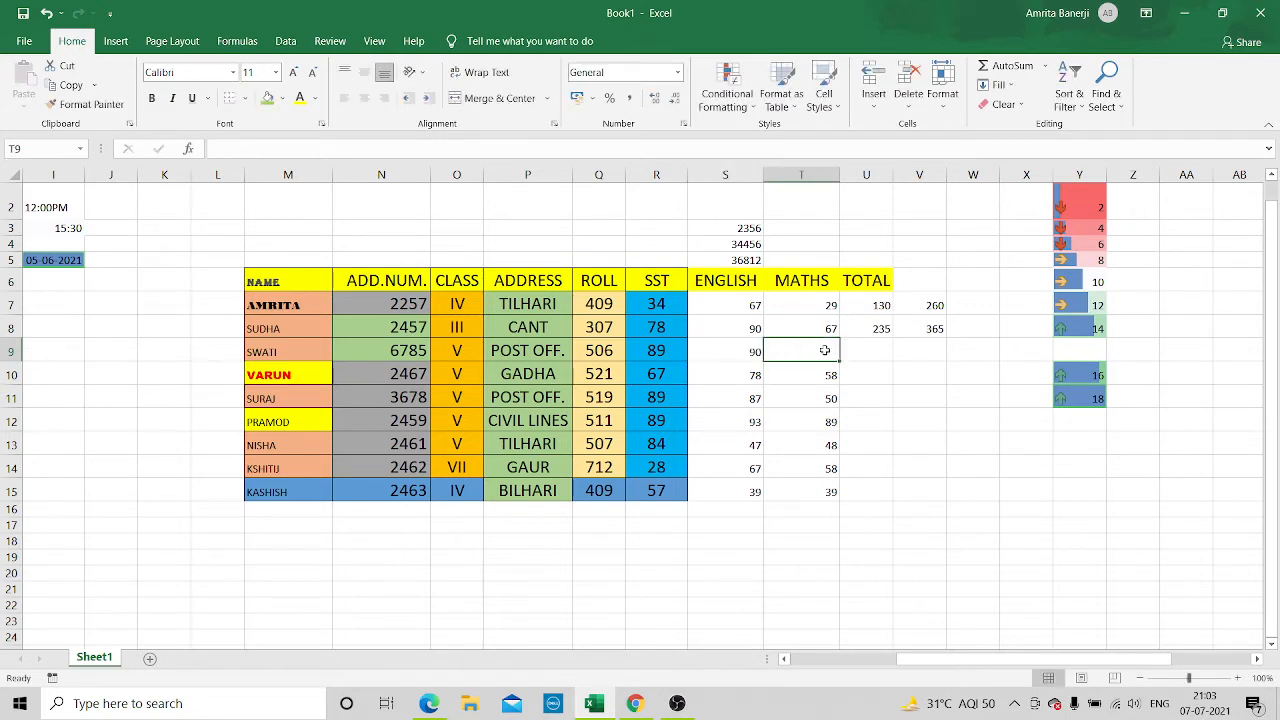
pyautogui.write('23')
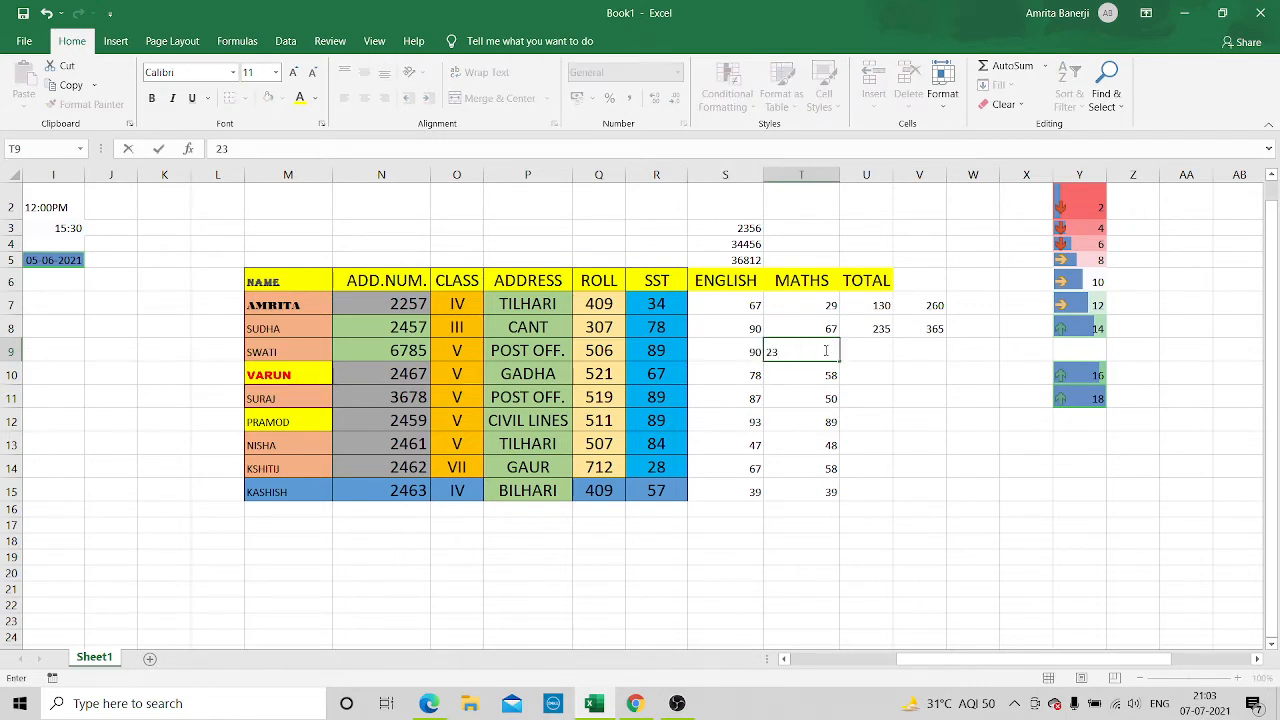
pyautogui.press('Return')
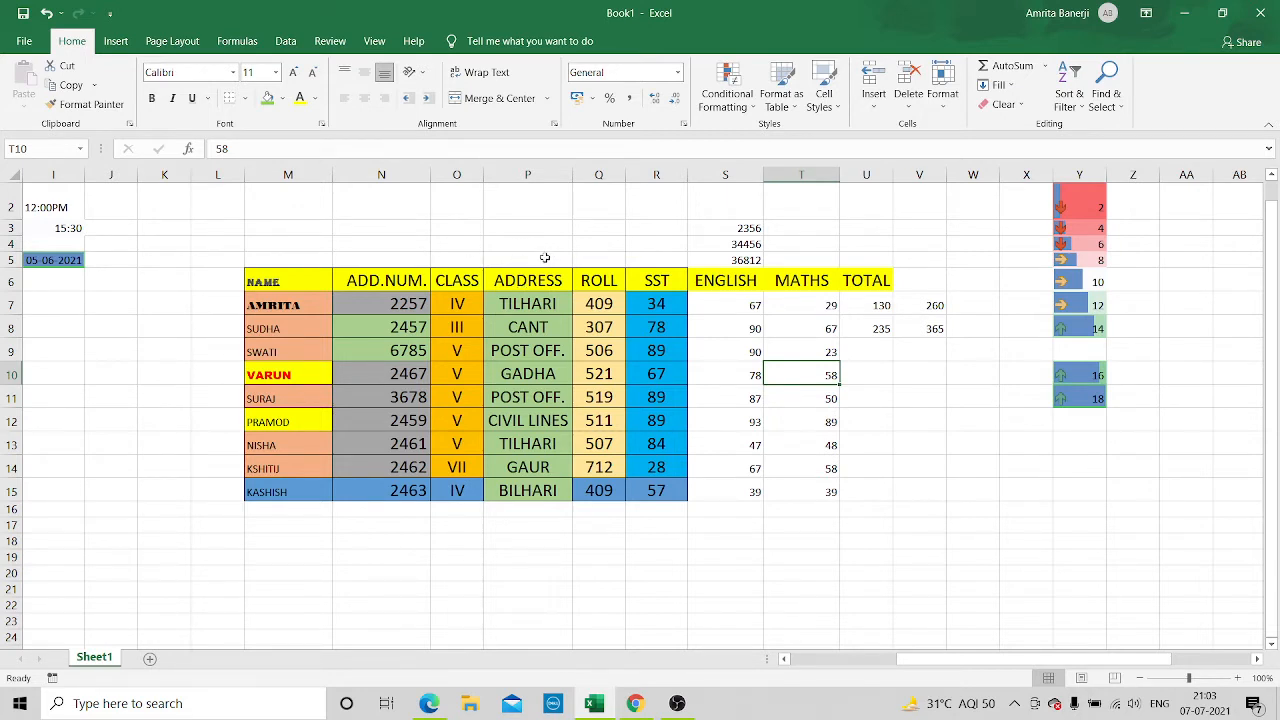
# Insert an entire blank column between the CLASS and ADDRESS columns
pyautogui.click(545, 258)
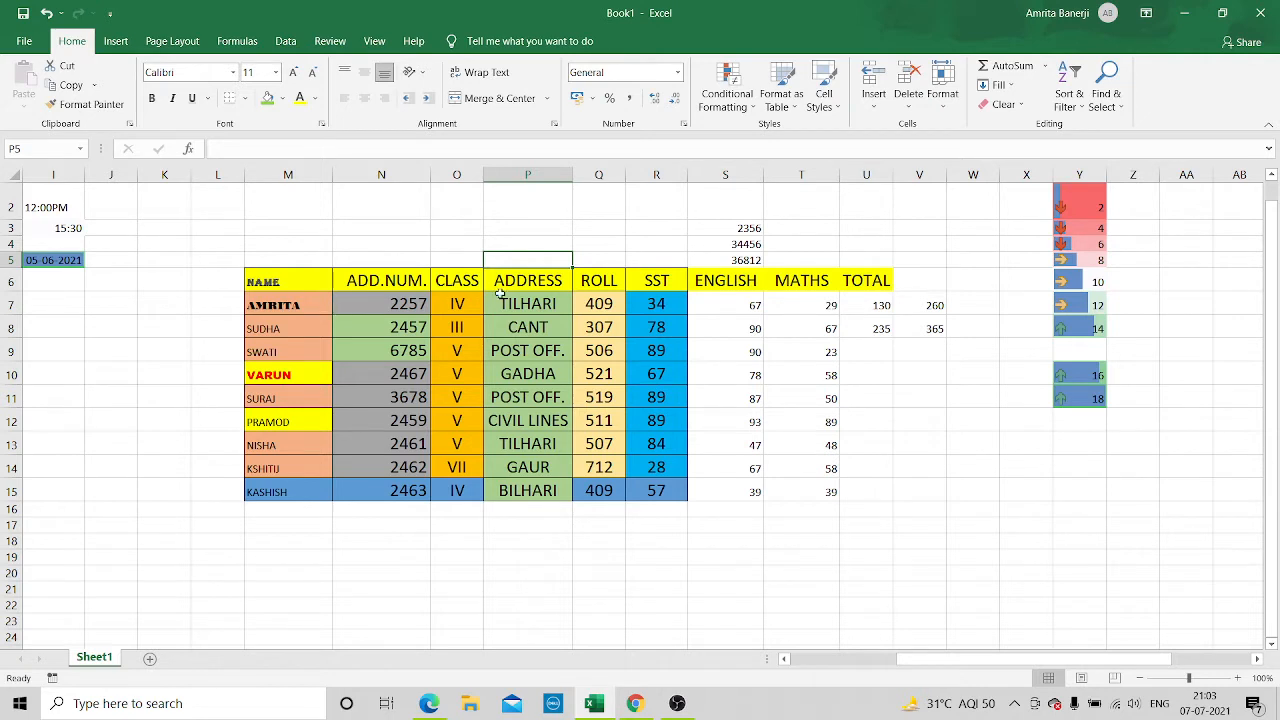
pyautogui.click(552, 280)
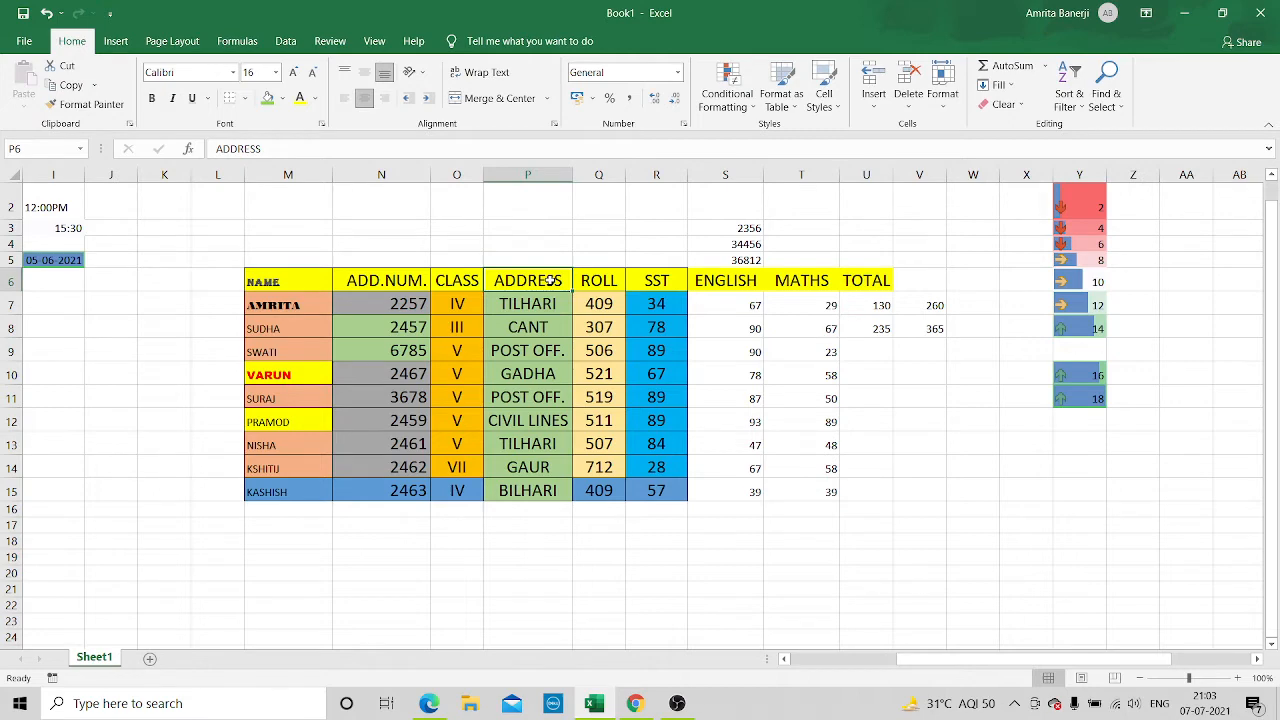
pyautogui.rightClick(552, 280)
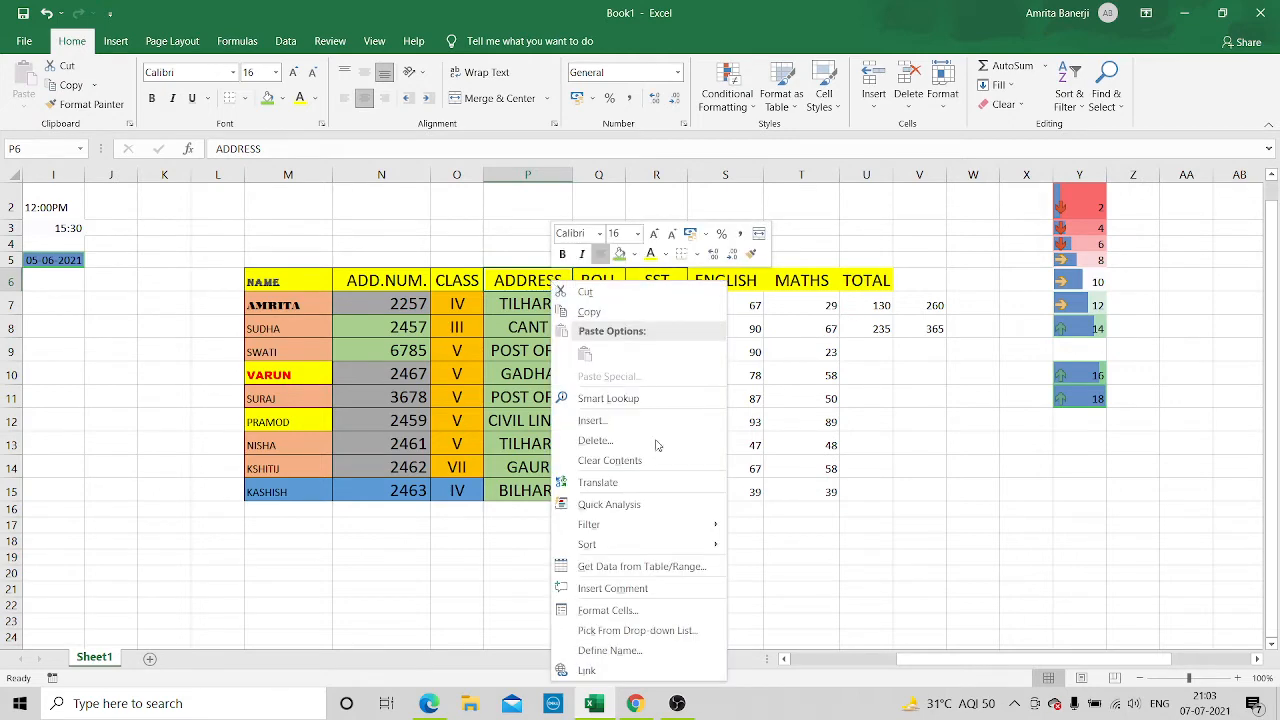
pyautogui.click(636, 425)
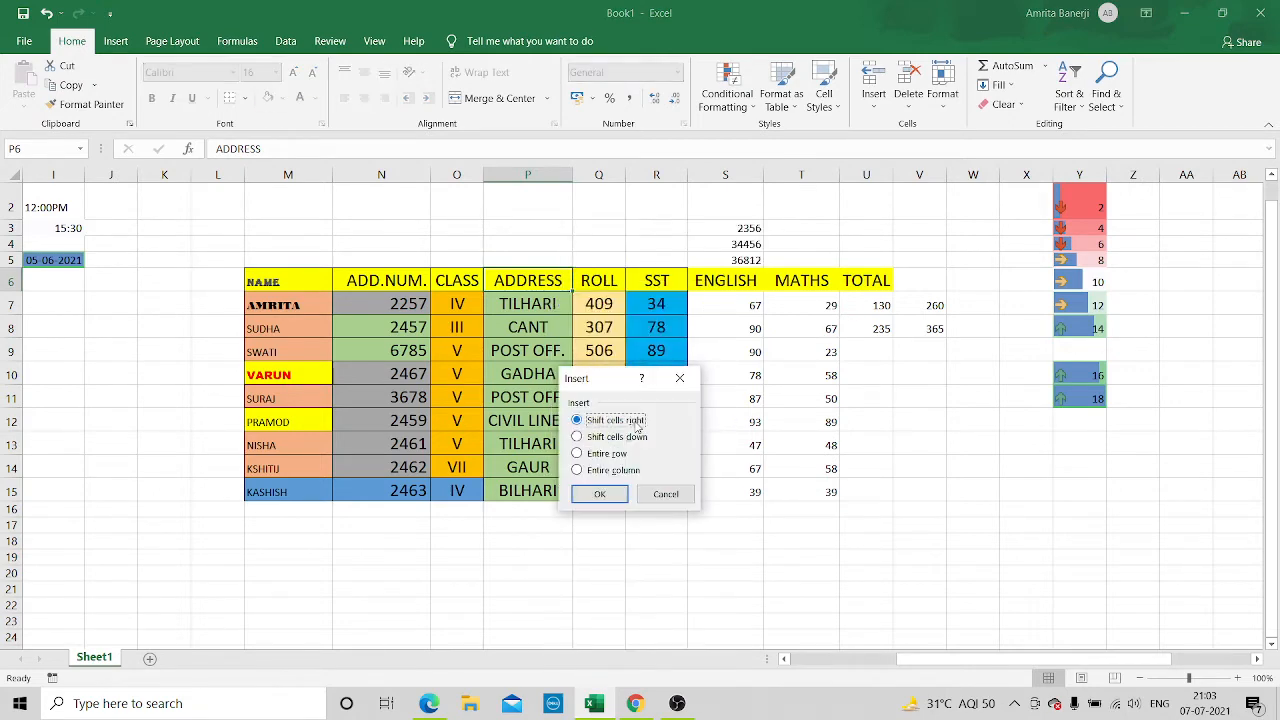
pyautogui.click(577, 471)
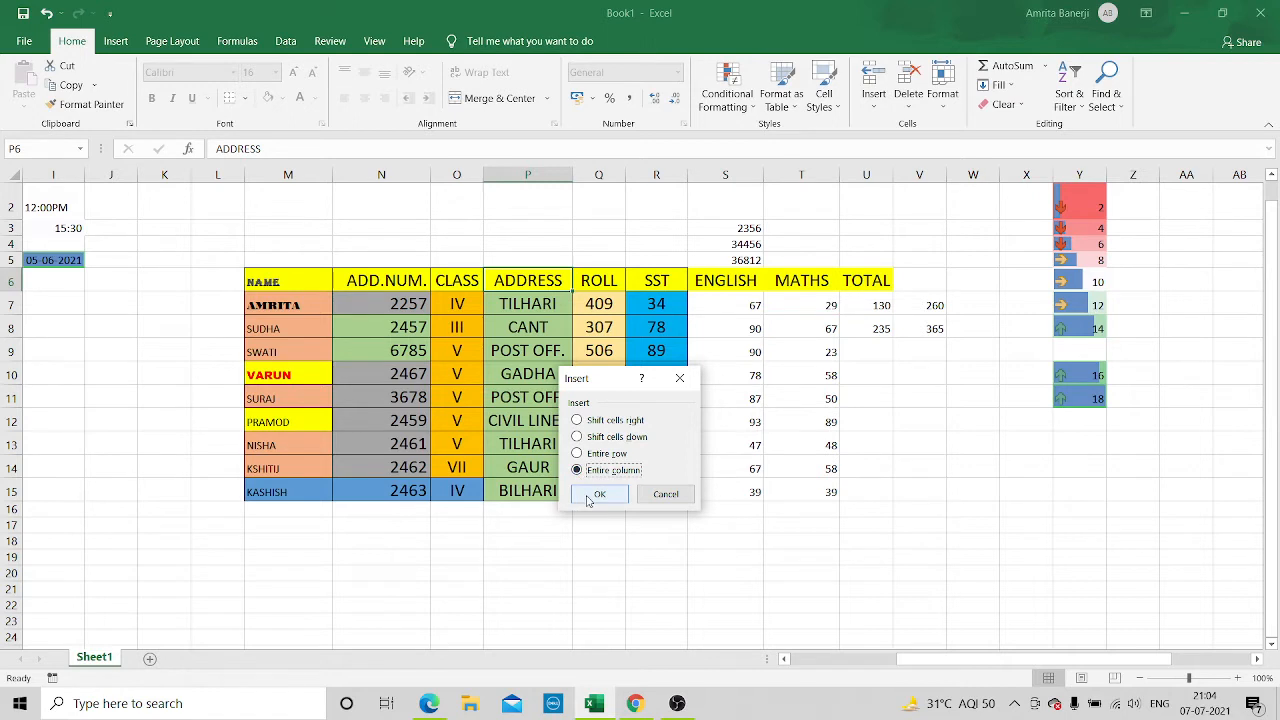
pyautogui.click(588, 494)
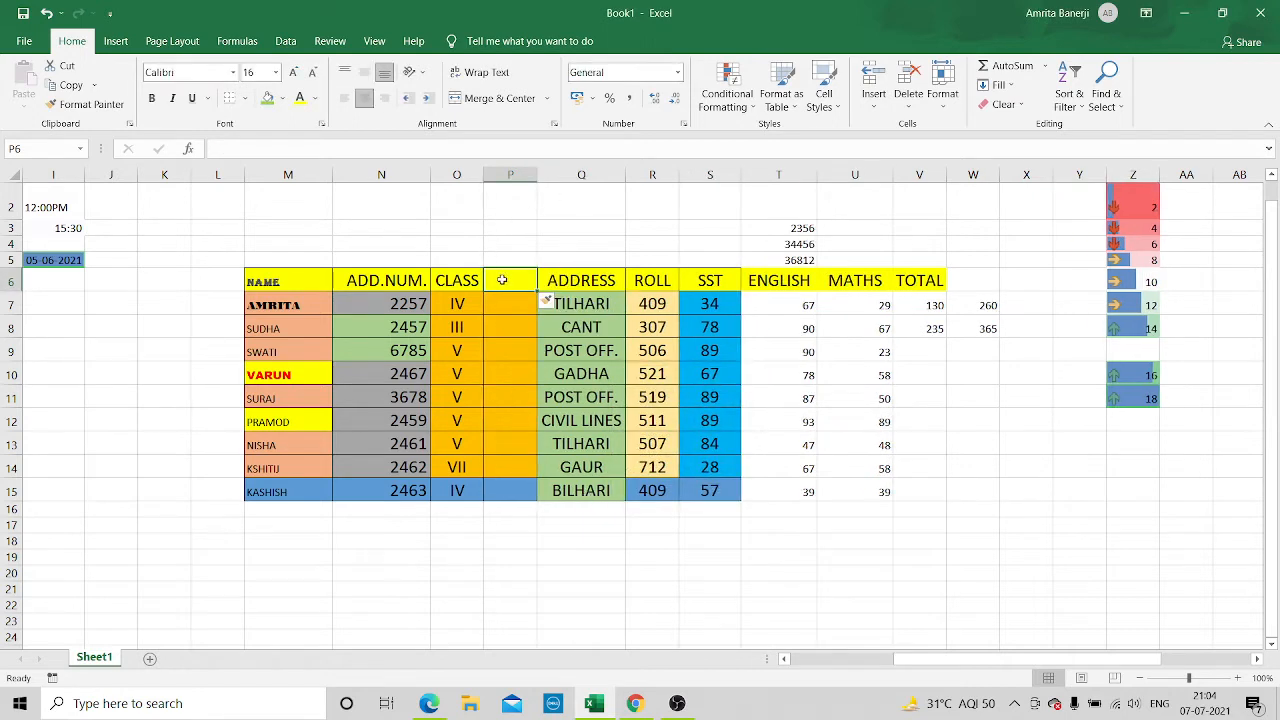
# Widen the new column P to about twice its width and enter the header MOB. NUM in P6
pyautogui.moveTo(537, 173); pyautogui.dragTo(596, 173)
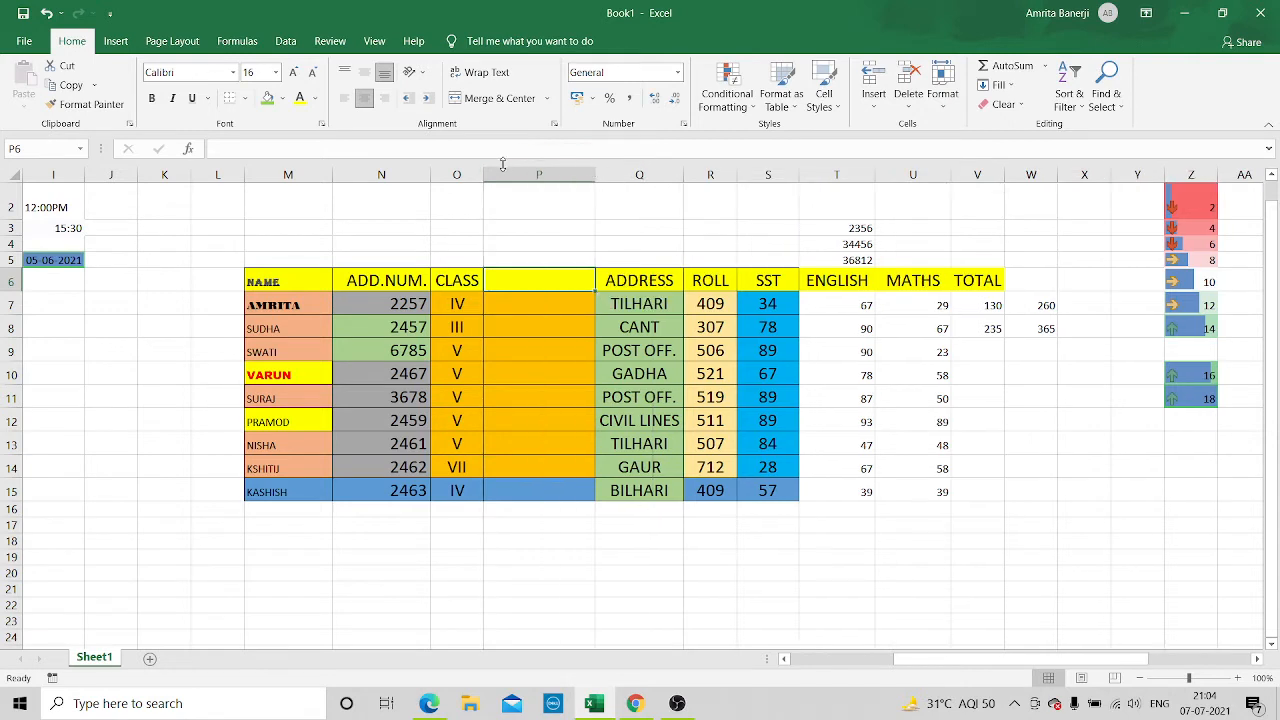
pyautogui.click(438, 147)
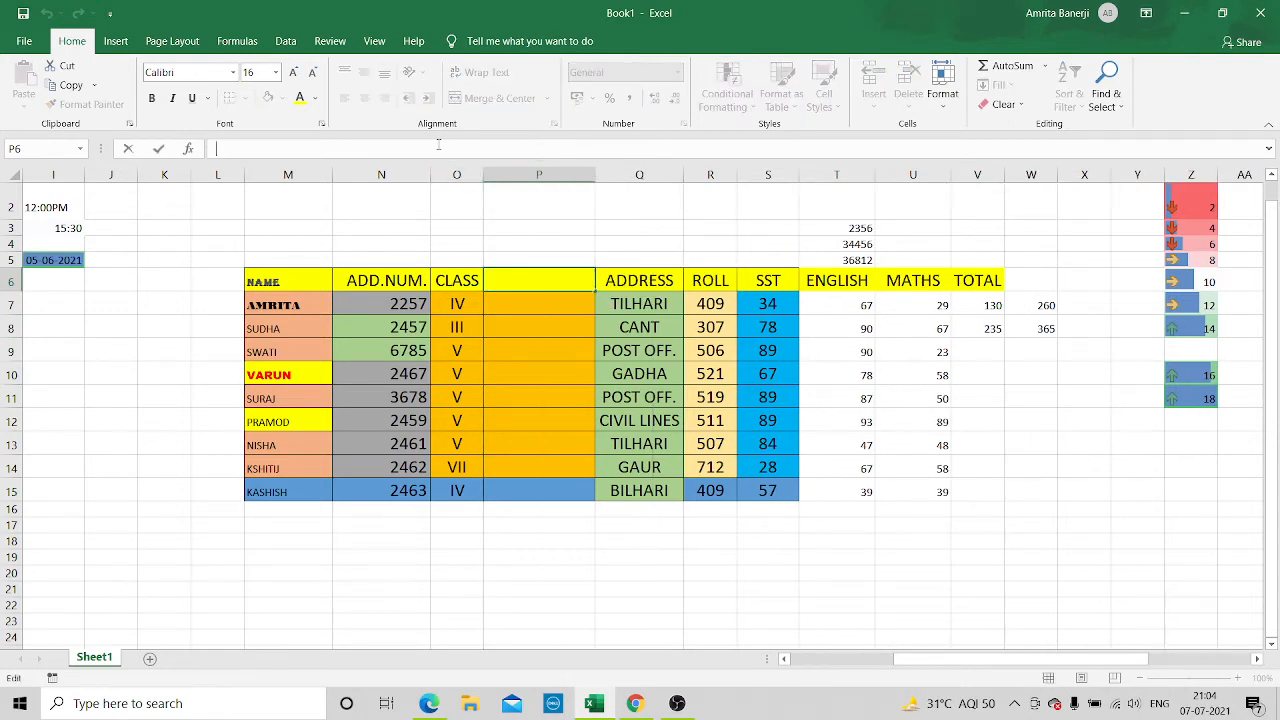
pyautogui.write('MOB. NU')
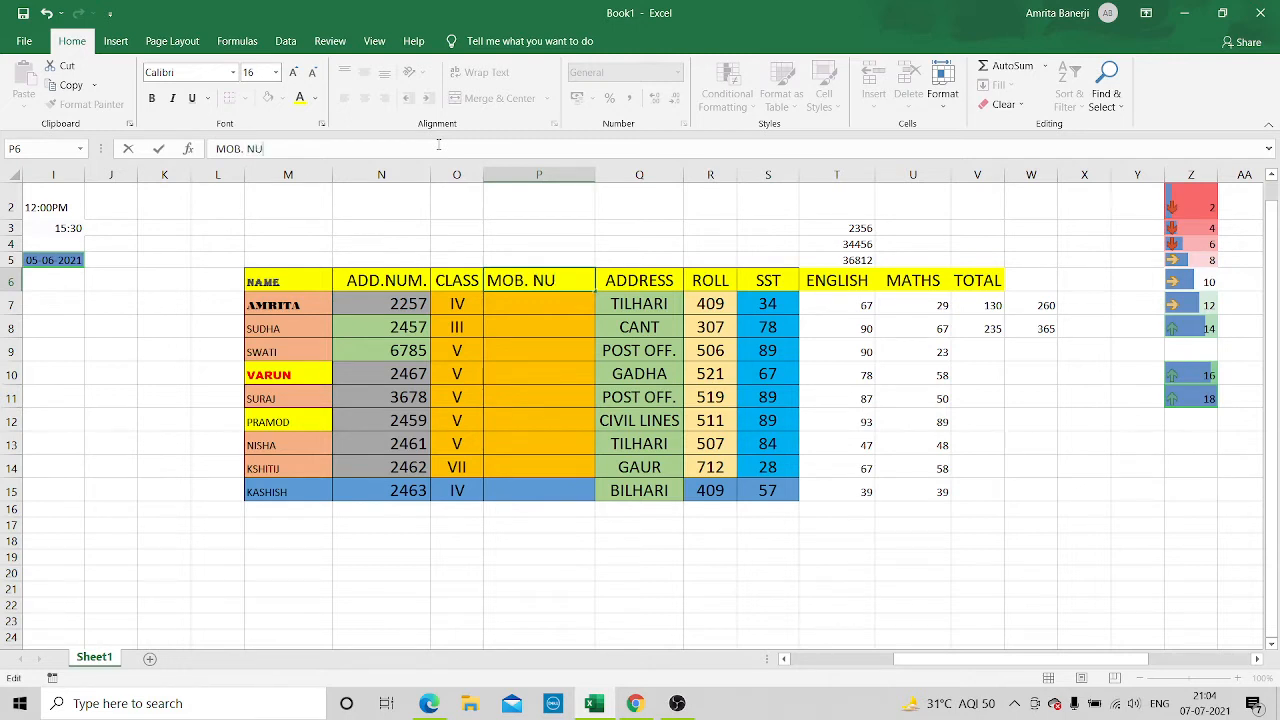
pyautogui.write('M')
pyautogui.press('Return')
# Fill in mobile numbers for the first four students in cells P7 to P10
pyautogui.write('97875578')
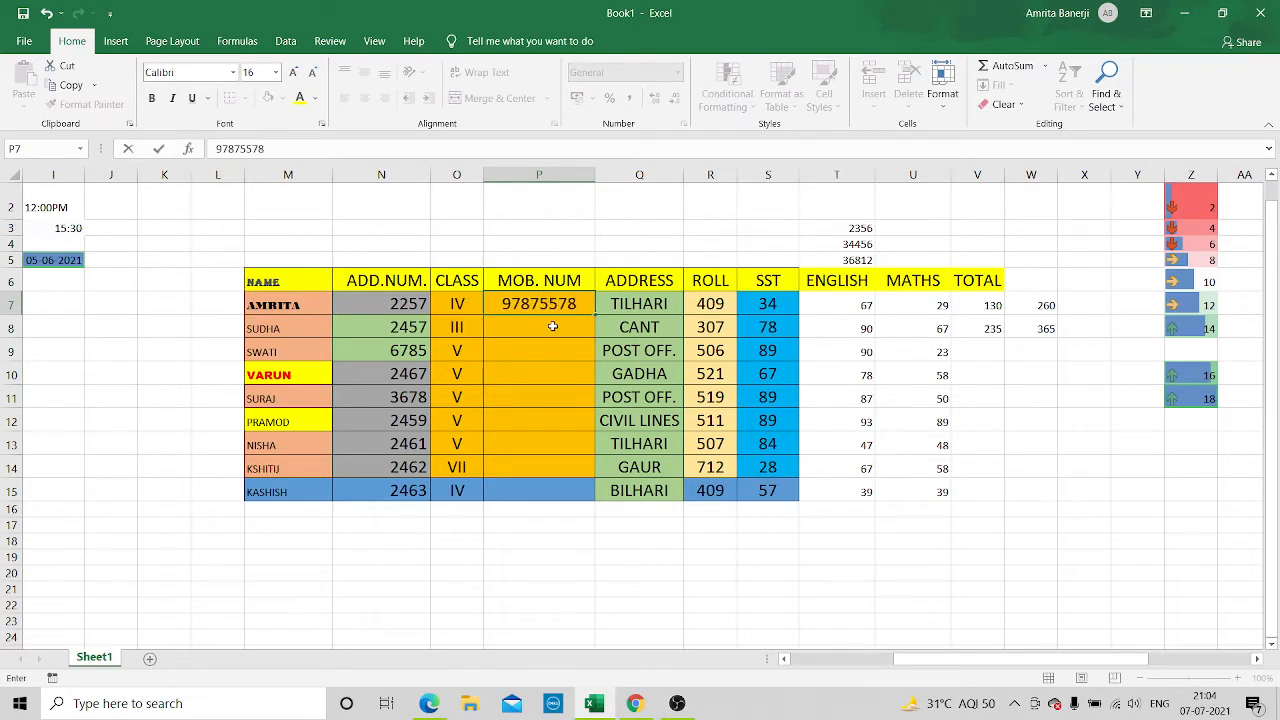
pyautogui.press('Return')
pyautogui.write('08766')
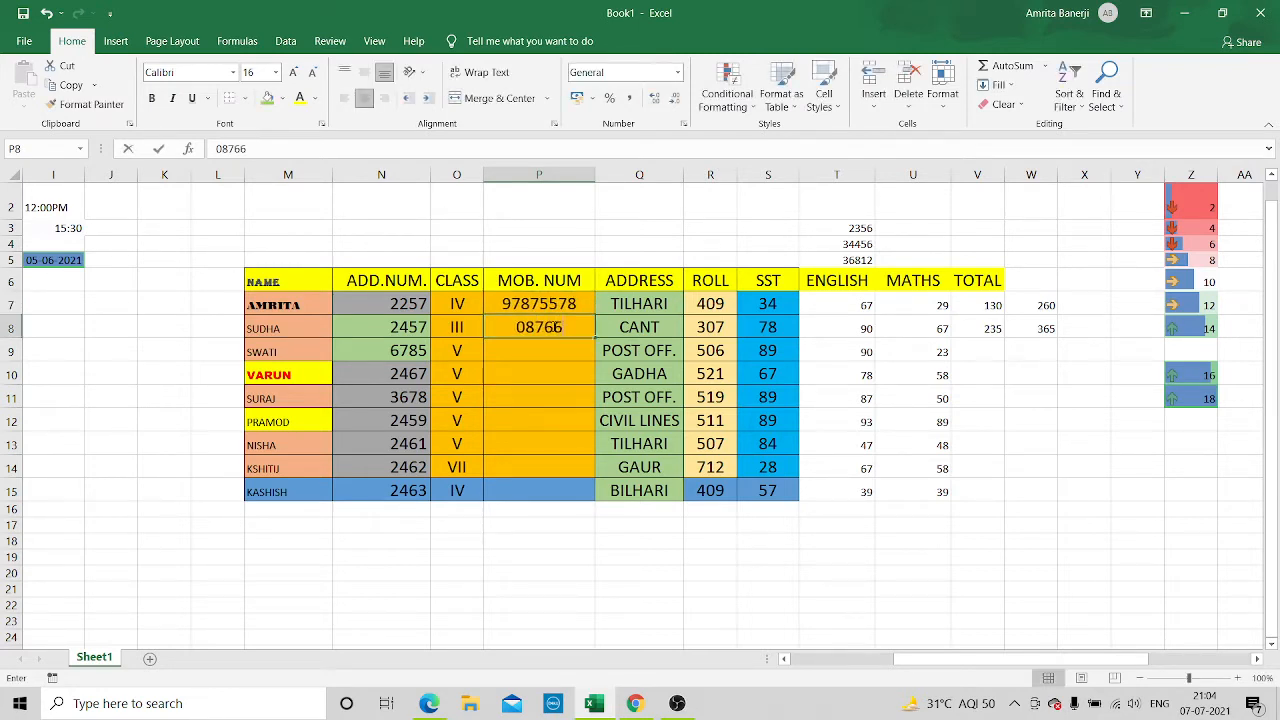
pyautogui.write('4778')
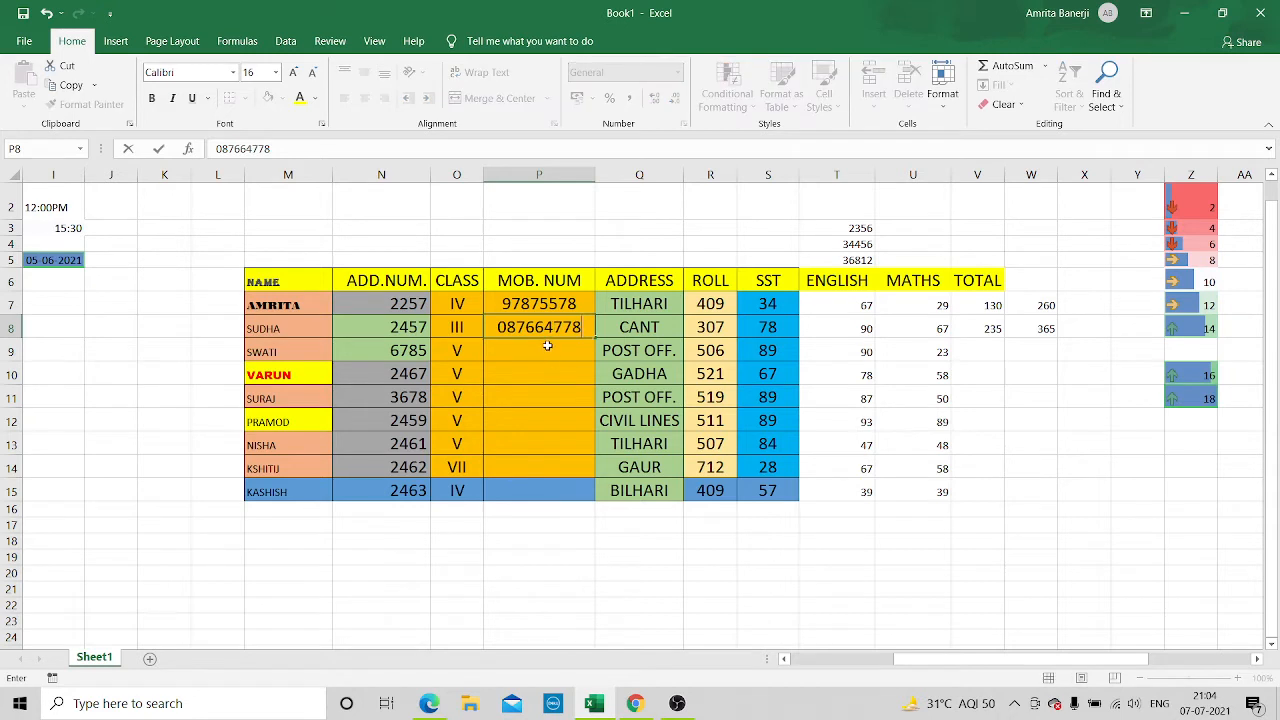
pyautogui.press('Return')
pyautogui.write('45673889')
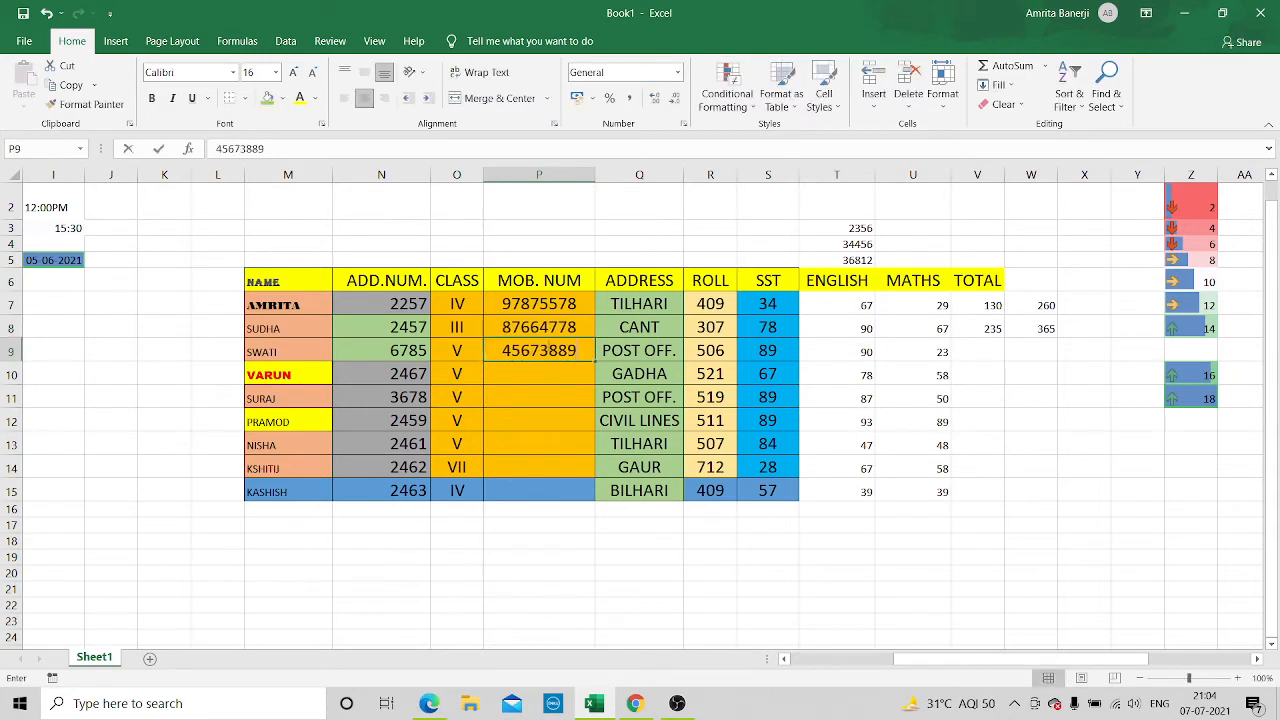
pyautogui.write('97')
pyautogui.press('Return')
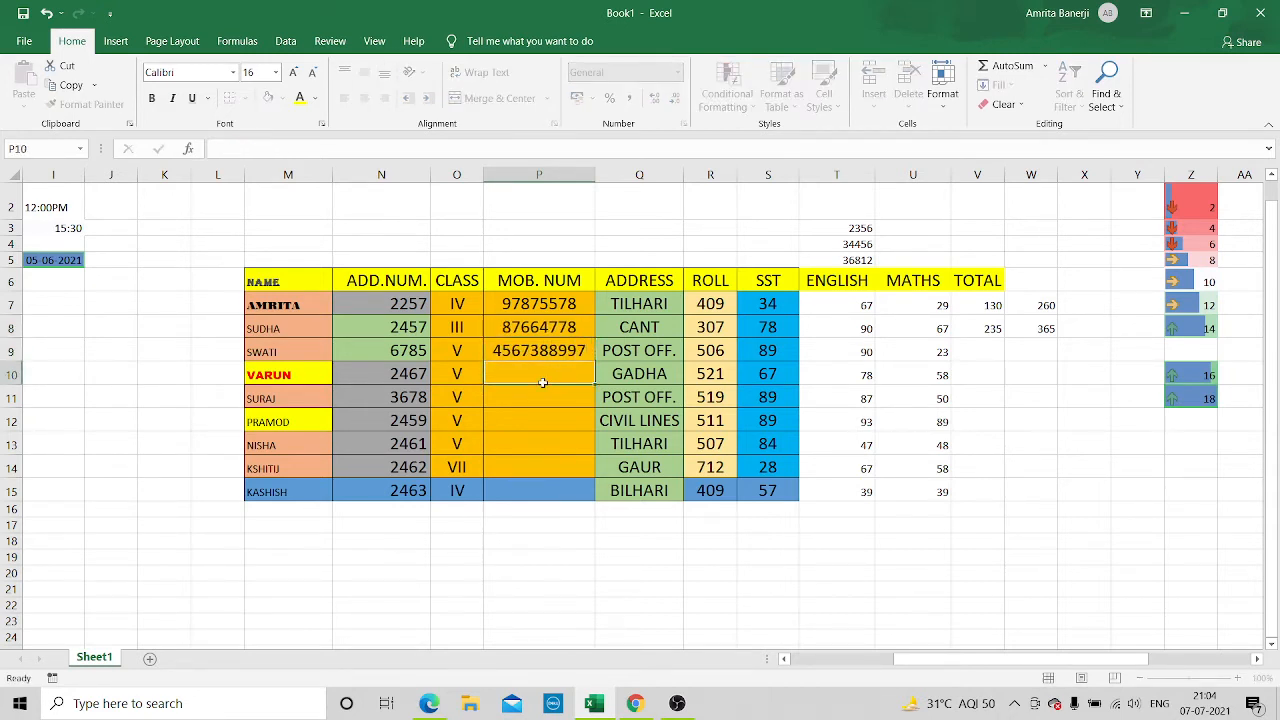
pyautogui.write('567788')
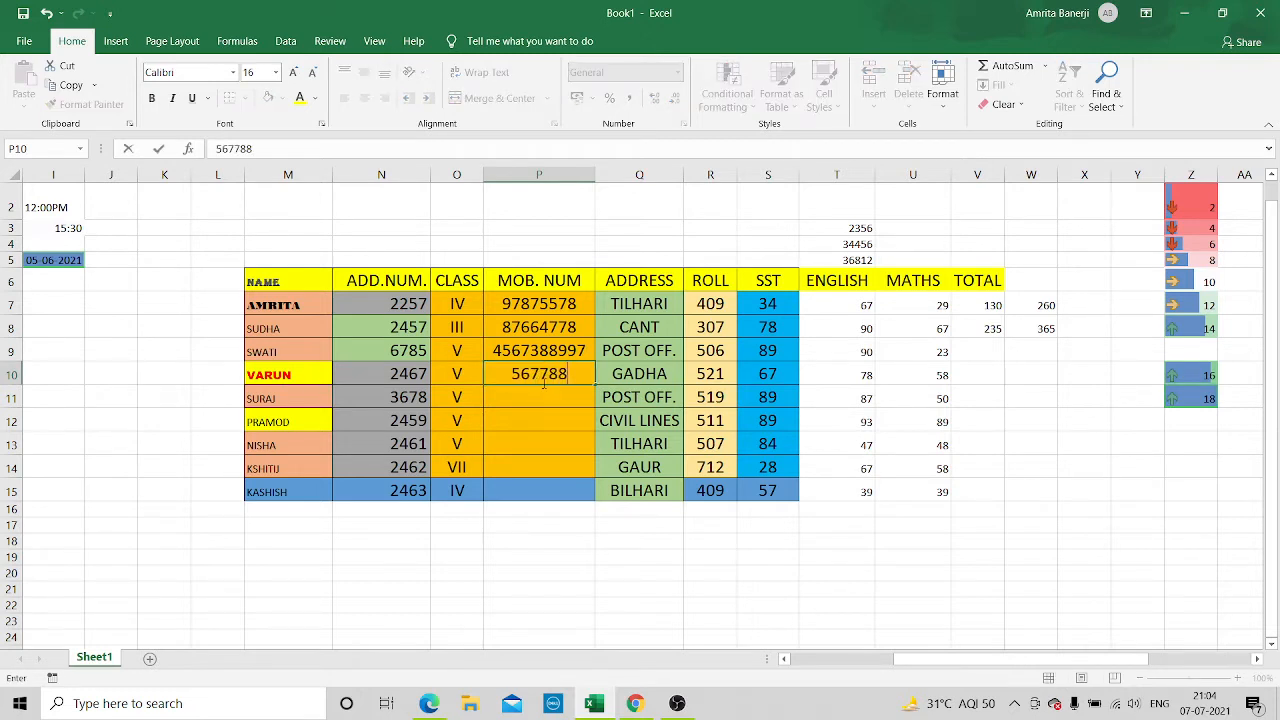
pyautogui.write('765')
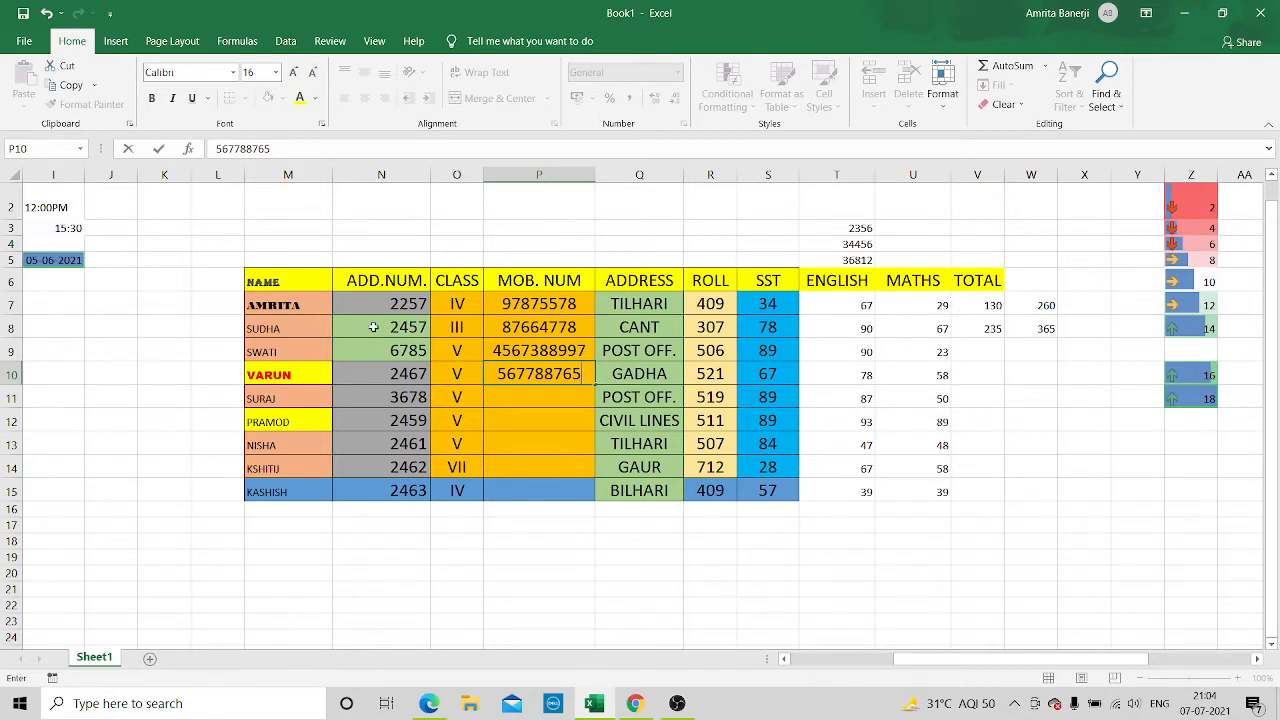
# Try centre alignment on the NAME header in M6 and set it to right alignment
pyautogui.click(252, 283)
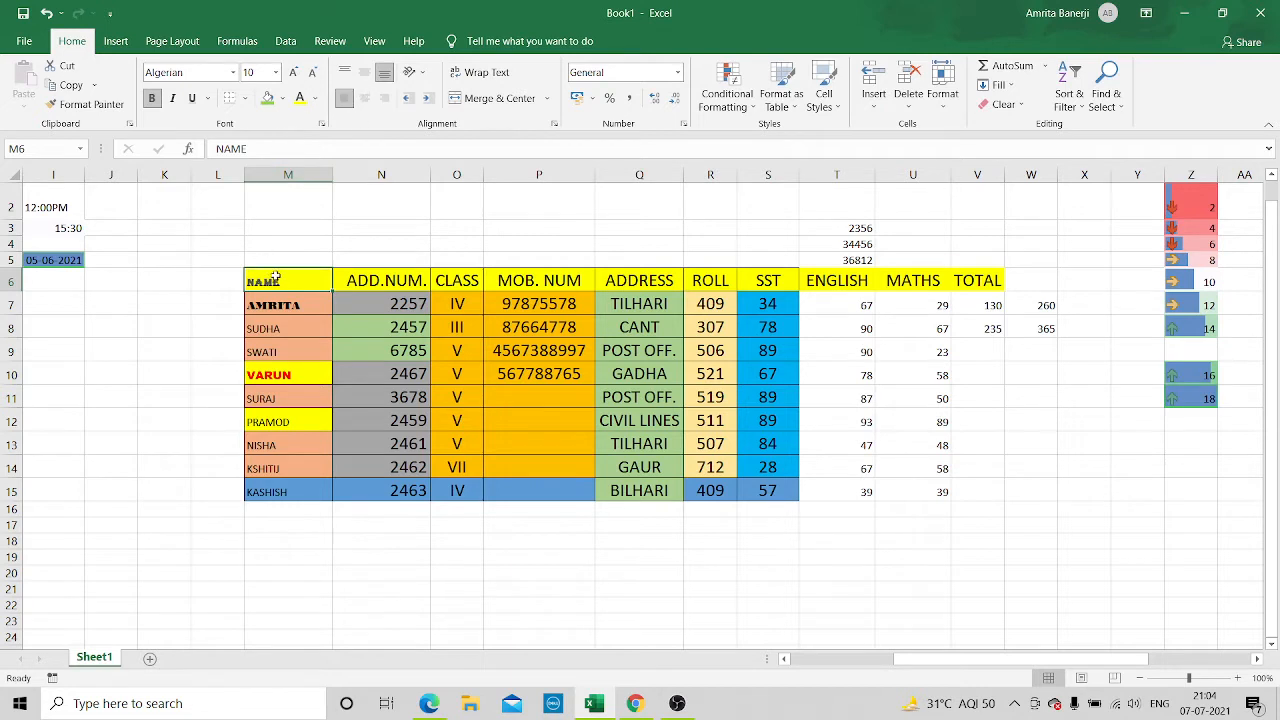
pyautogui.click(365, 99)
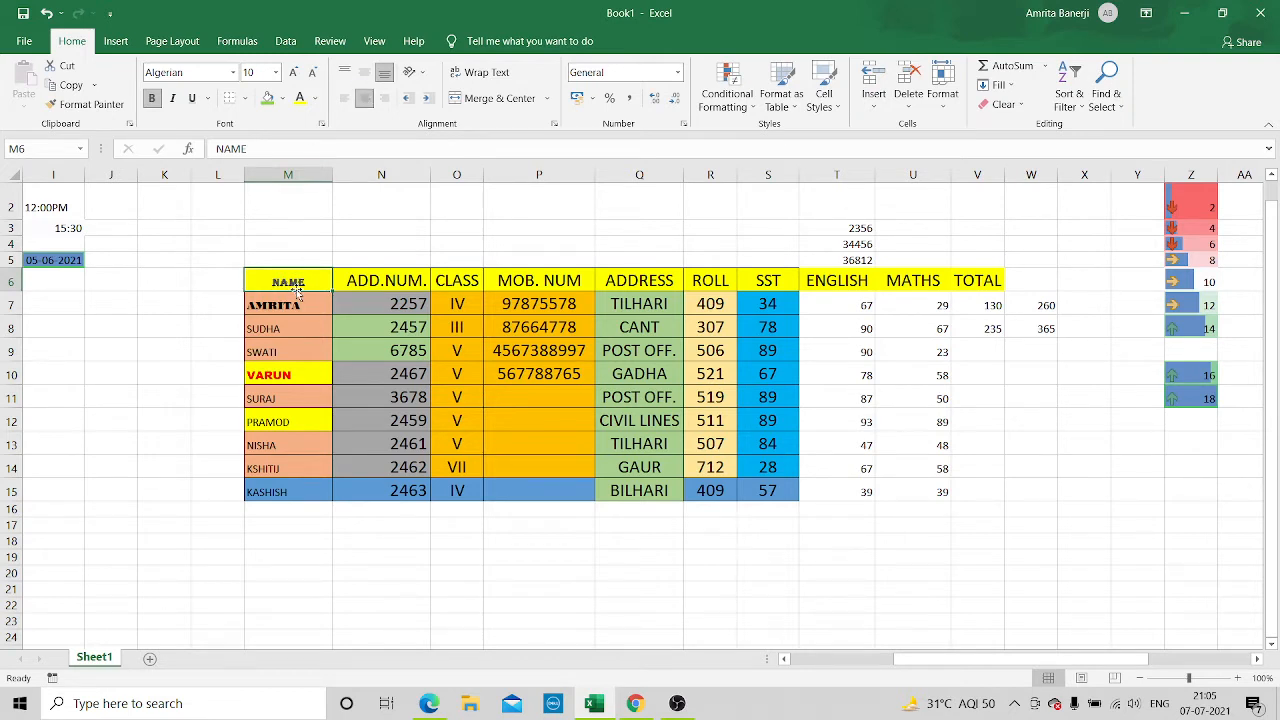
pyautogui.click(385, 99)
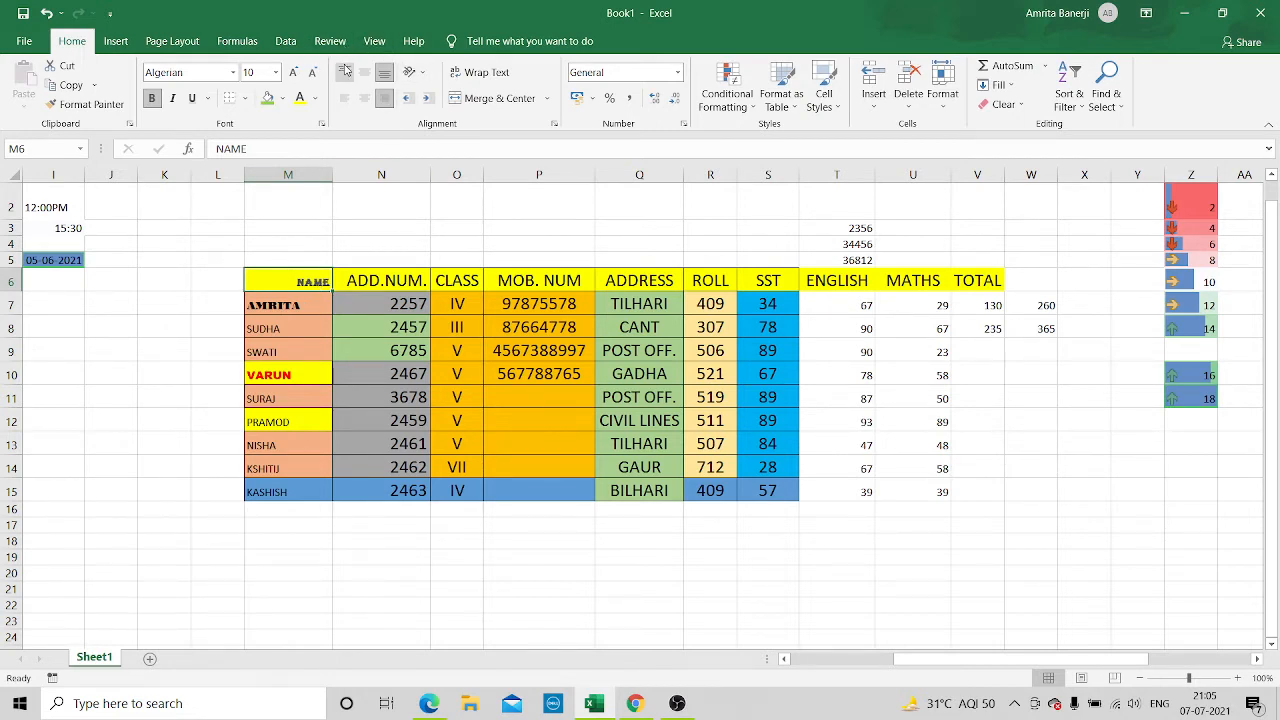
# Try top and middle vertical alignment on the NAME header in M6, ending with bottom alignment
pyautogui.click(344, 70)
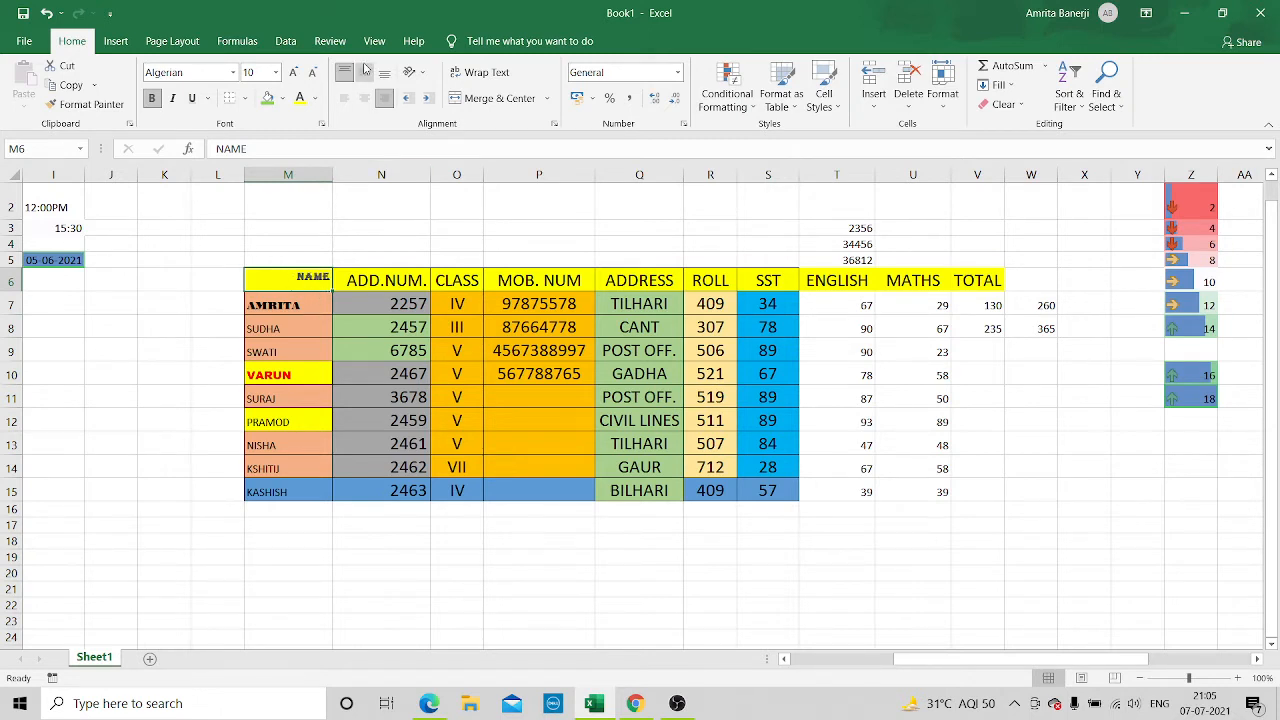
pyautogui.click(364, 72)
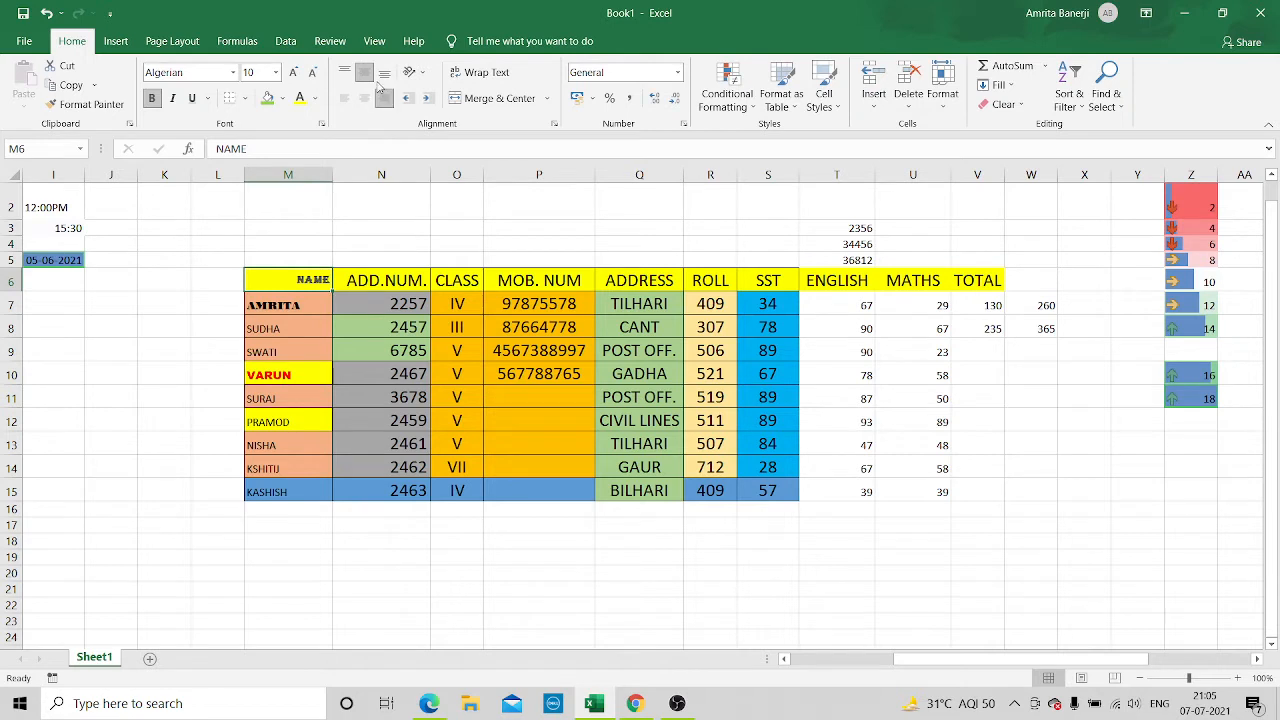
pyautogui.click(384, 73)
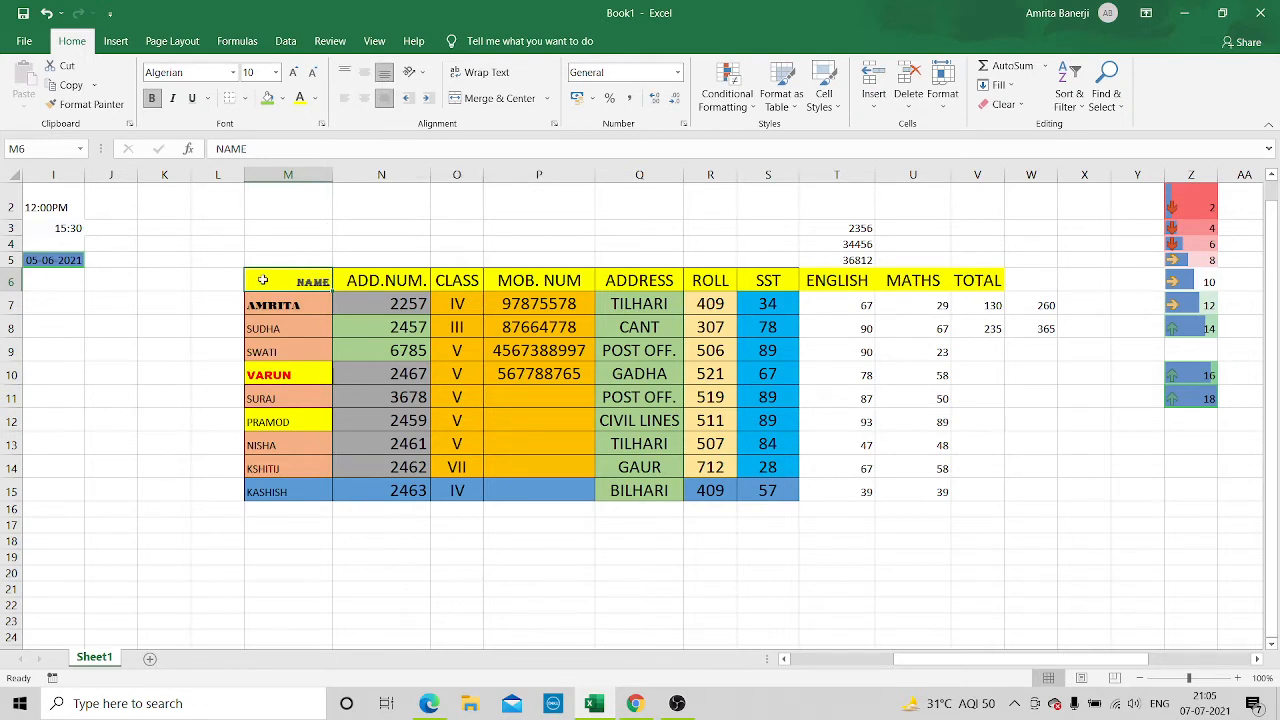
# Centre the contents of the table range M6:S15 horizontally and align them to the top of the cells
pyautogui.moveTo(263, 280); pyautogui.dragTo(770, 488)
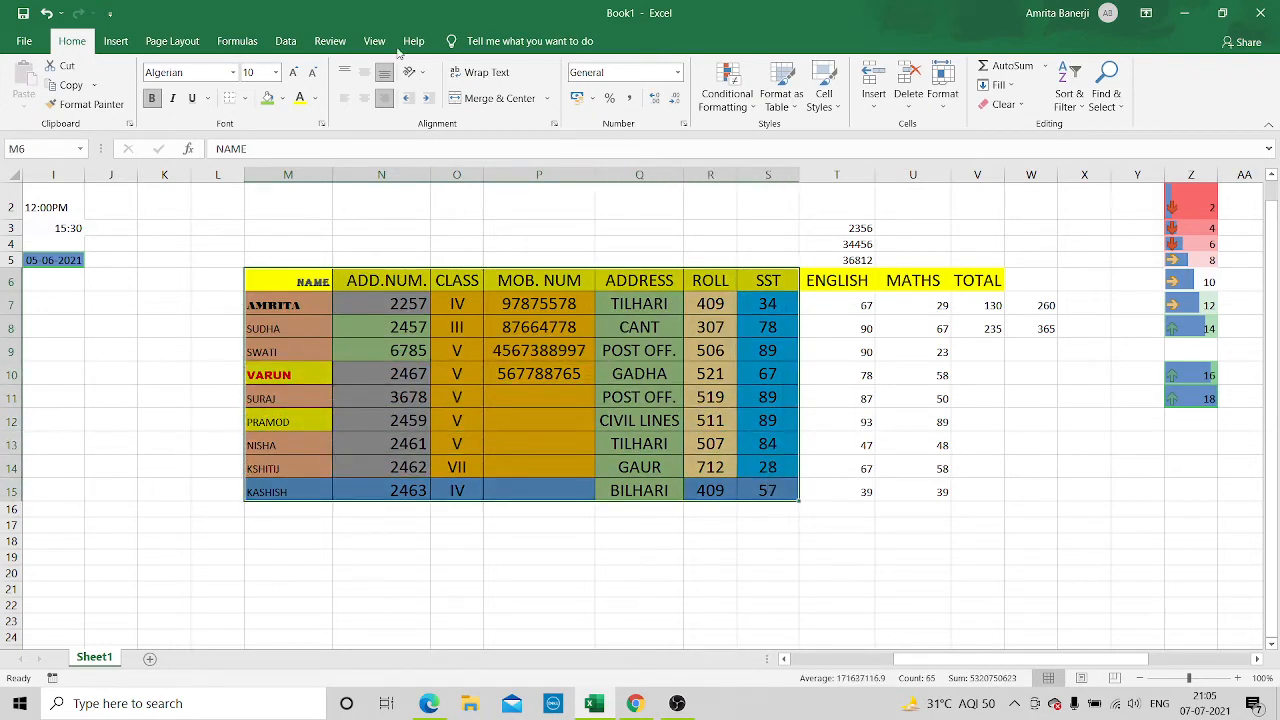
pyautogui.click(364, 98)
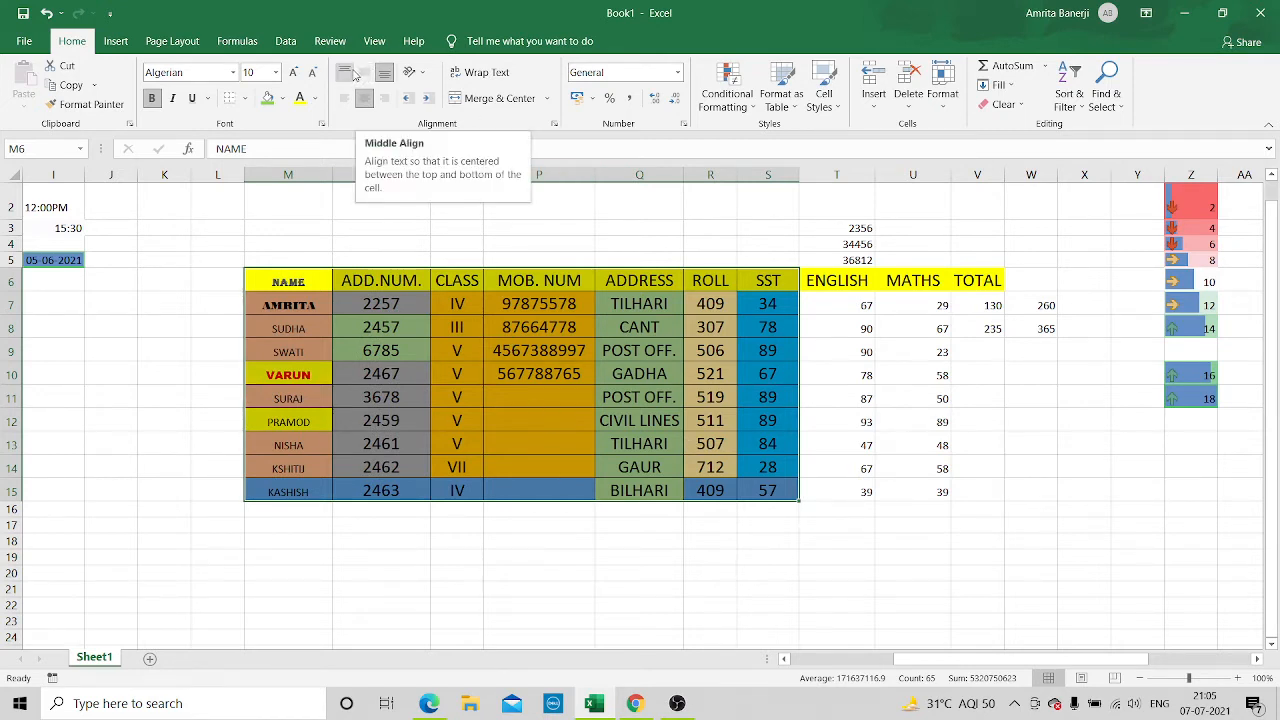
pyautogui.click(346, 72)
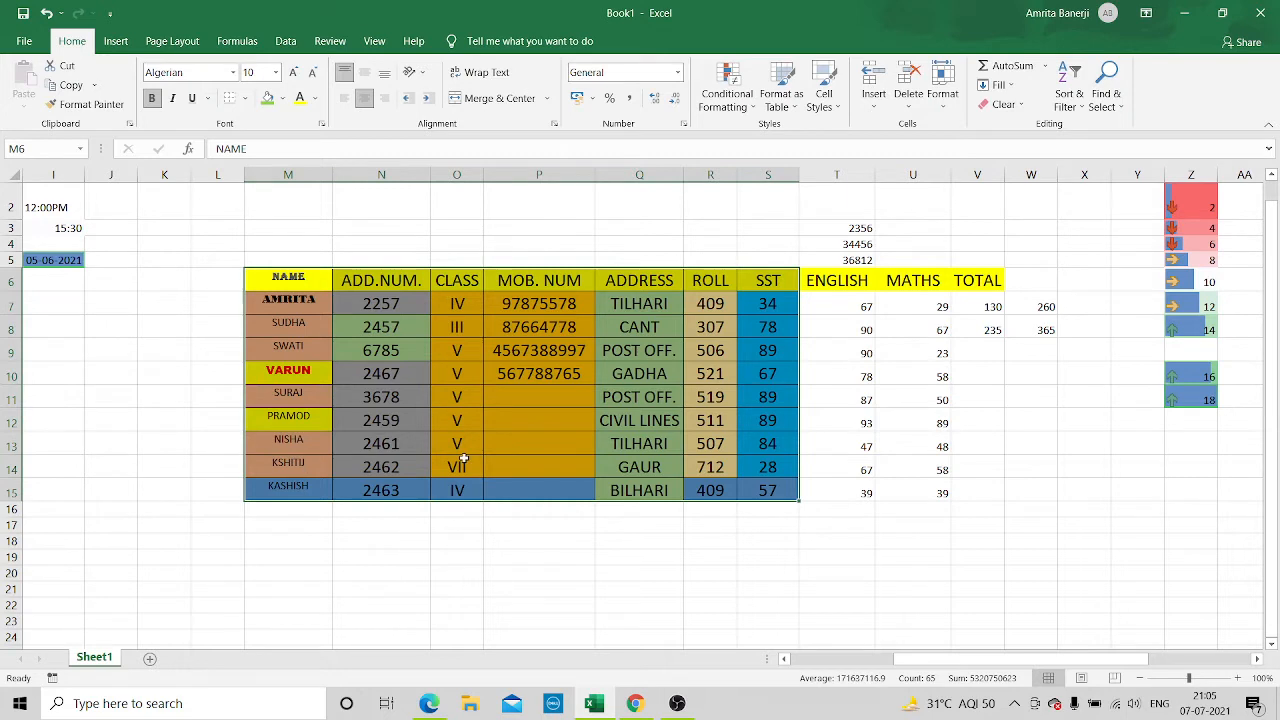
pyautogui.click(531, 577)
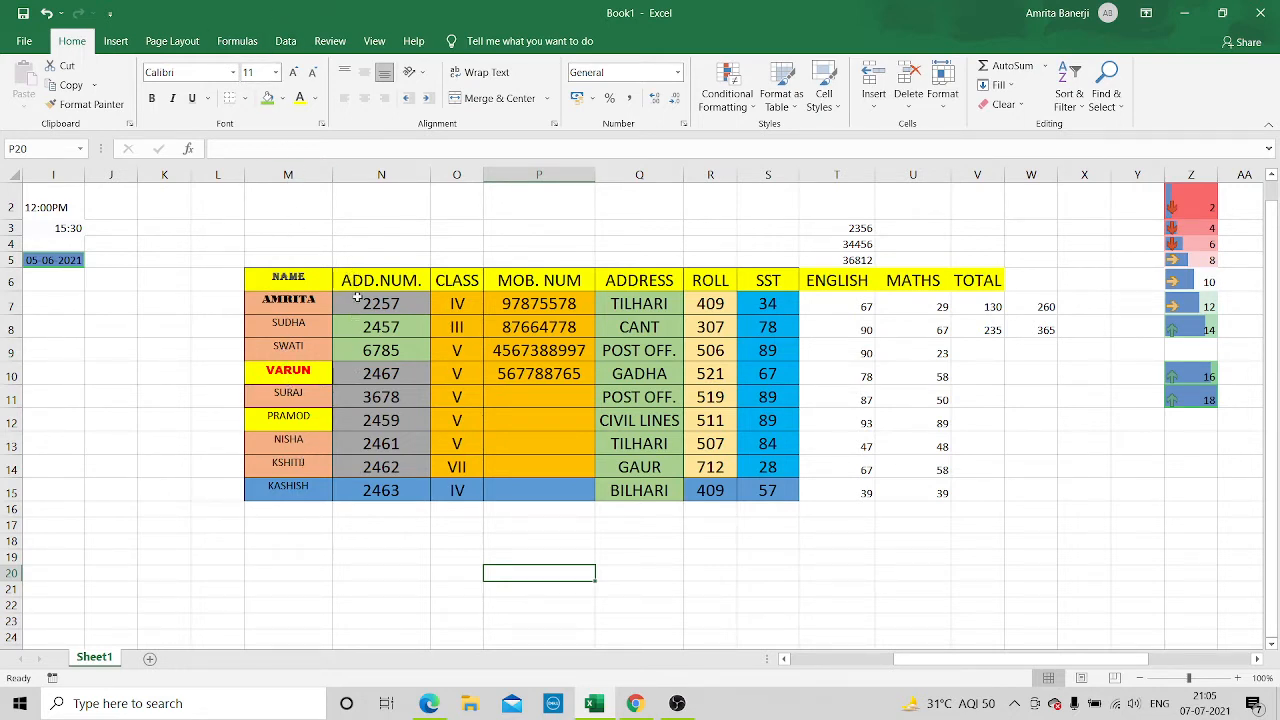
# Set the font size of cells N7:S15 to 10 and align their contents to the bottom
pyautogui.moveTo(358, 302); pyautogui.dragTo(781, 499)
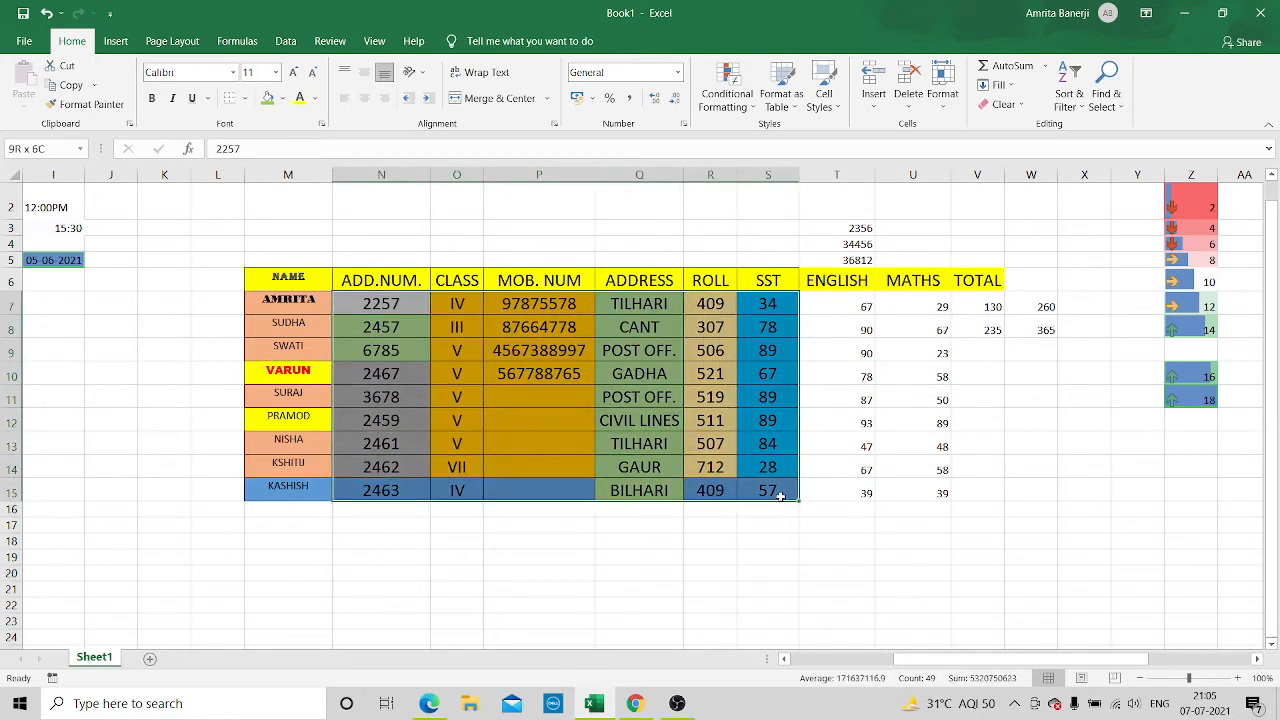
pyautogui.click(277, 75)
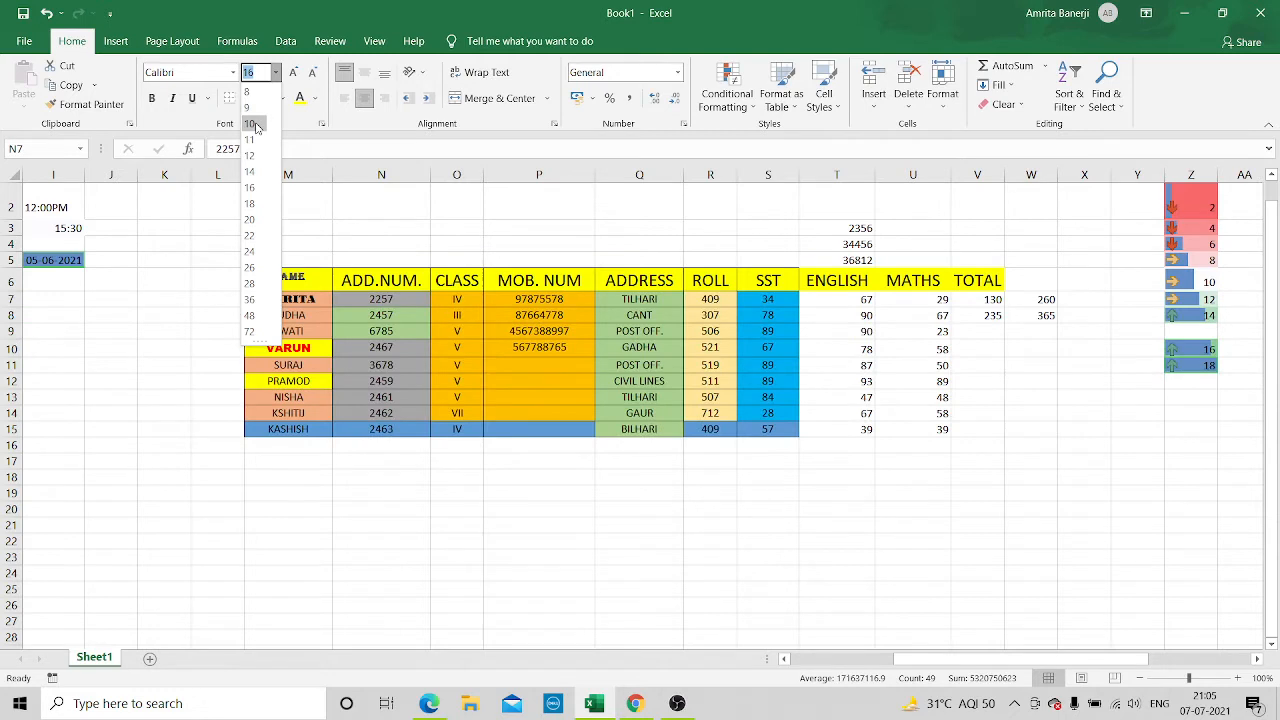
pyautogui.click(258, 125)
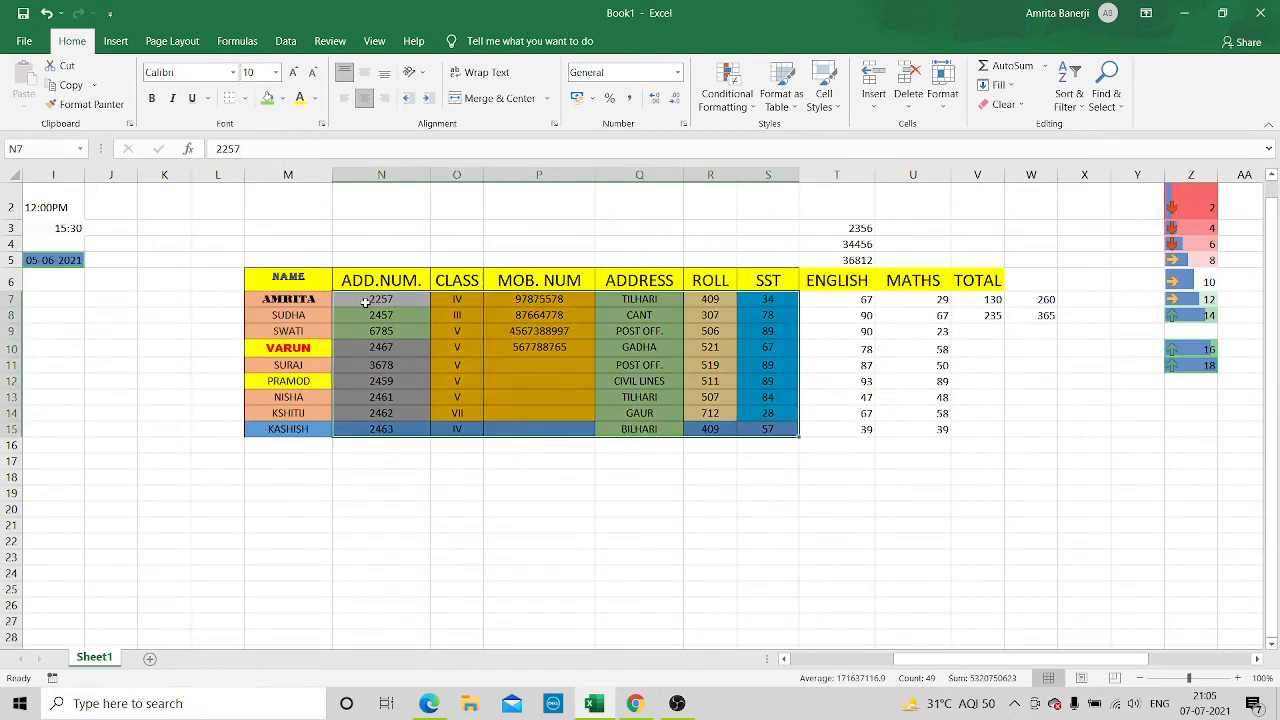
pyautogui.moveTo(359, 299); pyautogui.dragTo(768, 428)
pyautogui.click(384, 72)
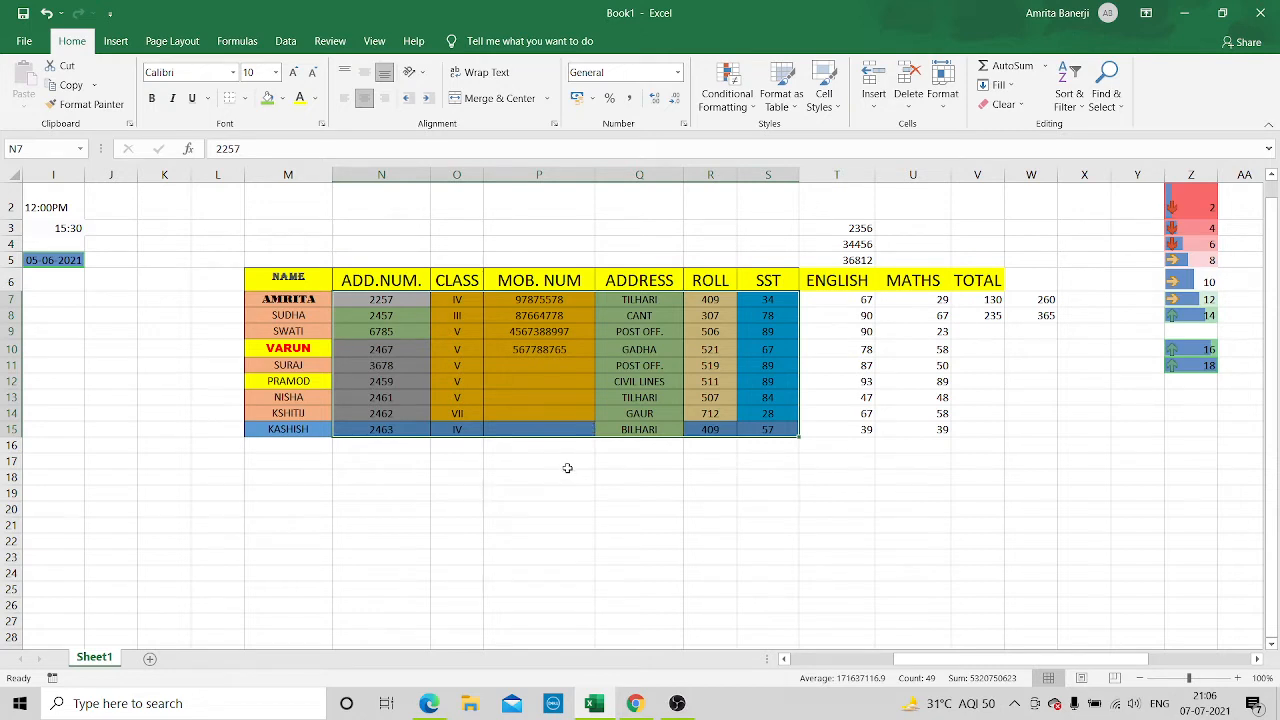
pyautogui.click(566, 463)
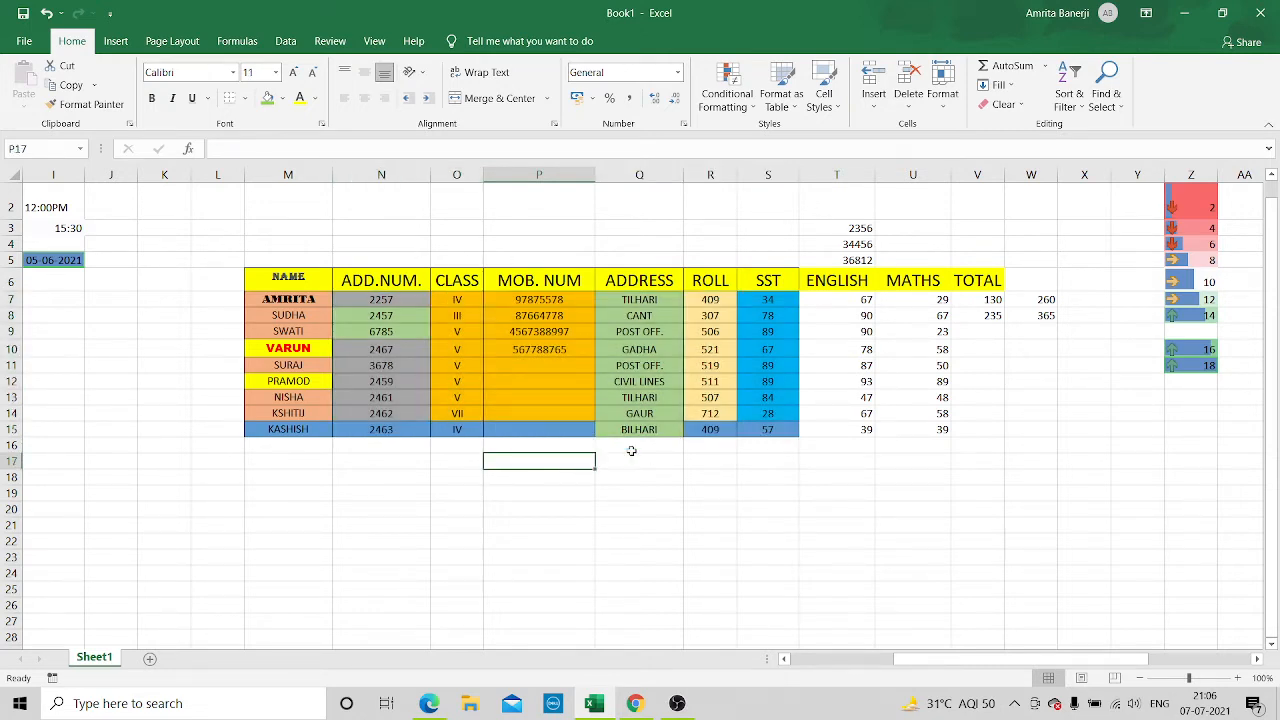
# Set the font size of the whole table range M6:S15 to 20
pyautogui.moveTo(269, 276); pyautogui.dragTo(792, 435)
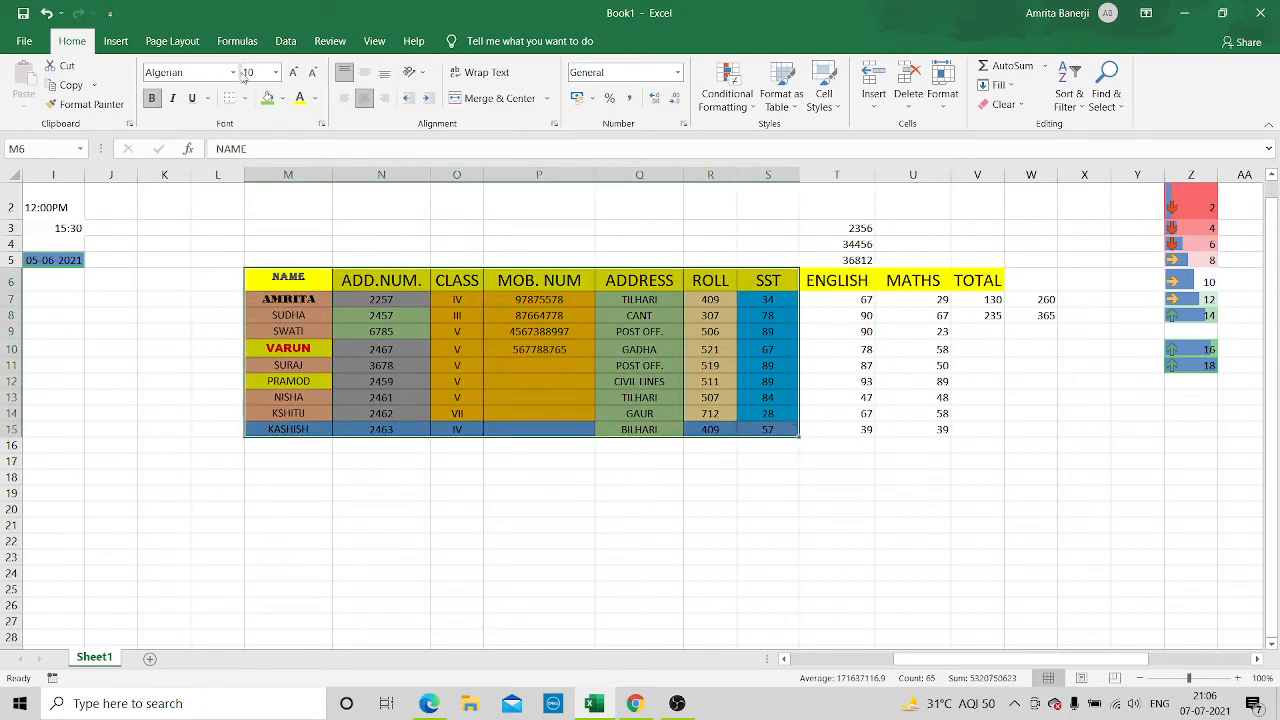
pyautogui.click(276, 75)
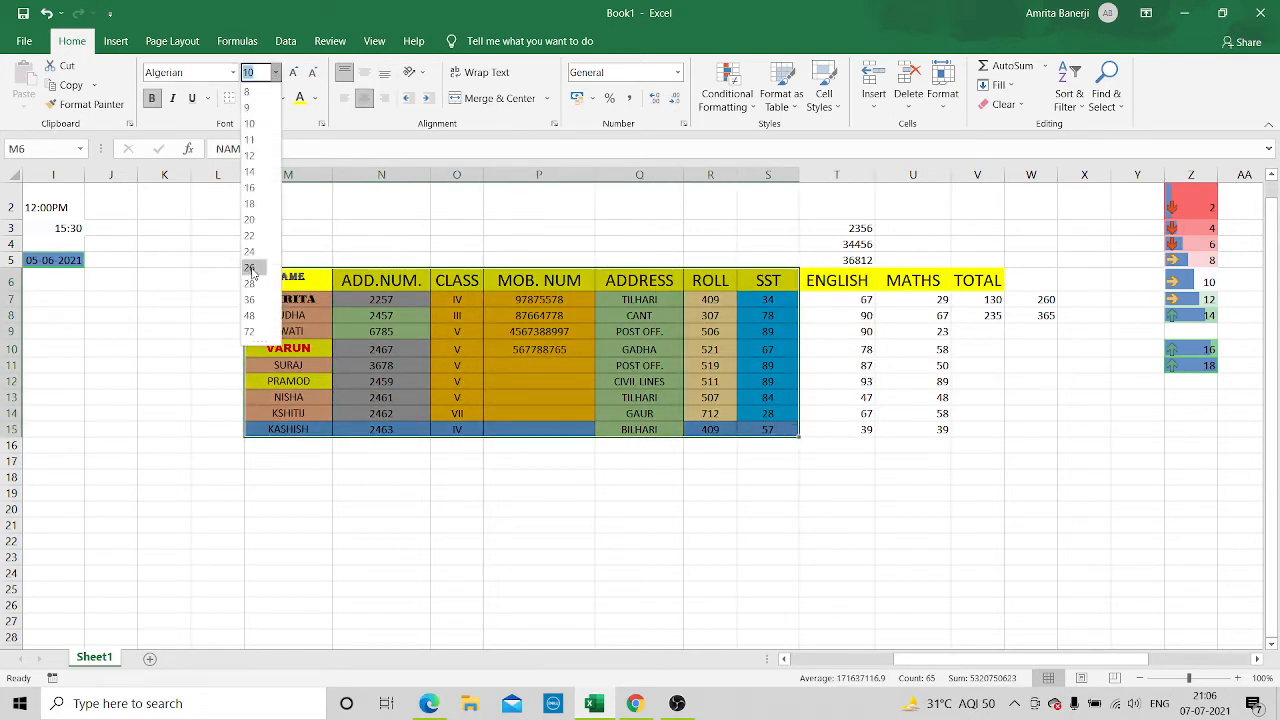
pyautogui.click(253, 219)
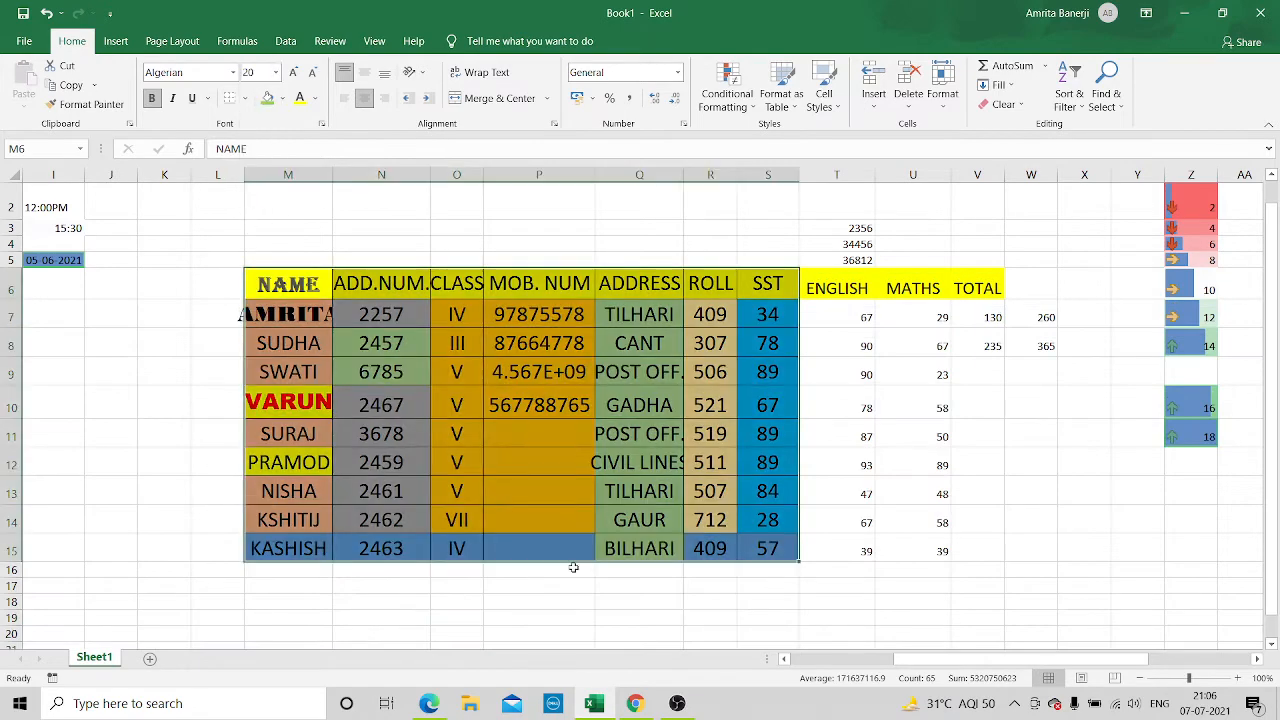
pyautogui.click(606, 605)
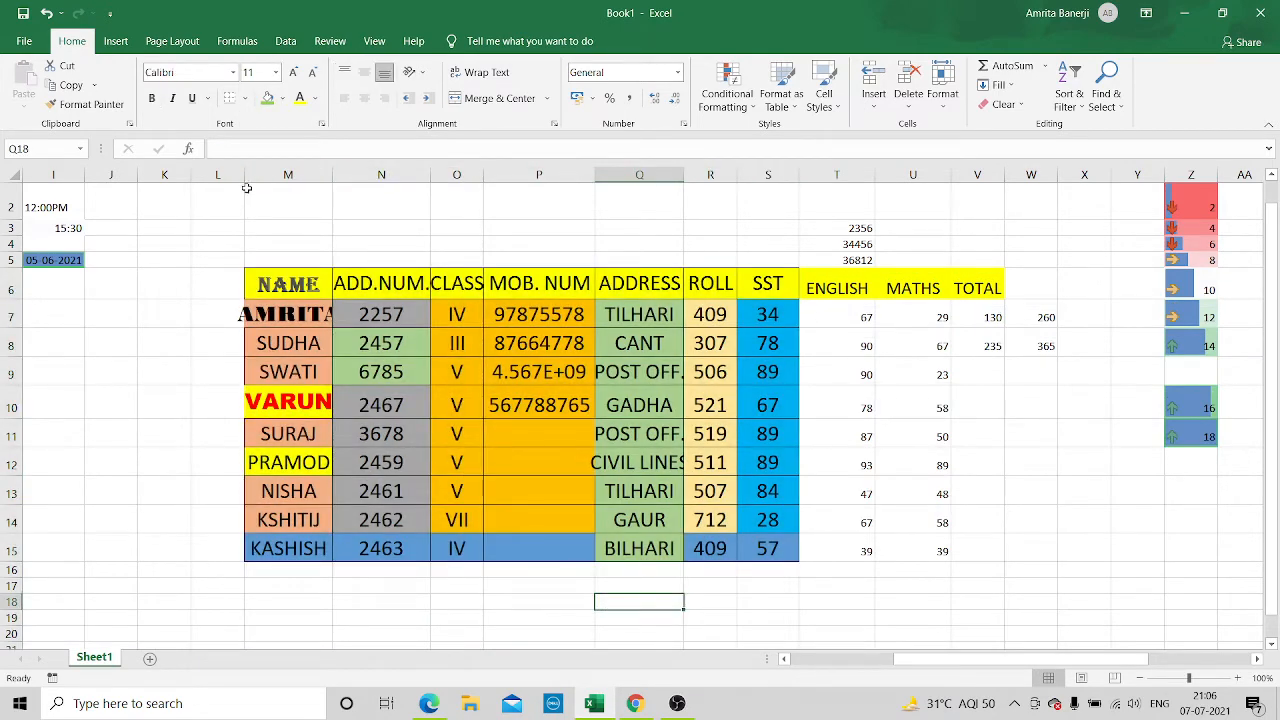
# Narrow column L to about half its width and widen the NAME column M by about 40%
pyautogui.moveTo(244, 175); pyautogui.dragTo(214, 176)
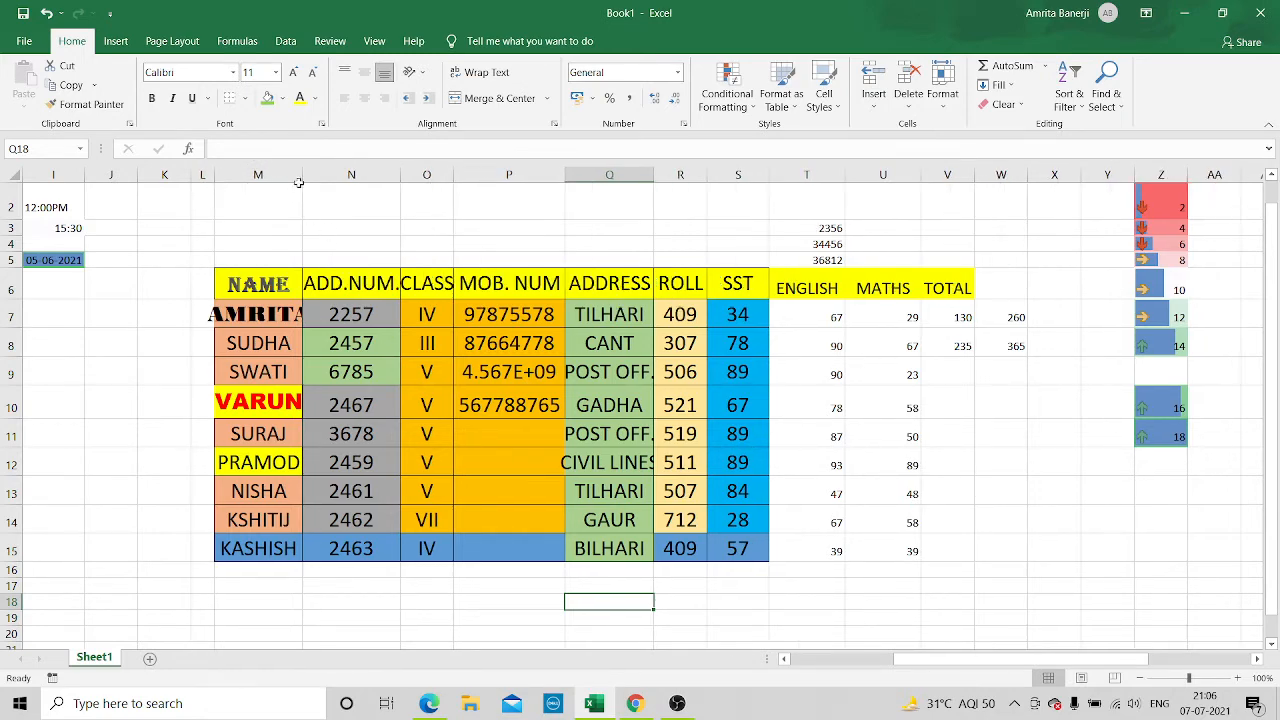
pyautogui.moveTo(301, 175); pyautogui.dragTo(339, 175)
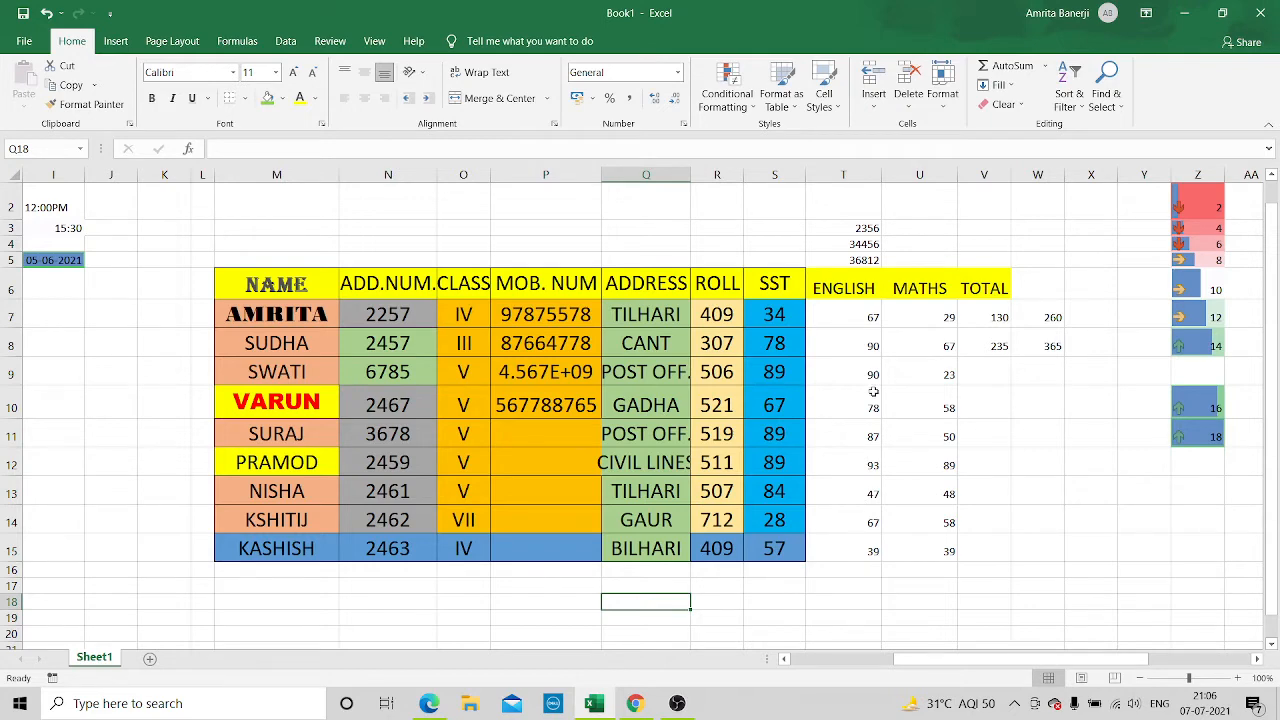
# Format the last ENGLISH mark in T15 as Currency with the ₹ symbol and 2 decimal places
pyautogui.click(844, 549)
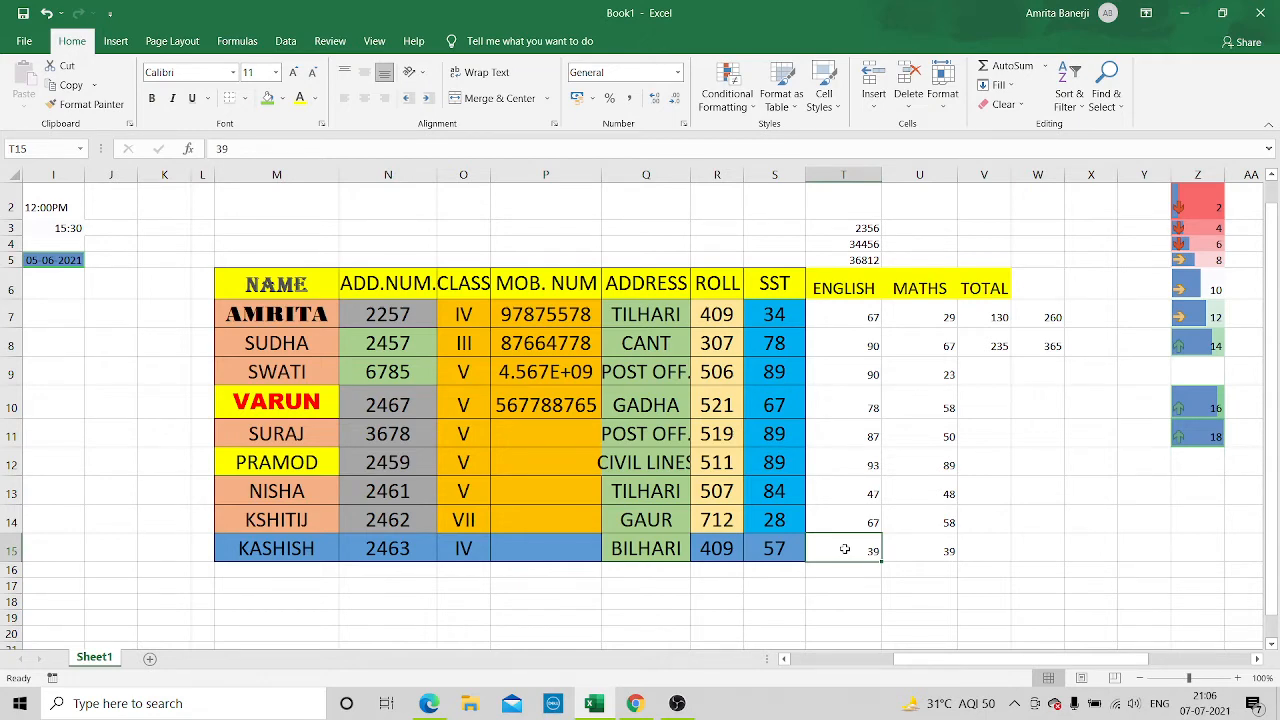
pyautogui.rightClick(844, 549)
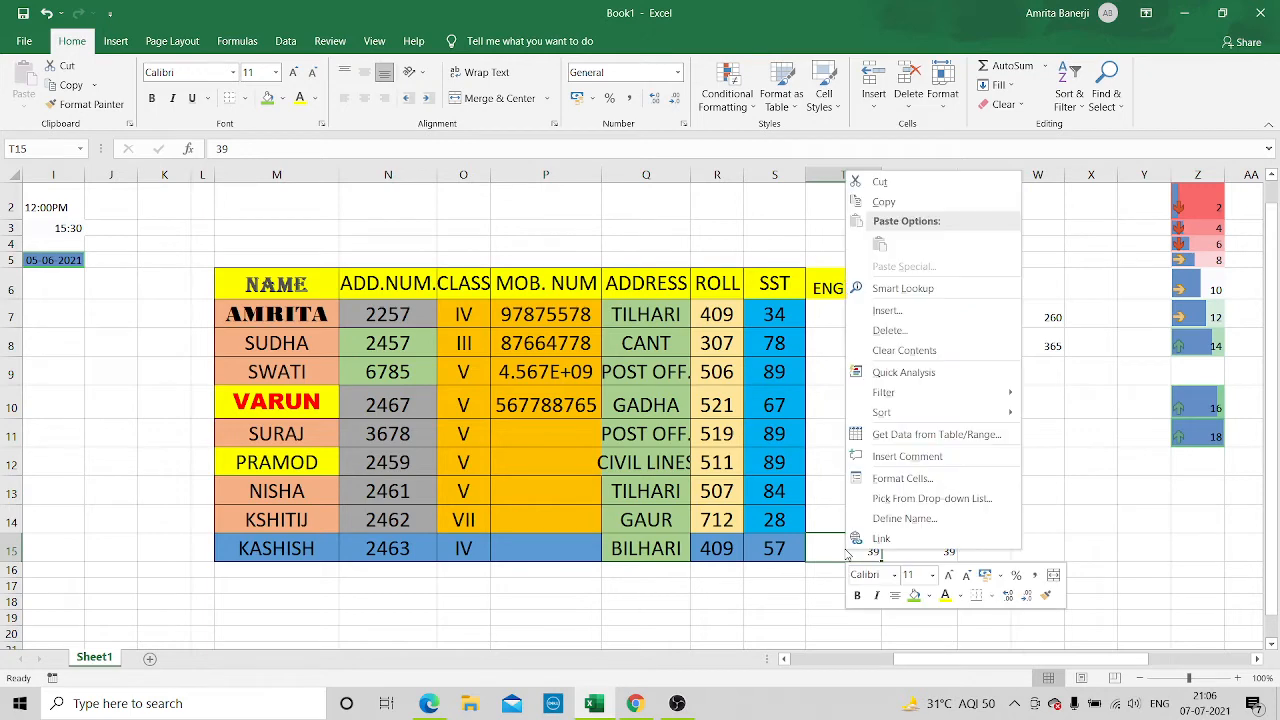
pyautogui.click(941, 481)
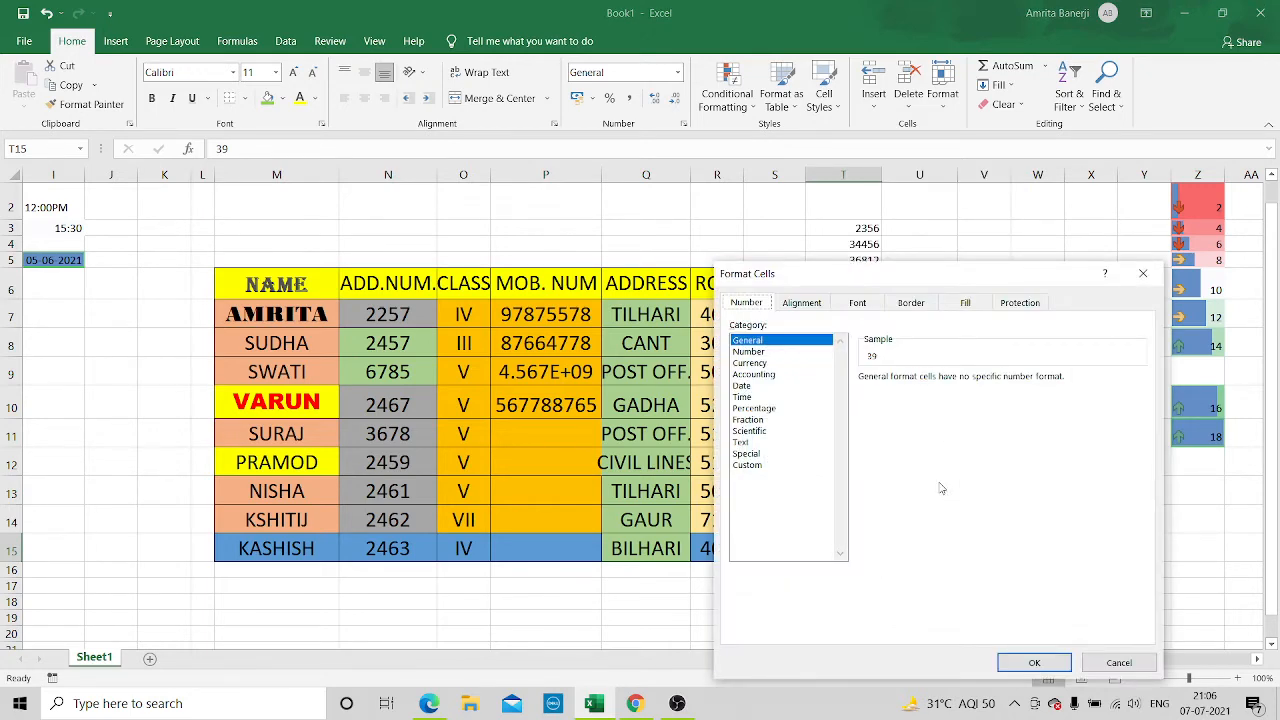
pyautogui.click(752, 363)
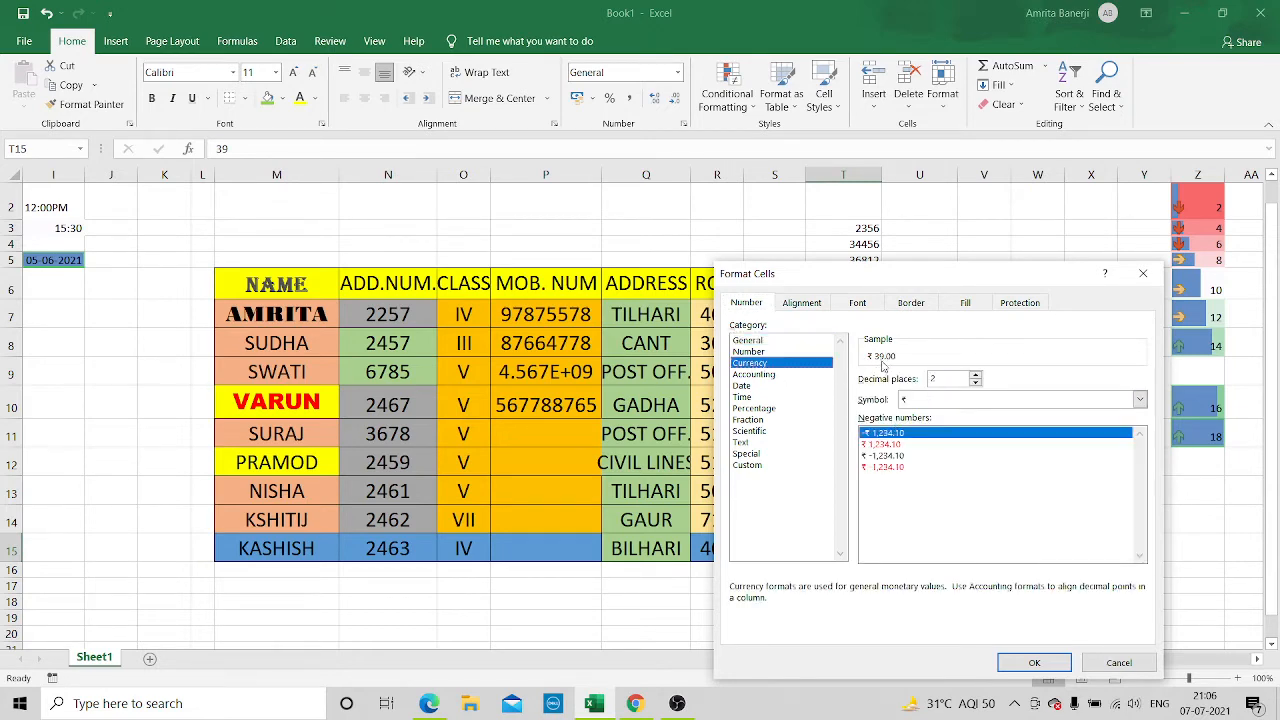
pyautogui.click(1017, 657)
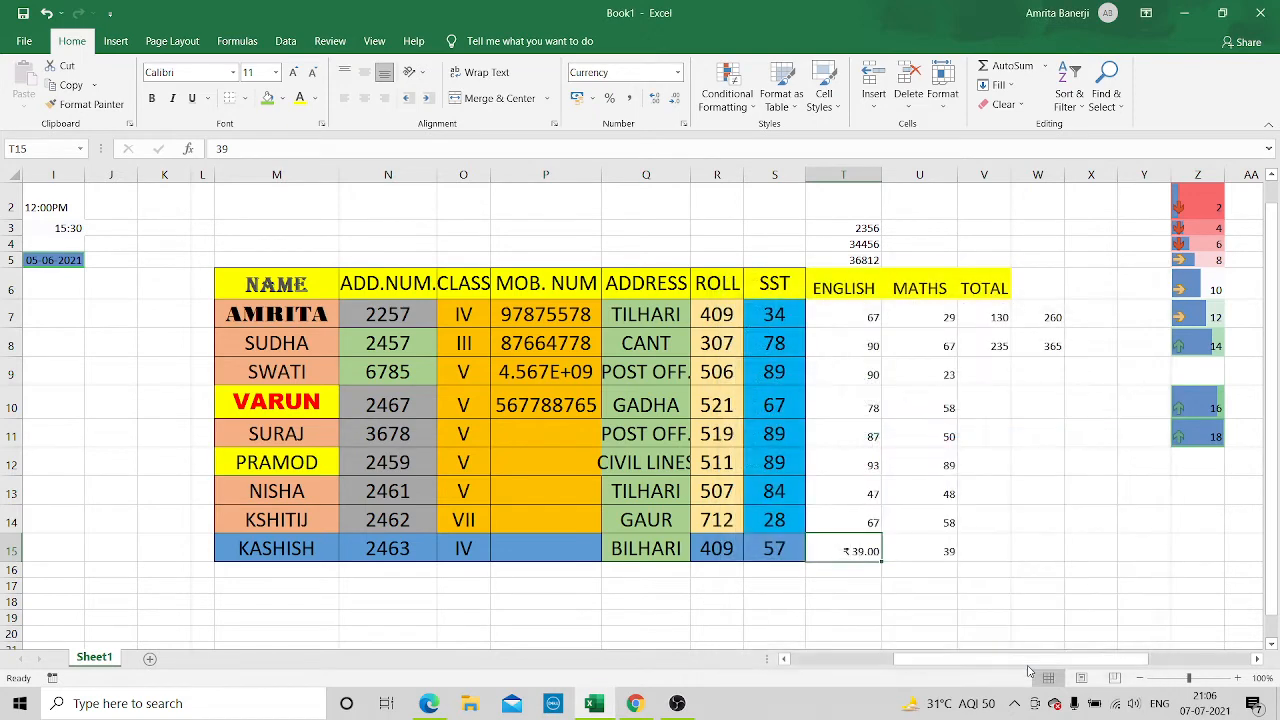
# Format the ENGLISH mark in T14 as Currency with the $ Chinese (Singapore) symbol and 2 decimal places
pyautogui.click(870, 522)
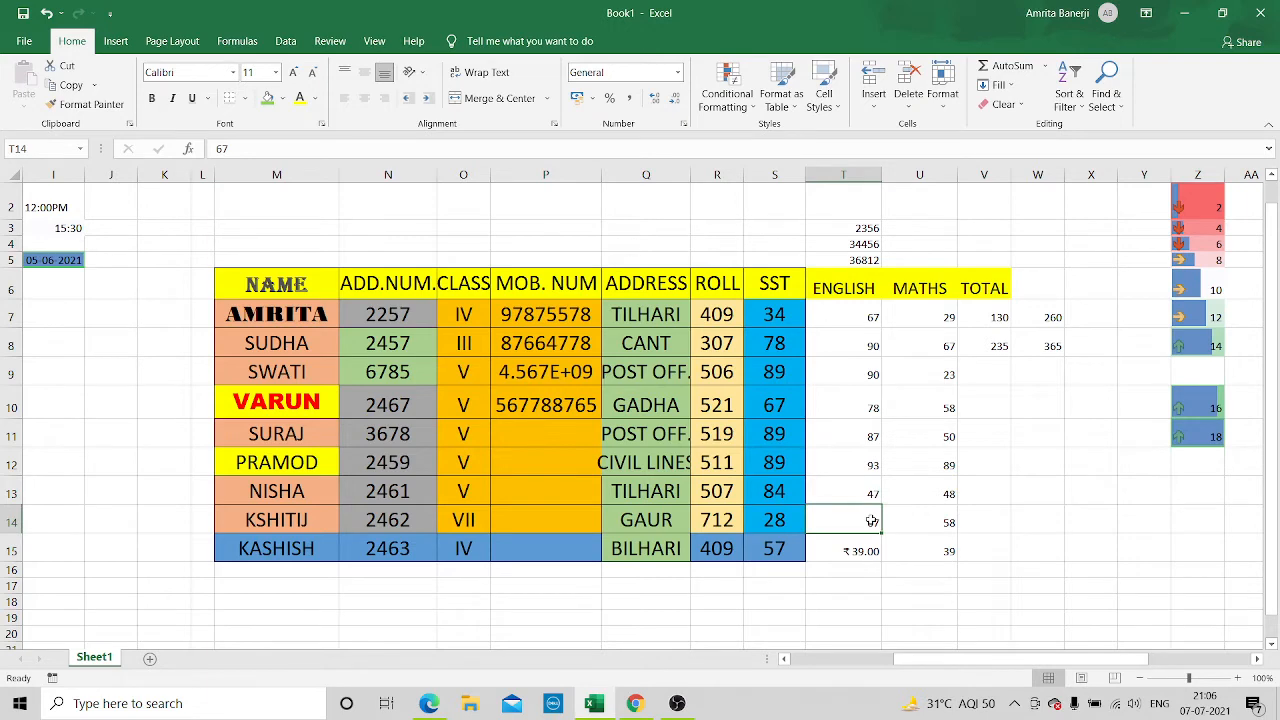
pyautogui.rightClick(872, 522)
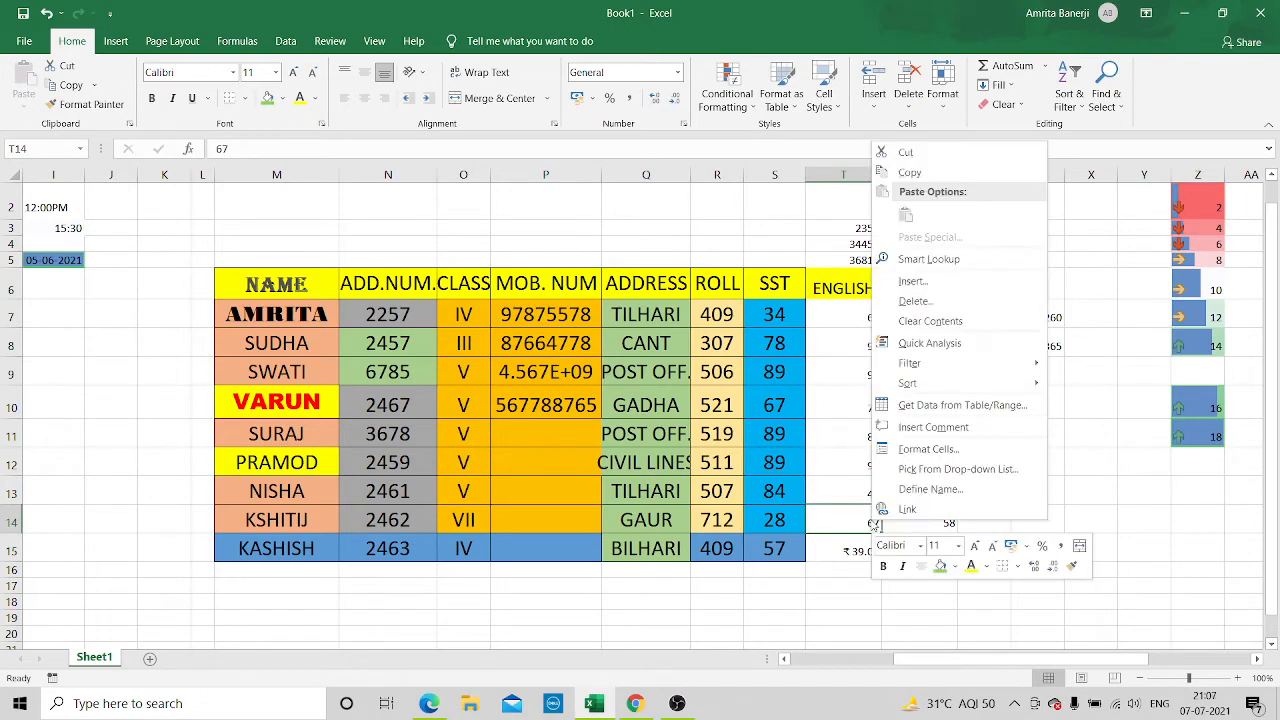
pyautogui.click(924, 452)
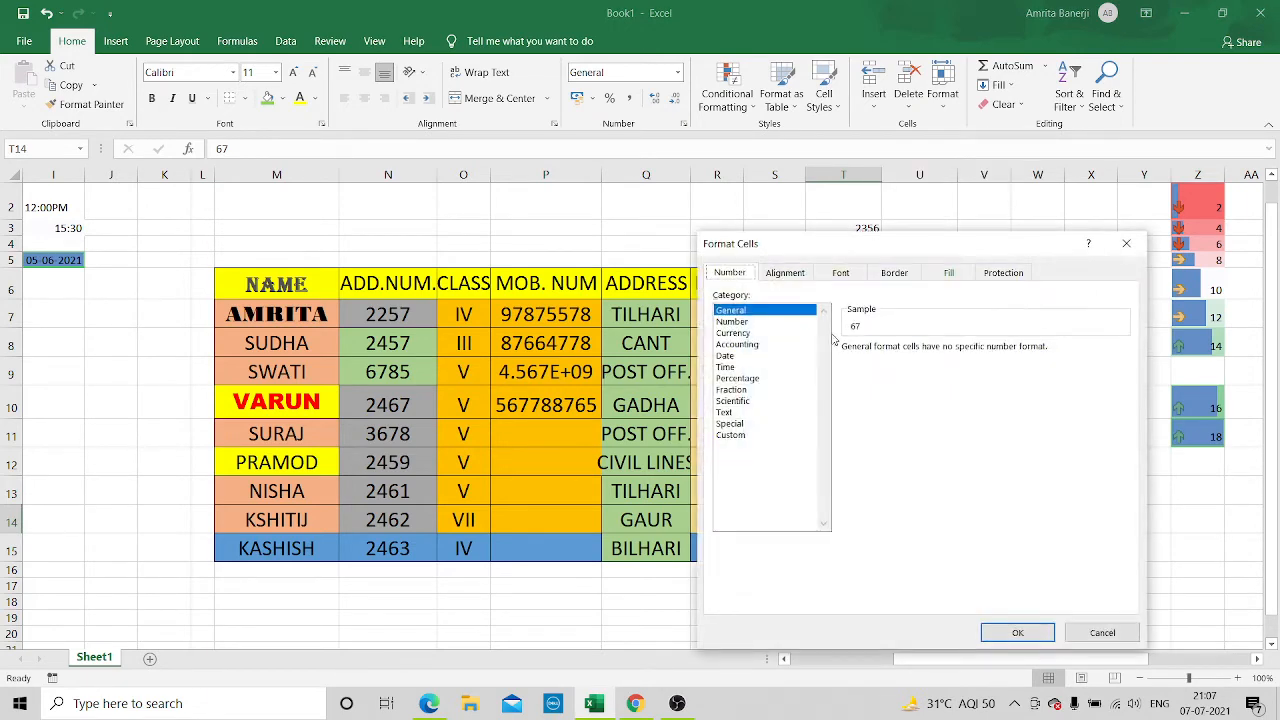
pyautogui.click(731, 334)
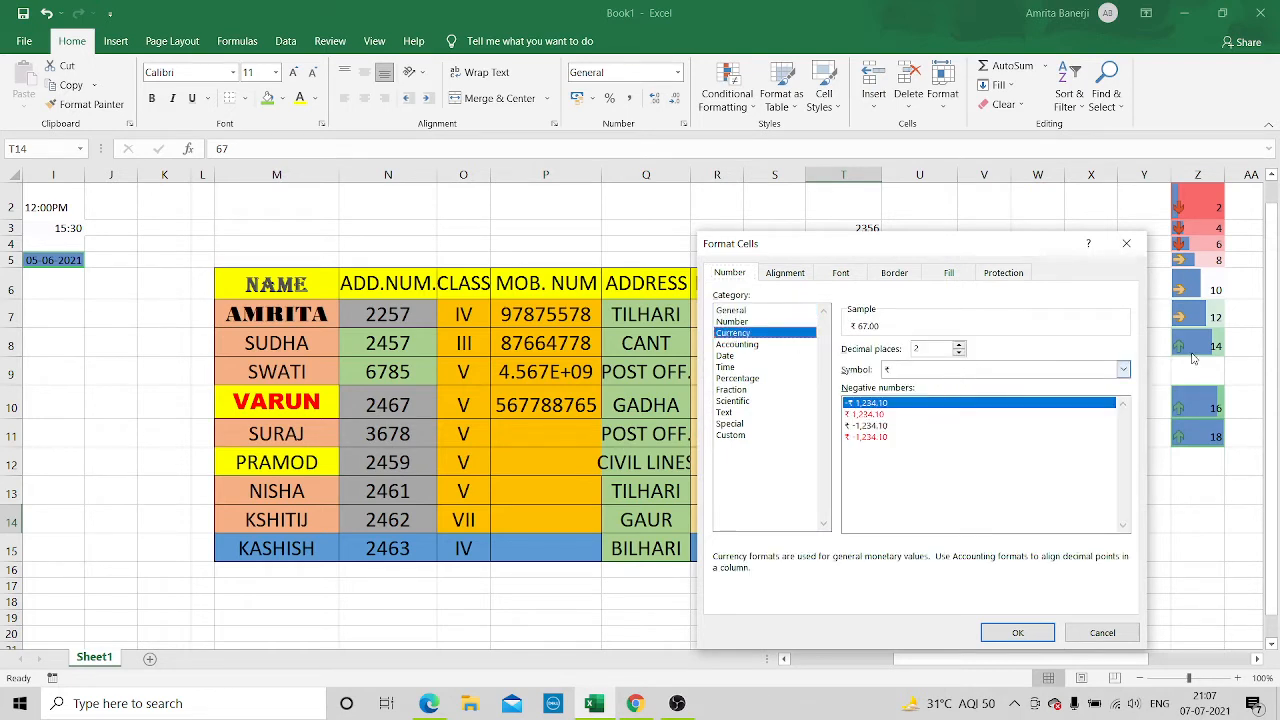
pyautogui.click(1123, 369)
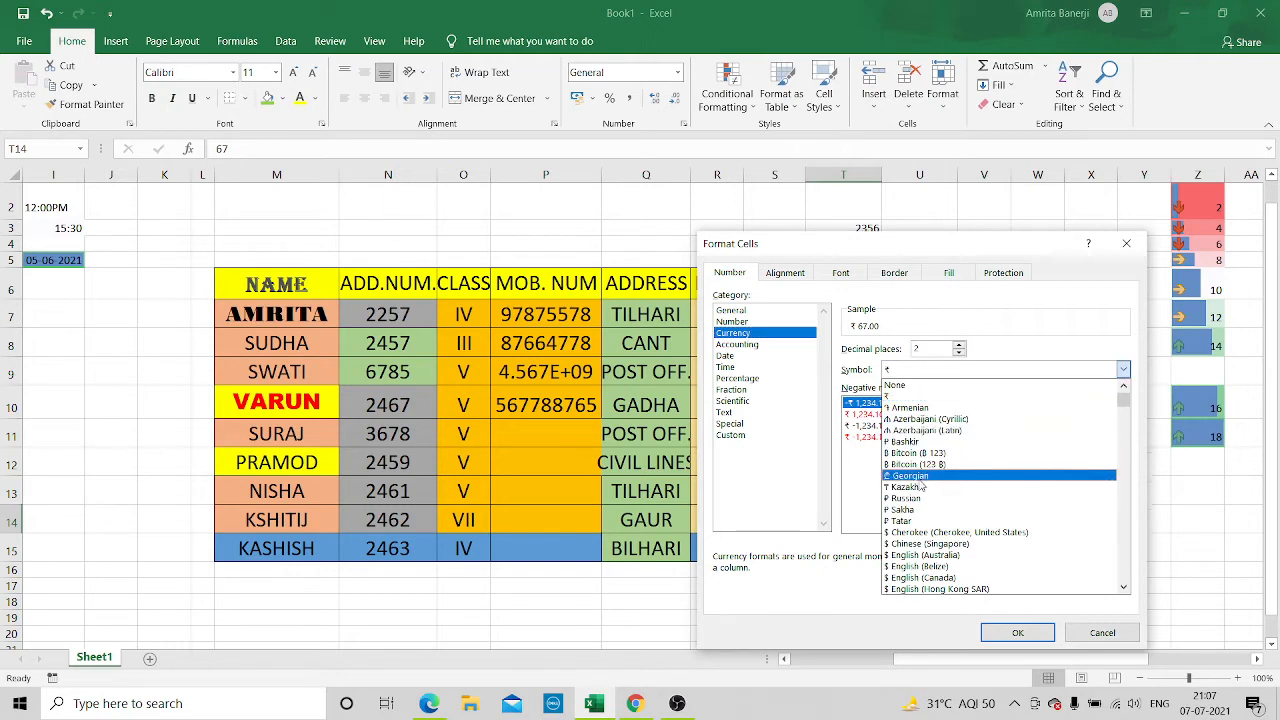
pyautogui.click(908, 543)
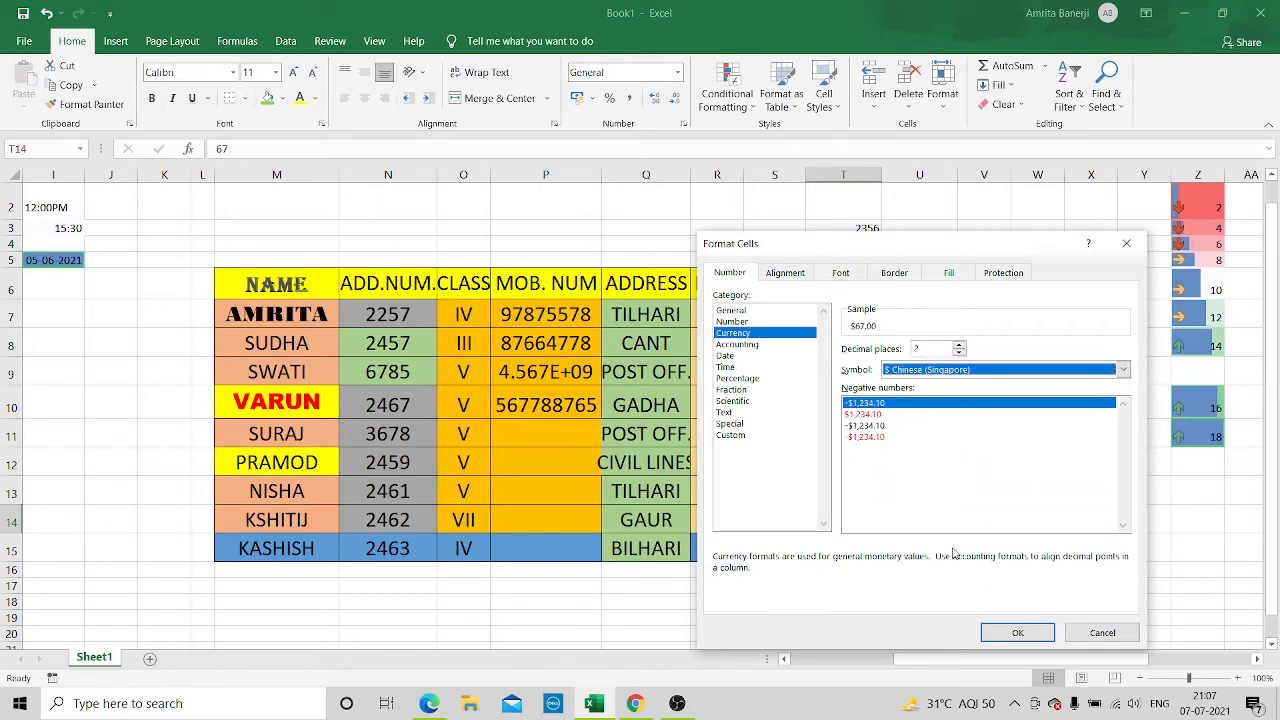
pyautogui.click(1008, 633)
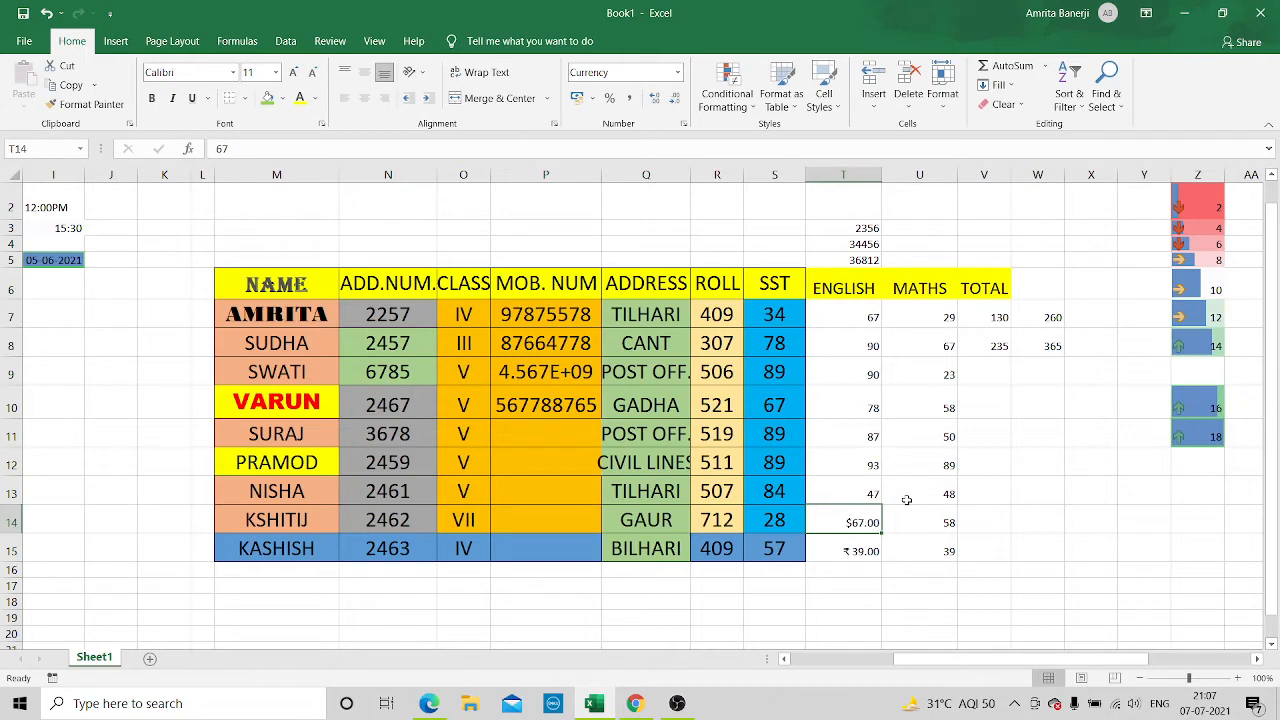
# Format the ENGLISH mark in T13 as Percentage with 2 decimal places
pyautogui.click(846, 492)
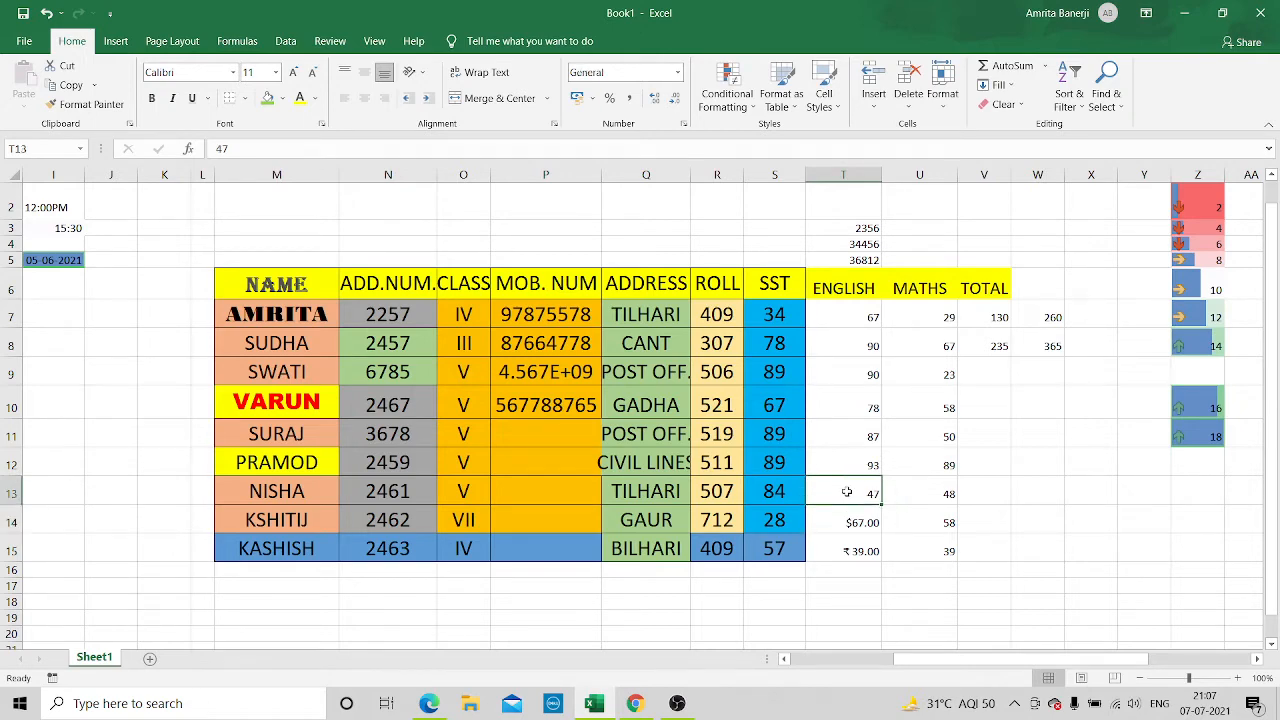
pyautogui.rightClick(846, 492)
pyautogui.click(935, 421)
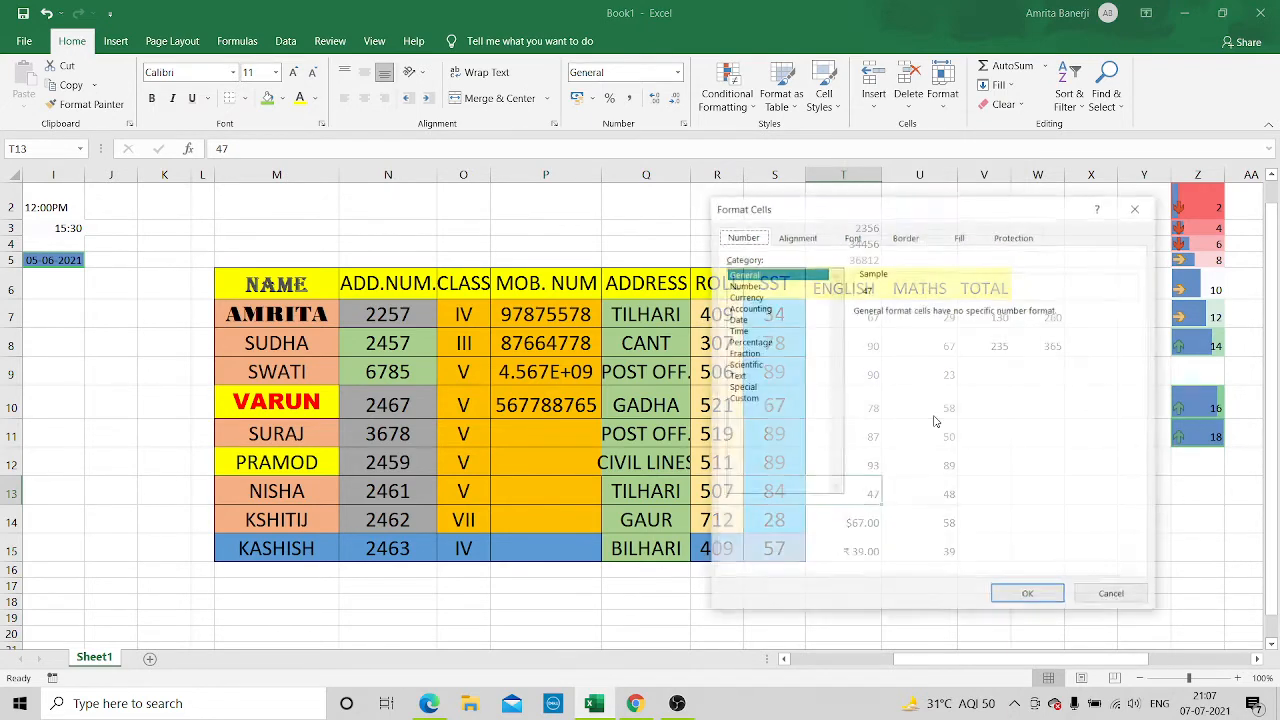
pyautogui.click(737, 342)
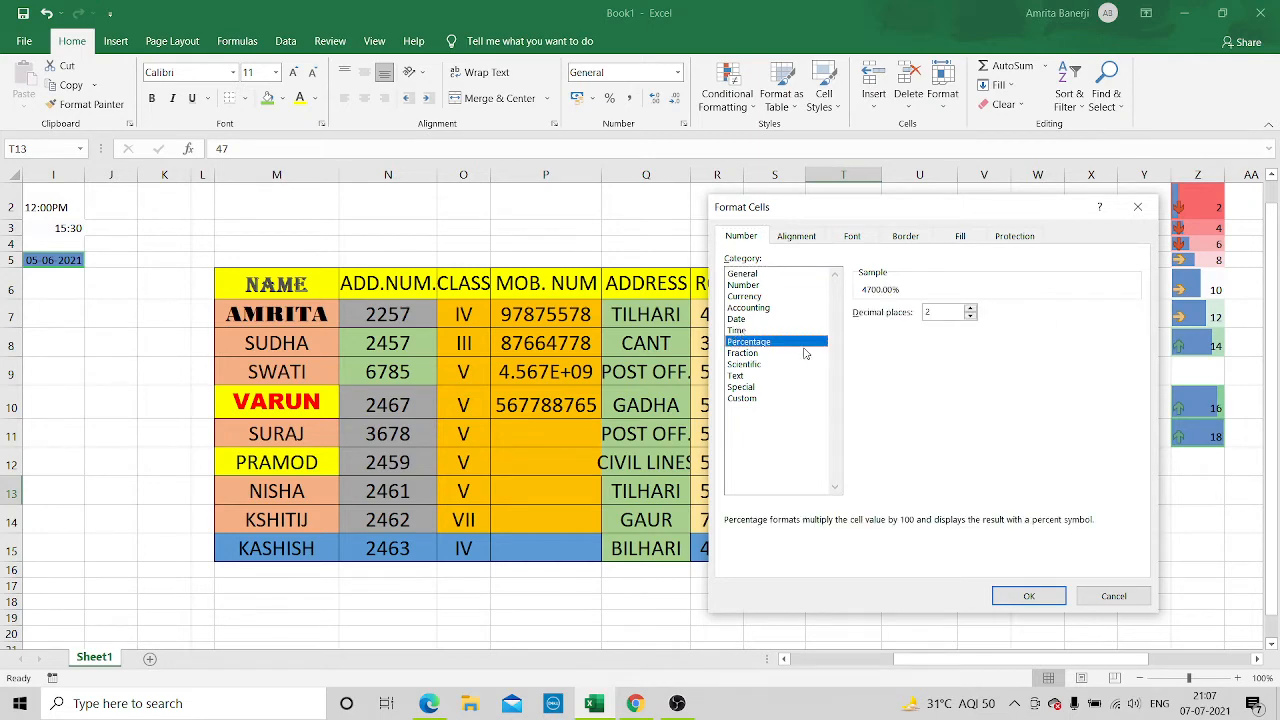
pyautogui.click(1038, 598)
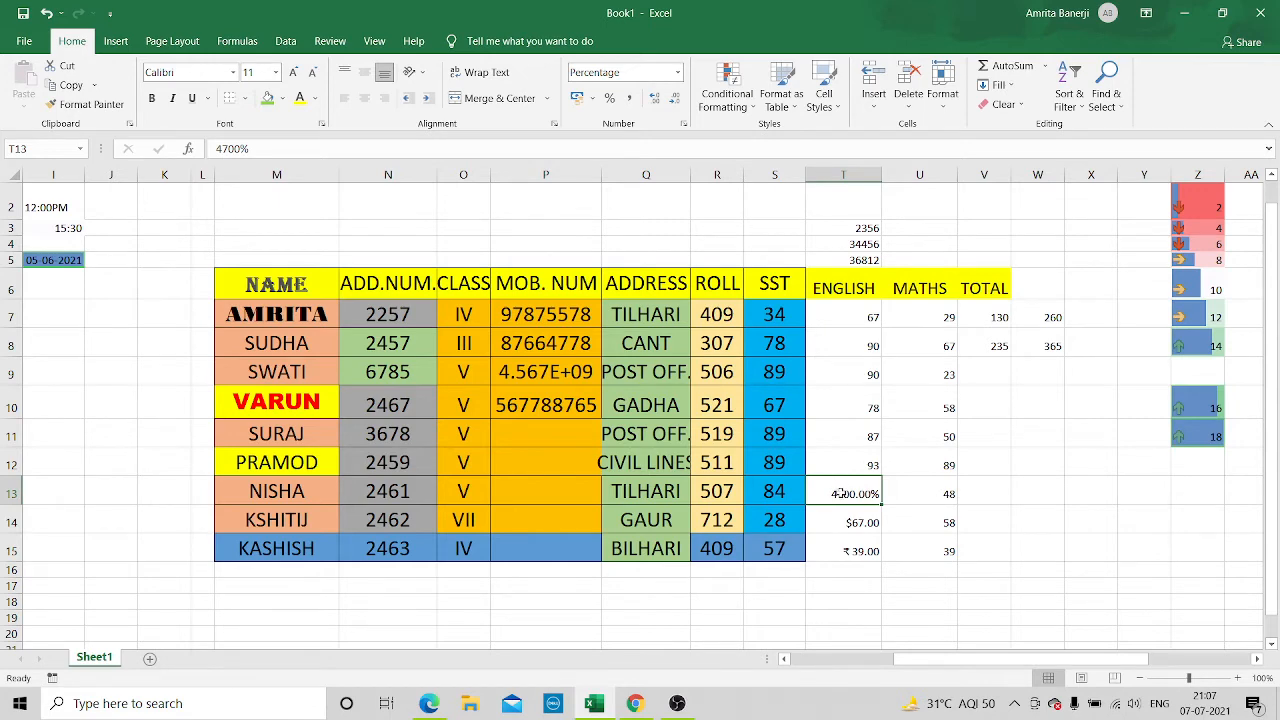
# Append /100 to the percentage entry in T13 so that it reads 4700%/100
pyautogui.click(345, 145)
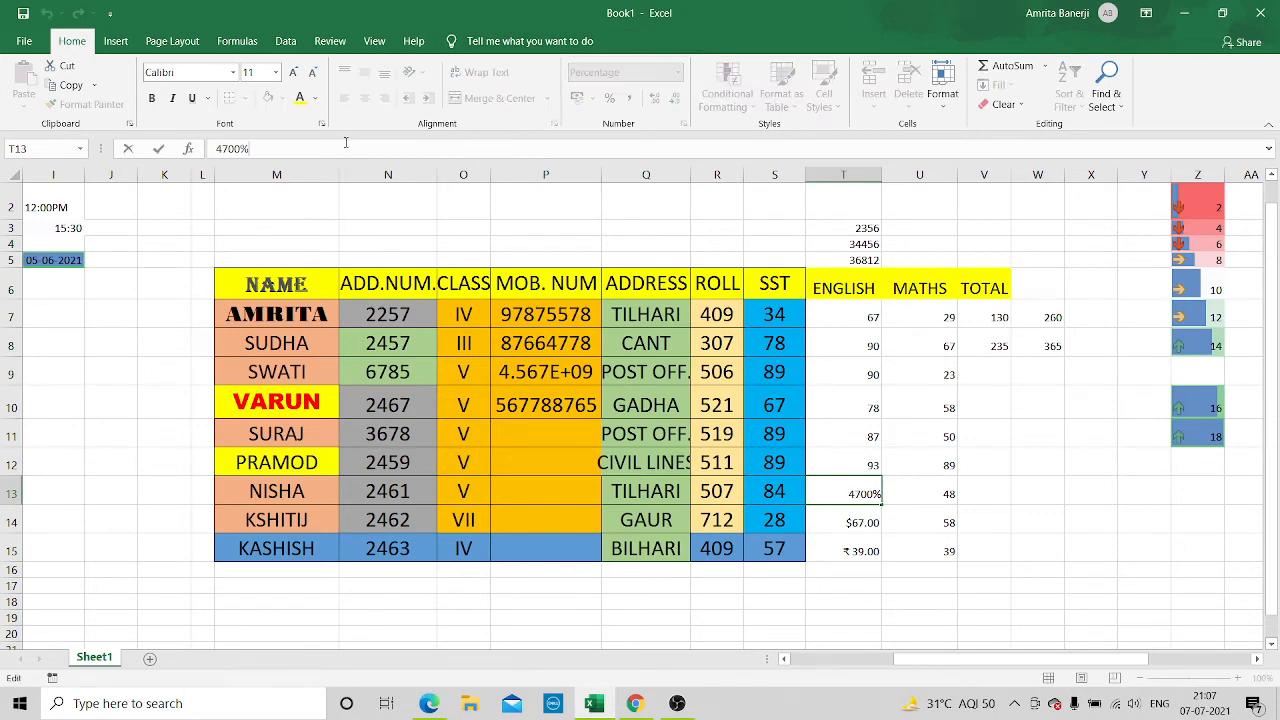
pyautogui.write('/100')
pyautogui.press('Return')
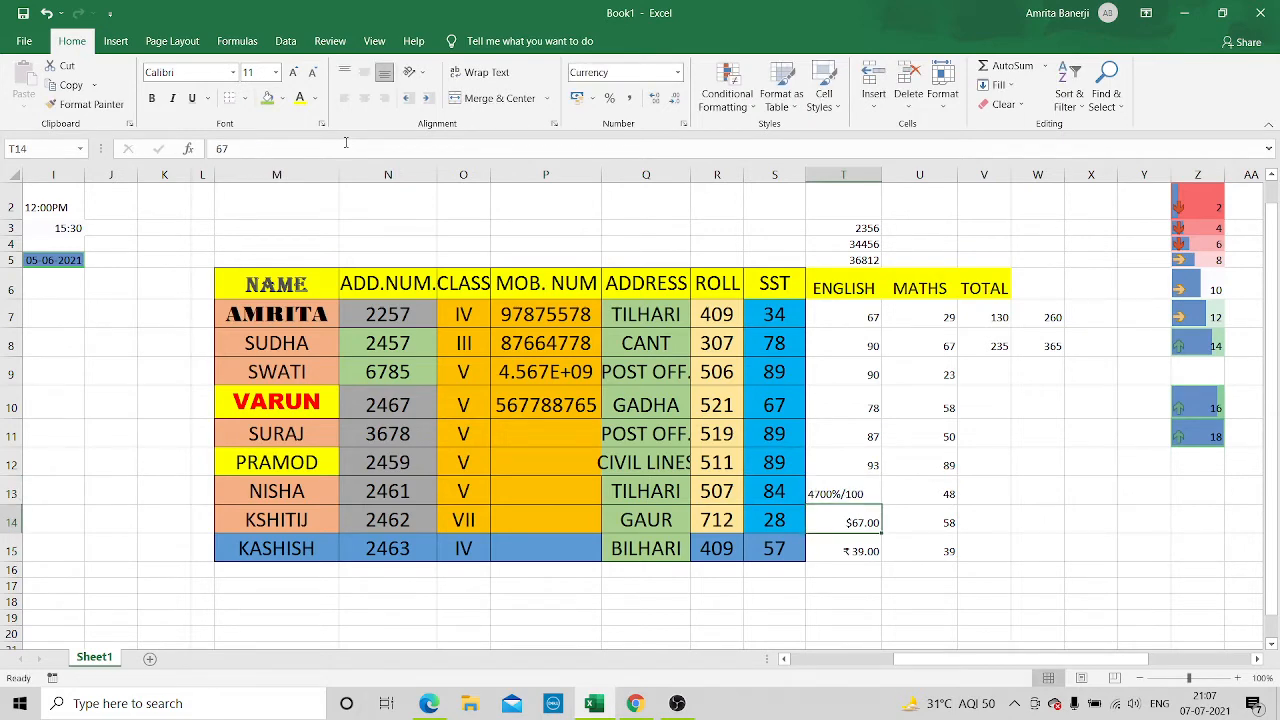
pyautogui.click(867, 485)
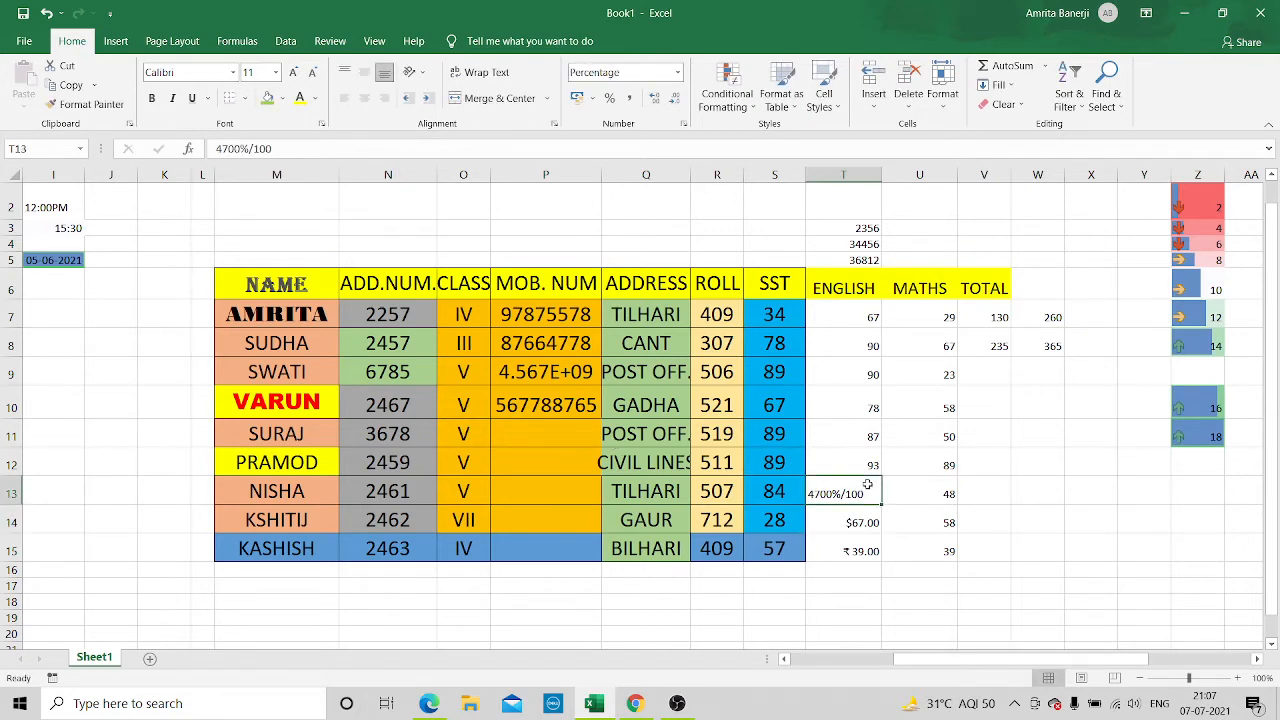
pyautogui.rightClick(868, 487)
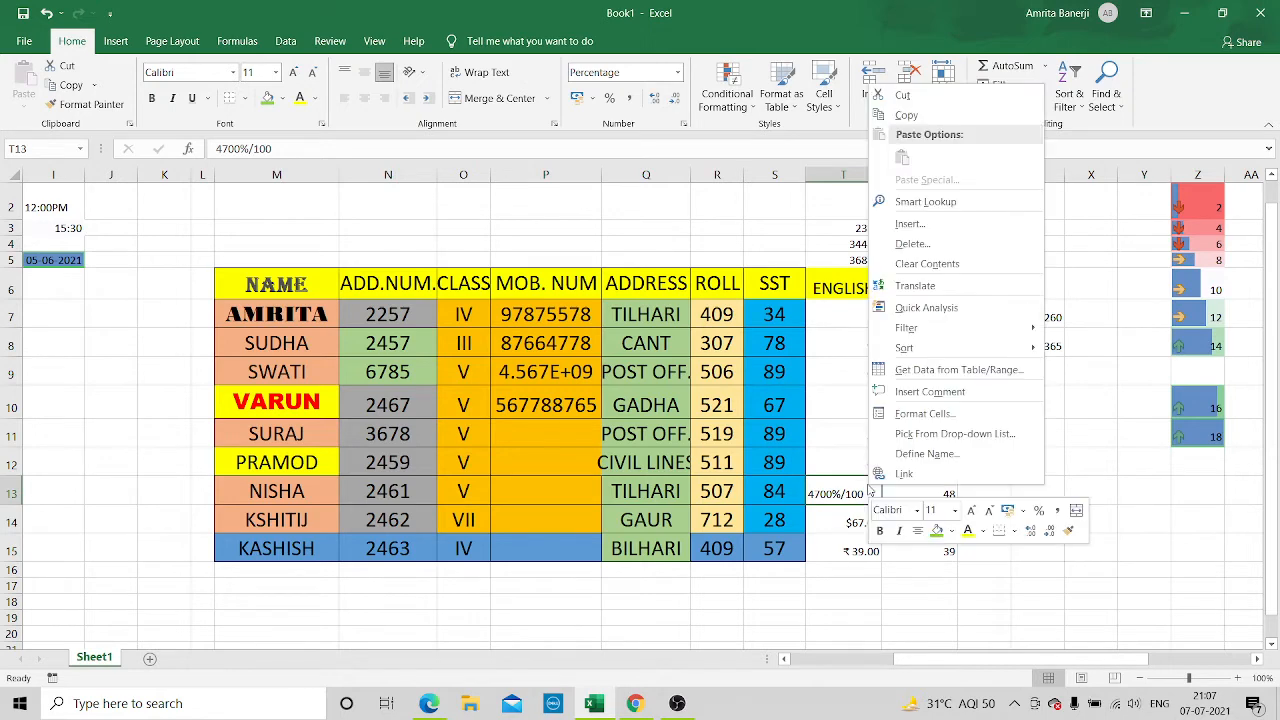
pyautogui.click(829, 592)
# Replace the ENGLISH mark in T12 with the formula =93/100
pyautogui.click(859, 460)
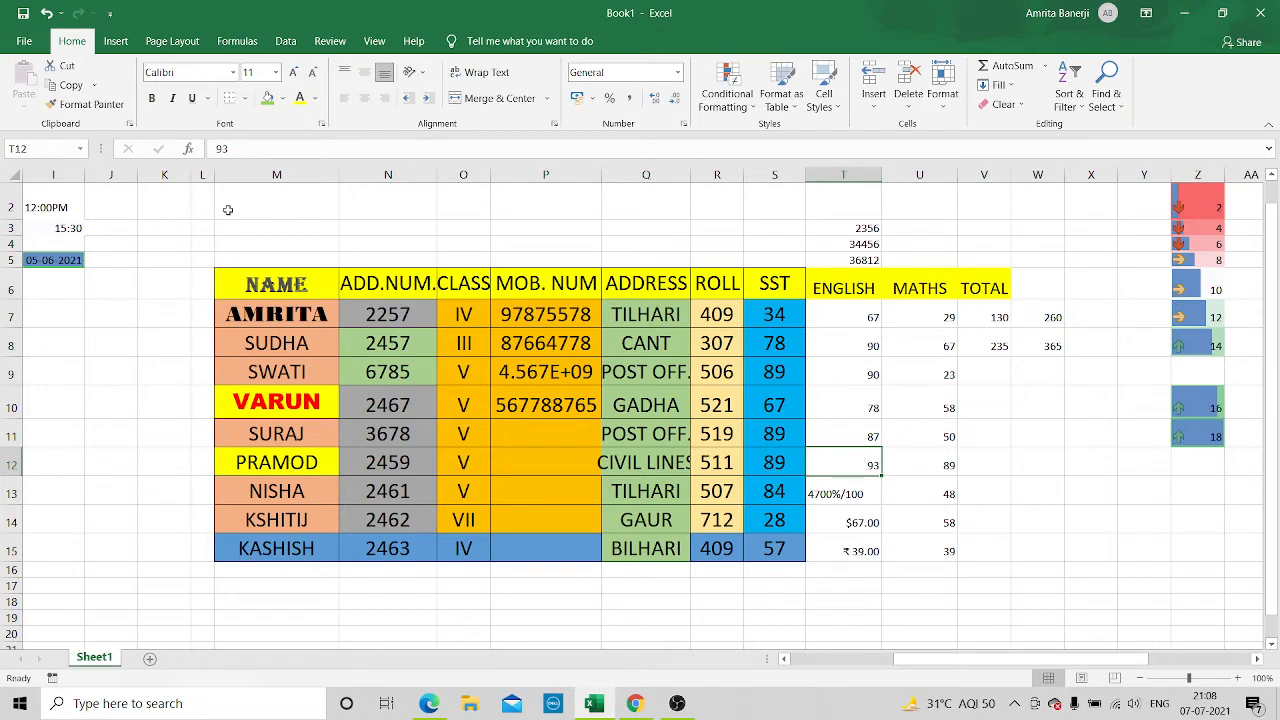
pyautogui.click(247, 153)
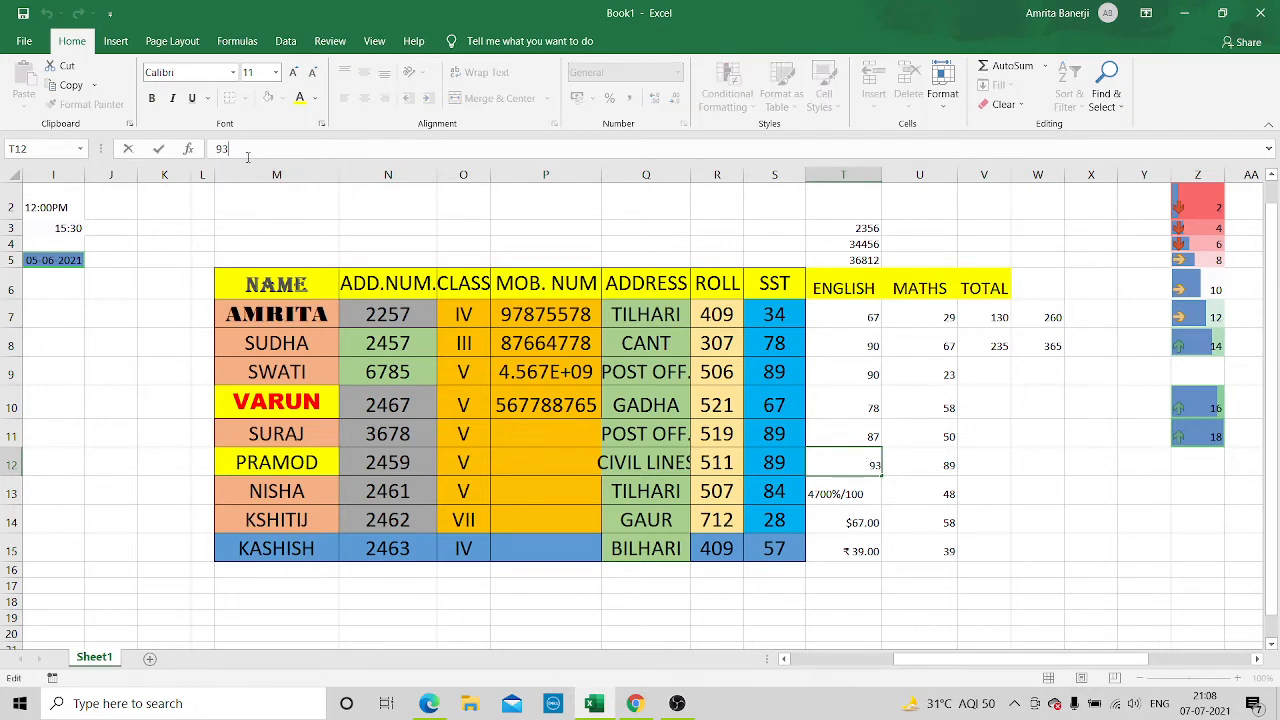
pyautogui.press('BackSpace')
pyautogui.press('BackSpace')
pyautogui.write('=')
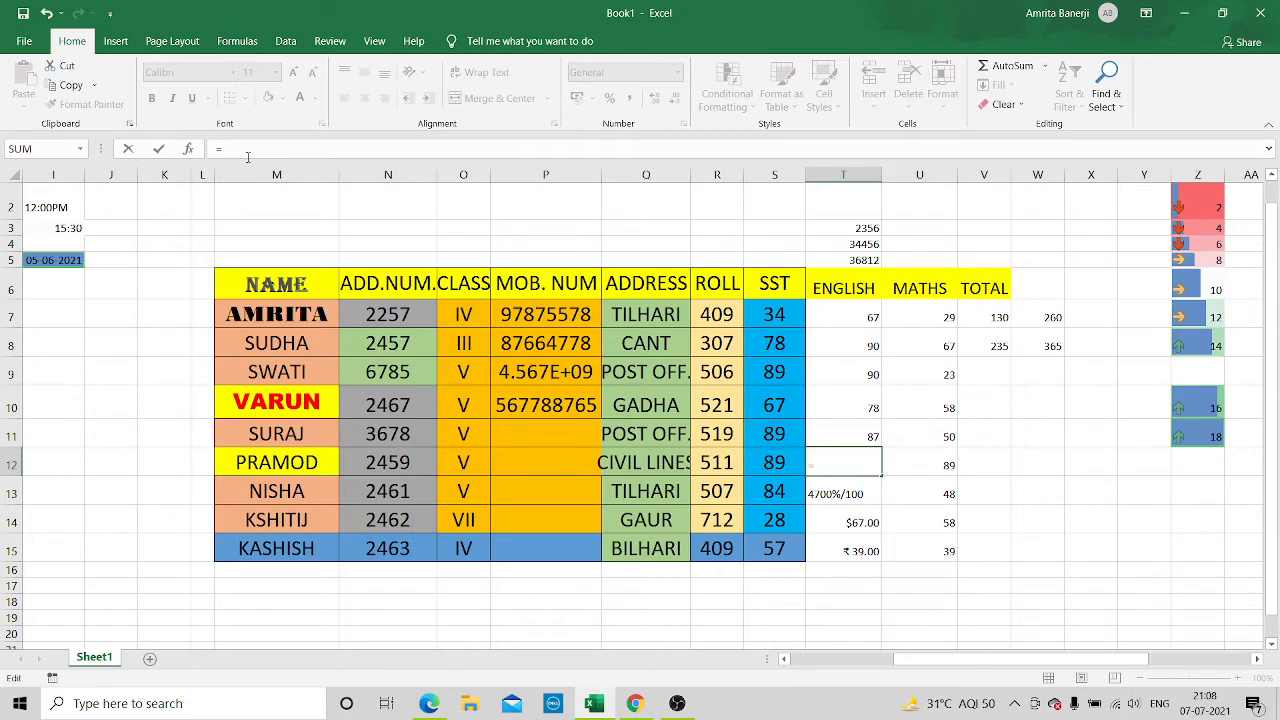
pyautogui.write('93/100')
pyautogui.press('Return')
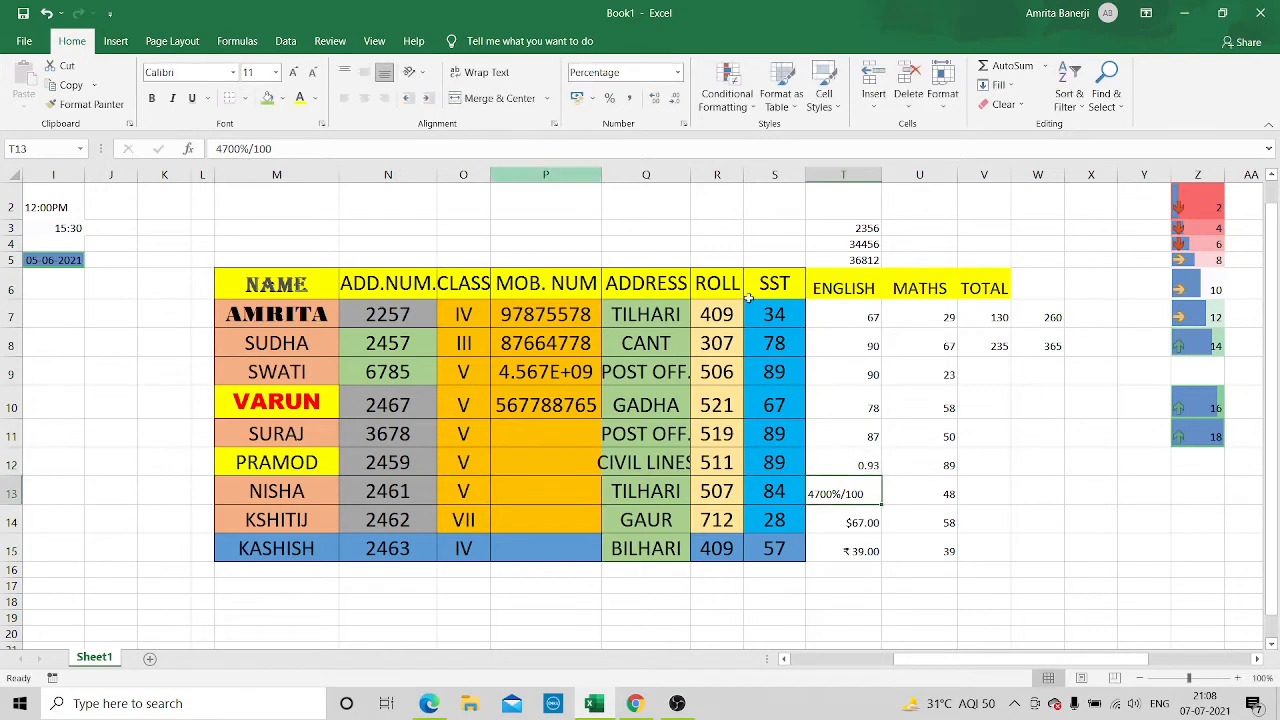
# Format the ENGLISH mark in T12 as Percentage with 2 decimal places
pyautogui.click(860, 465)
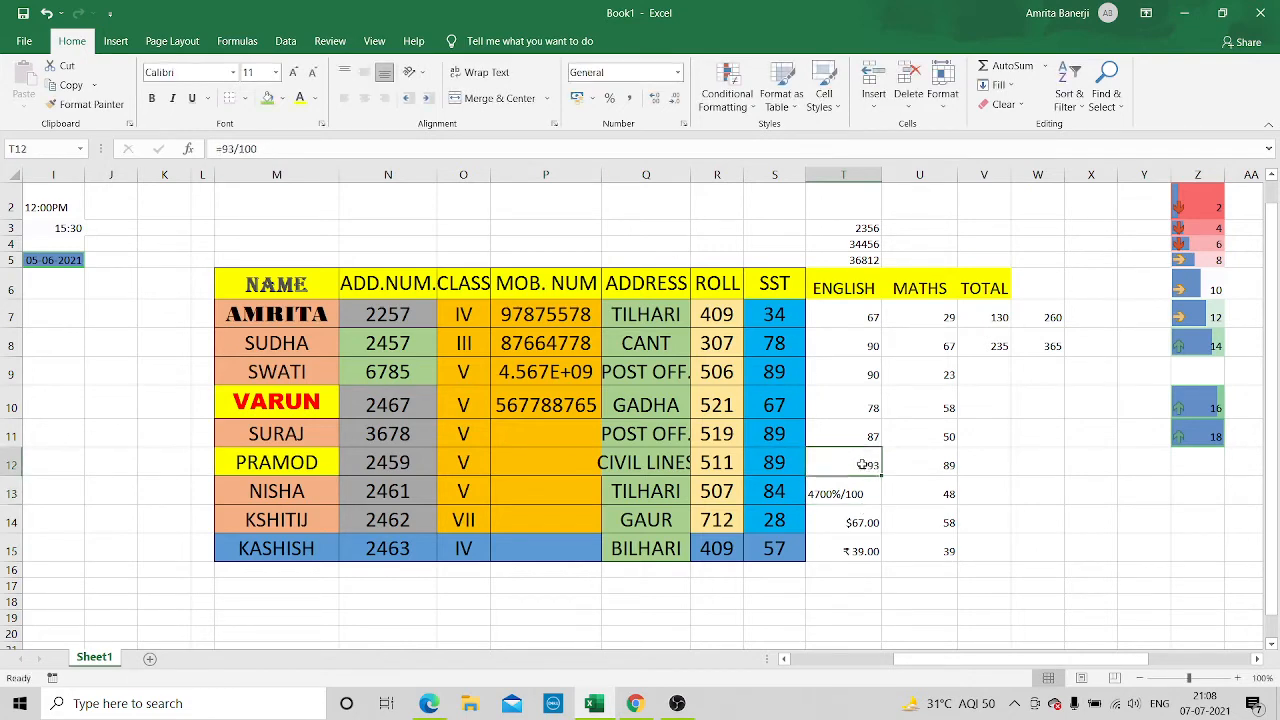
pyautogui.rightClick(862, 466)
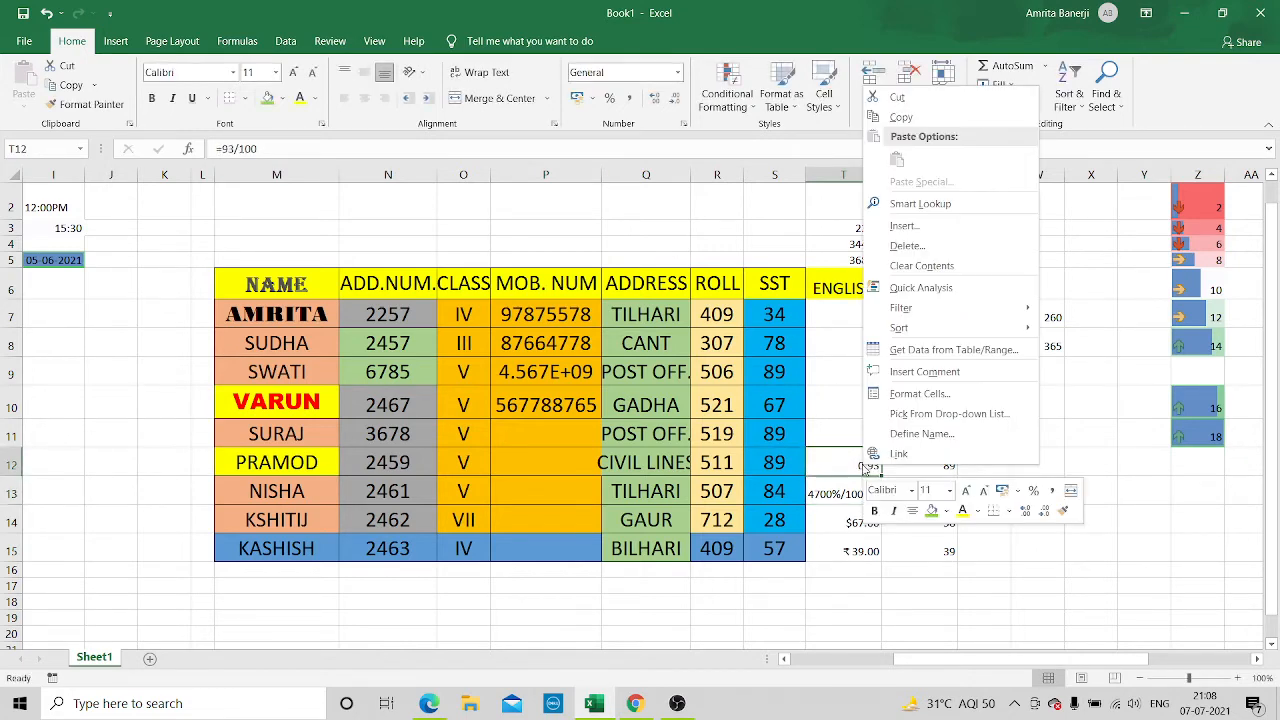
pyautogui.click(916, 395)
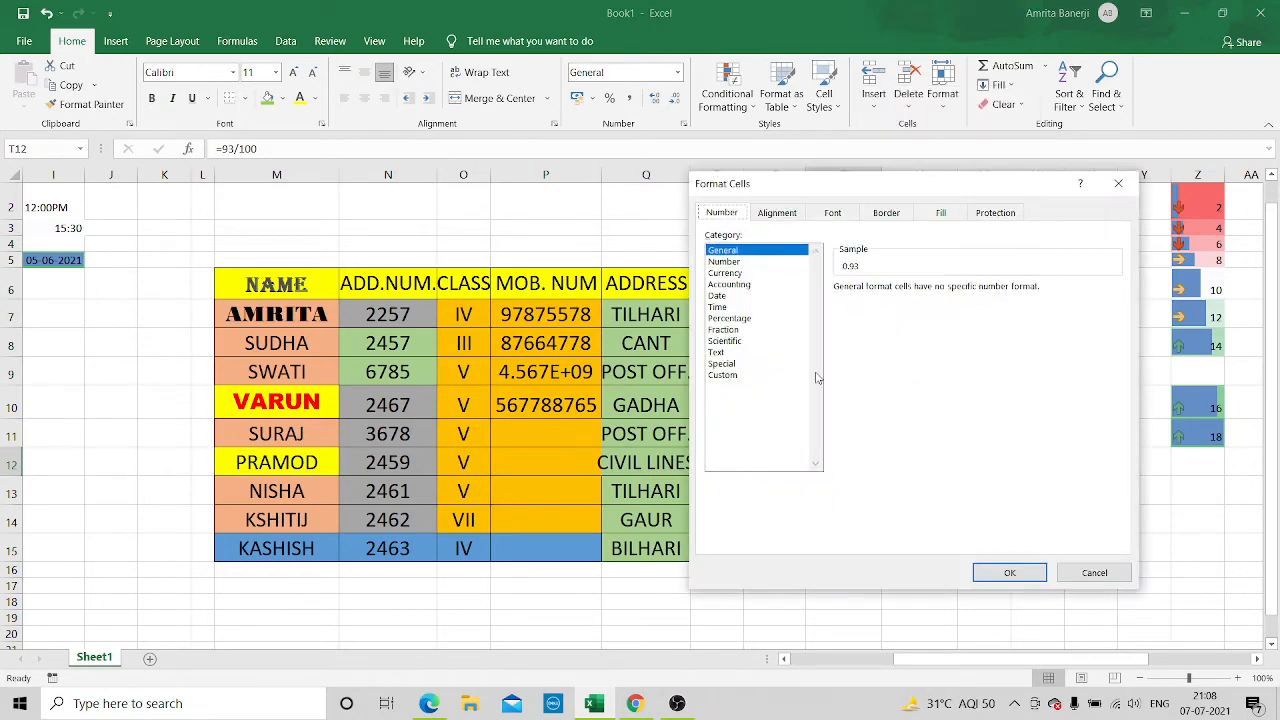
pyautogui.click(742, 319)
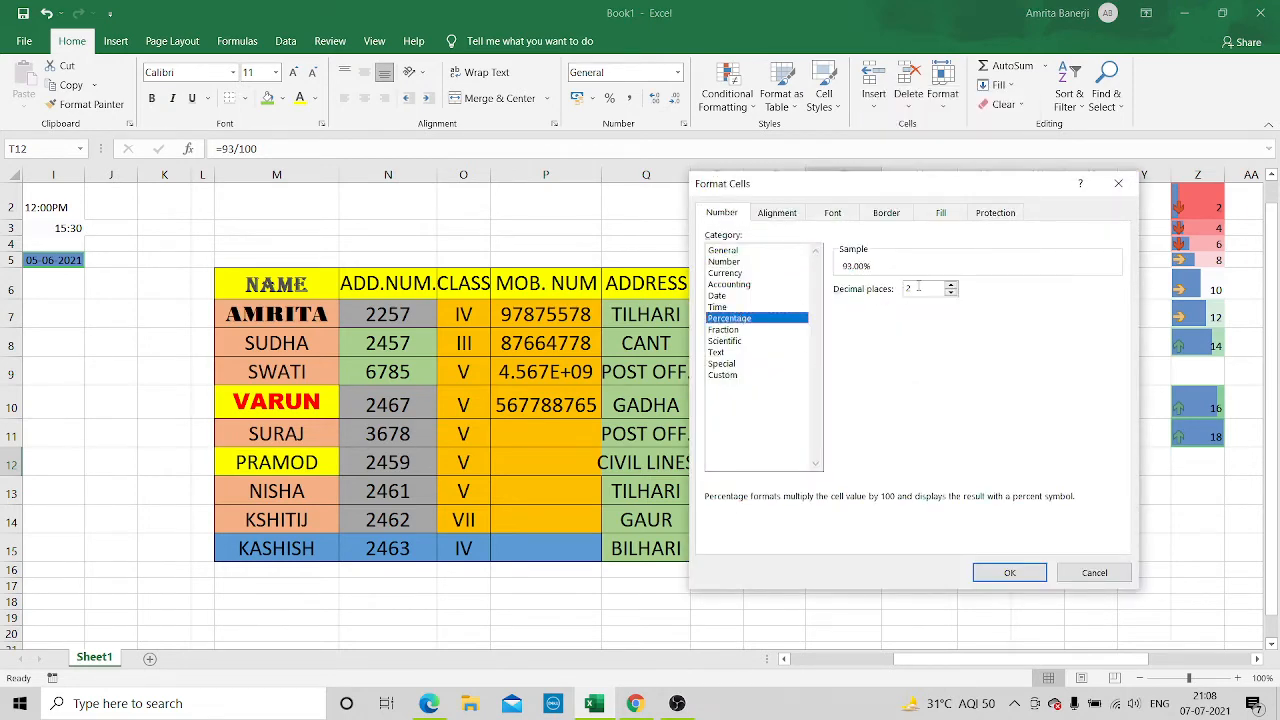
pyautogui.click(1000, 570)
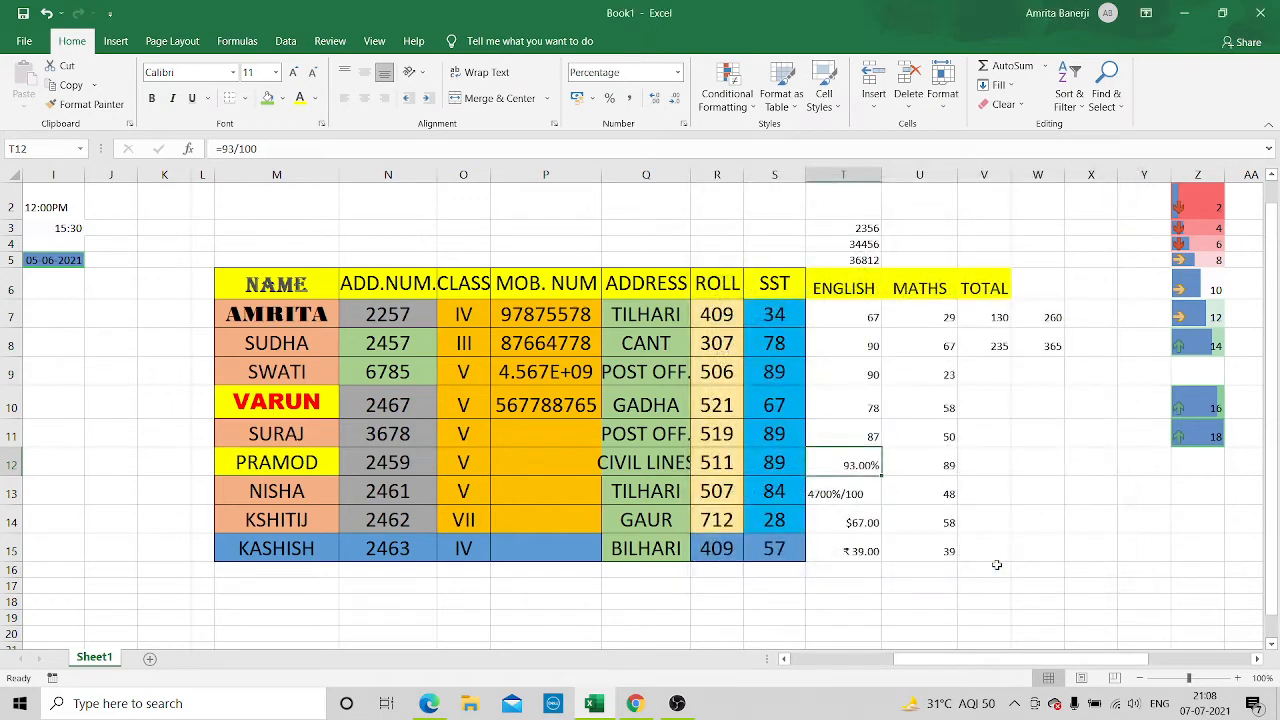
pyautogui.rightClick(849, 464)
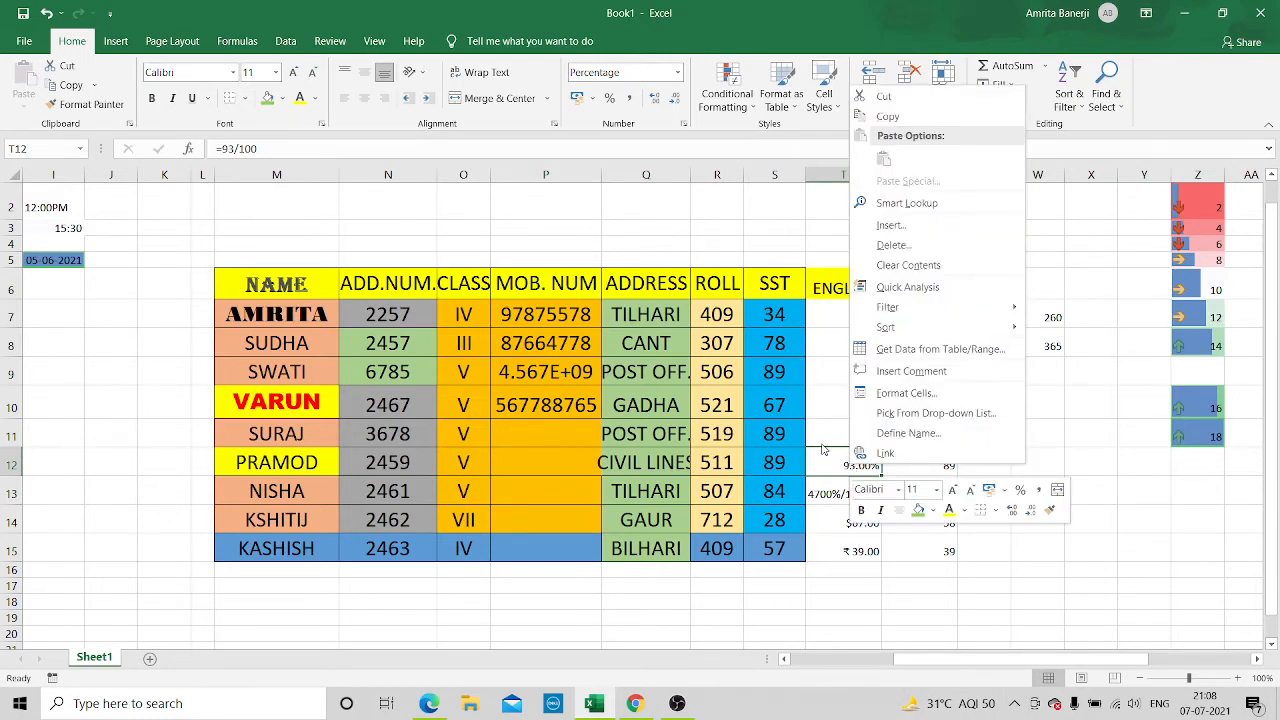
pyautogui.press('Escape')
# Format the ENGLISH mark in T11 as Date with the *14 March 2012 type
pyautogui.click(846, 434)
pyautogui.rightClick(847, 436)
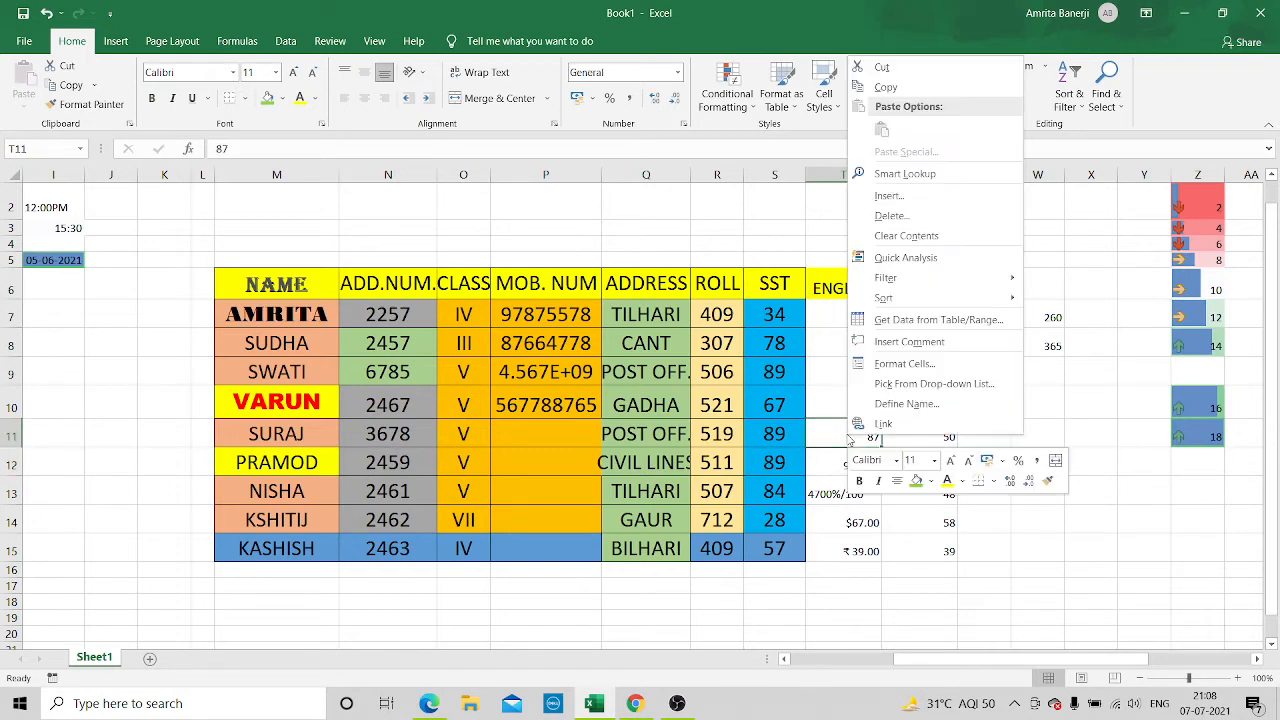
pyautogui.click(880, 366)
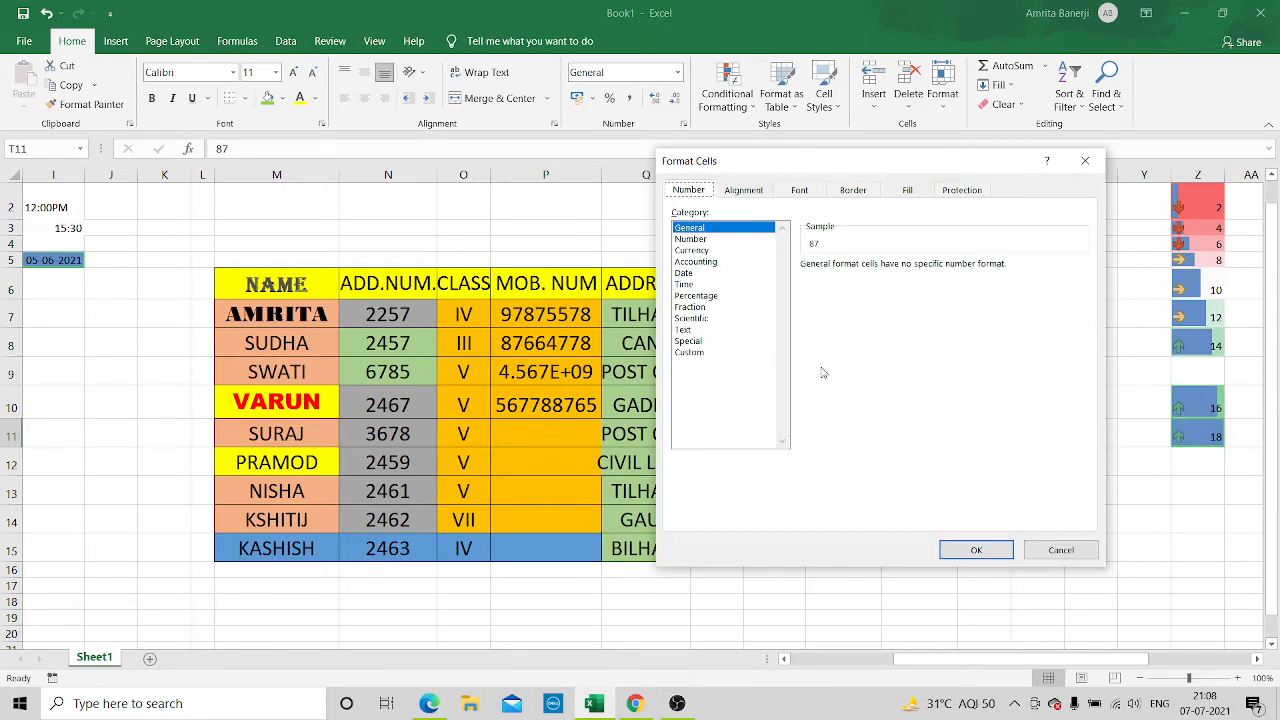
pyautogui.click(680, 274)
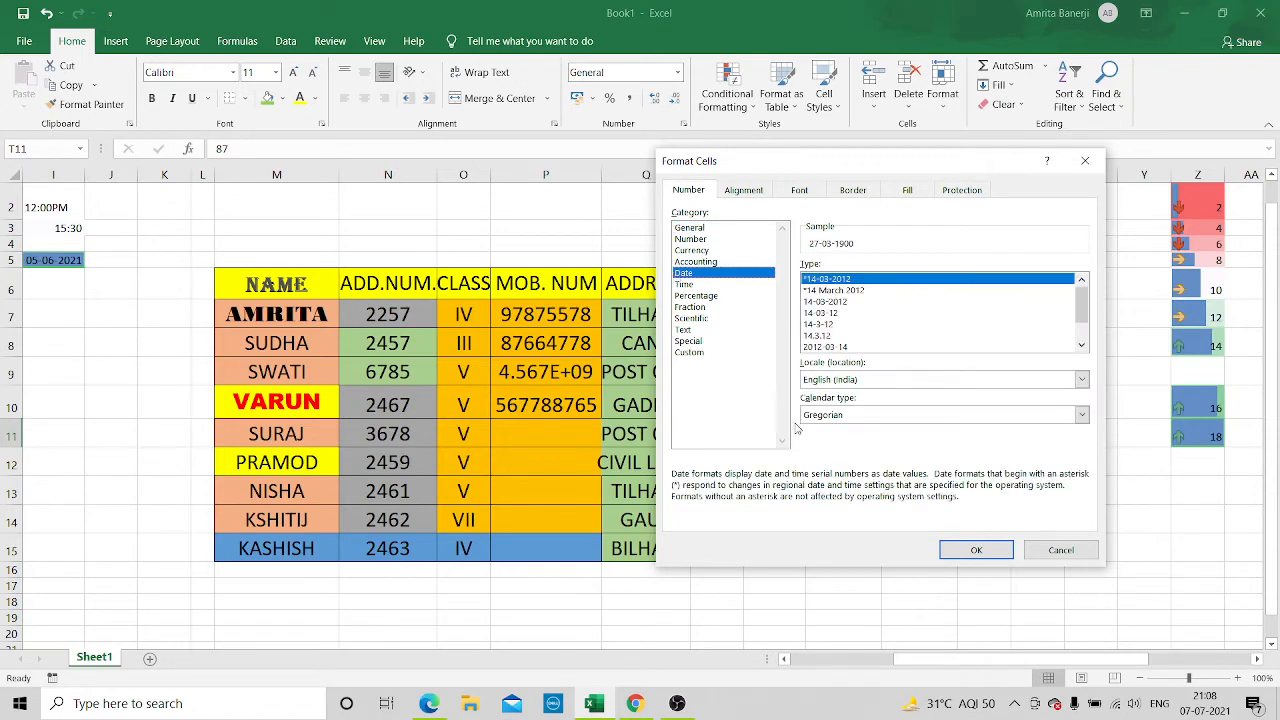
pyautogui.click(832, 291)
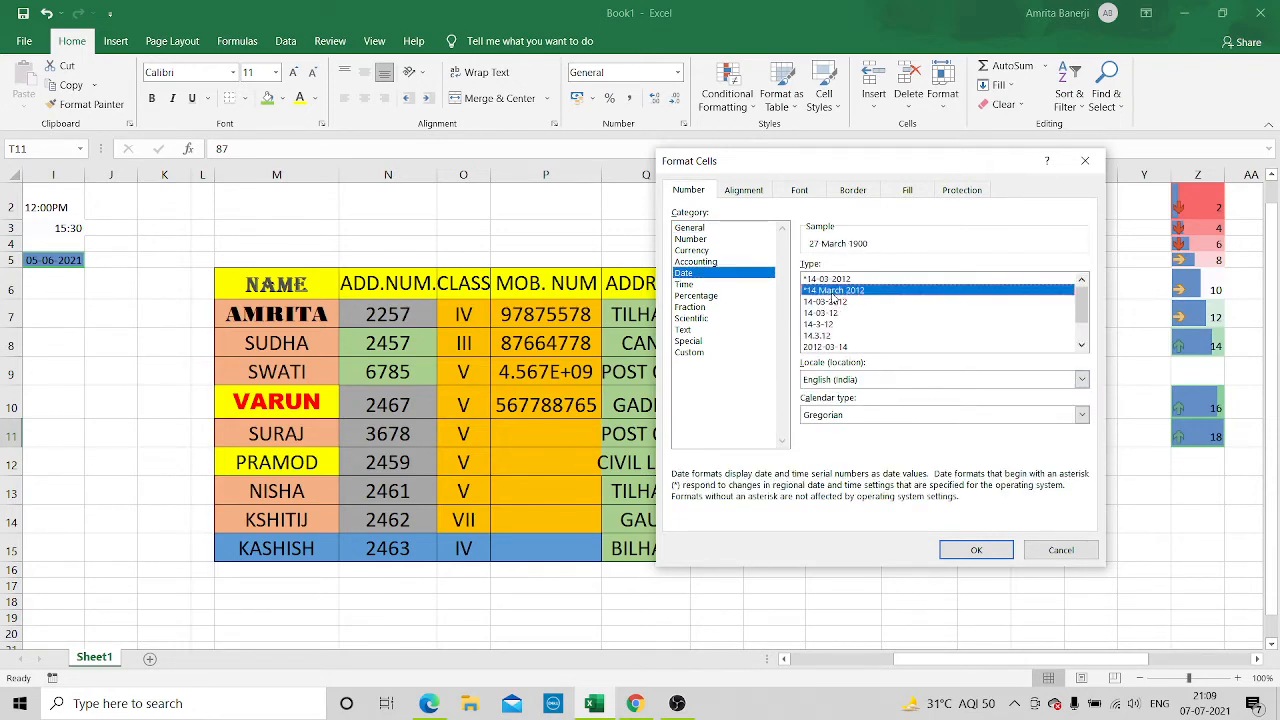
pyautogui.click(980, 552)
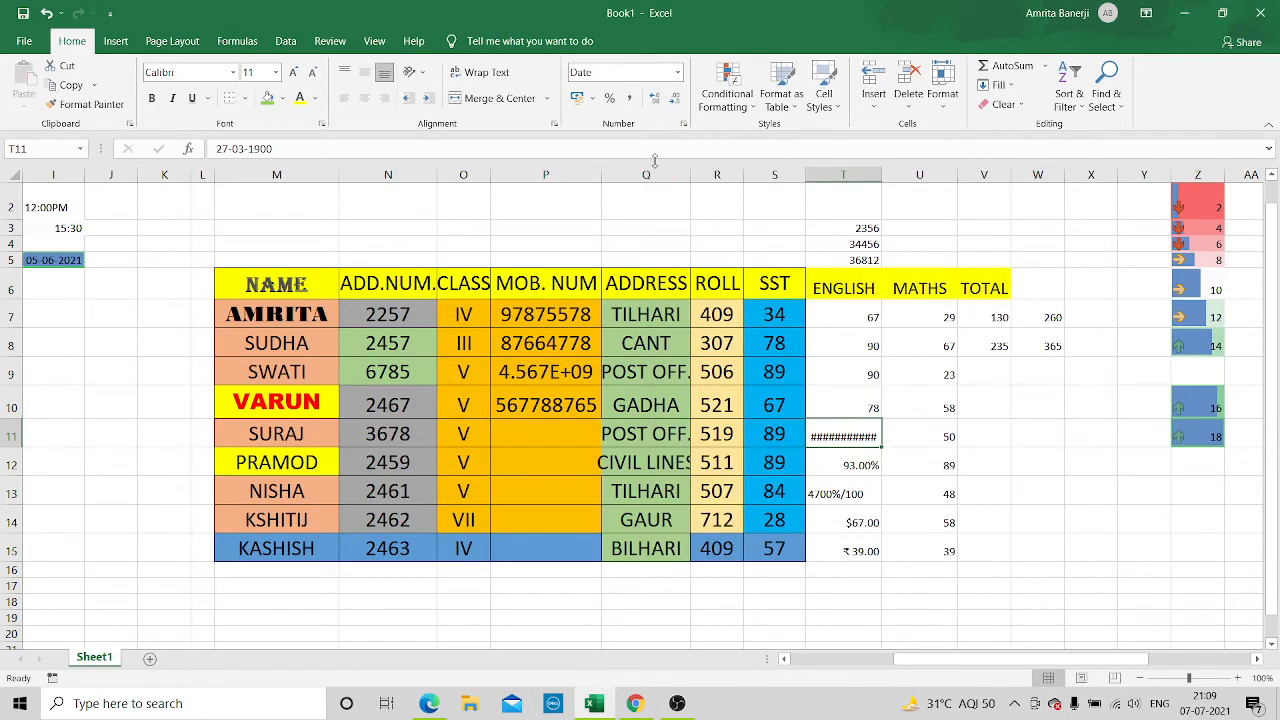
pyautogui.click(899, 432)
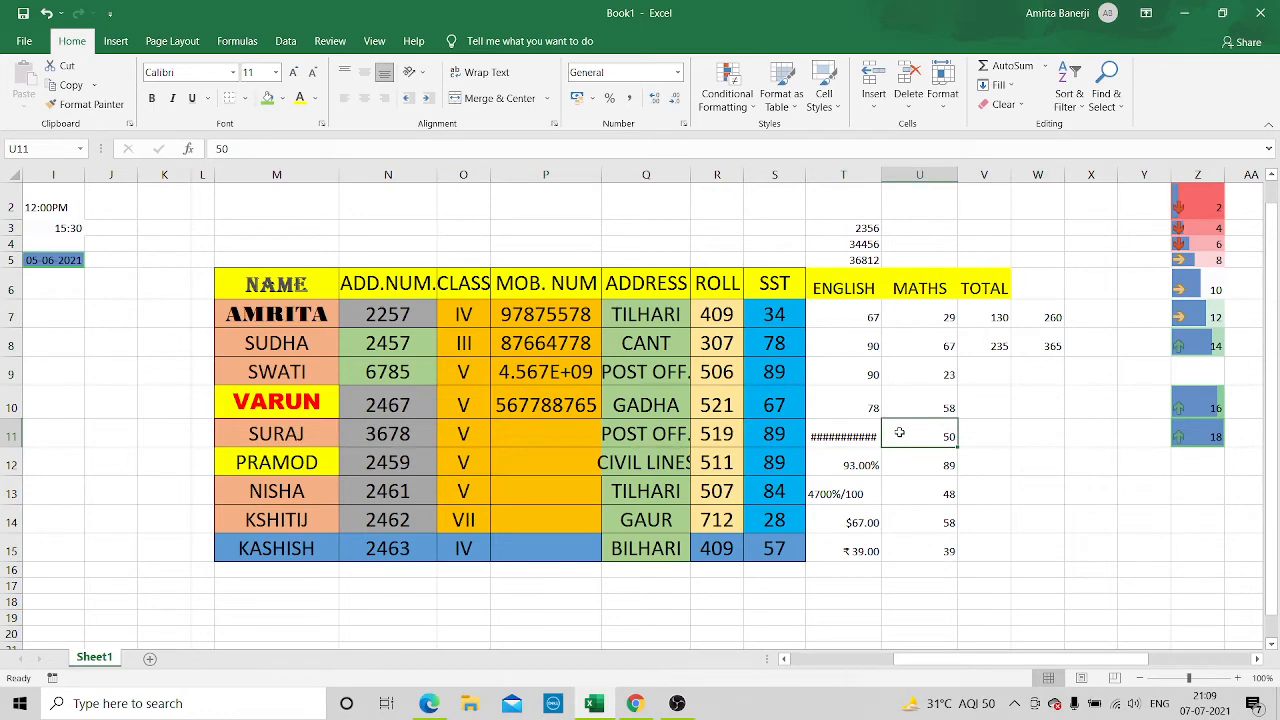
# Replace the date in T11 with 23072121
pyautogui.click(818, 436)
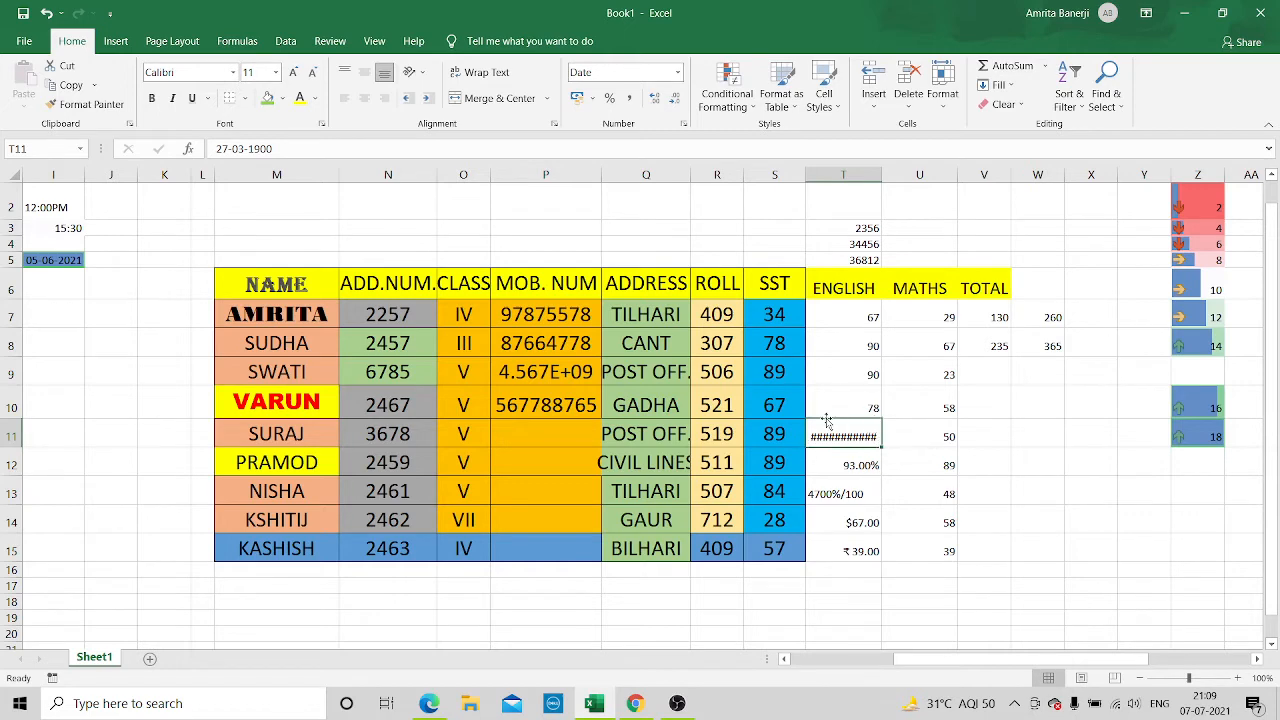
pyautogui.click(280, 148)
pyautogui.press('BackSpace')
pyautogui.press('BackSpace')
pyautogui.press('BackSpace')
pyautogui.press('BackSpace')
pyautogui.press('BackSpace')
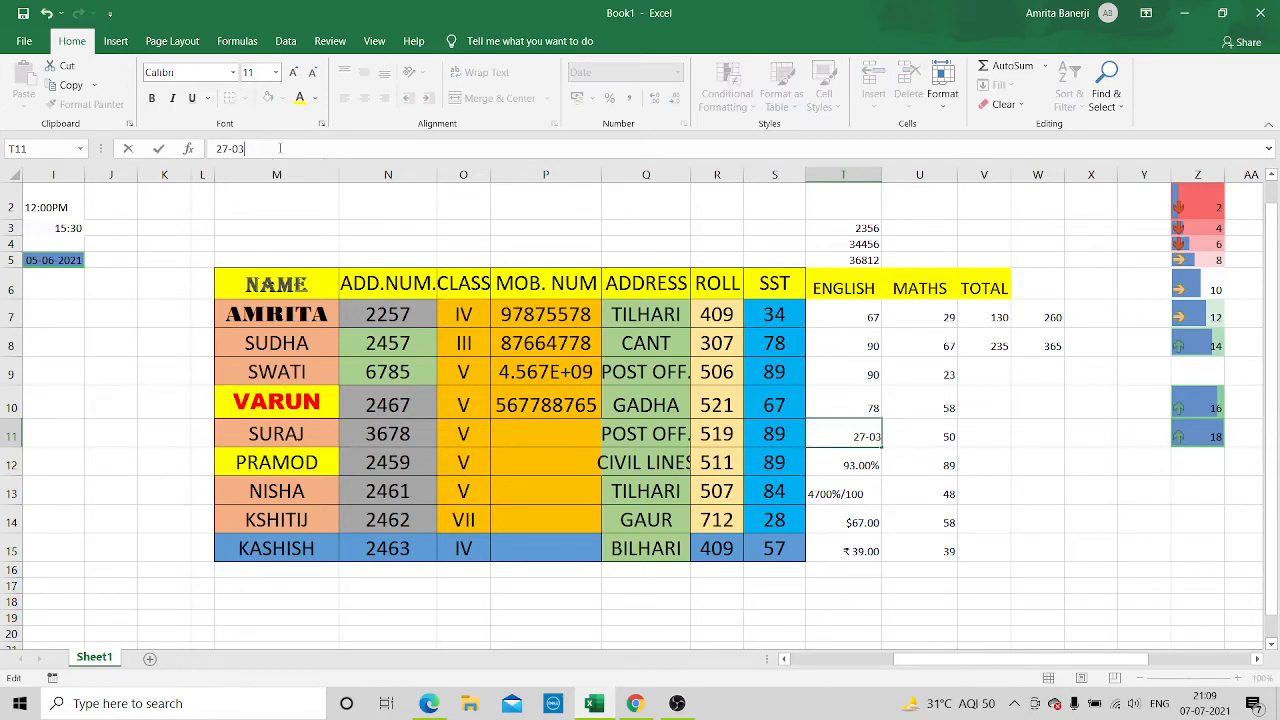
pyautogui.press('BackSpace')
pyautogui.press('BackSpace')
pyautogui.press('BackSpace')
pyautogui.press('BackSpace')
pyautogui.write('307212')
pyautogui.click(851, 436)
pyautogui.rightClick(870, 436)
pyautogui.click(849, 432)
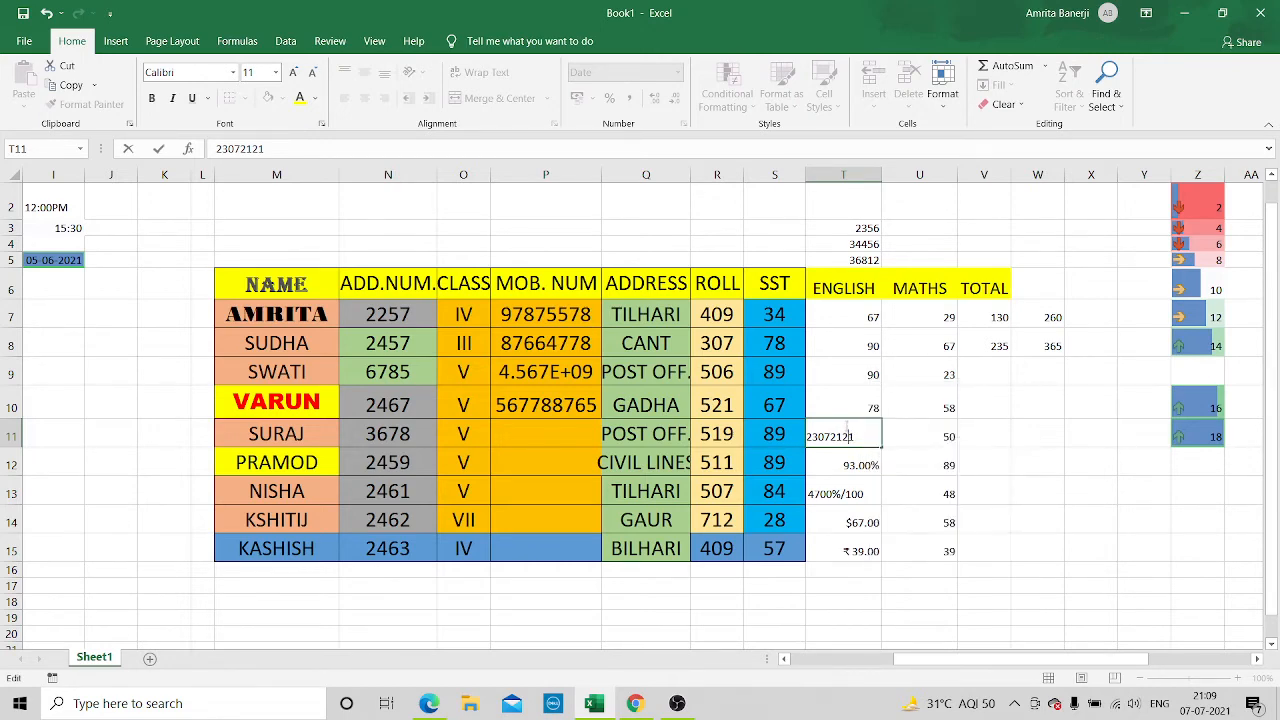
pyautogui.rightClick(856, 437)
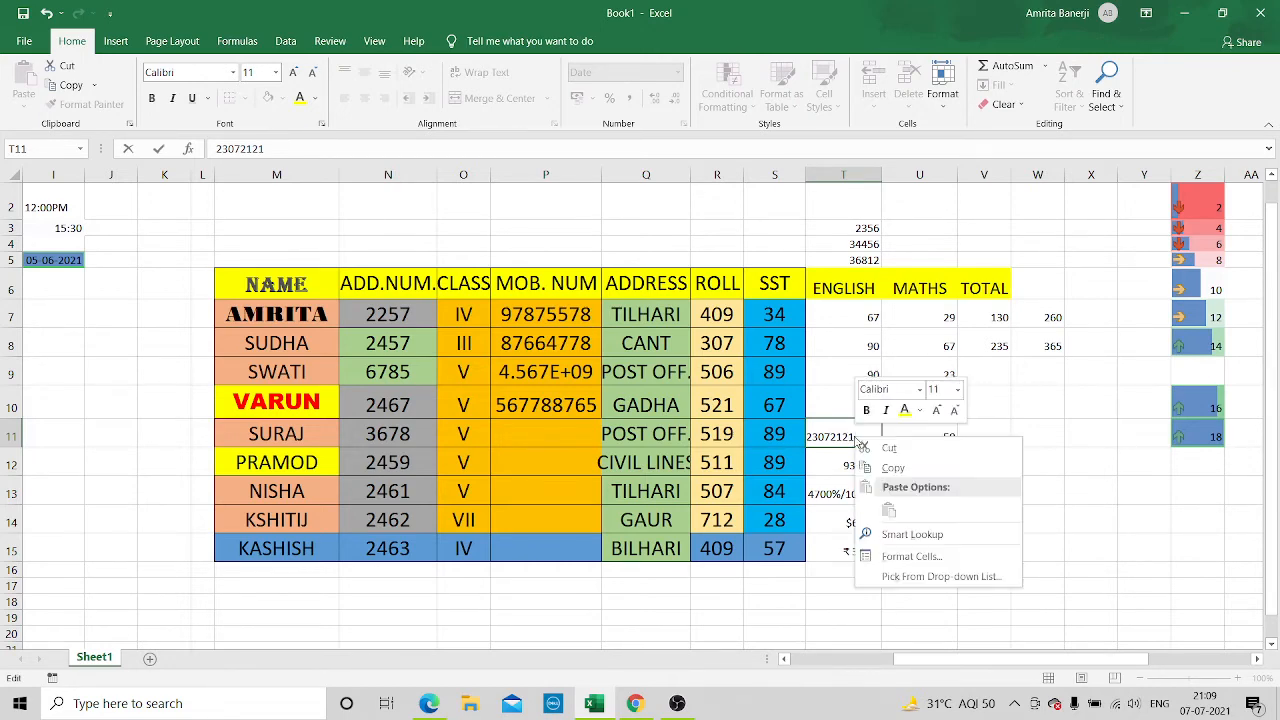
pyautogui.click(908, 556)
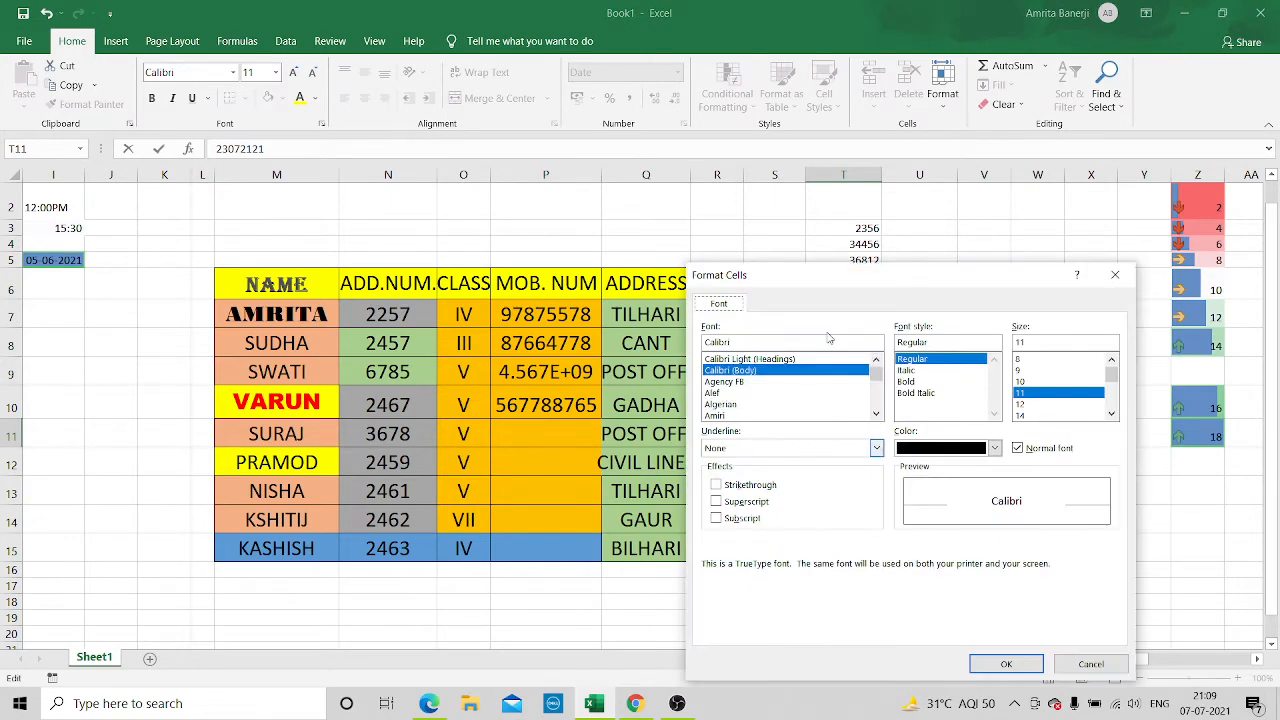
pyautogui.click(1091, 664)
# Replace the MATHS mark in U10 with 23092021
pyautogui.click(920, 400)
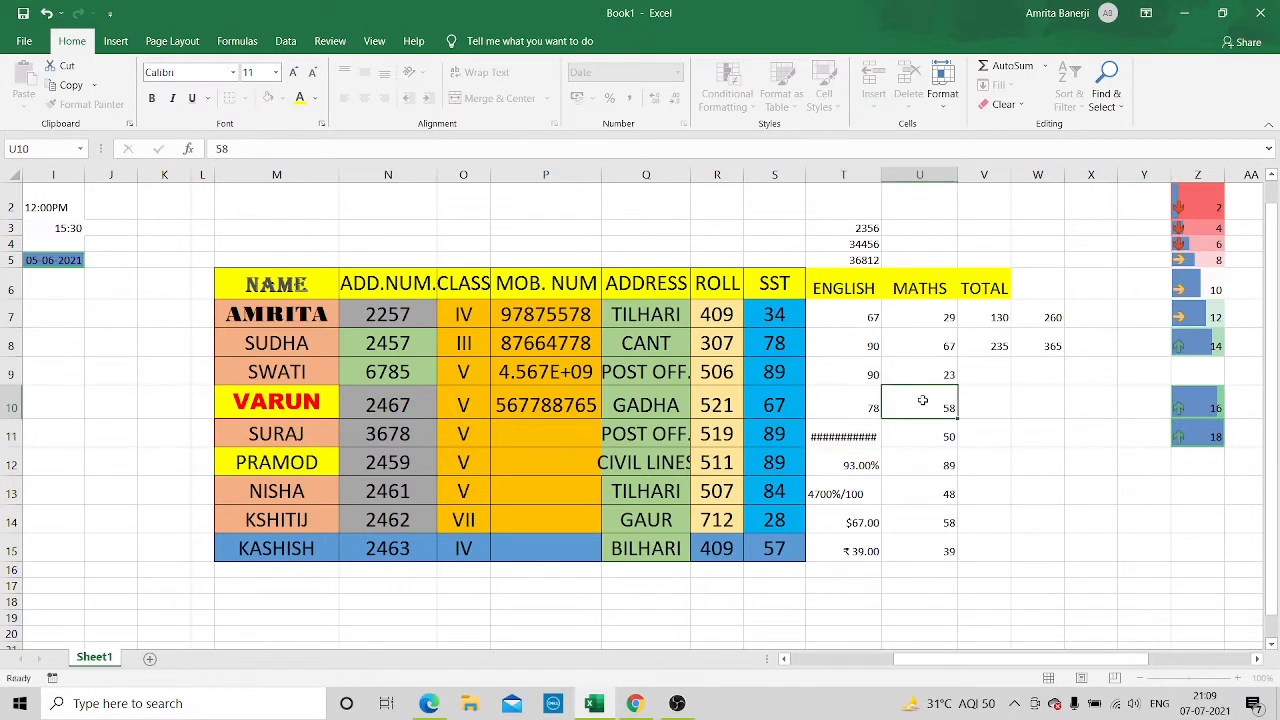
pyautogui.click(250, 149)
pyautogui.press('BackSpace')
pyautogui.press('BackSpace')
pyautogui.write('23092021')
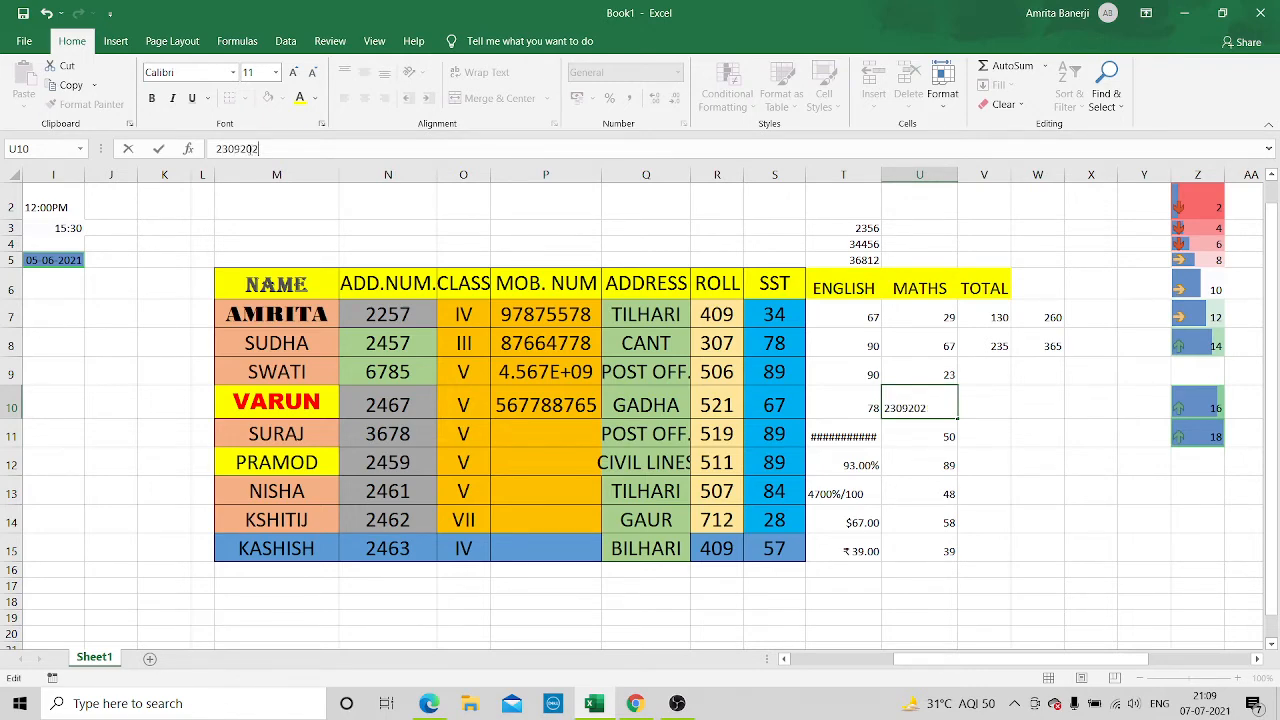
pyautogui.rightClick(945, 403)
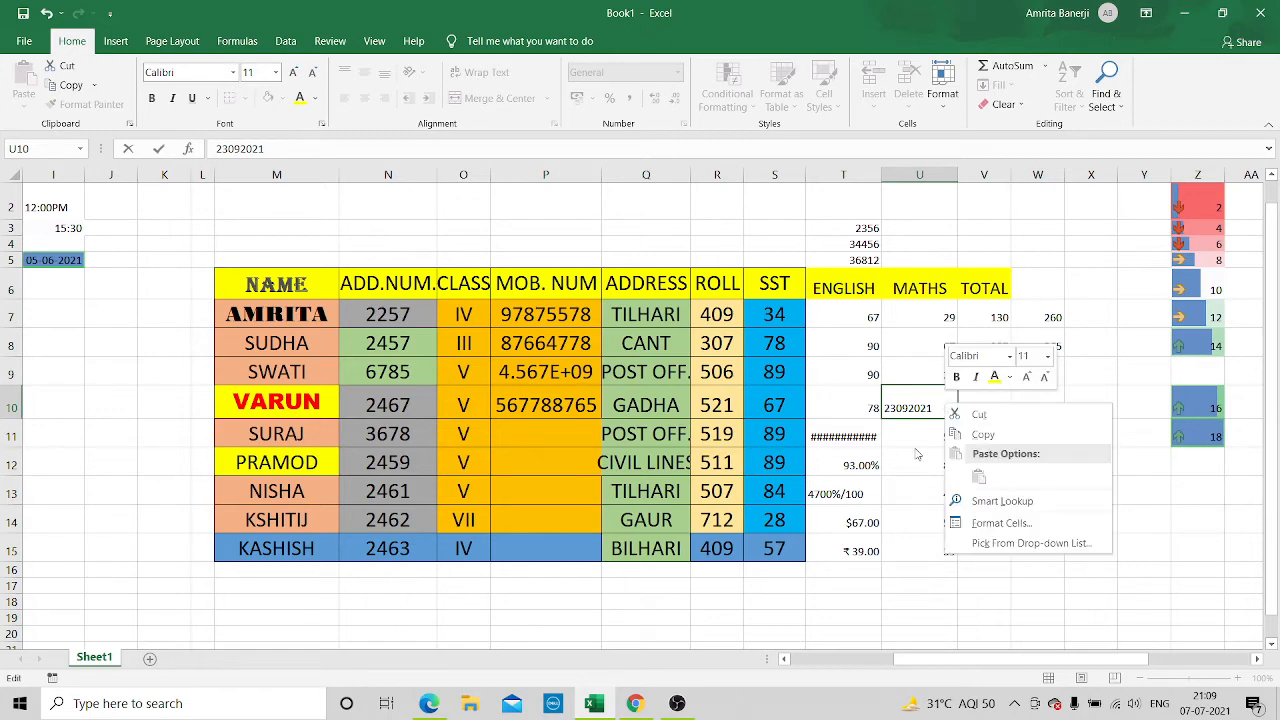
pyautogui.click(918, 488)
pyautogui.click(1006, 391)
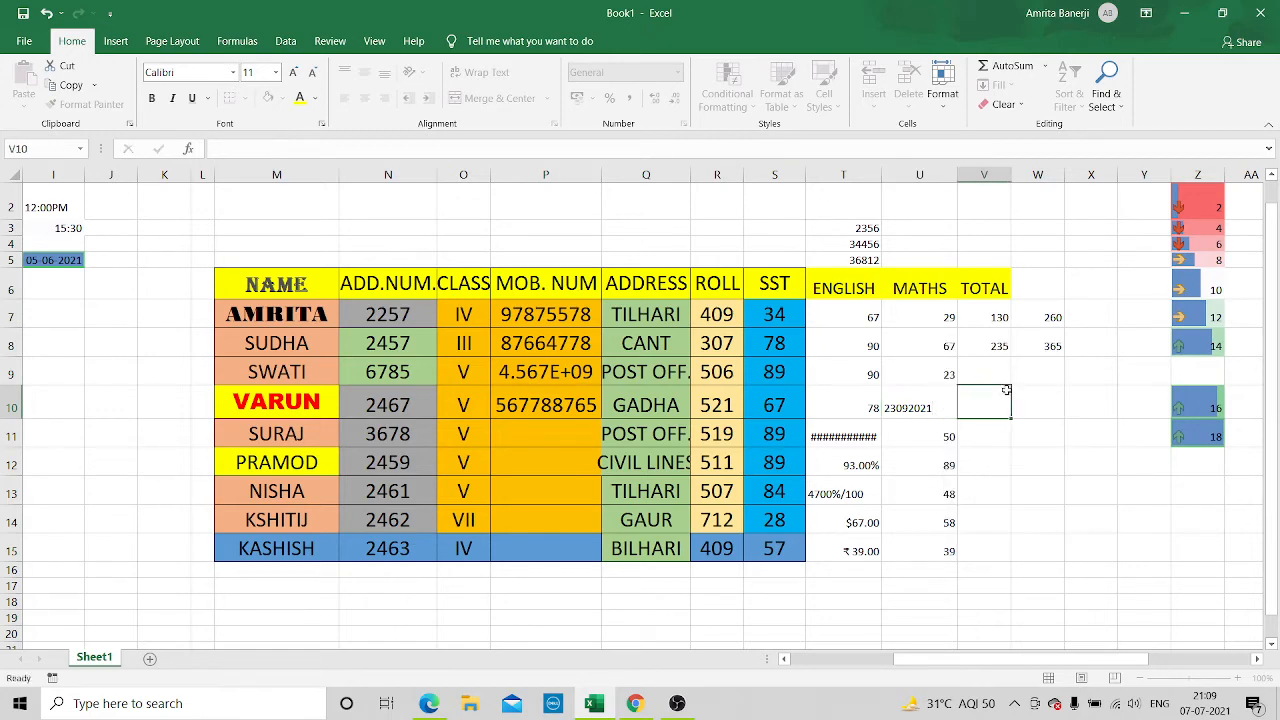
# Format the MATHS entry in U10 as Date with the *14-03-2012 type
pyautogui.click(932, 408)
pyautogui.rightClick(930, 409)
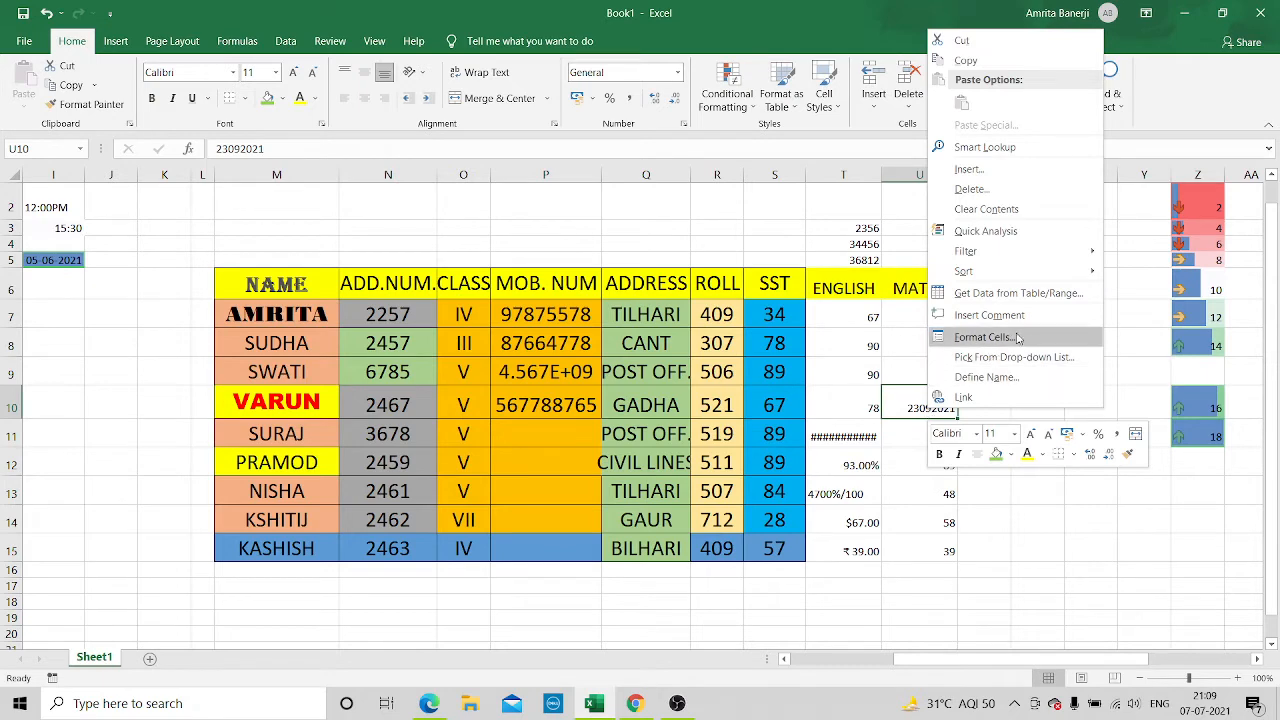
pyautogui.click(1020, 338)
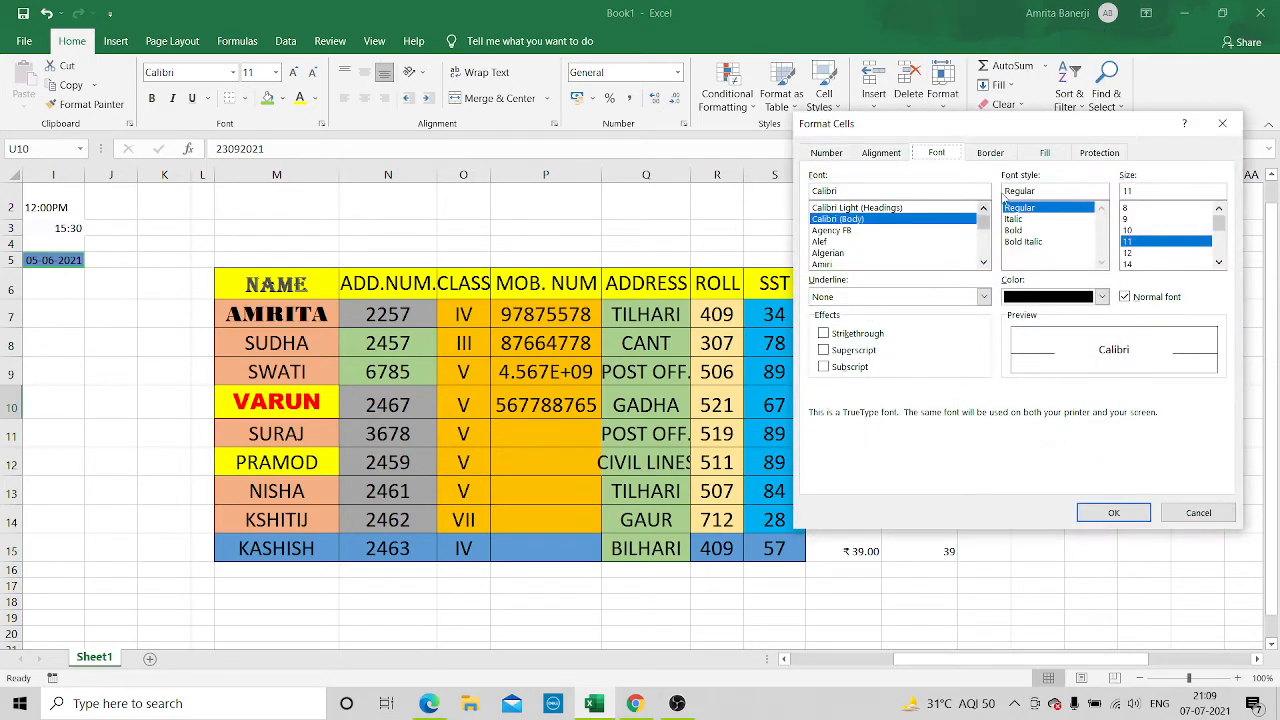
pyautogui.click(836, 152)
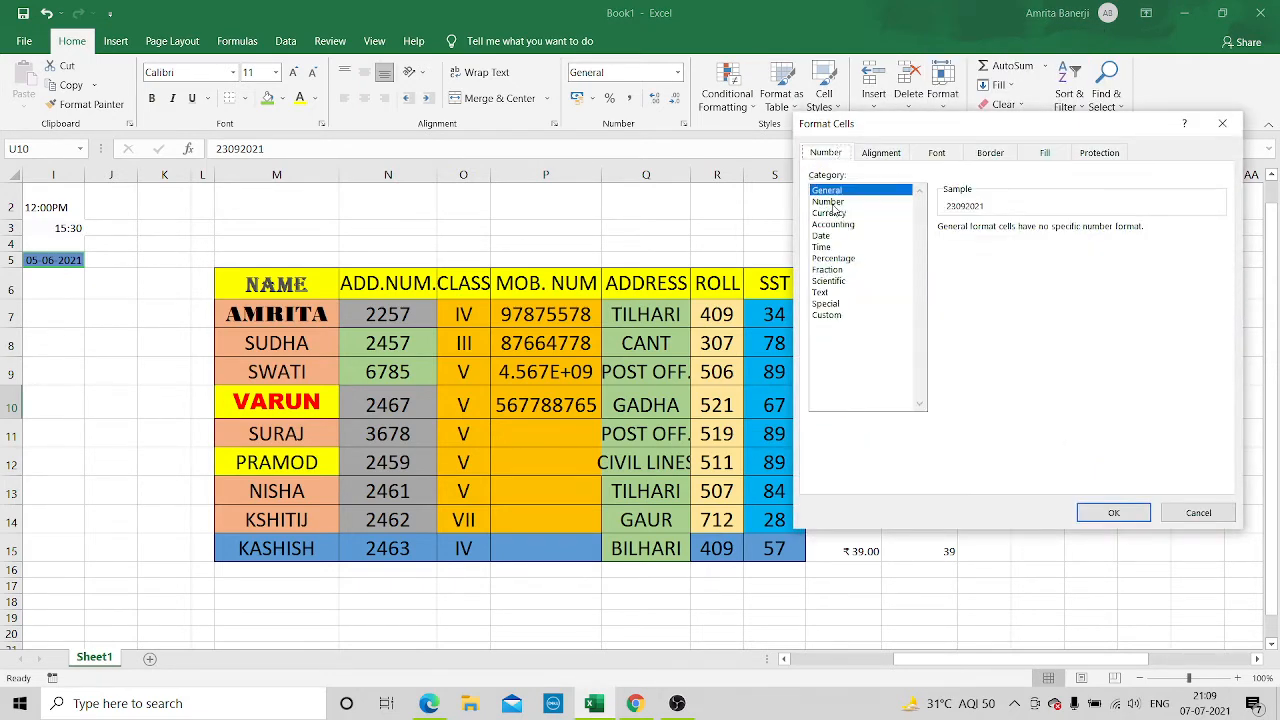
pyautogui.click(826, 237)
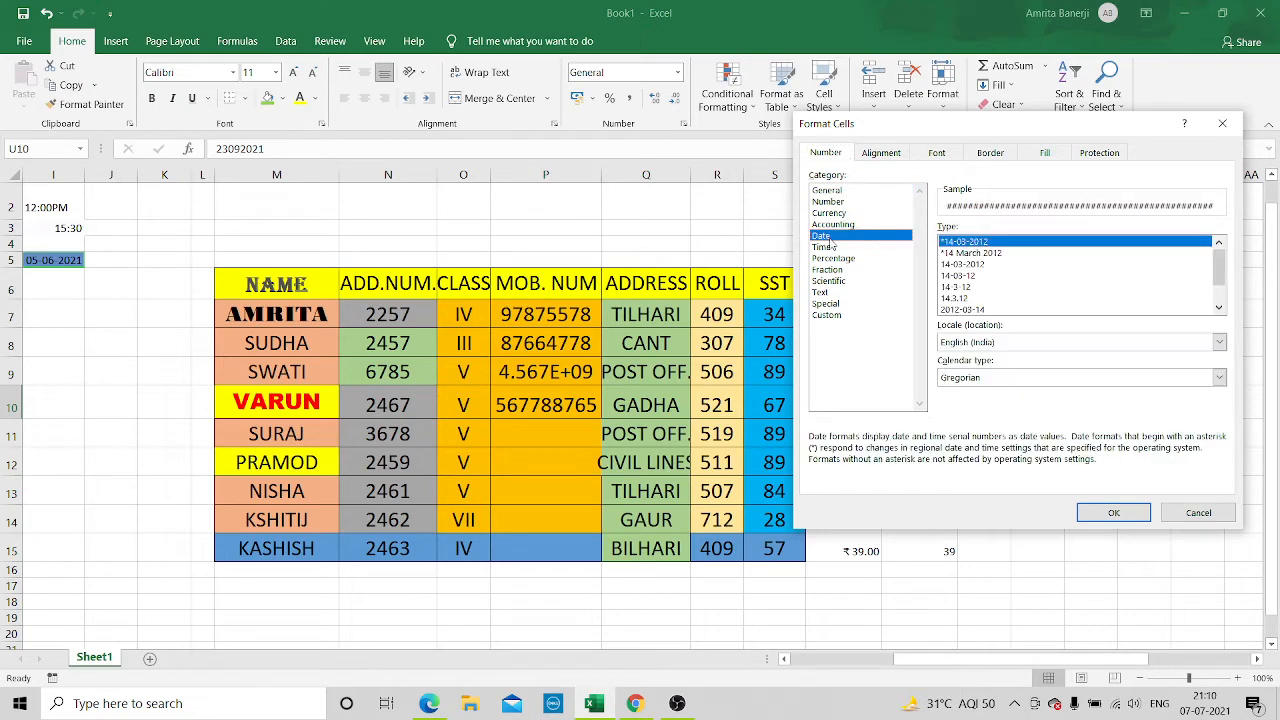
pyautogui.click(1114, 514)
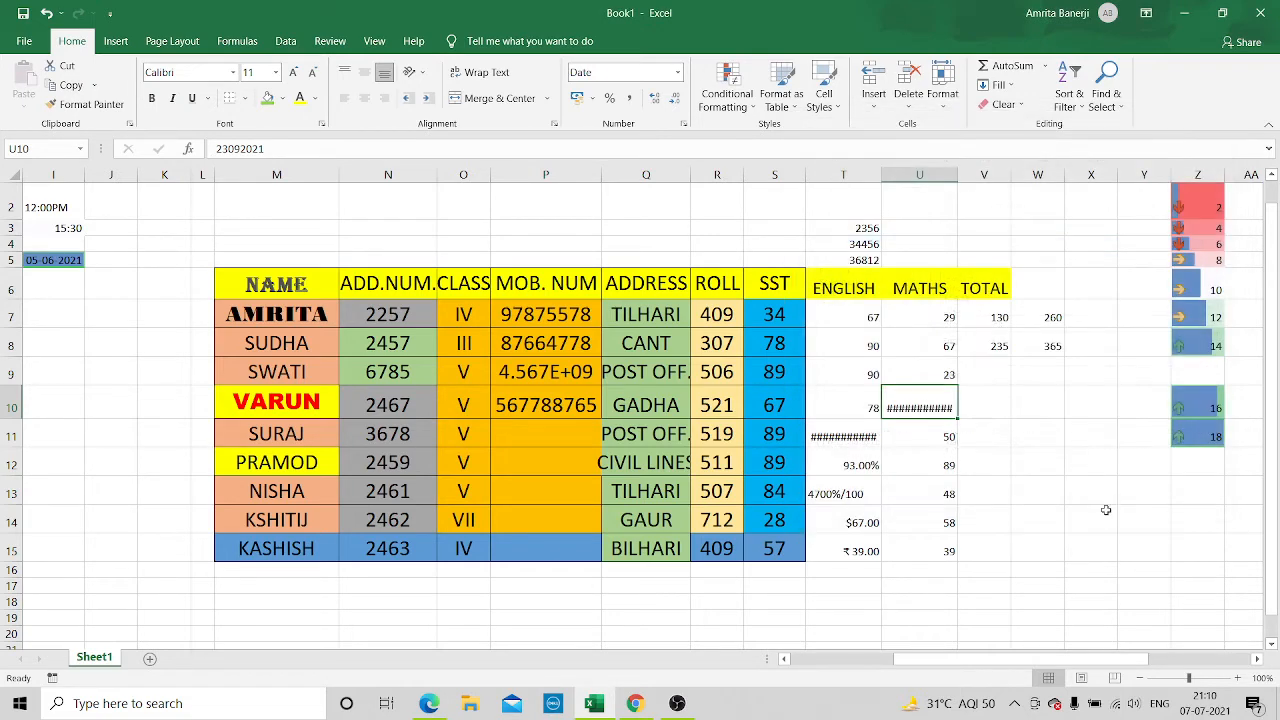
pyautogui.click(997, 352)
# Format the MATHS entry in U10 as a Date with the Gregorian (English) calendar and the March 14, 2012 type
pyautogui.click(903, 404)
pyautogui.rightClick(942, 400)
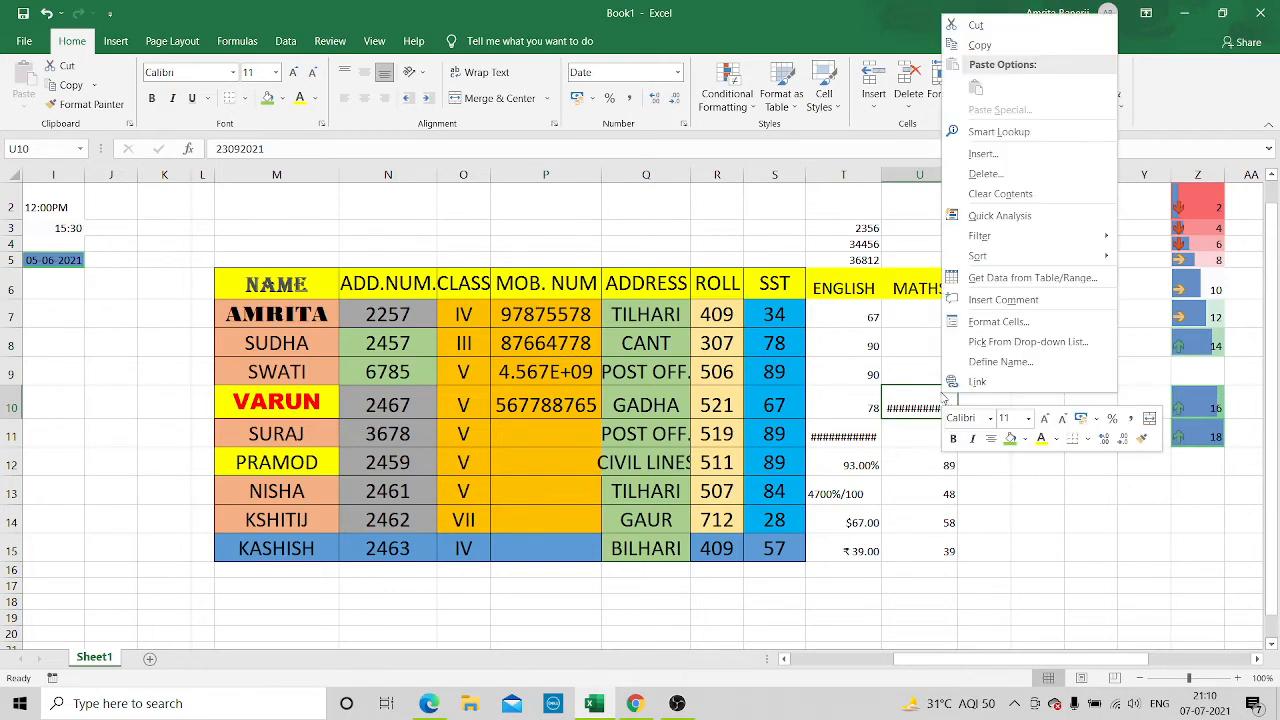
pyautogui.click(993, 322)
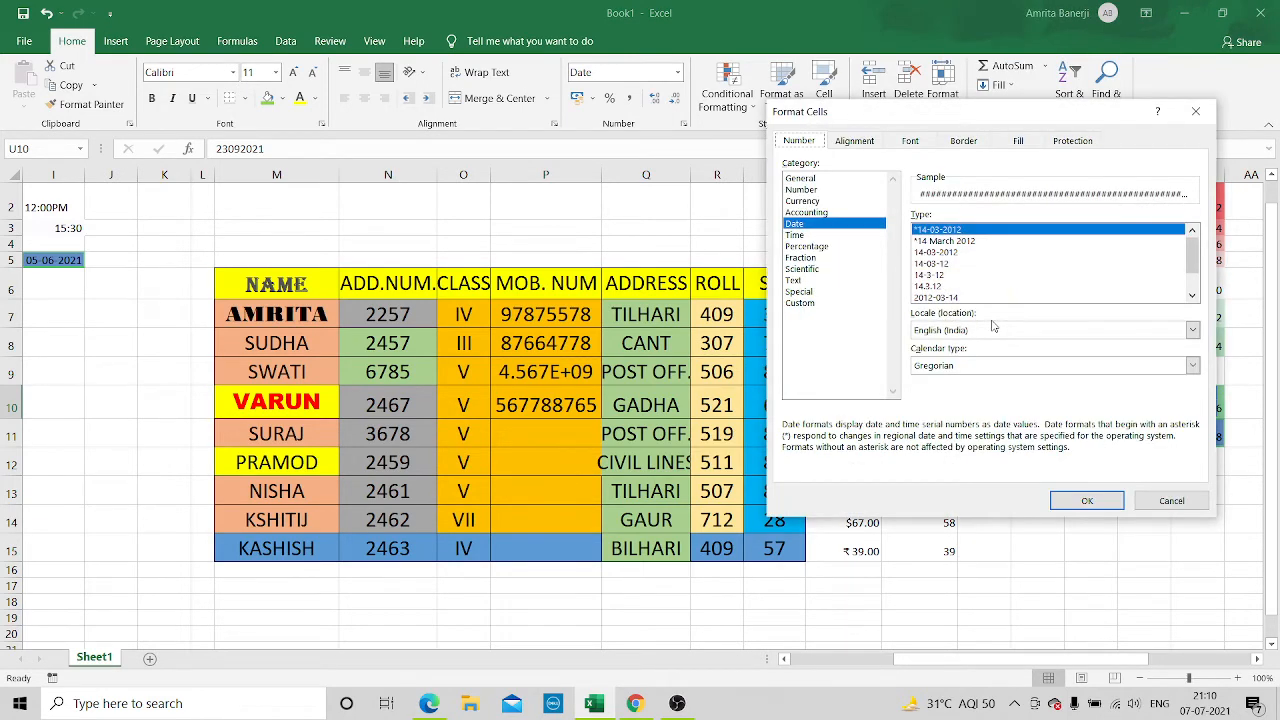
pyautogui.click(928, 298)
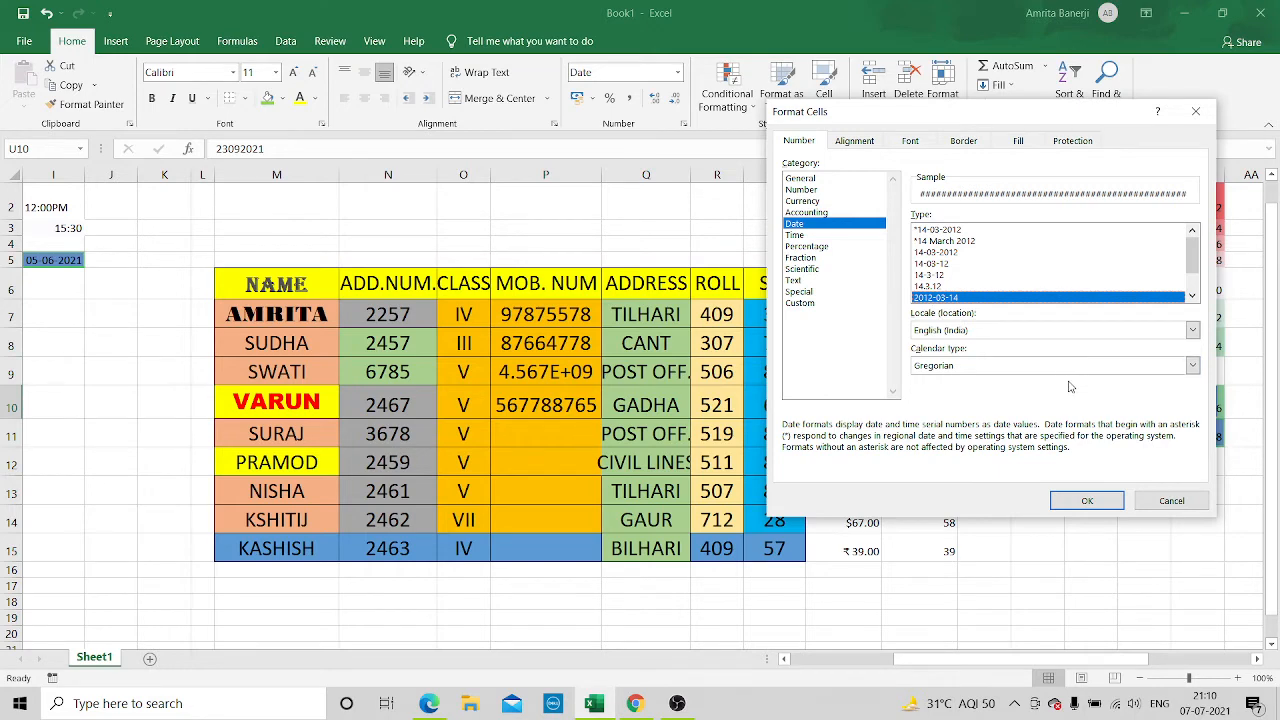
pyautogui.click(1193, 366)
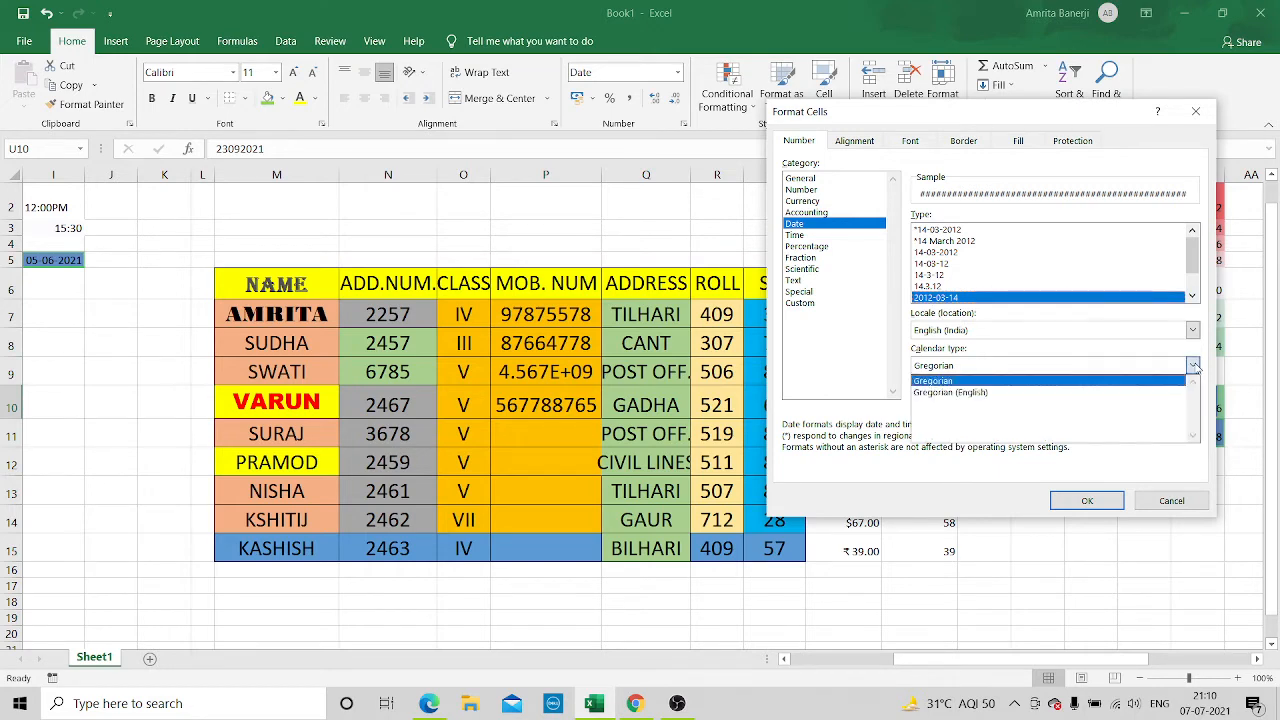
pyautogui.click(1152, 393)
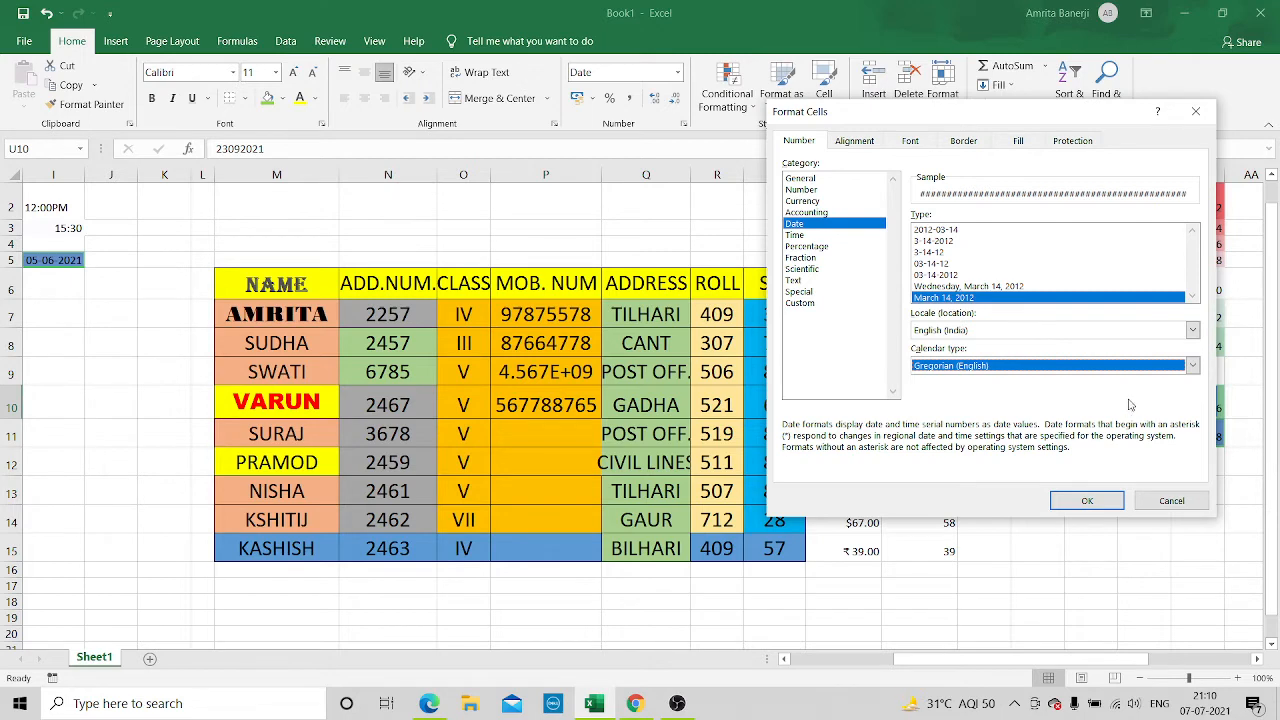
pyautogui.click(1083, 502)
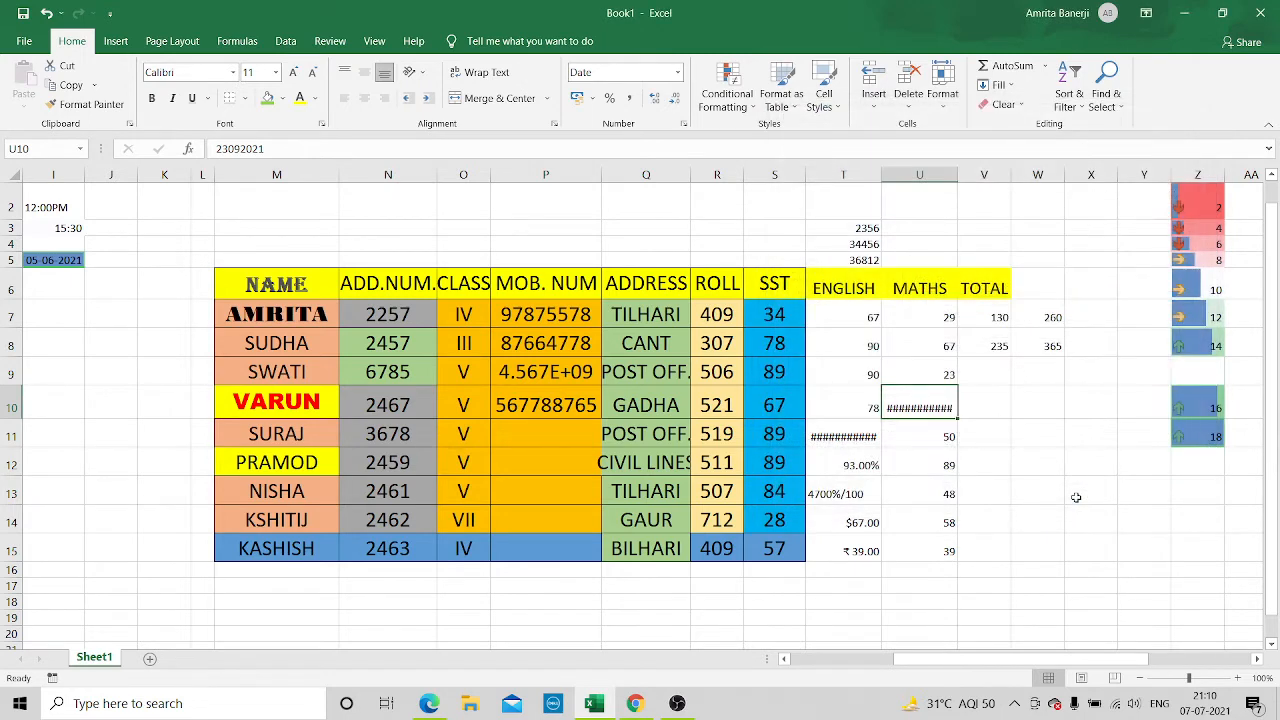
# Apply the custom number format dd-mm-yyyy to the MATHS entry in U10
pyautogui.rightClick(916, 392)
pyautogui.click(1031, 318)
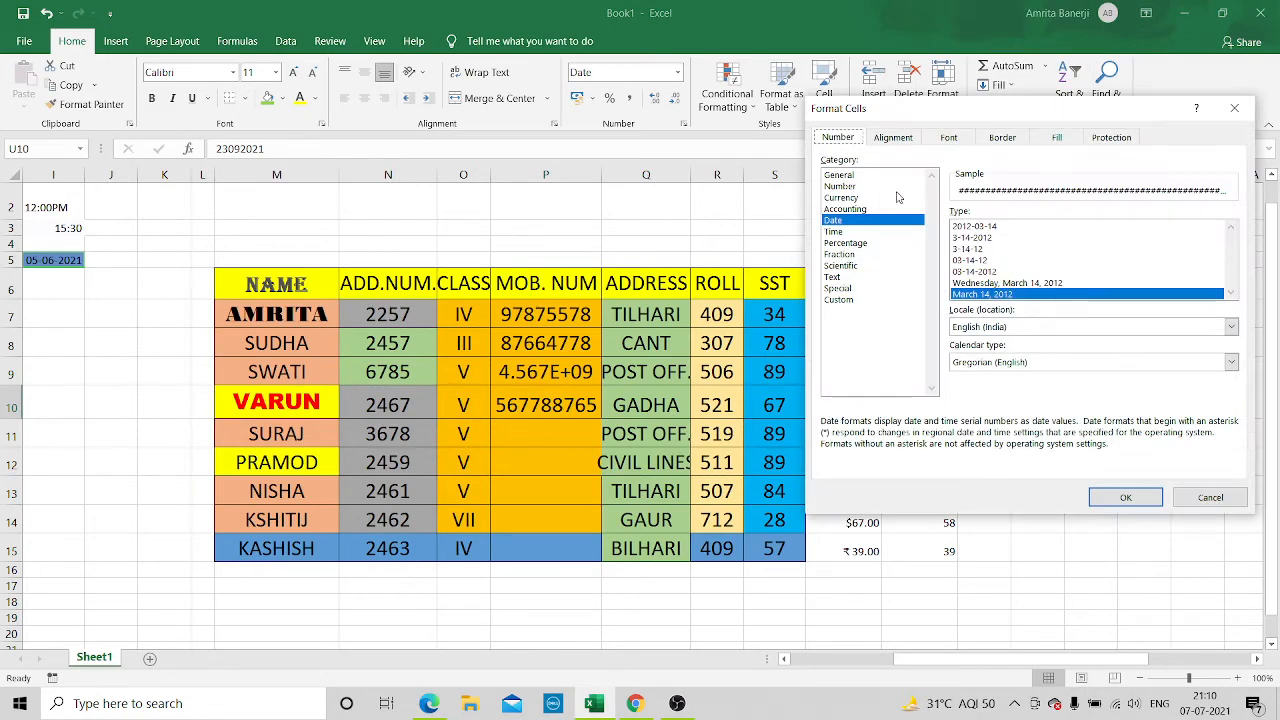
pyautogui.click(965, 227)
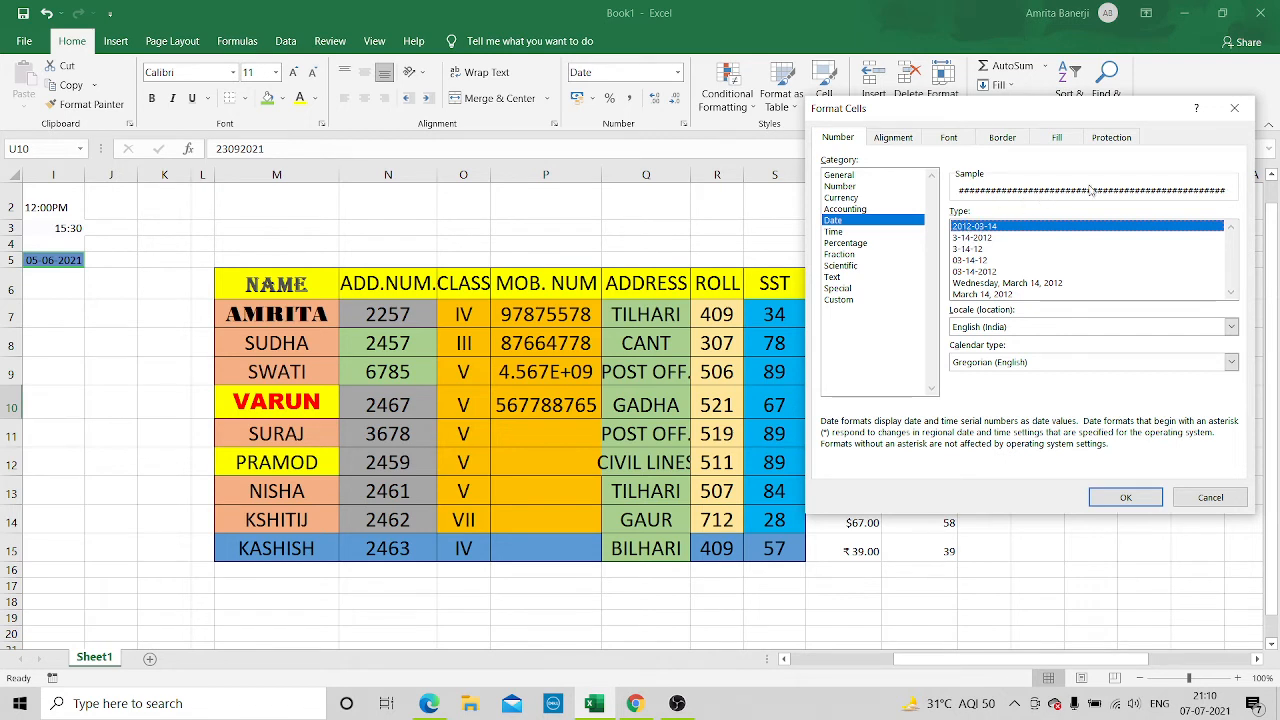
pyautogui.click(971, 284)
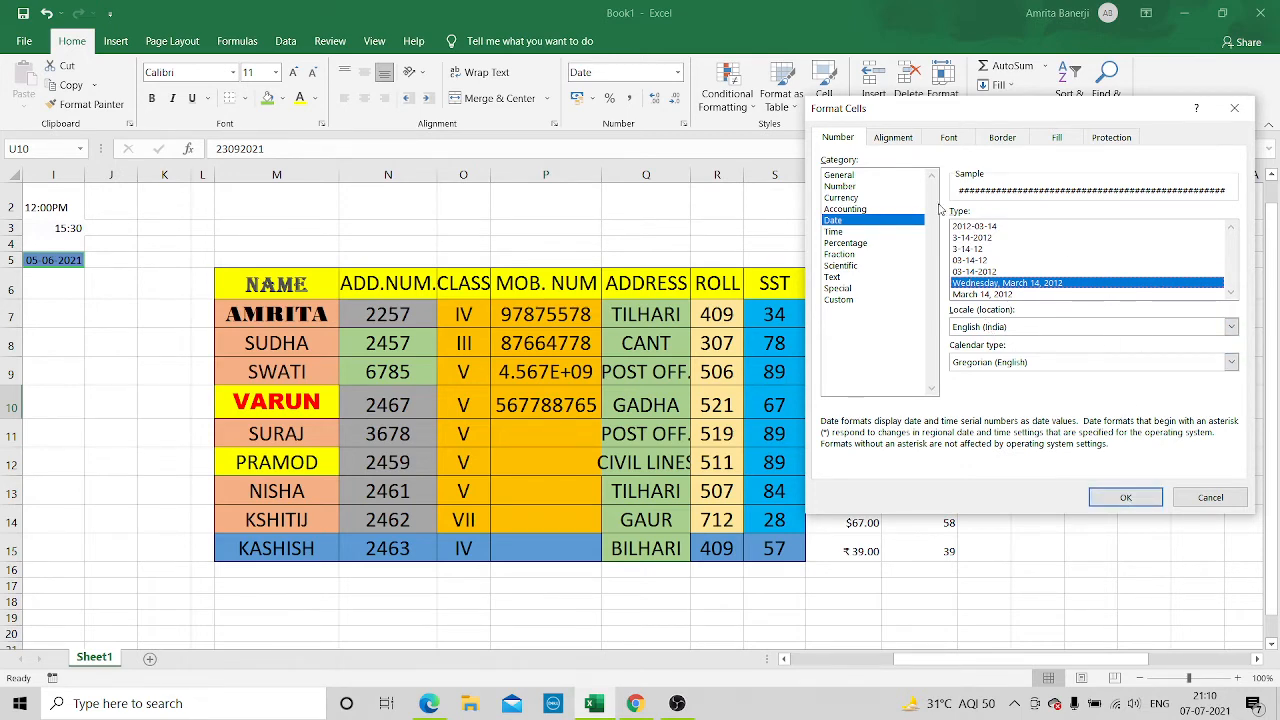
pyautogui.click(843, 242)
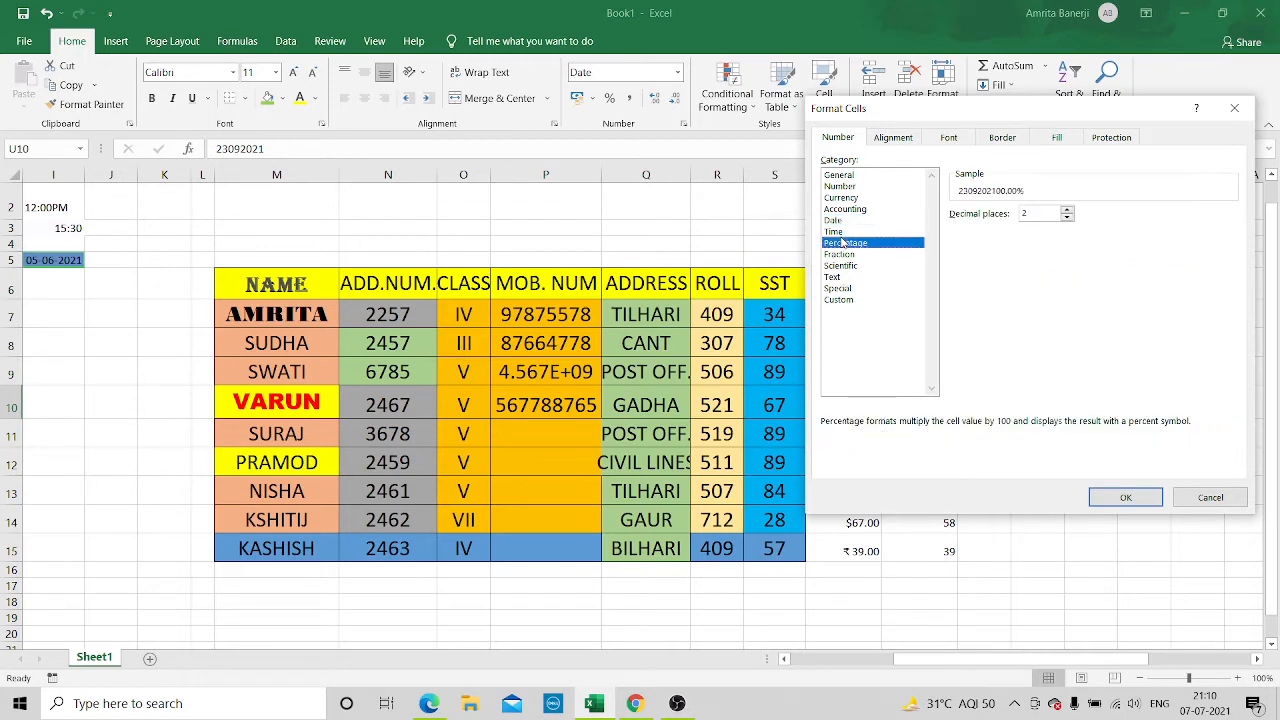
pyautogui.click(841, 232)
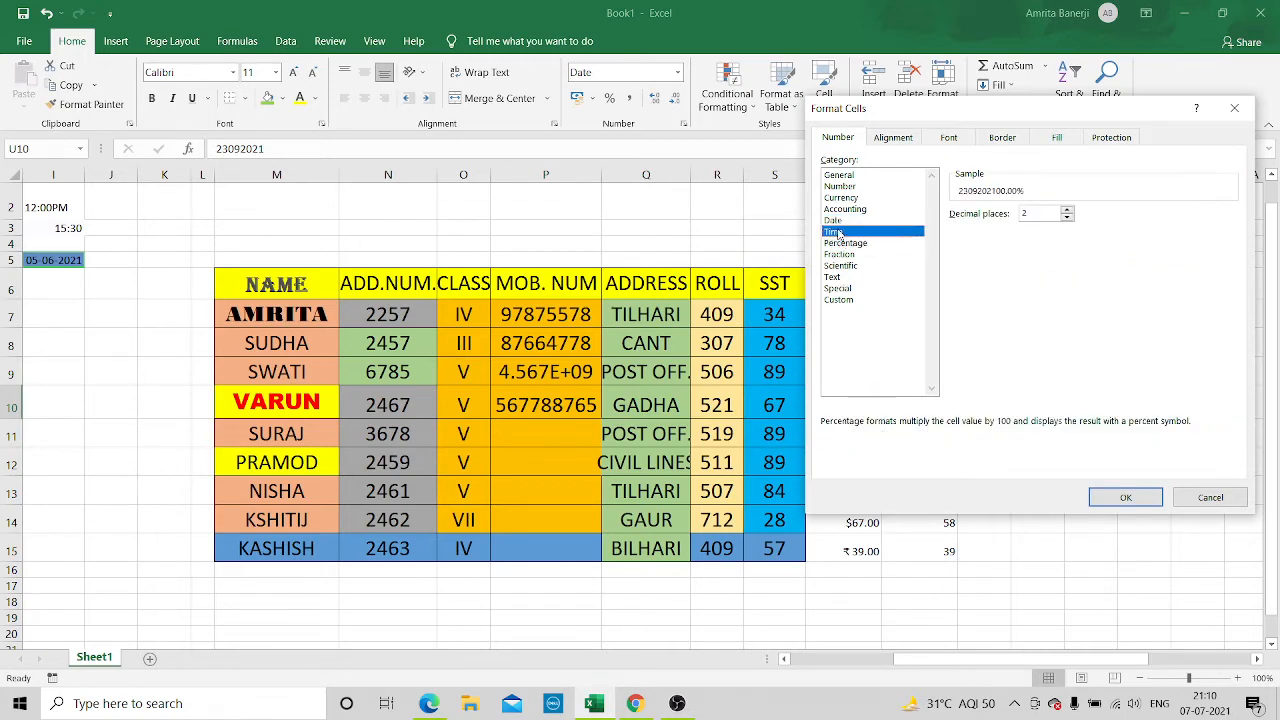
pyautogui.click(839, 221)
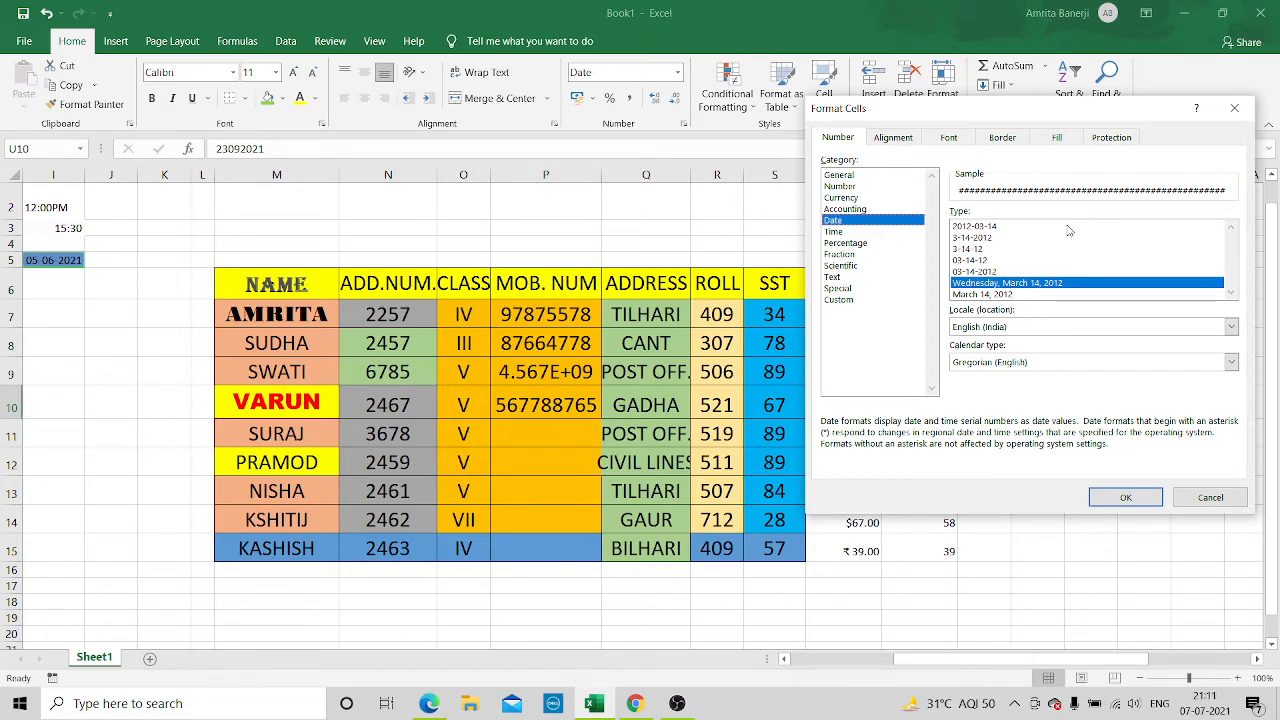
pyautogui.click(849, 301)
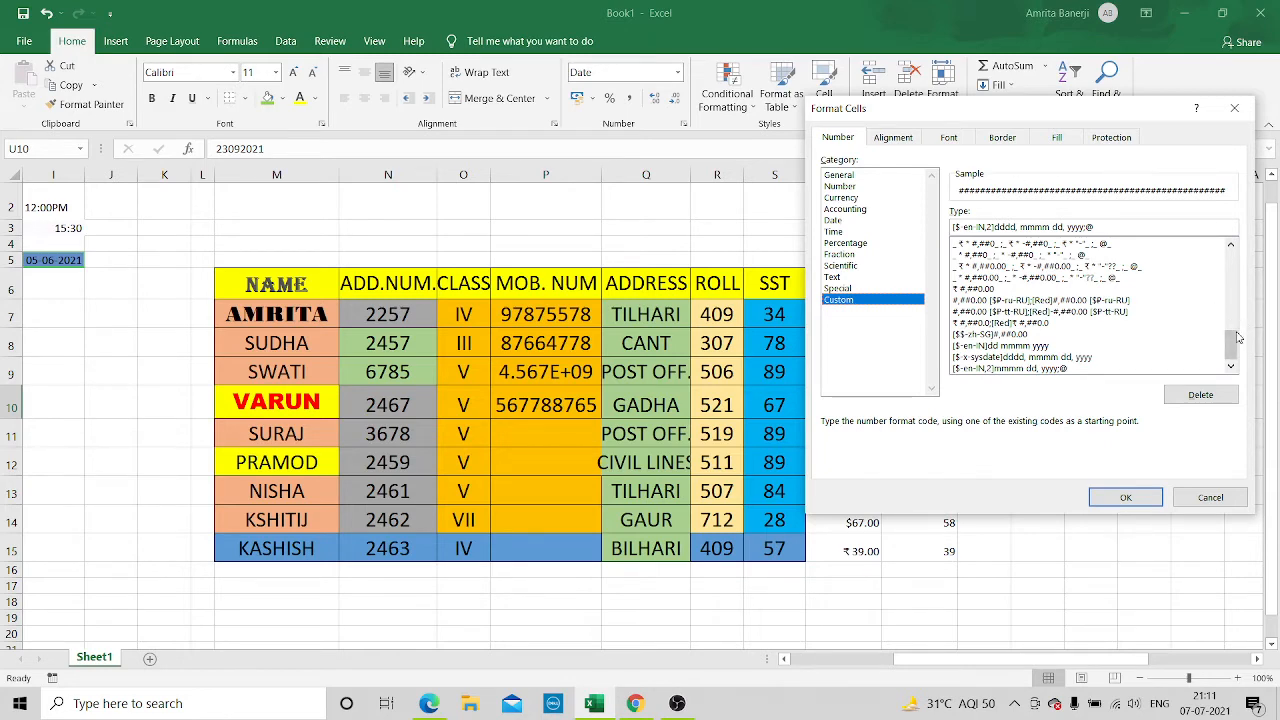
pyautogui.moveTo(1234, 332); pyautogui.dragTo(1235, 301)
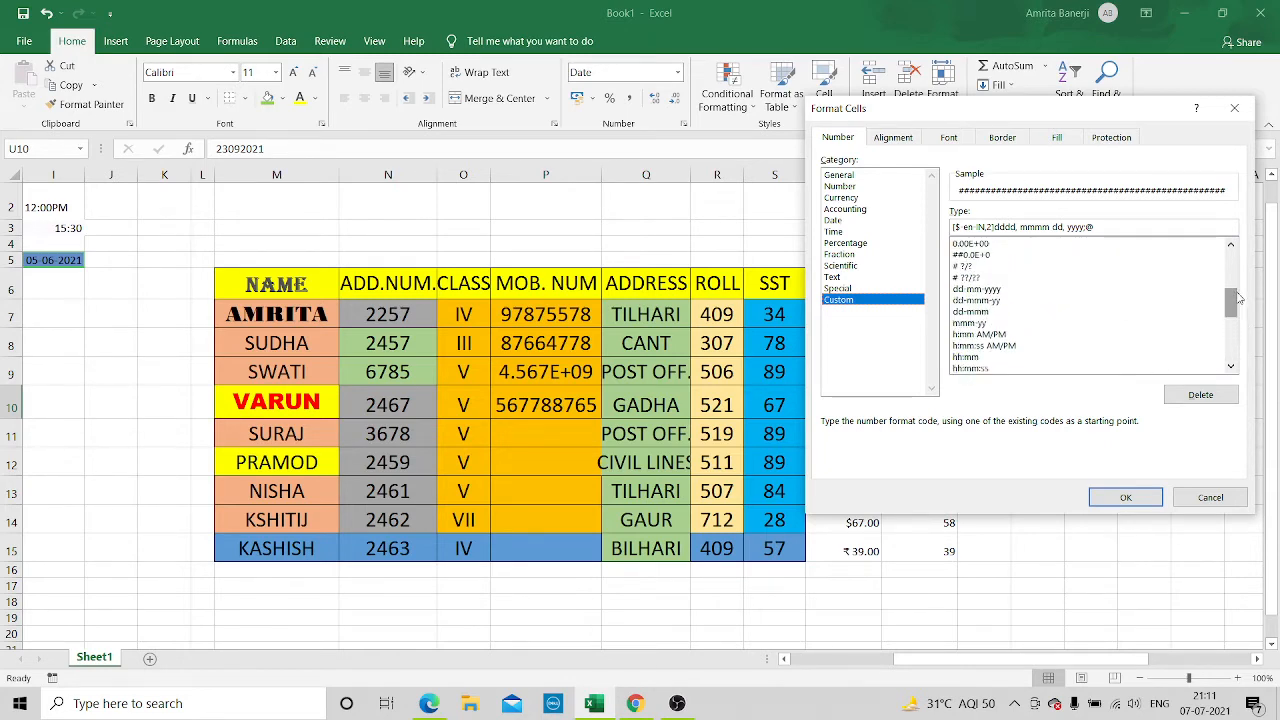
pyautogui.click(1002, 289)
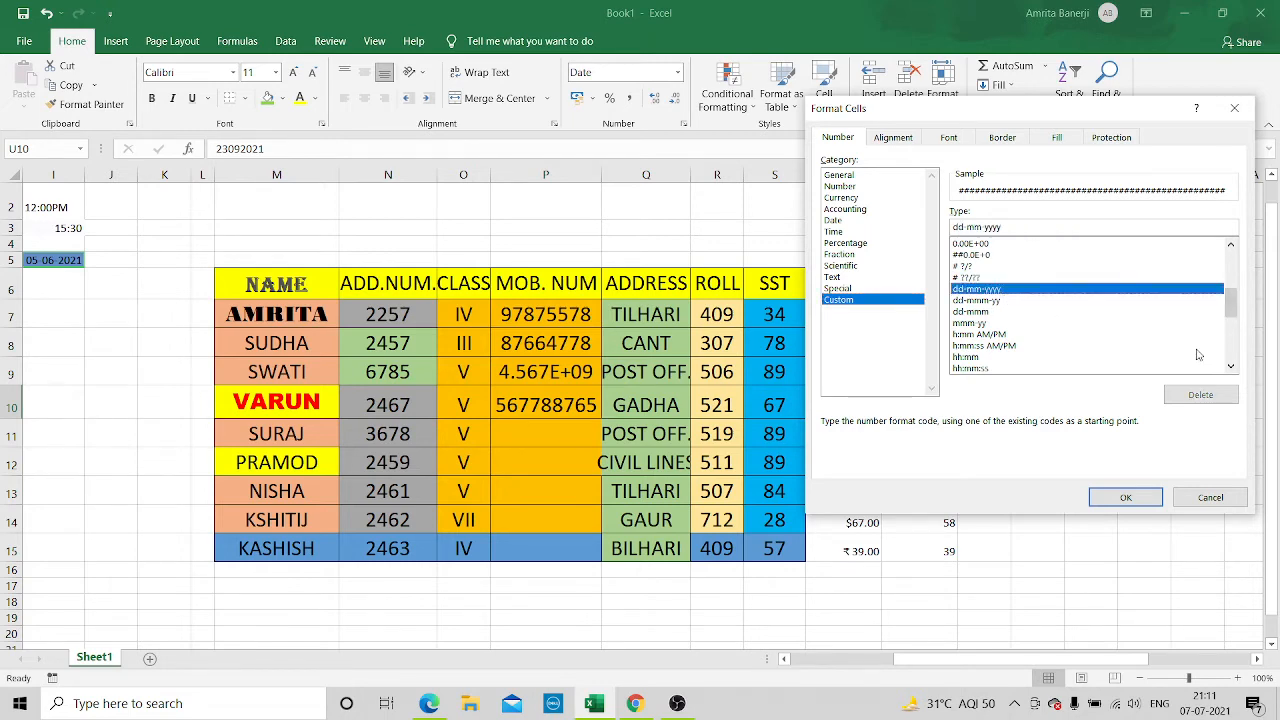
pyautogui.click(1142, 494)
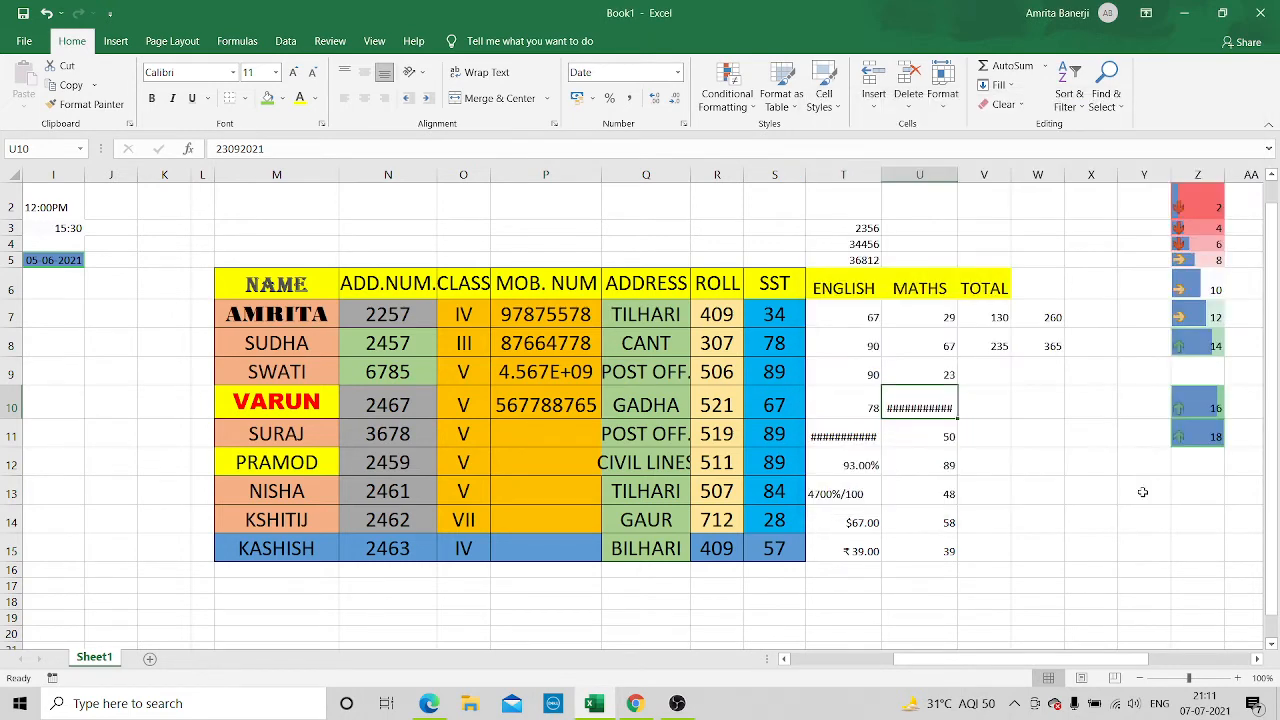
pyautogui.rightClick(924, 400)
pyautogui.click(997, 331)
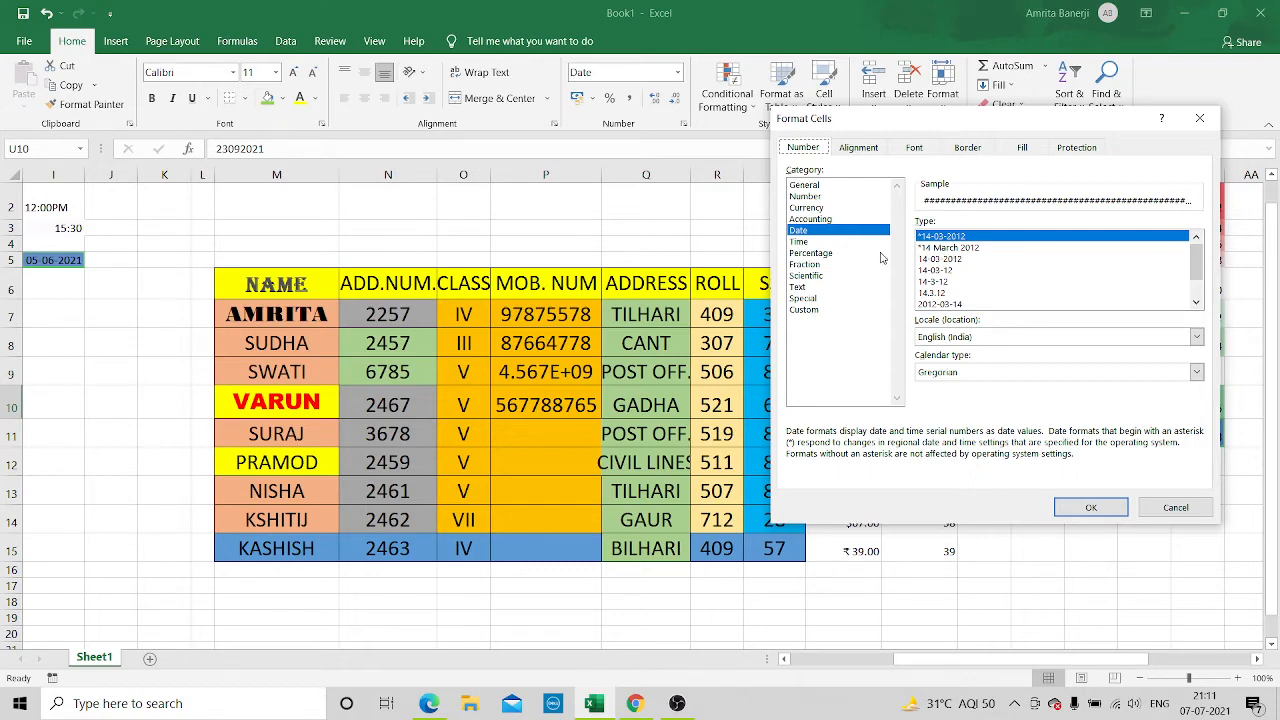
pyautogui.click(1170, 508)
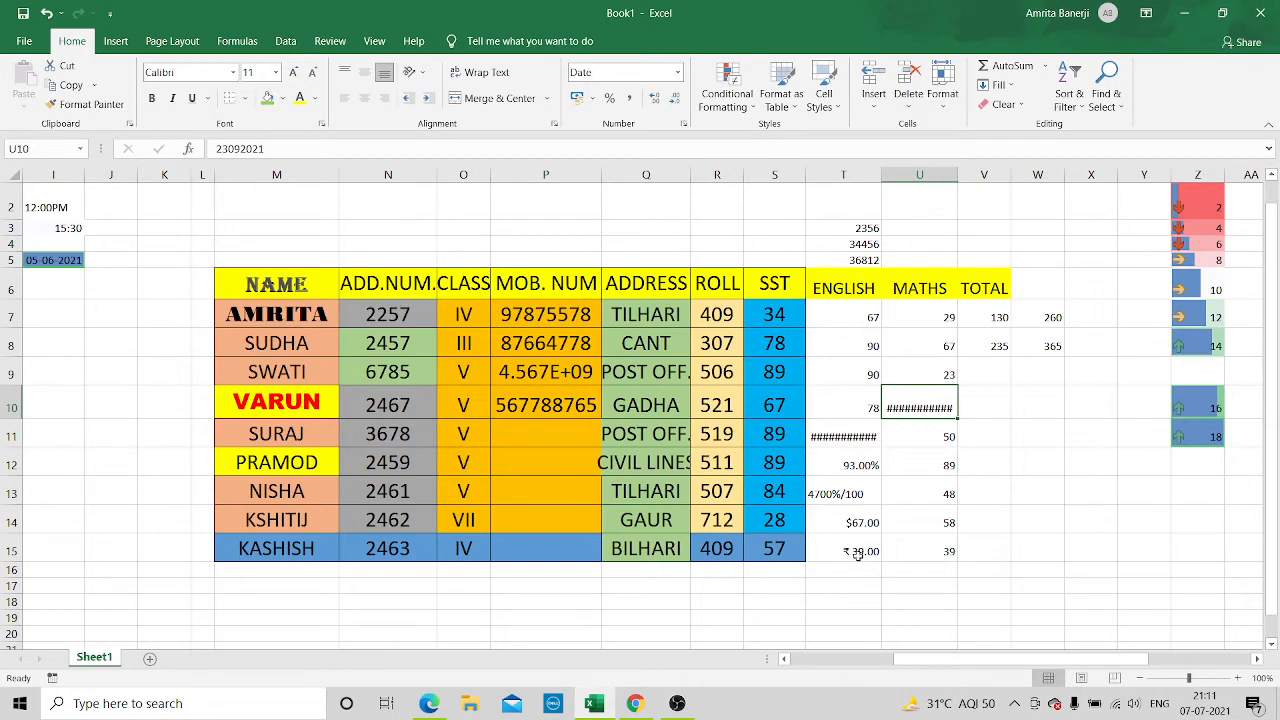
# Format the MATHS mark in U13 as Currency with the ₹ symbol and two decimal places
pyautogui.click(940, 487)
pyautogui.rightClick(940, 487)
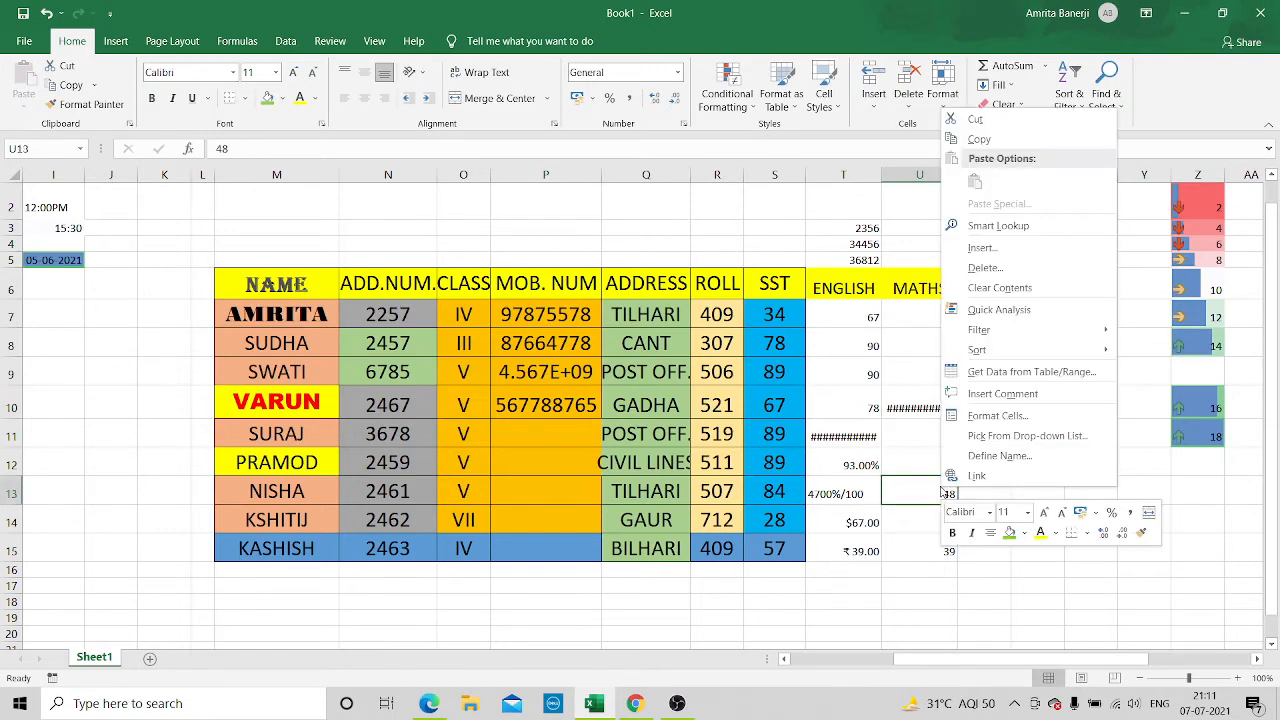
pyautogui.click(997, 416)
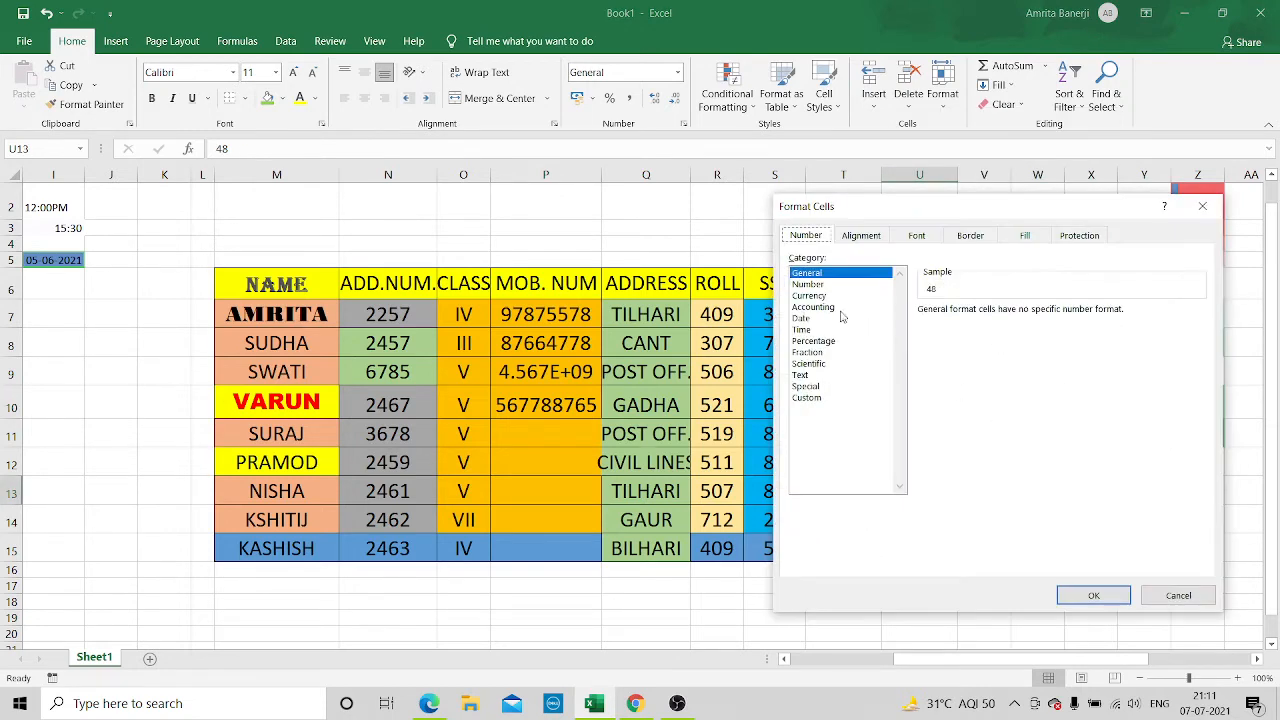
pyautogui.click(813, 296)
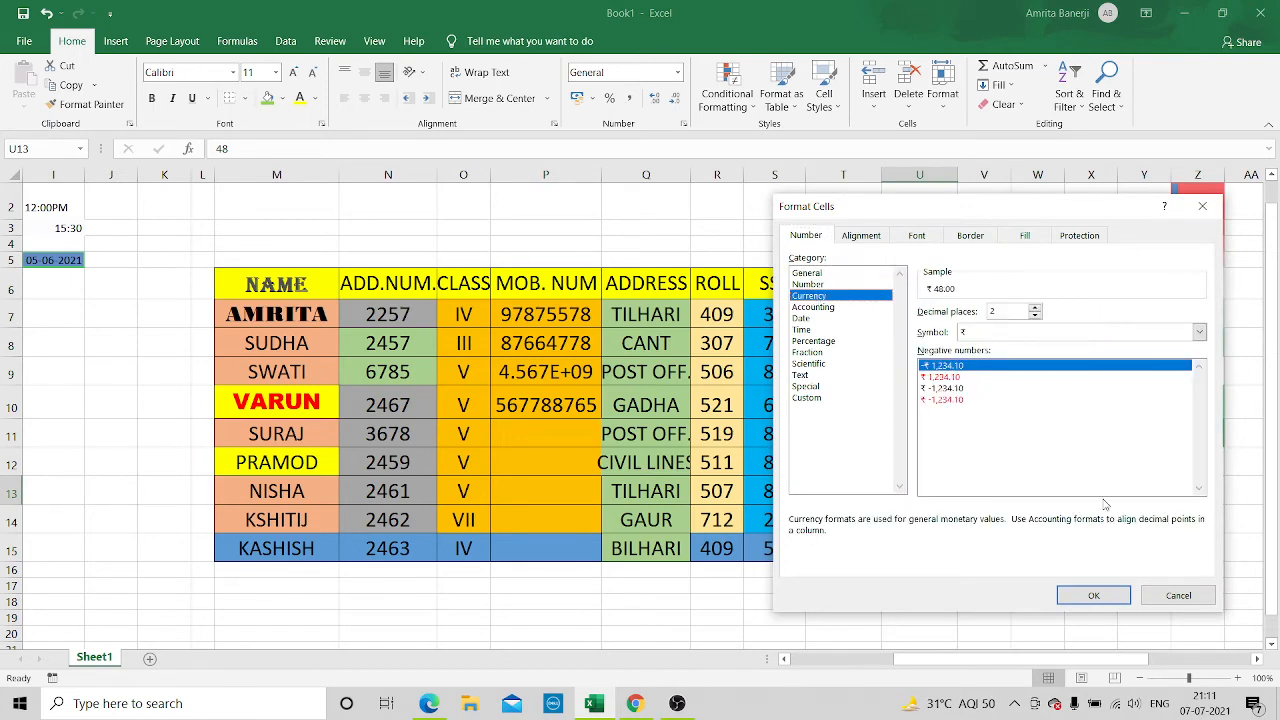
pyautogui.click(1088, 598)
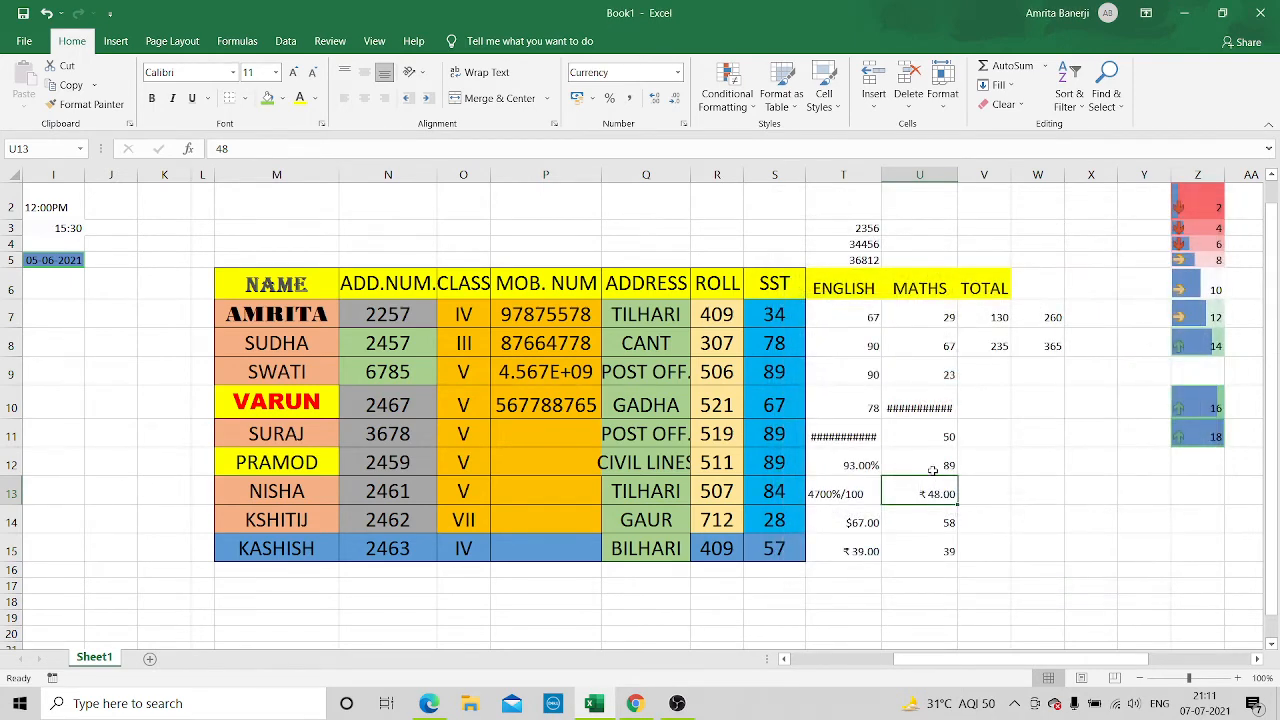
# Format the MATHS mark in U12 as Percentage with two decimal places
pyautogui.click(932, 467)
pyautogui.rightClick(932, 467)
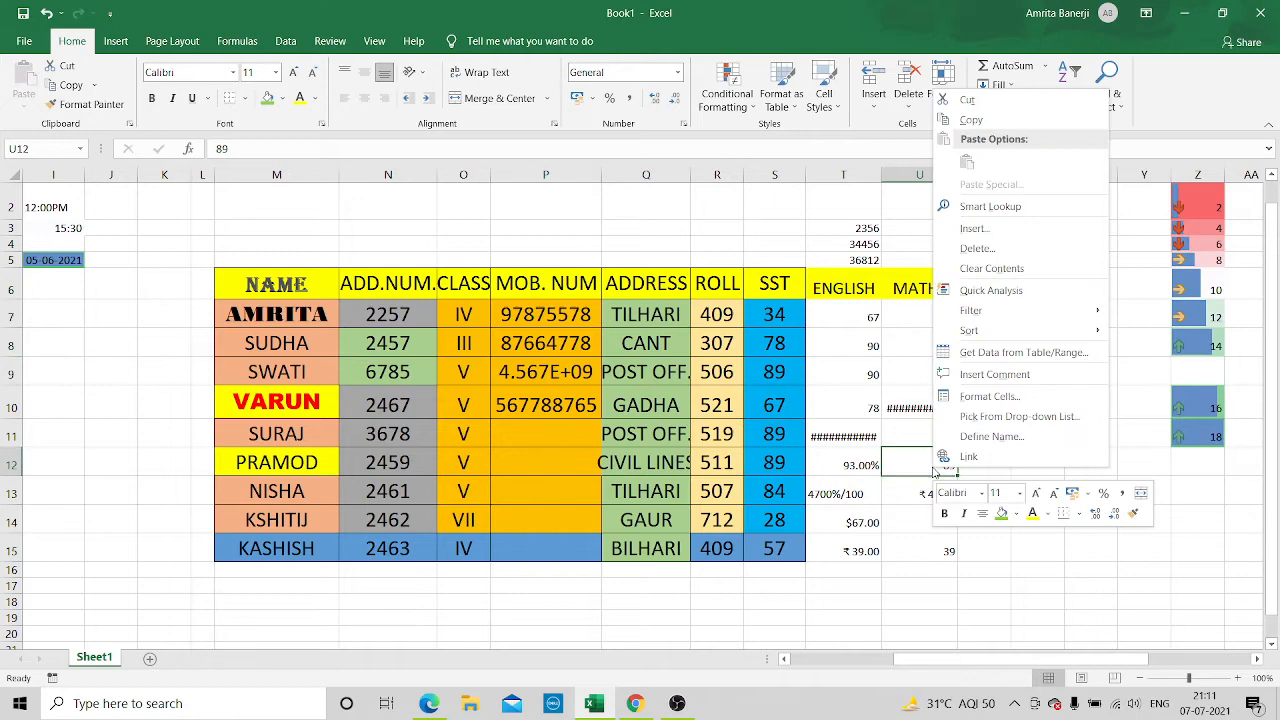
pyautogui.click(991, 405)
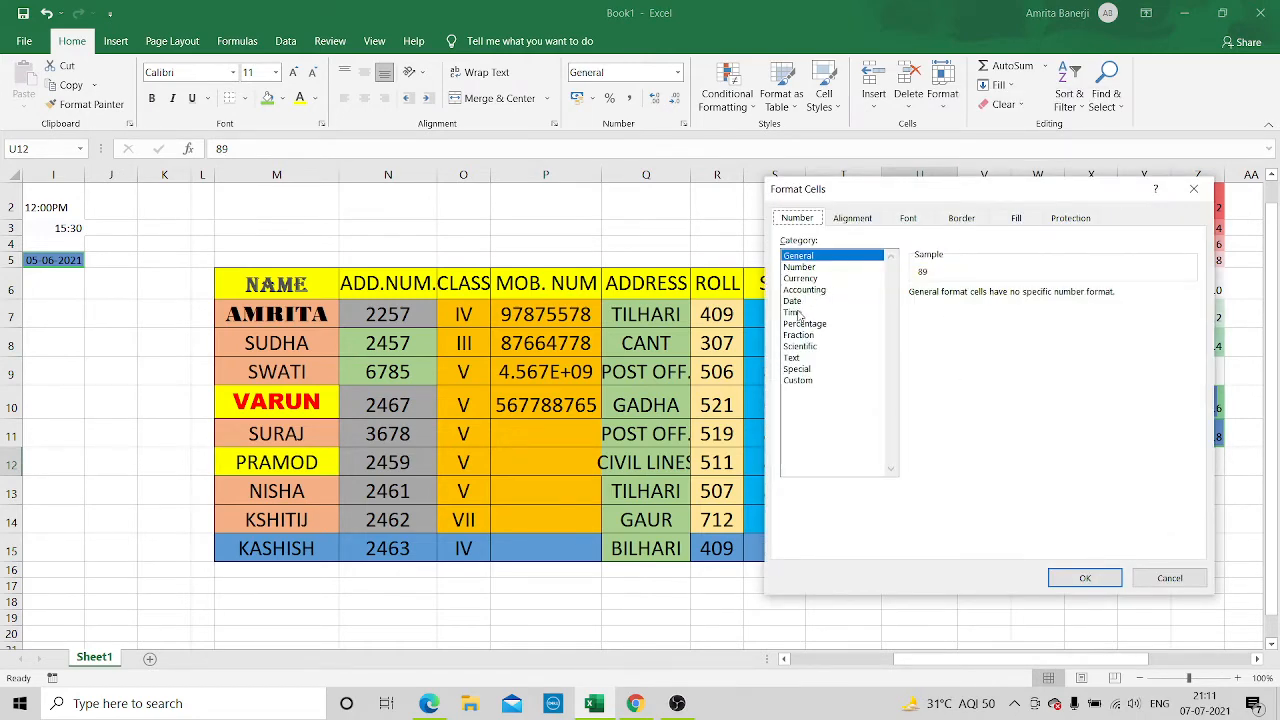
pyautogui.click(799, 313)
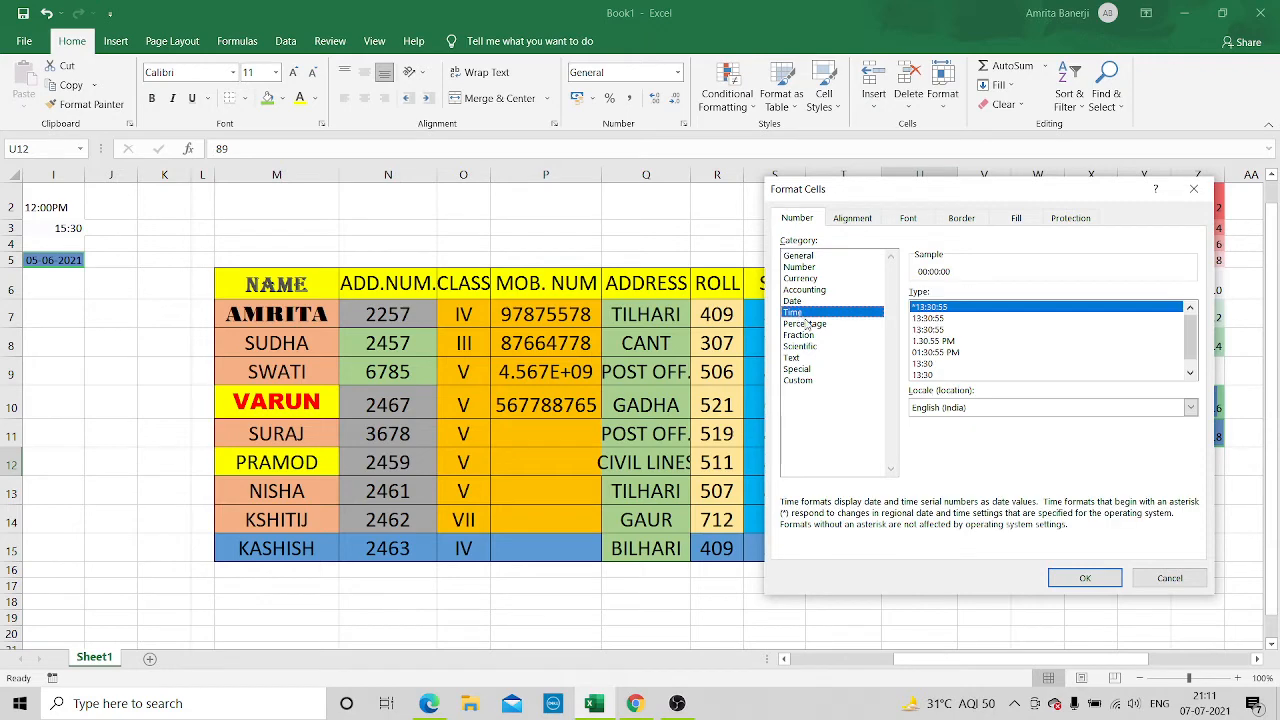
pyautogui.click(805, 324)
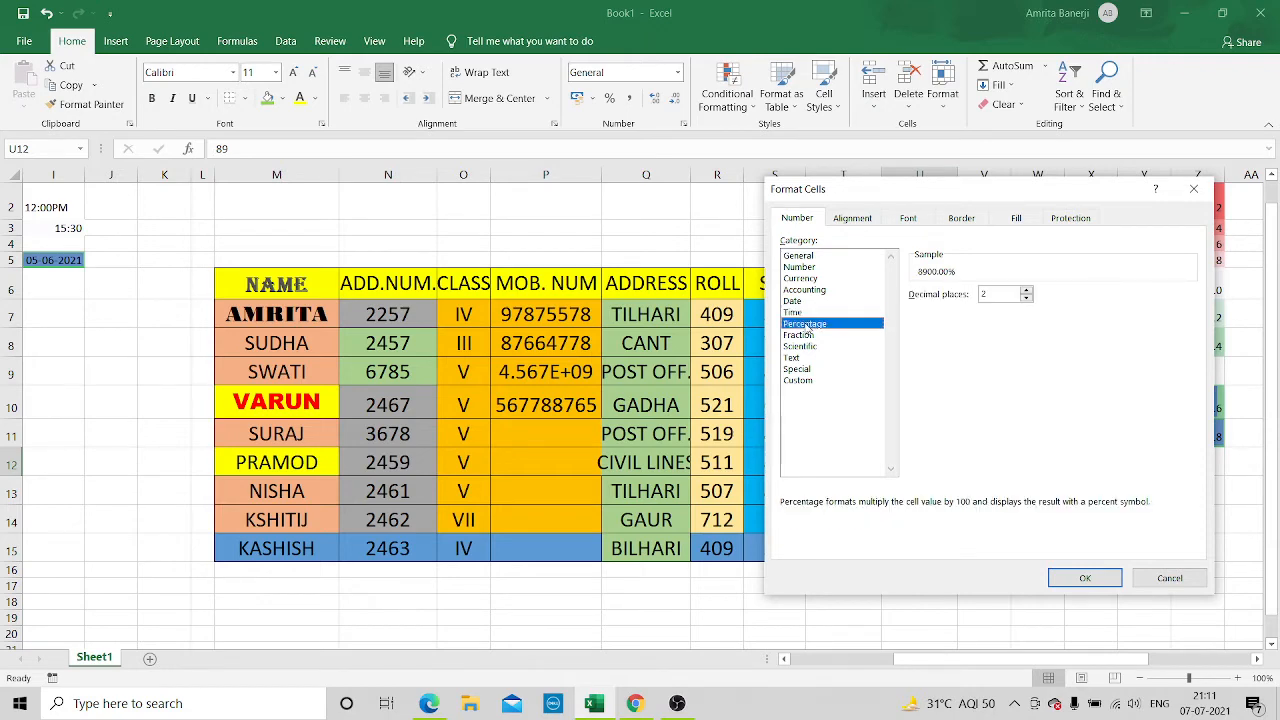
pyautogui.click(1076, 574)
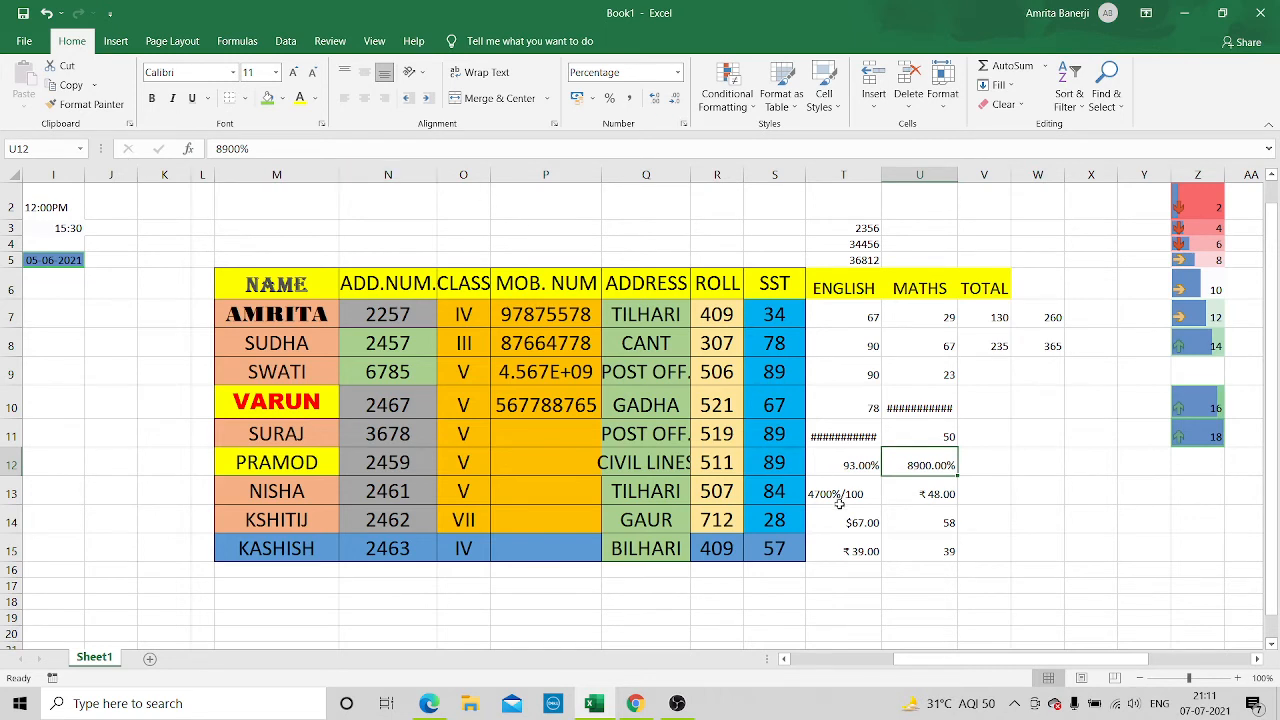
# Format the MATHS mark in U11 as Date with the *14-03-2012 type and the Gregorian calendar
pyautogui.click(932, 437)
pyautogui.rightClick(932, 437)
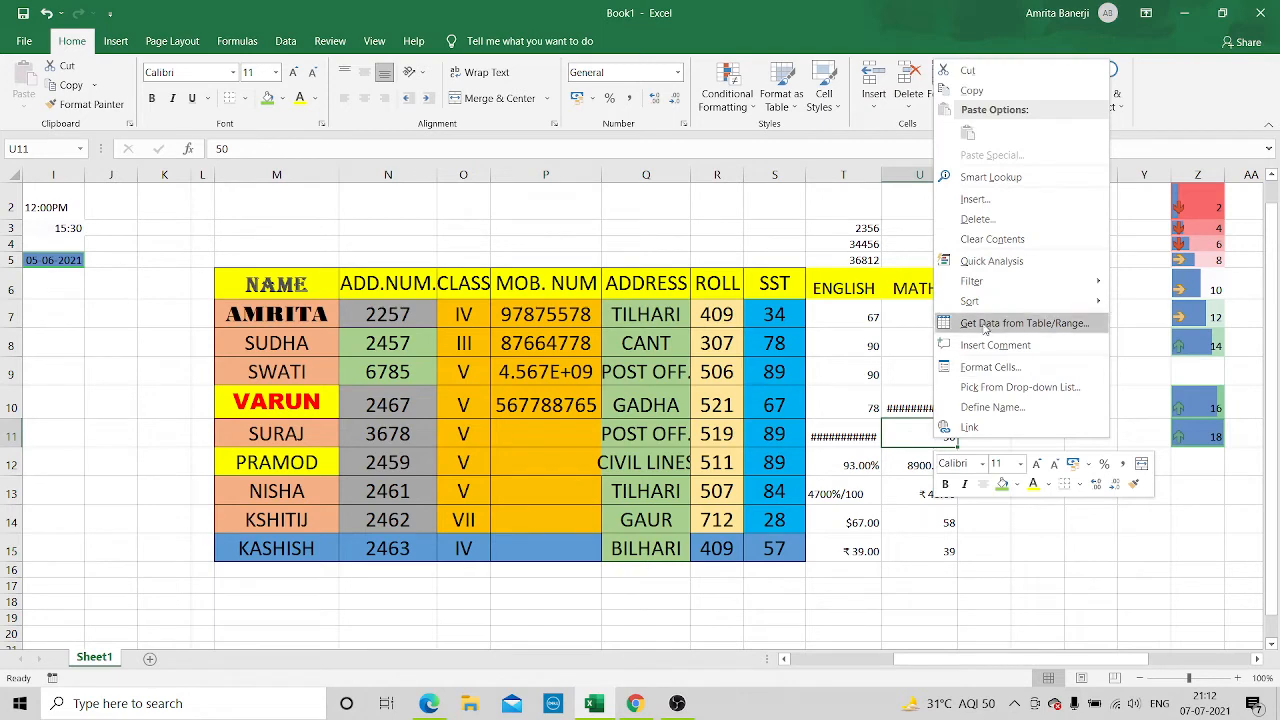
pyautogui.click(976, 367)
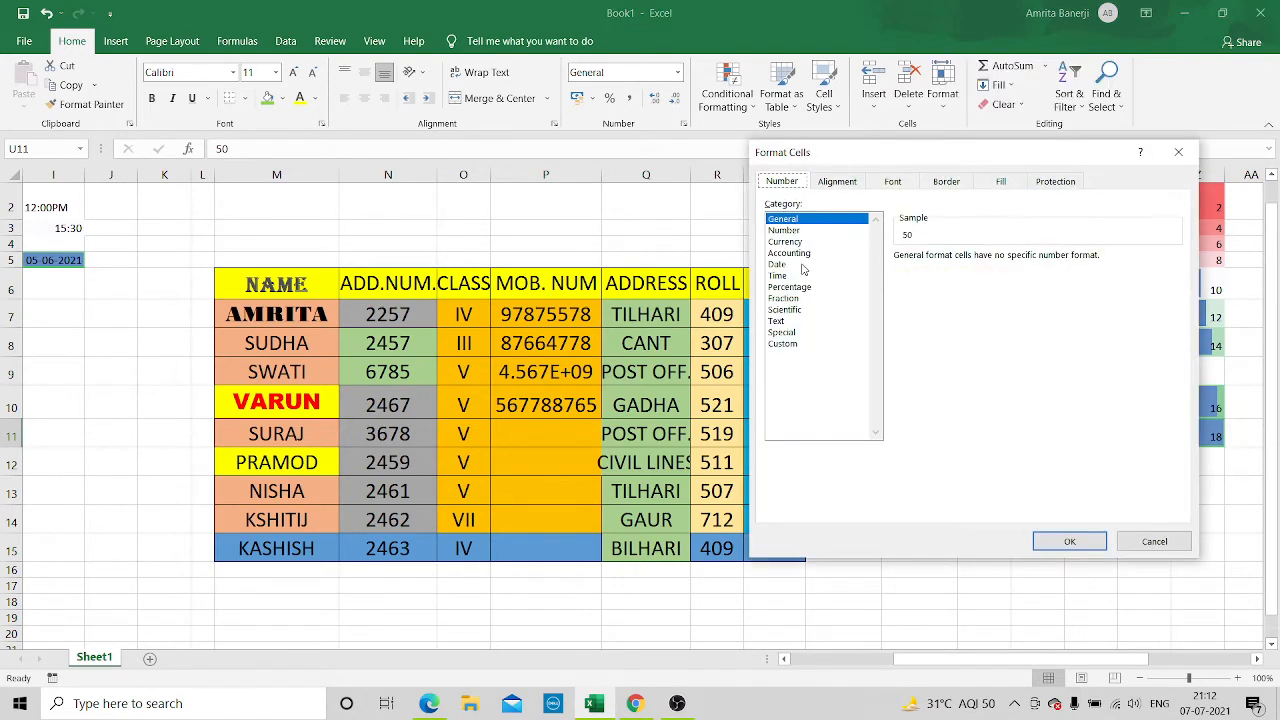
pyautogui.click(778, 264)
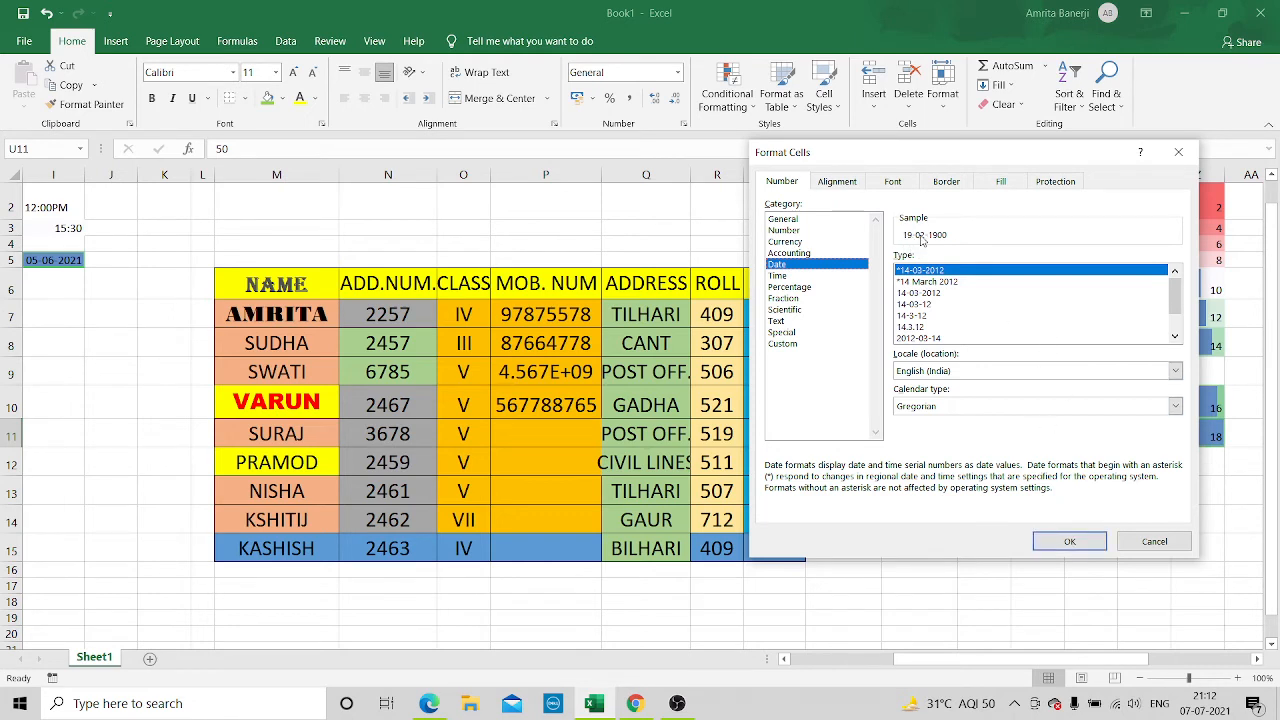
pyautogui.click(1060, 538)
pyautogui.click(986, 434)
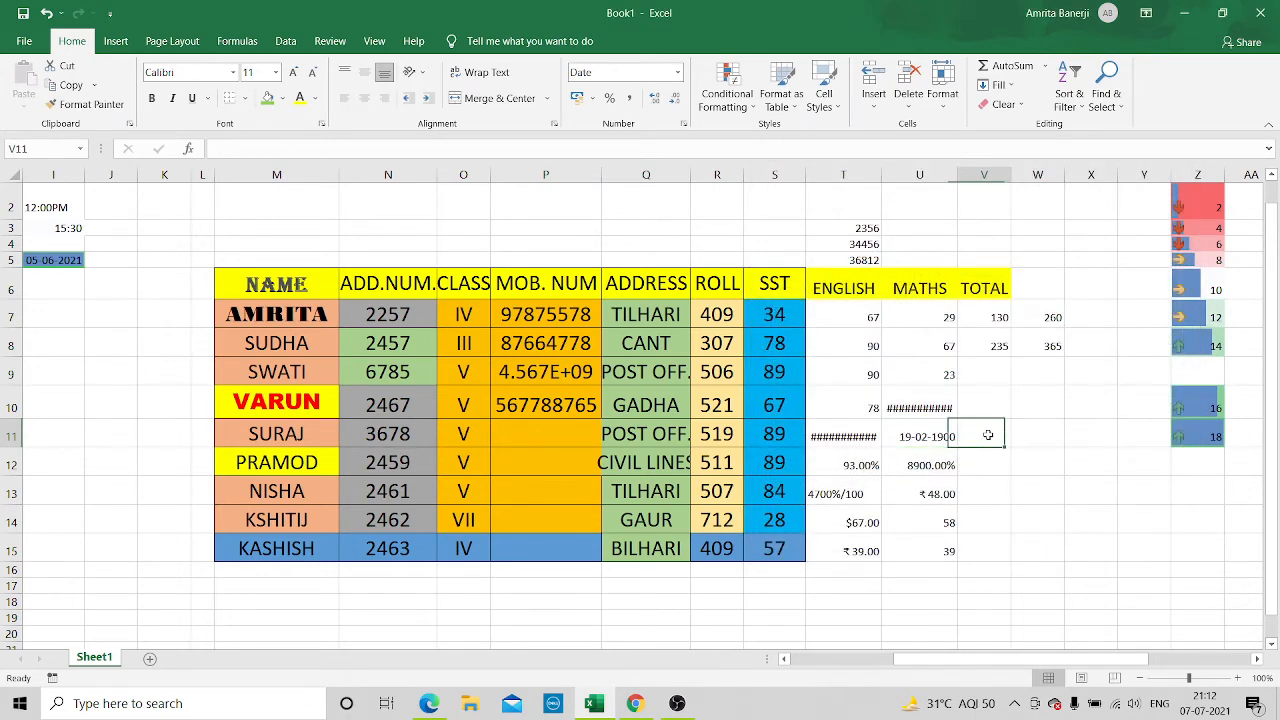
pyautogui.click(928, 433)
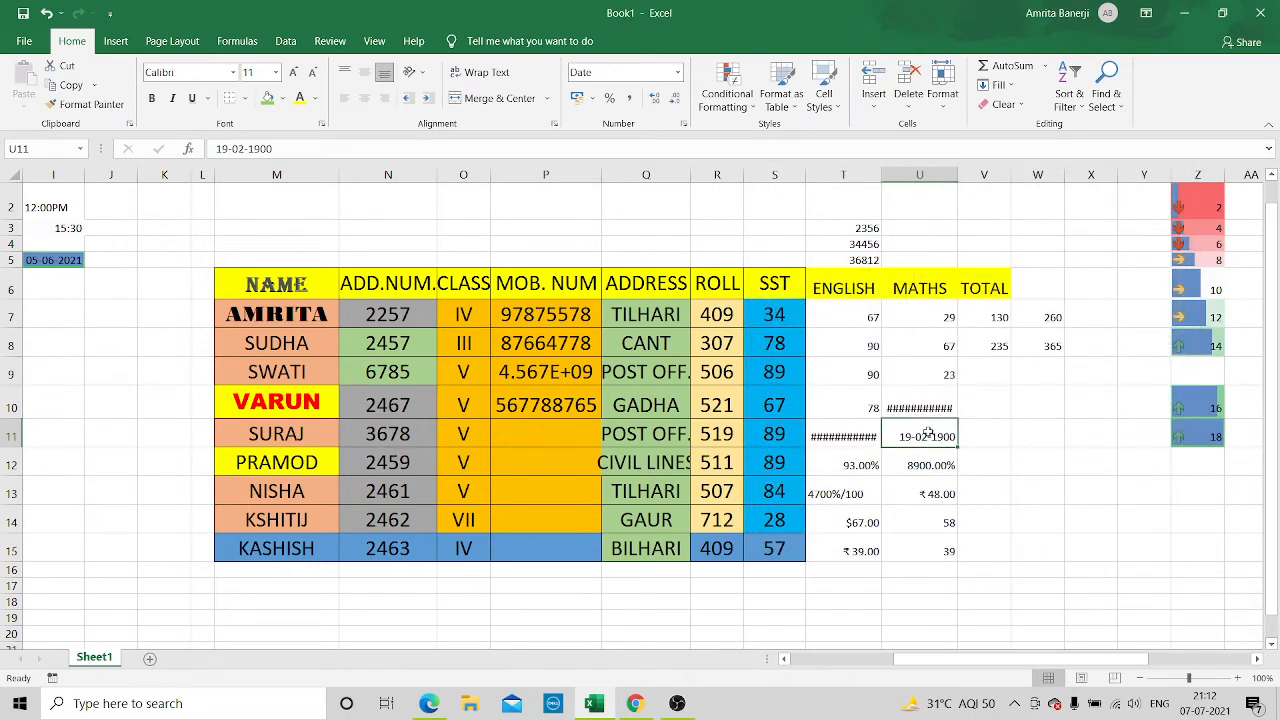
pyautogui.click(933, 372)
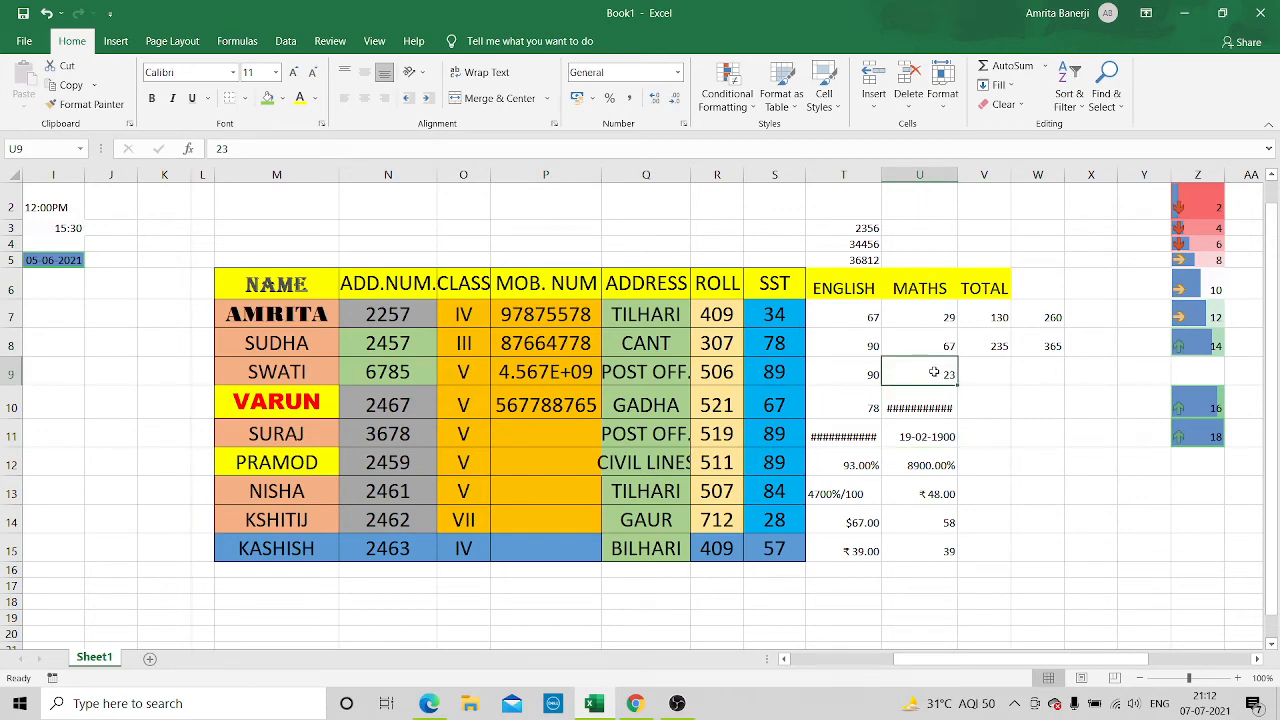
pyautogui.click(910, 405)
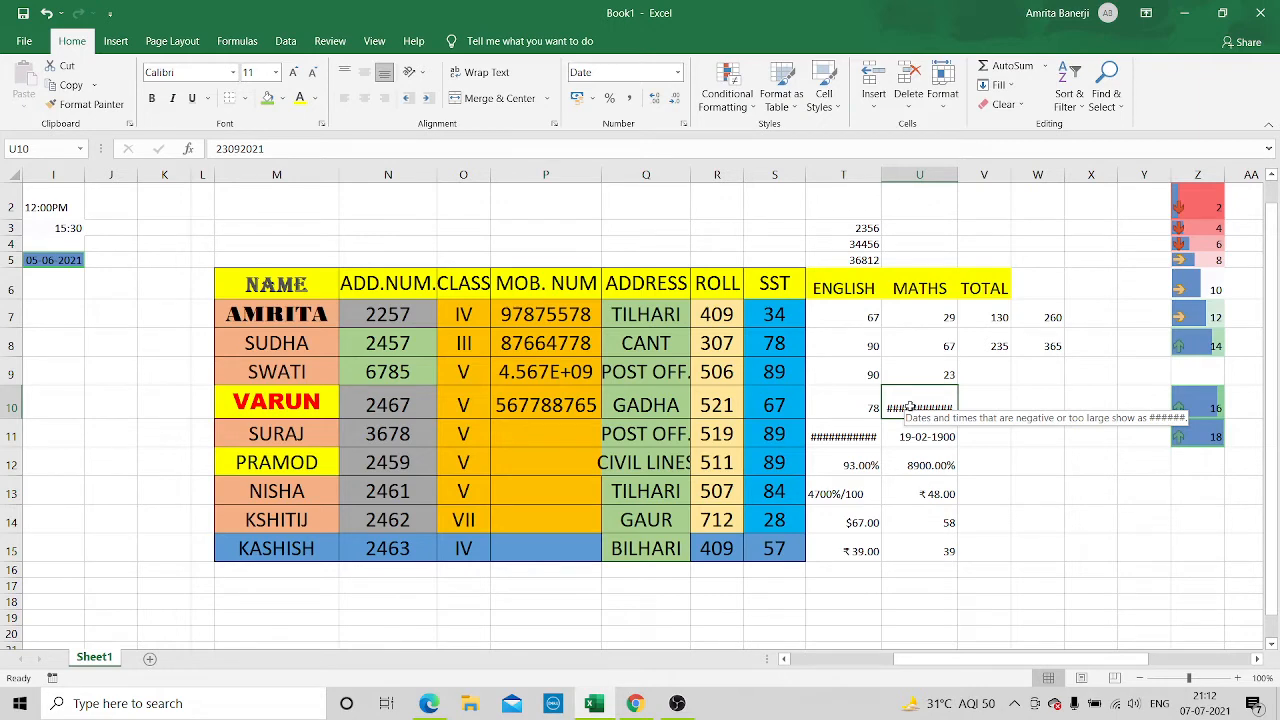
pyautogui.click(850, 440)
pyautogui.click(915, 436)
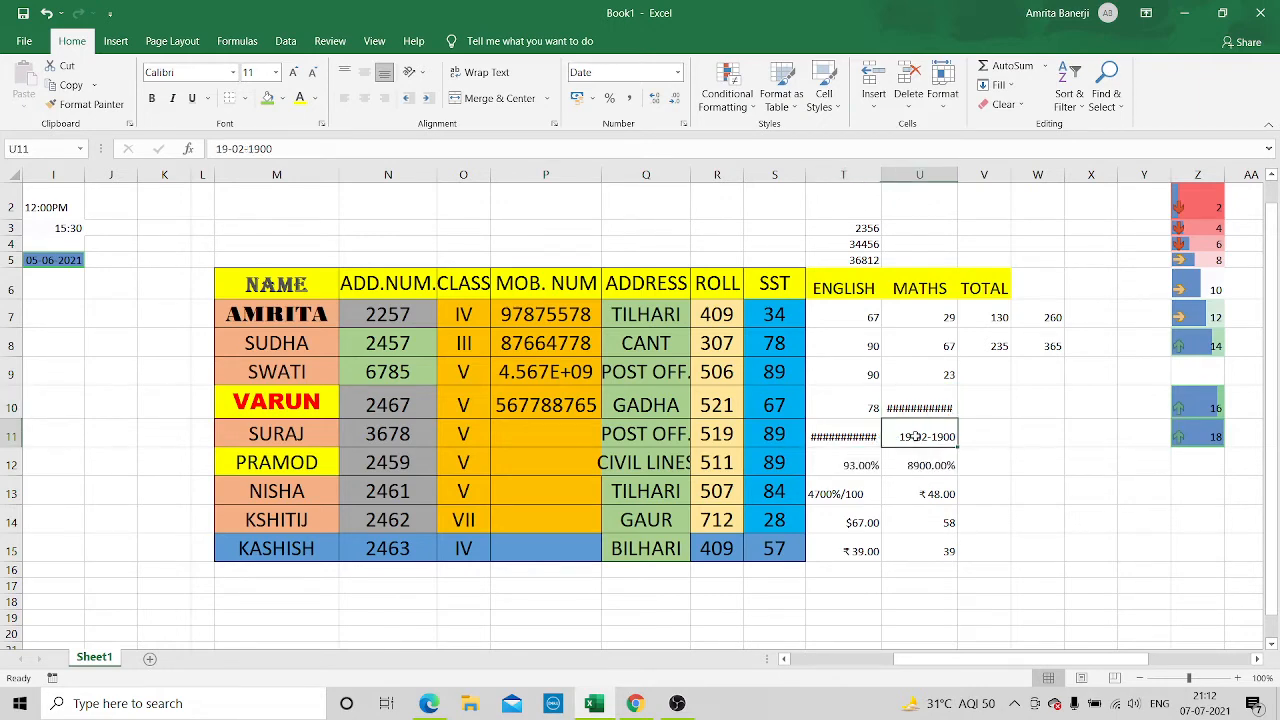
# Format the MATHS mark in U9 as Date with the *14 March 2012 type and the Gregorian calendar
pyautogui.click(937, 376)
pyautogui.rightClick(937, 376)
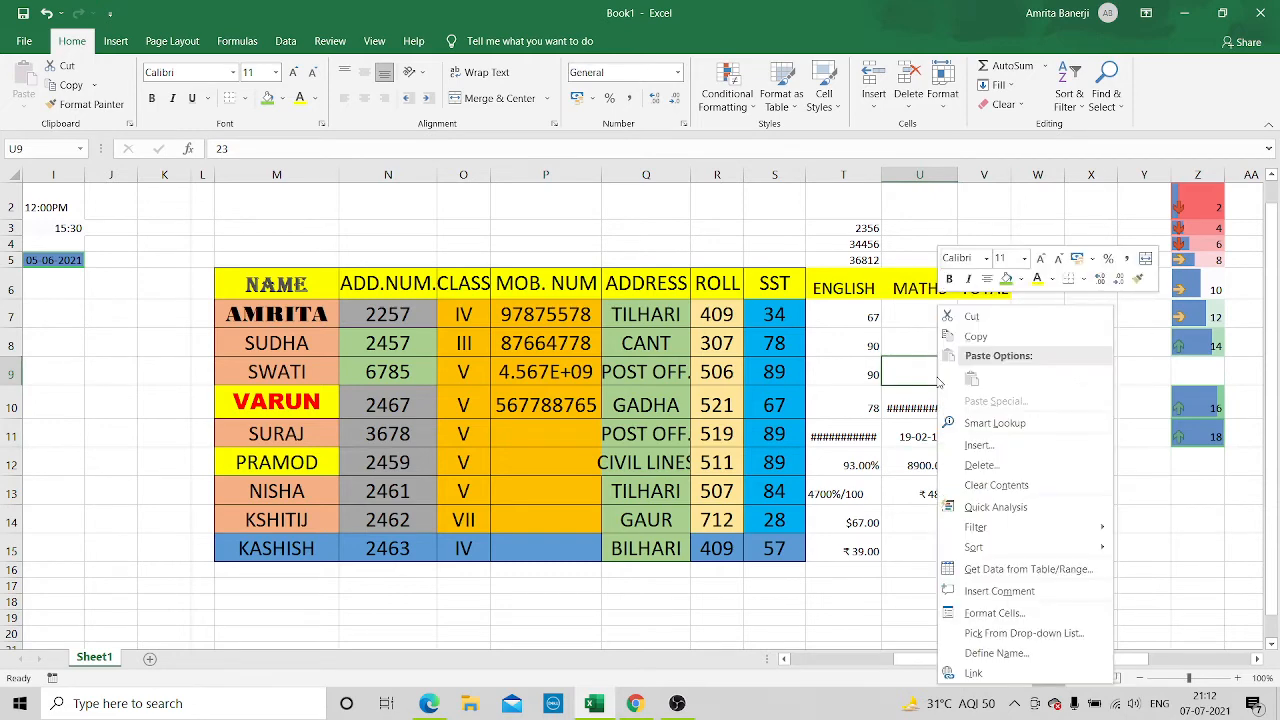
pyautogui.click(995, 613)
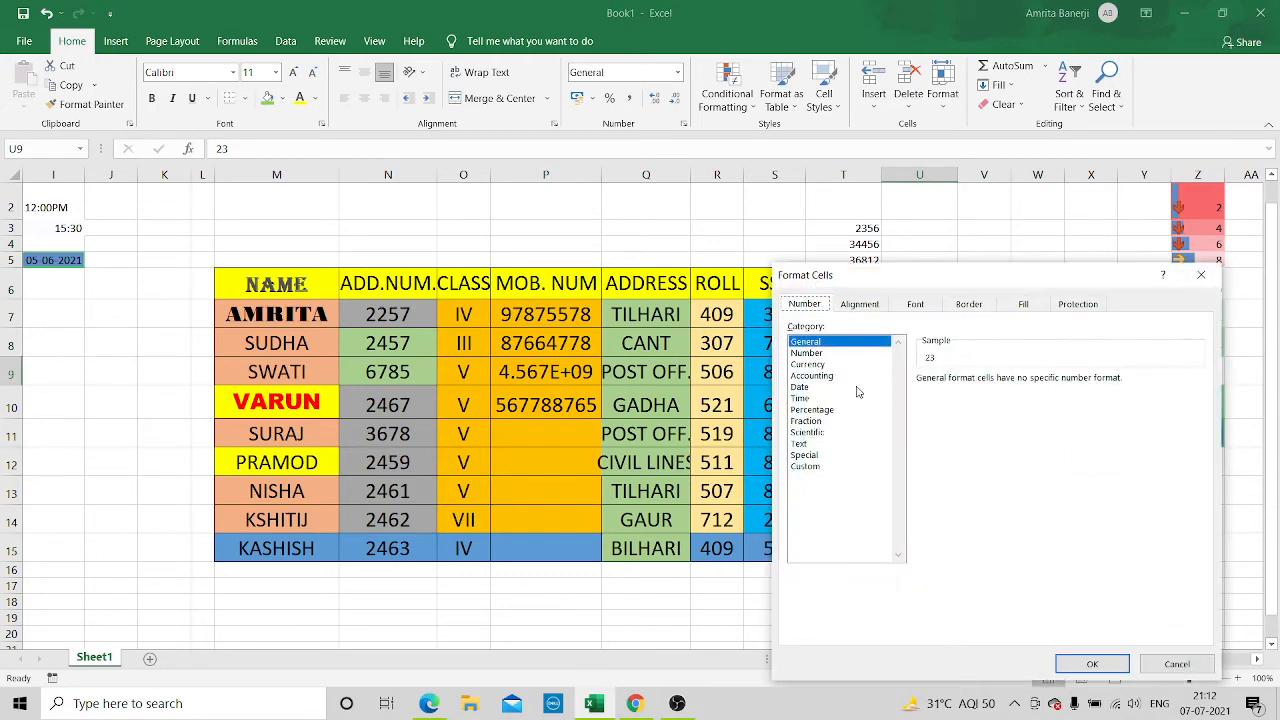
pyautogui.click(800, 389)
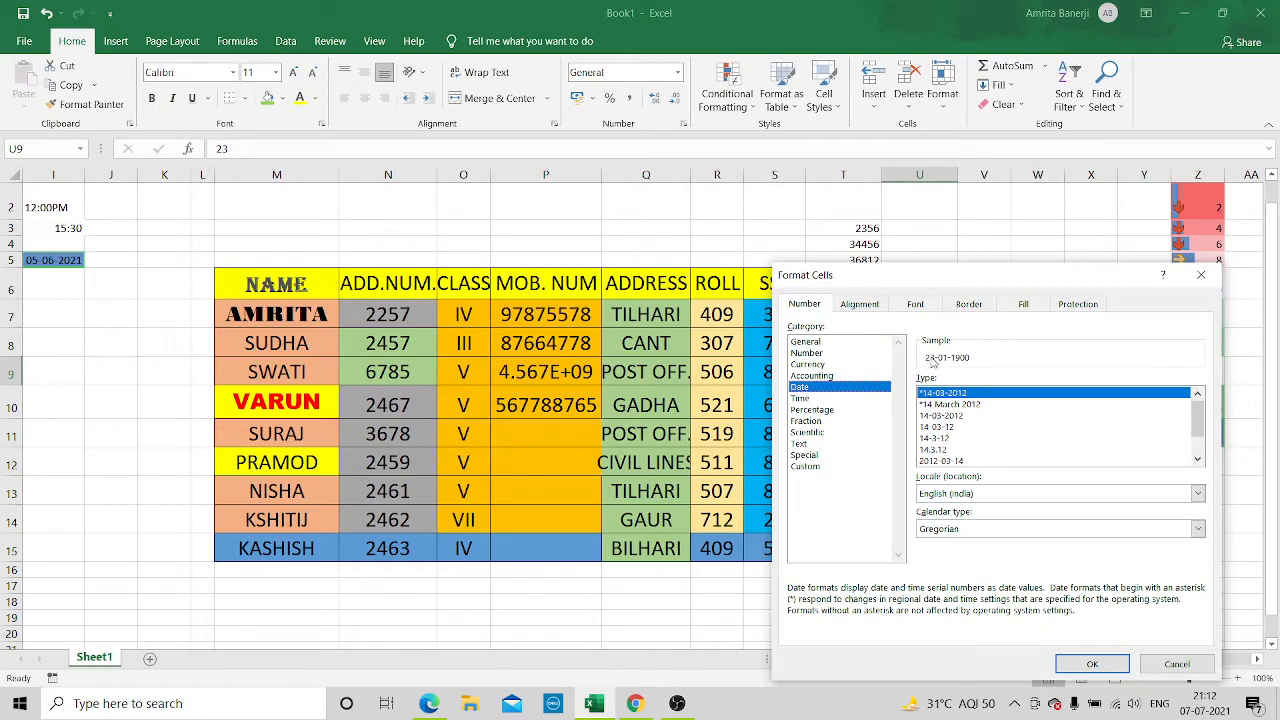
pyautogui.click(973, 405)
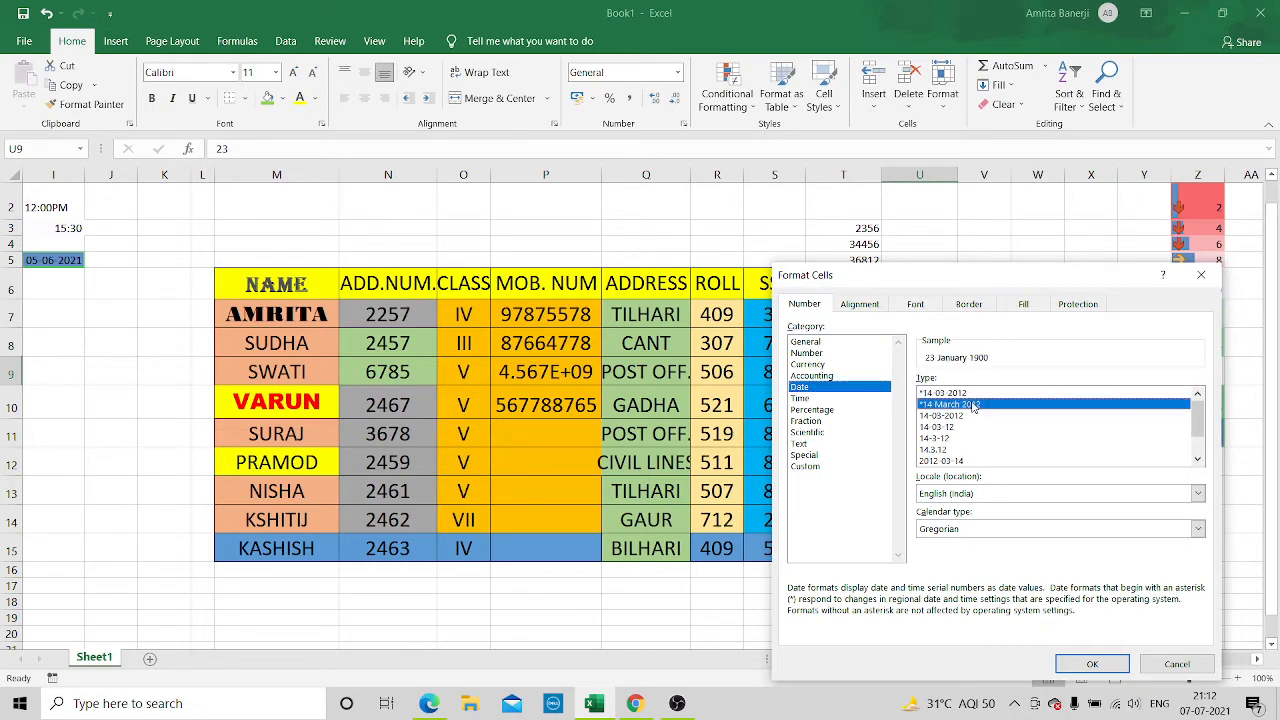
pyautogui.click(1090, 664)
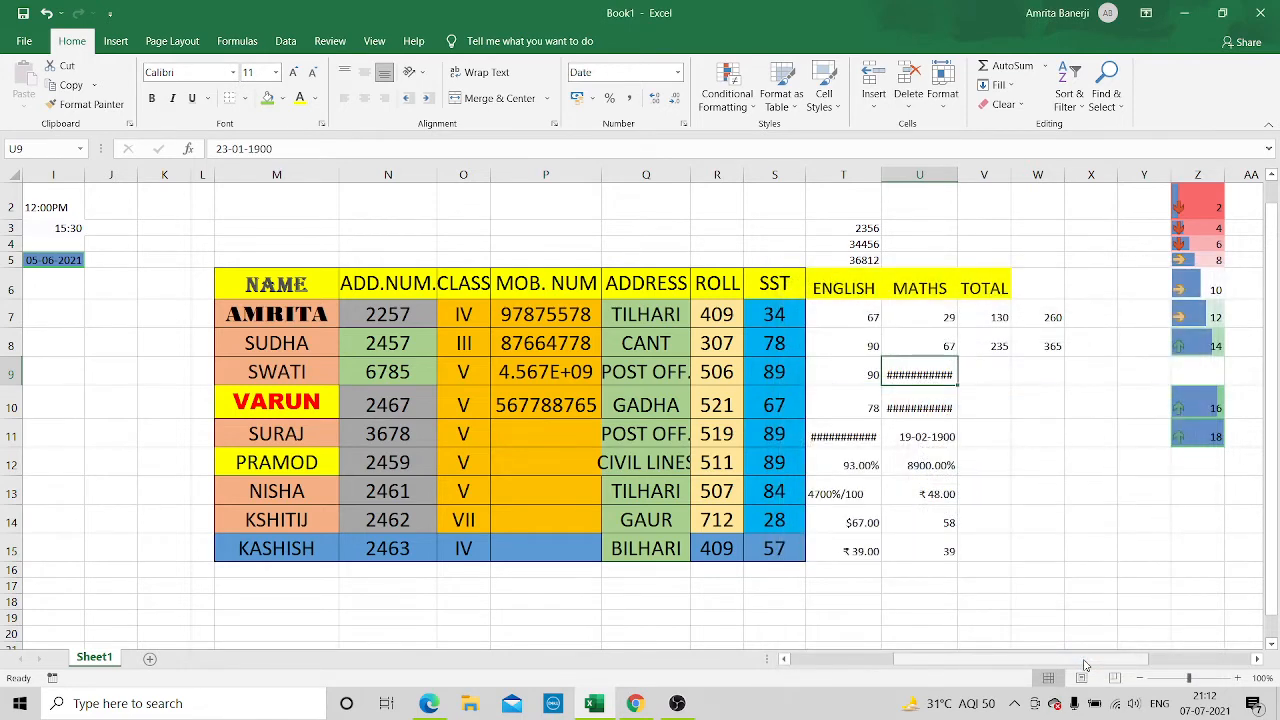
pyautogui.click(1035, 373)
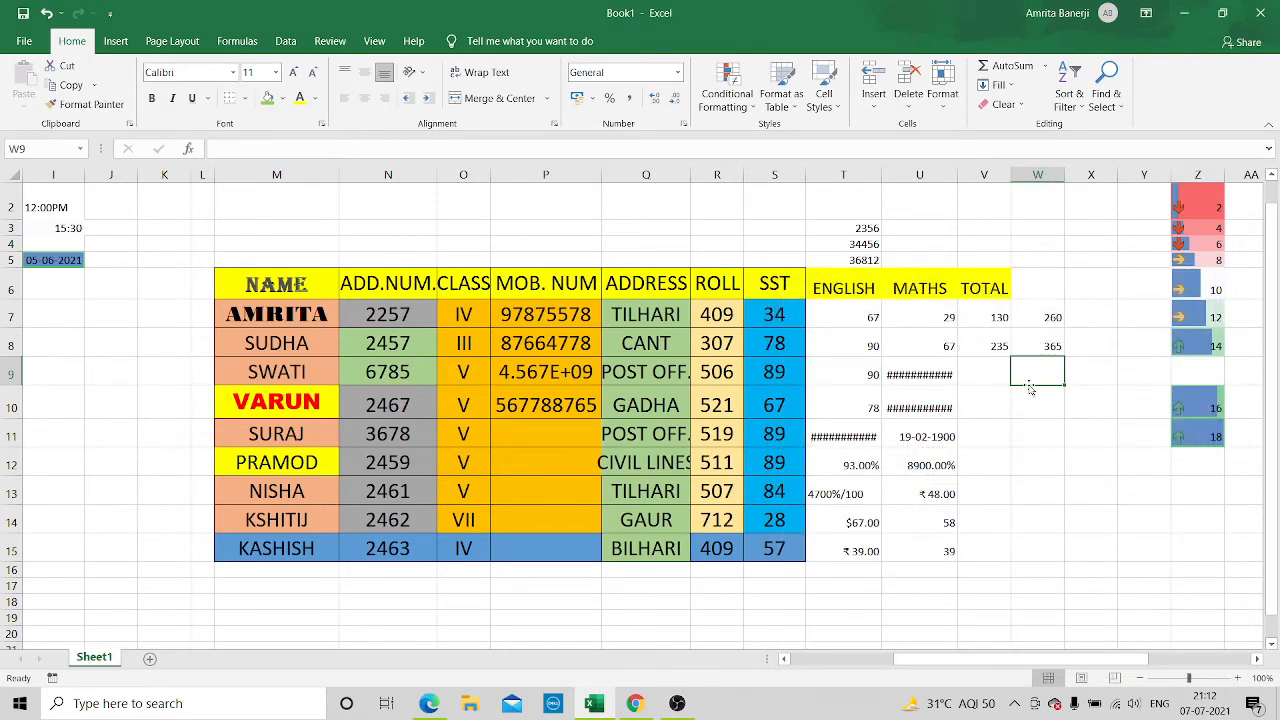
# Format the MATHS mark in U7 as Date with the *14-03-2012 type and the Gregorian calendar
pyautogui.click(926, 316)
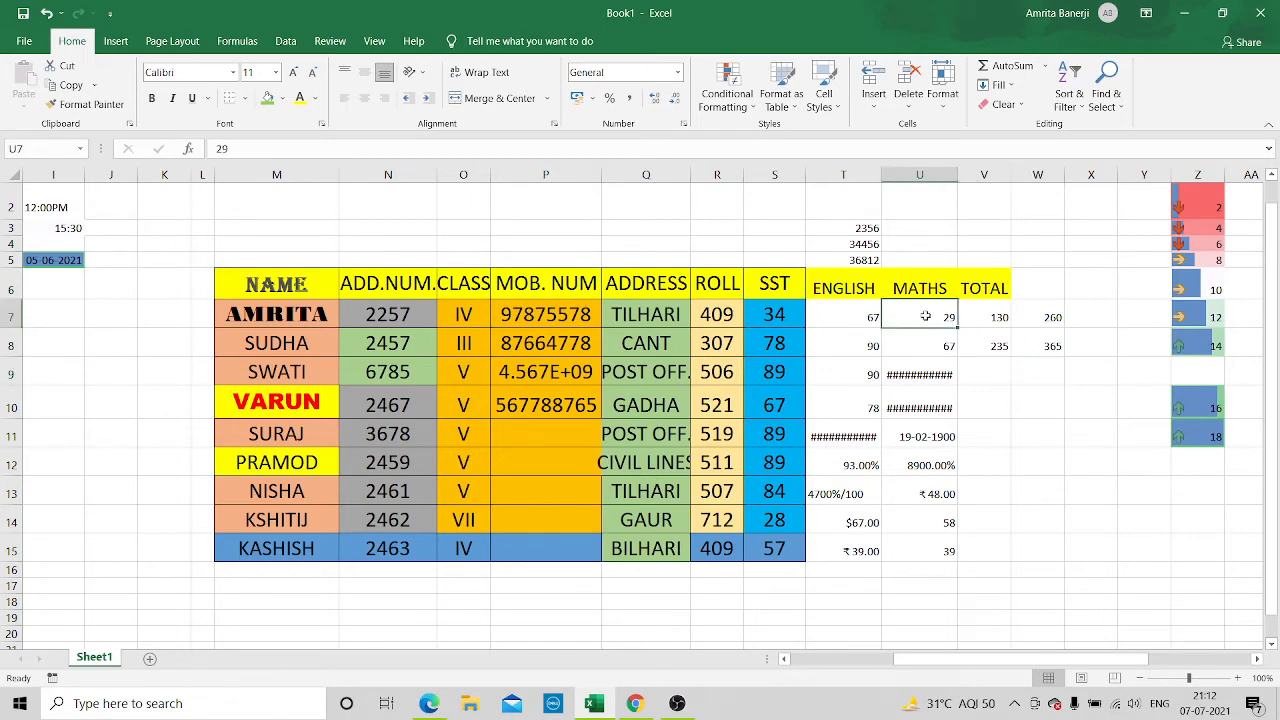
pyautogui.rightClick(926, 316)
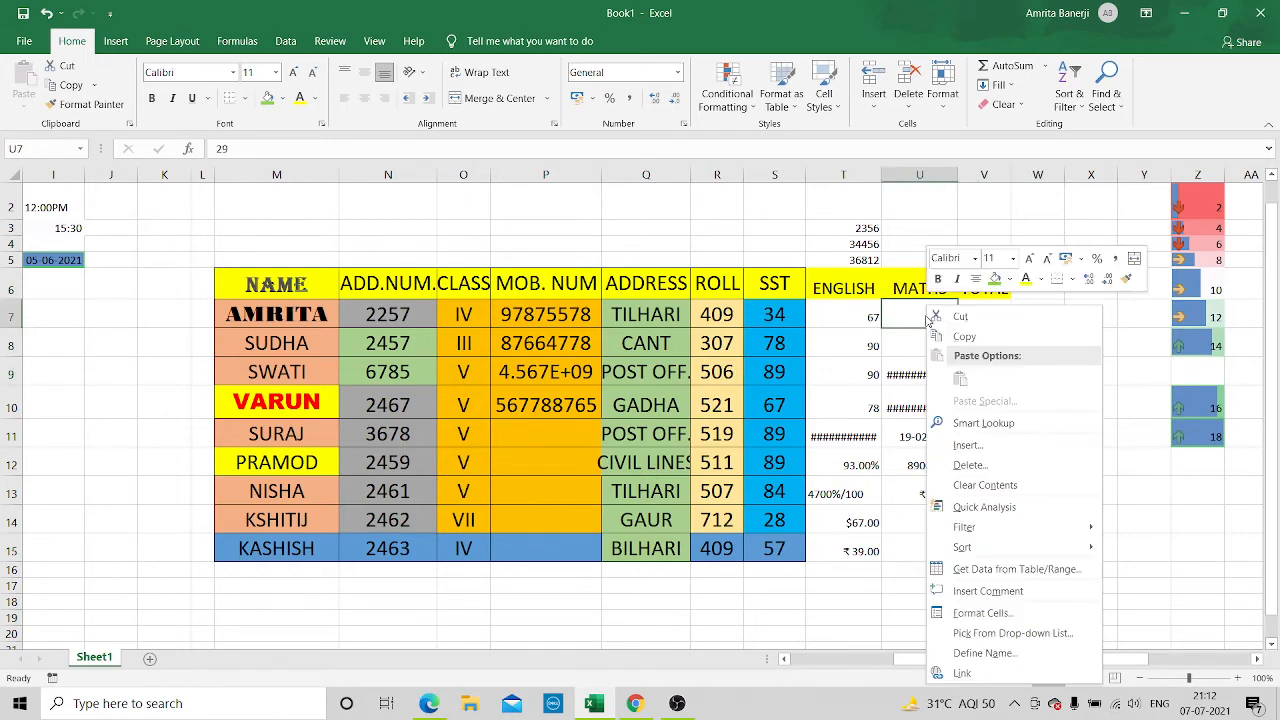
pyautogui.click(985, 613)
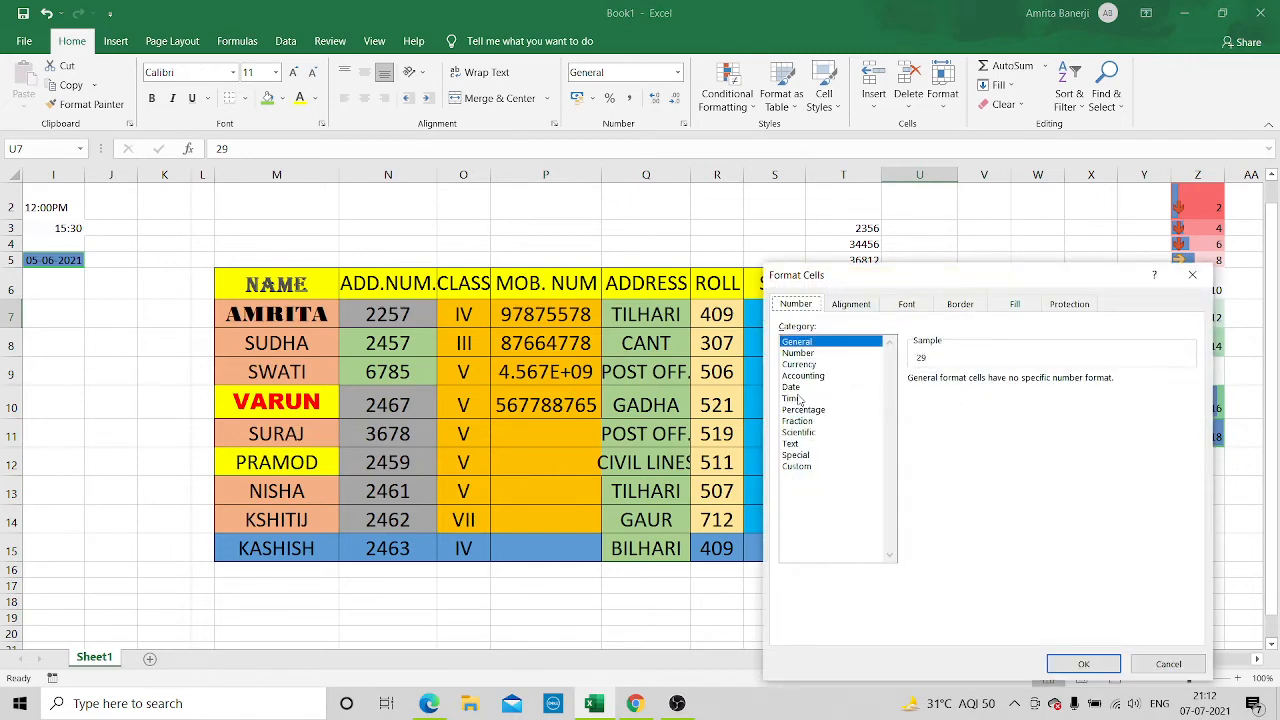
pyautogui.click(793, 388)
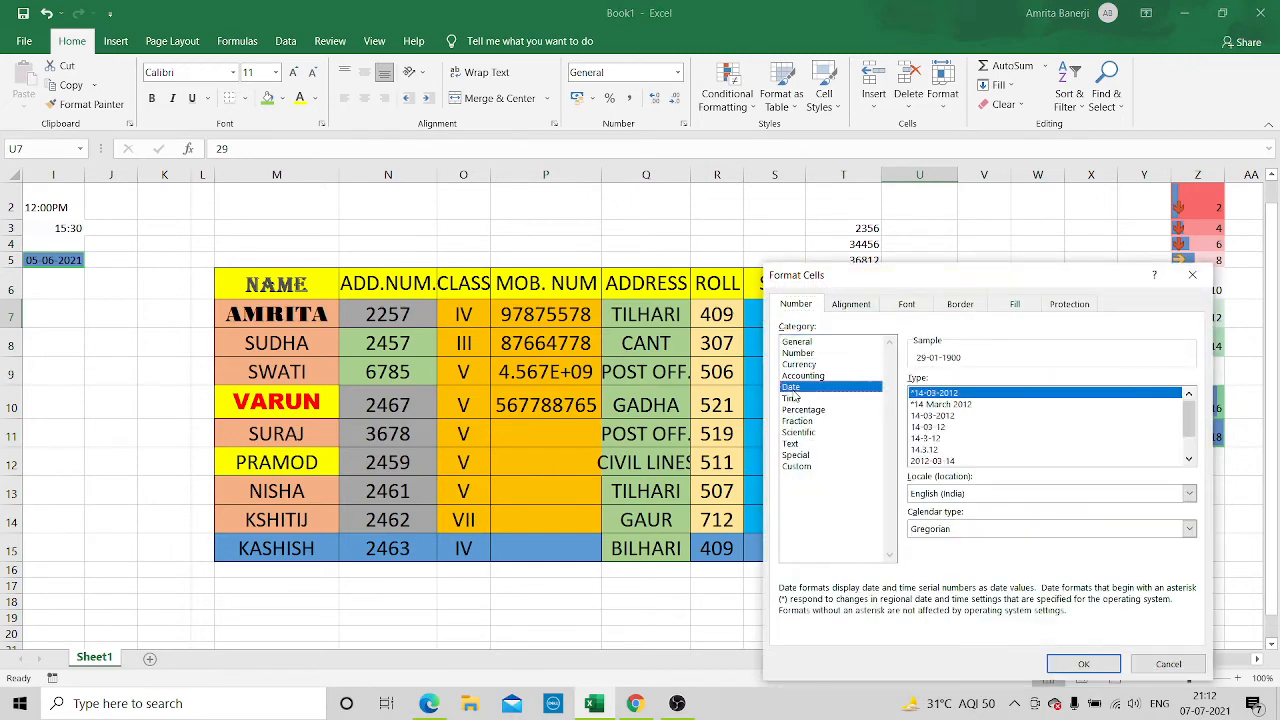
pyautogui.click(1086, 664)
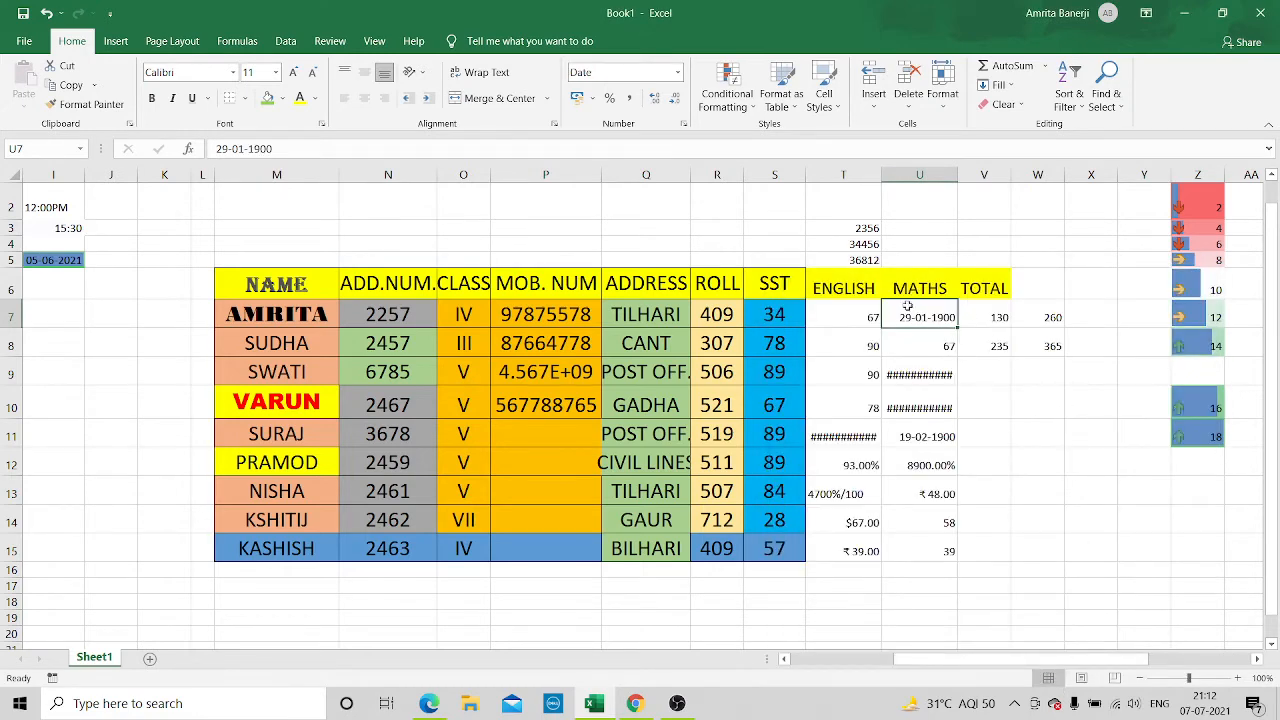
pyautogui.click(975, 373)
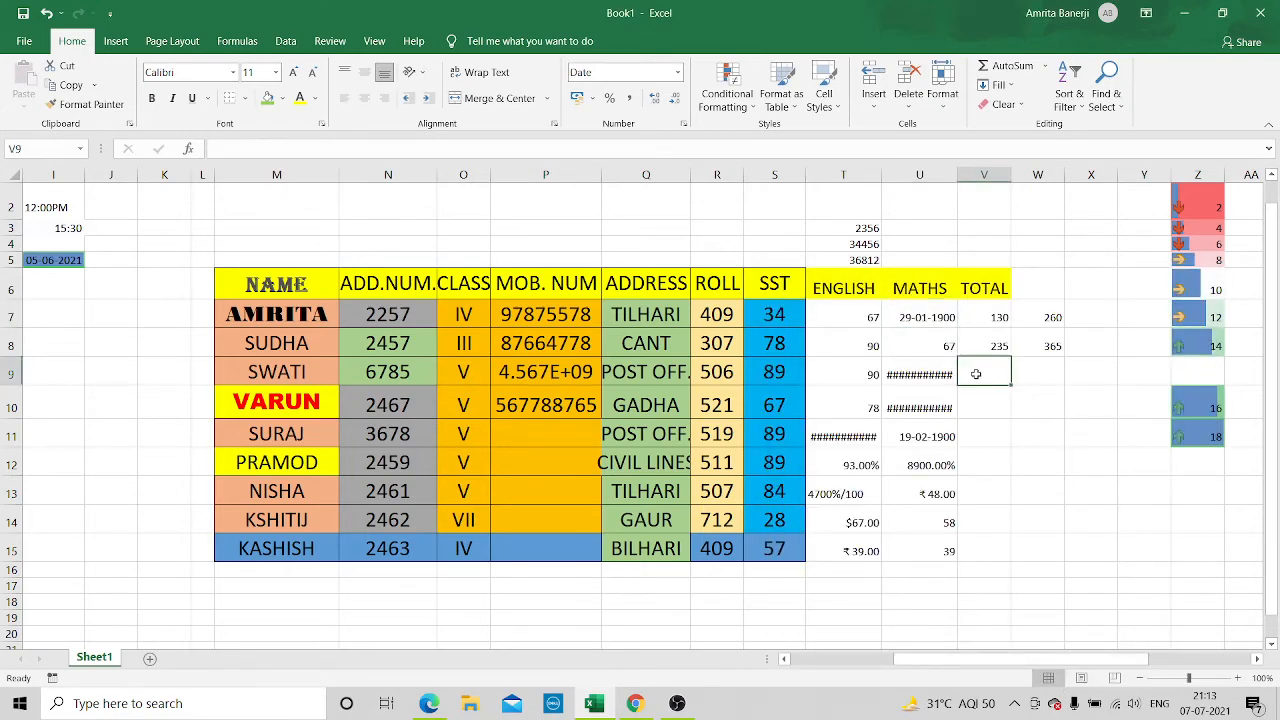
pyautogui.click(915, 440)
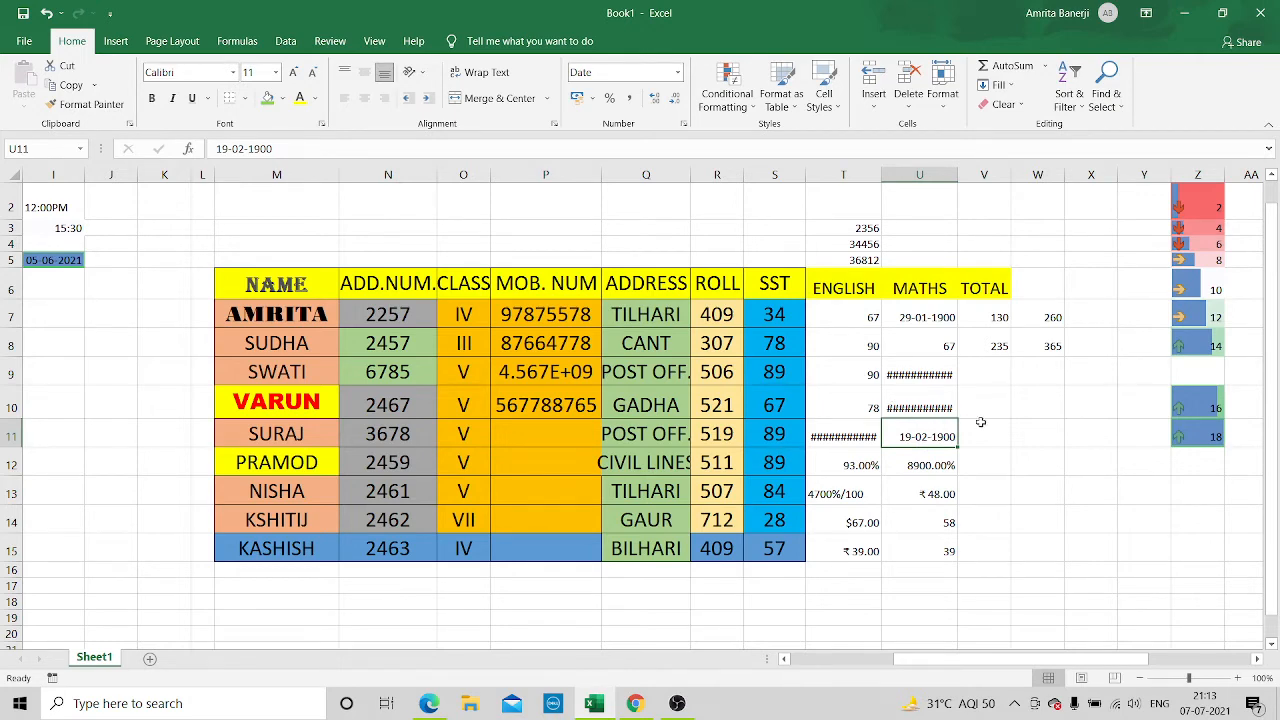
pyautogui.click(995, 411)
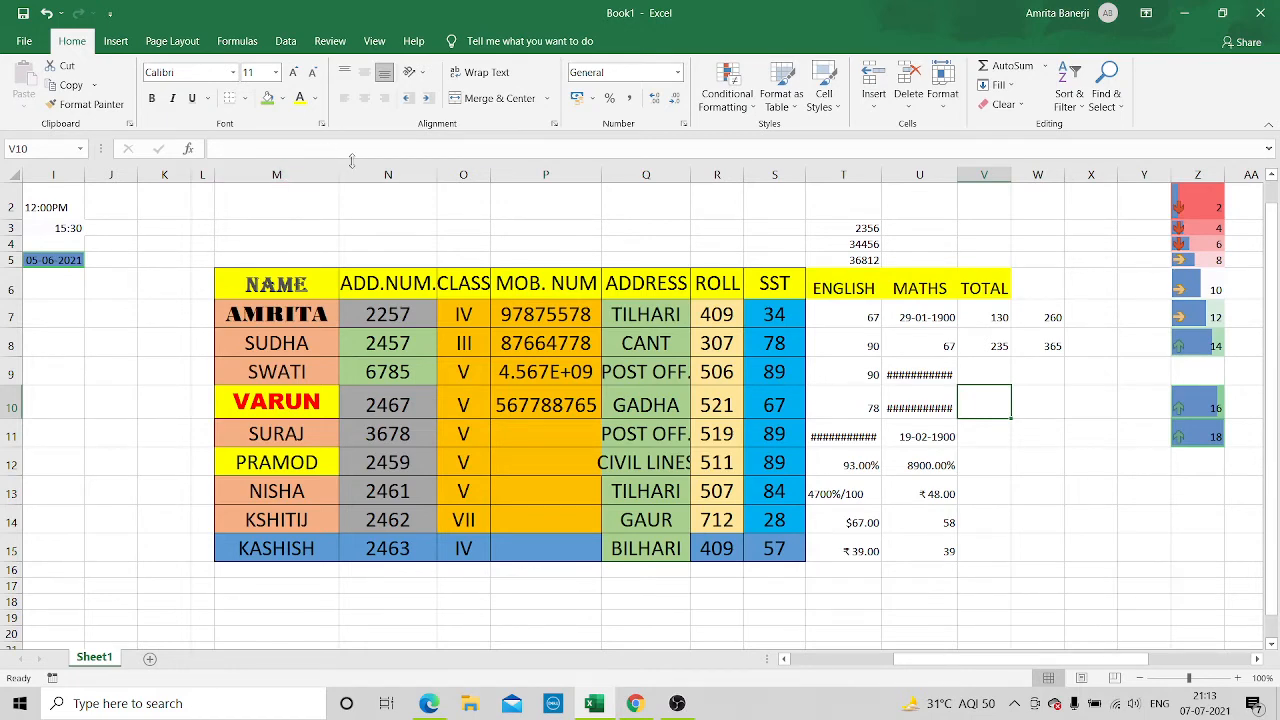
# Go through the individual SST marks in column S, from S7 down to S15
pyautogui.click(382, 221)
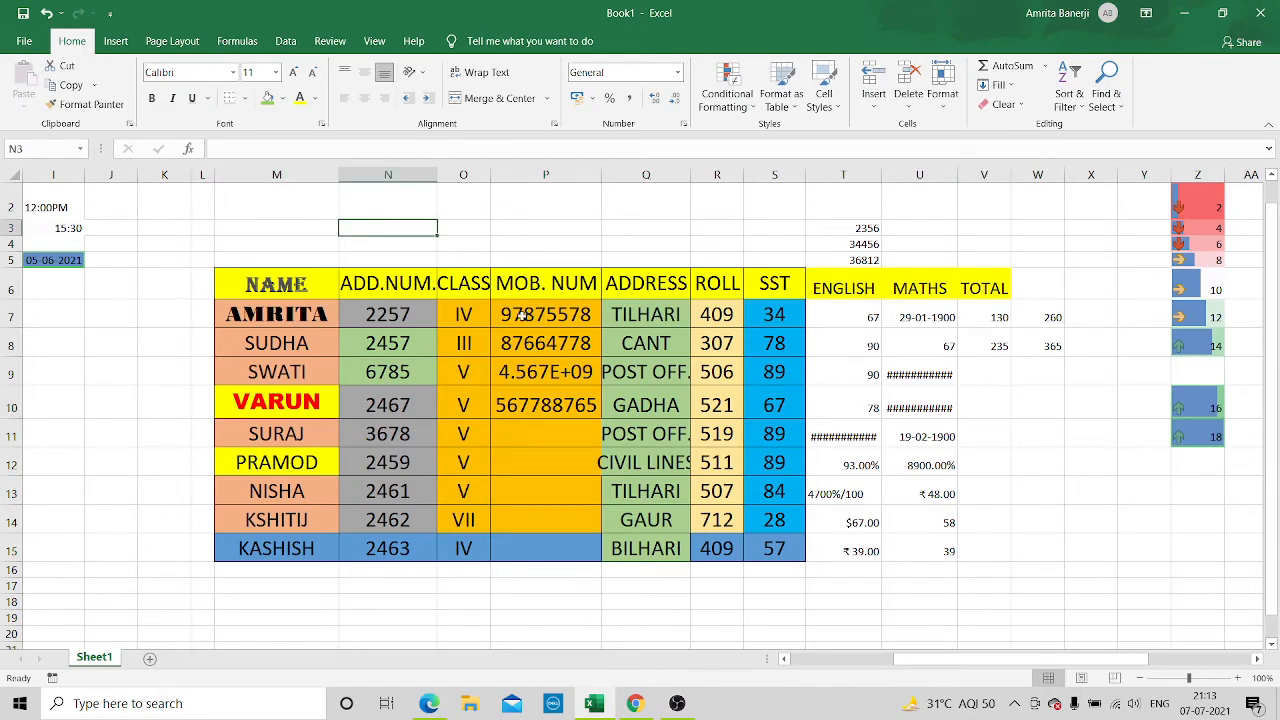
pyautogui.click(787, 311)
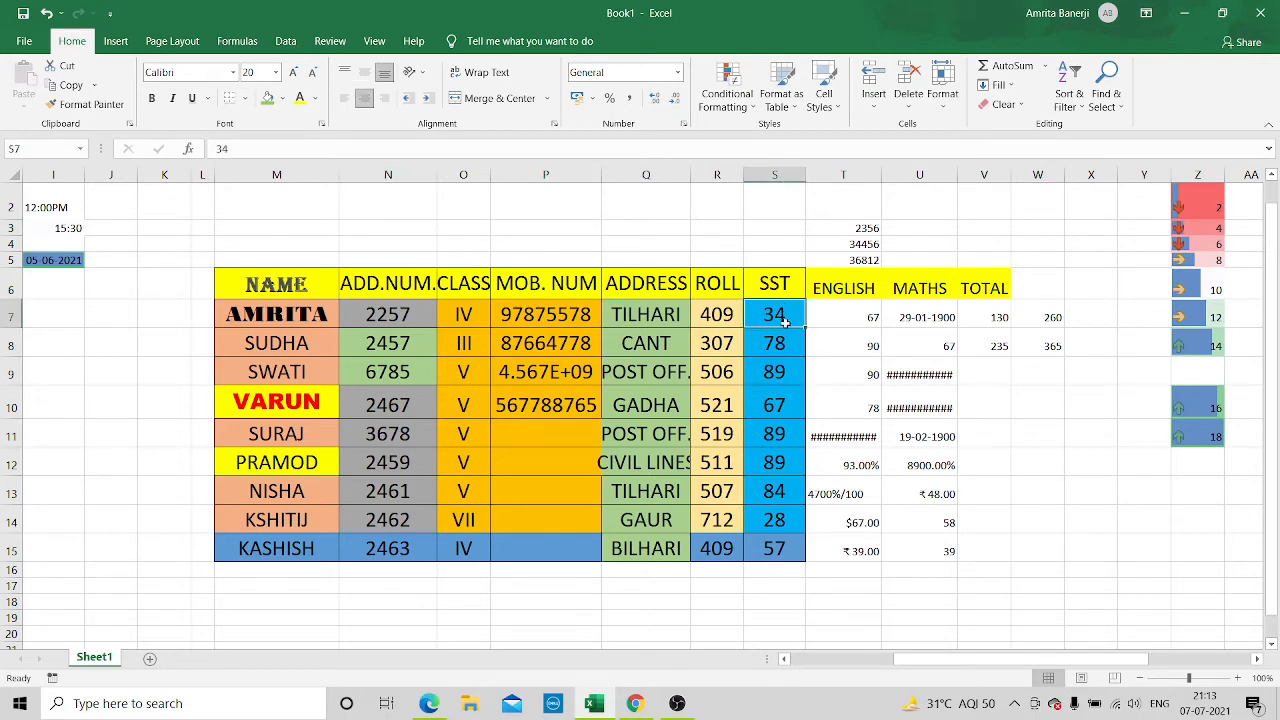
pyautogui.click(777, 343)
pyautogui.click(775, 372)
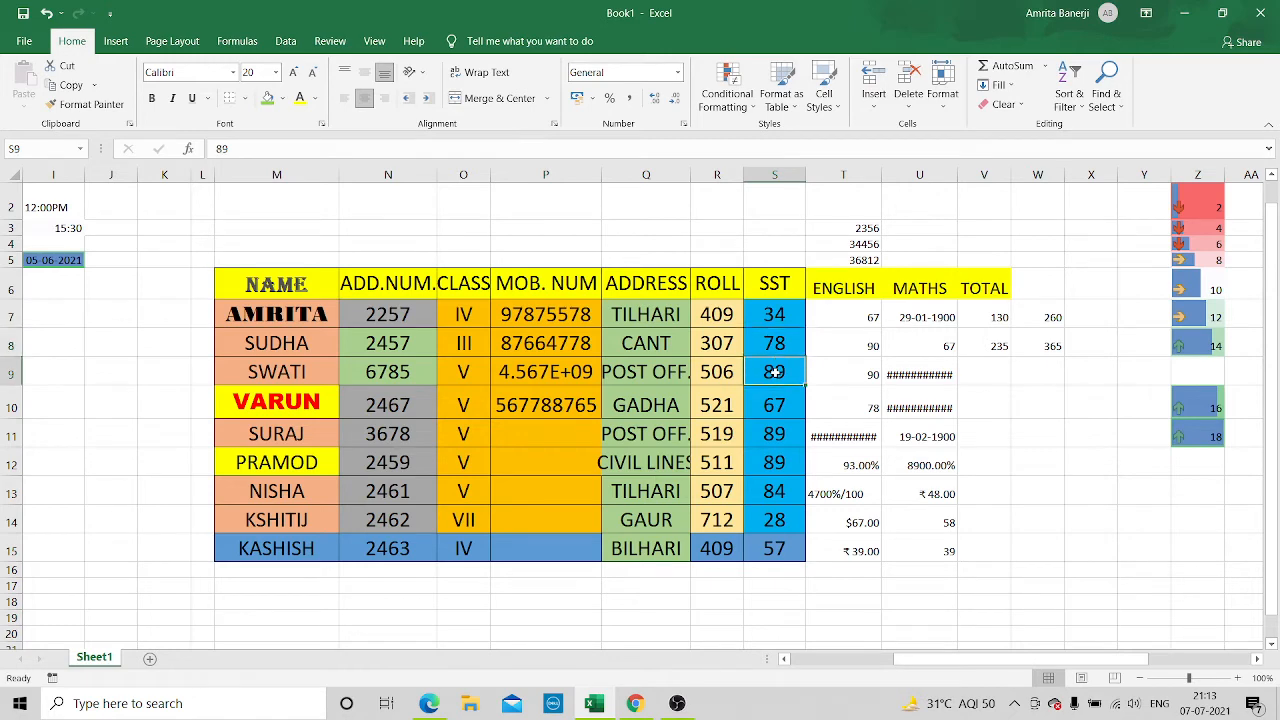
pyautogui.click(763, 474)
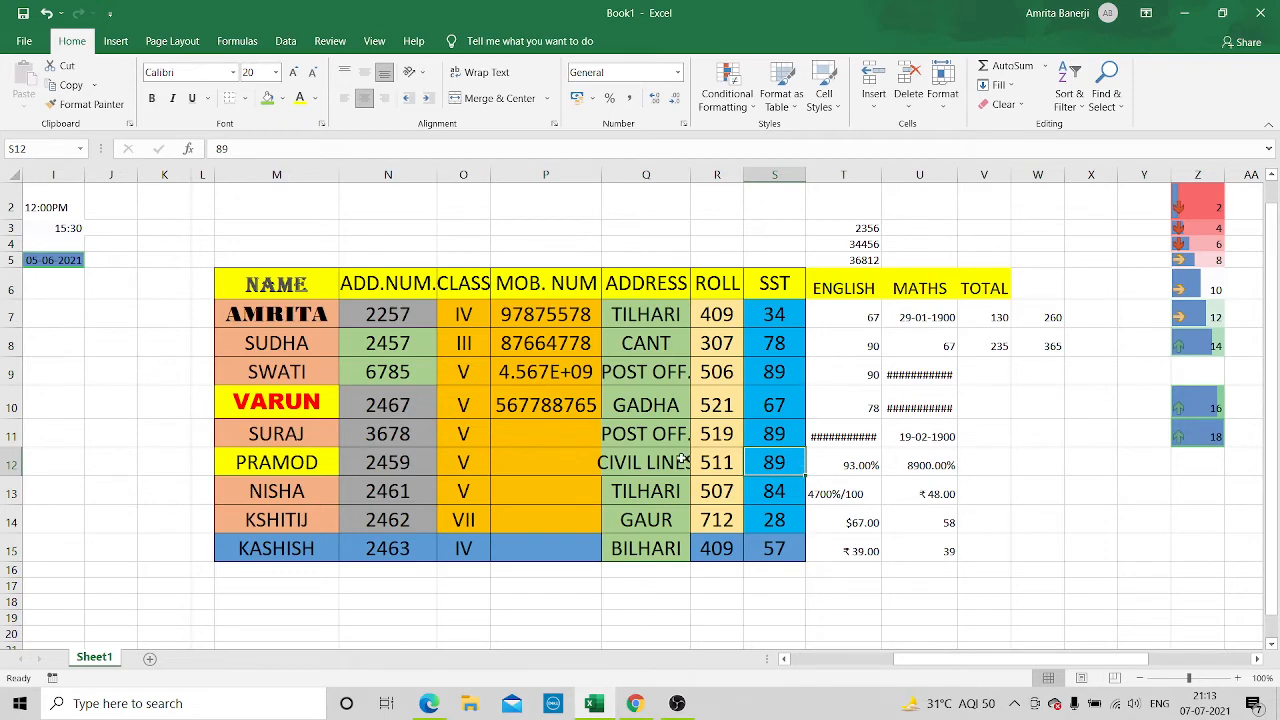
pyautogui.click(778, 493)
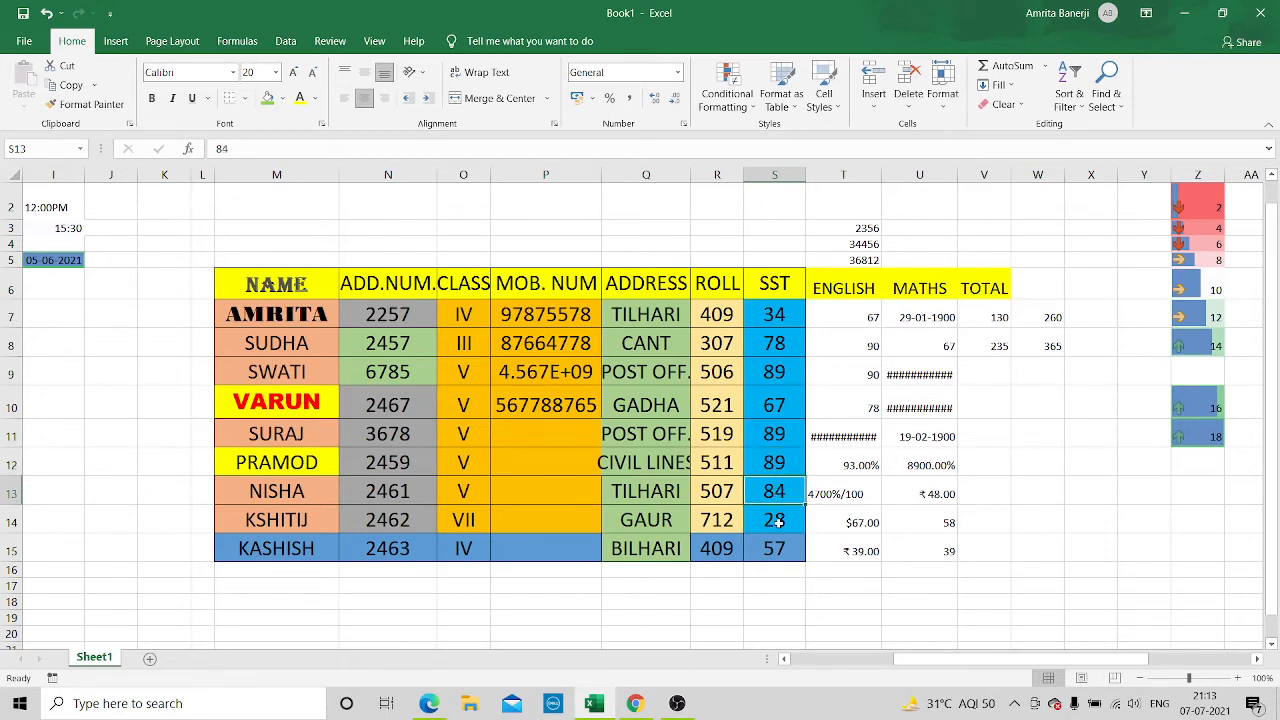
pyautogui.click(778, 522)
pyautogui.click(778, 548)
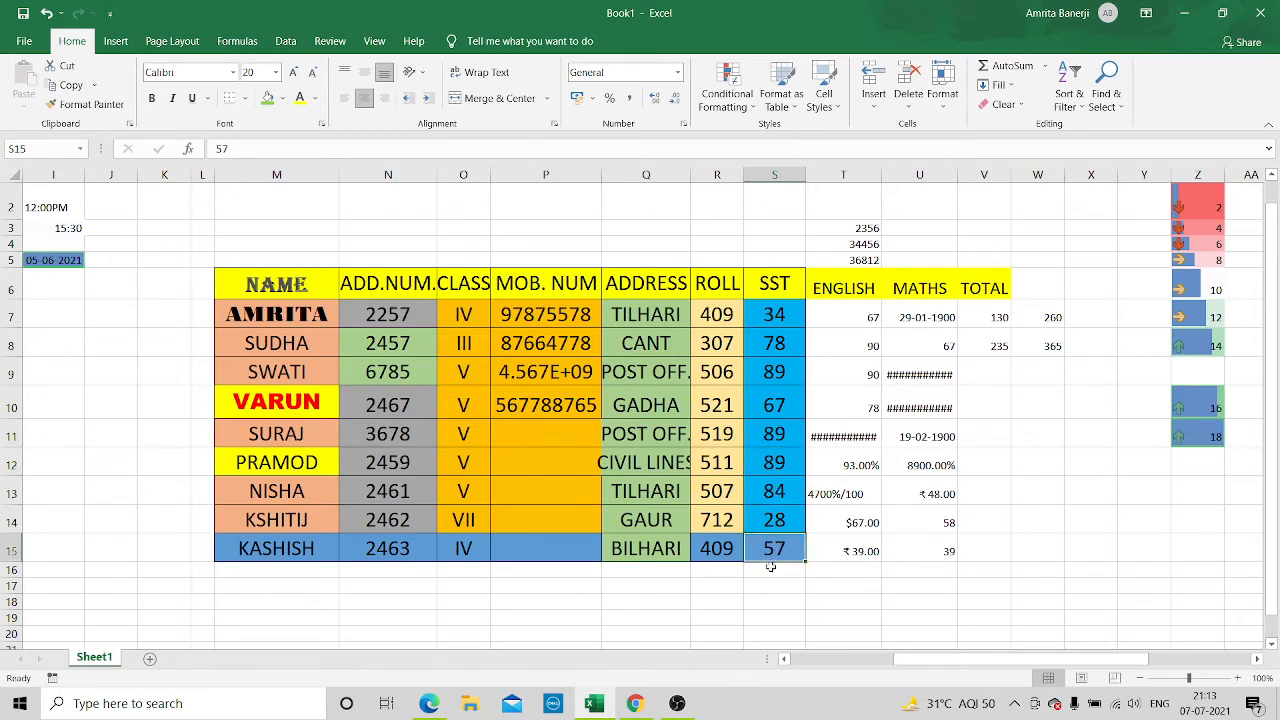
# Try to enter the addition formula =S12+S13+S14+ in S16, below the SST marks
pyautogui.click(771, 566)
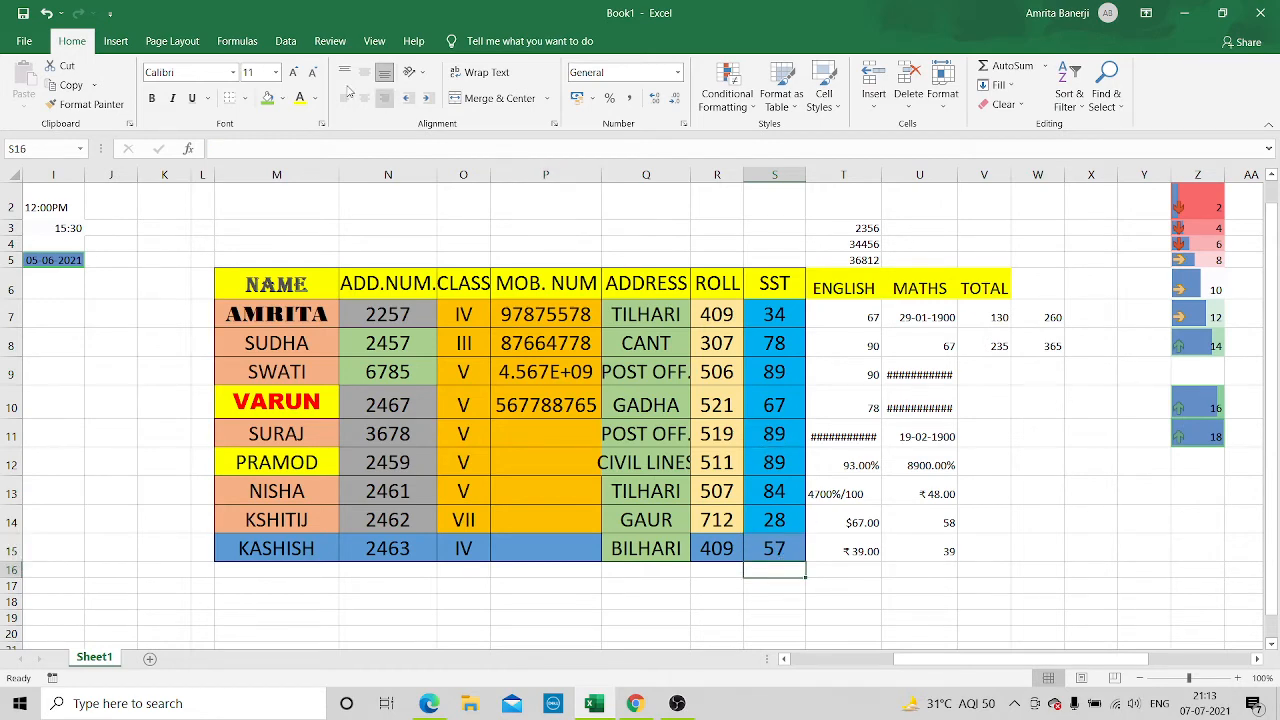
pyautogui.click(247, 148)
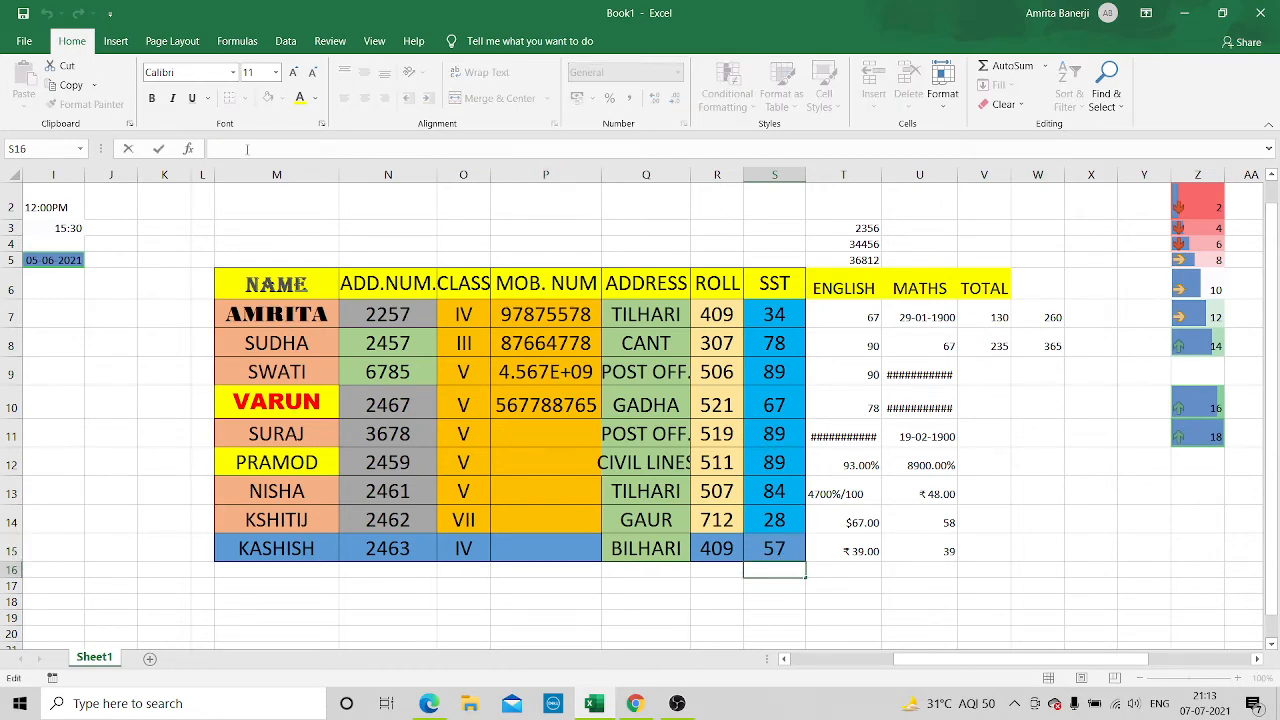
pyautogui.write('=')
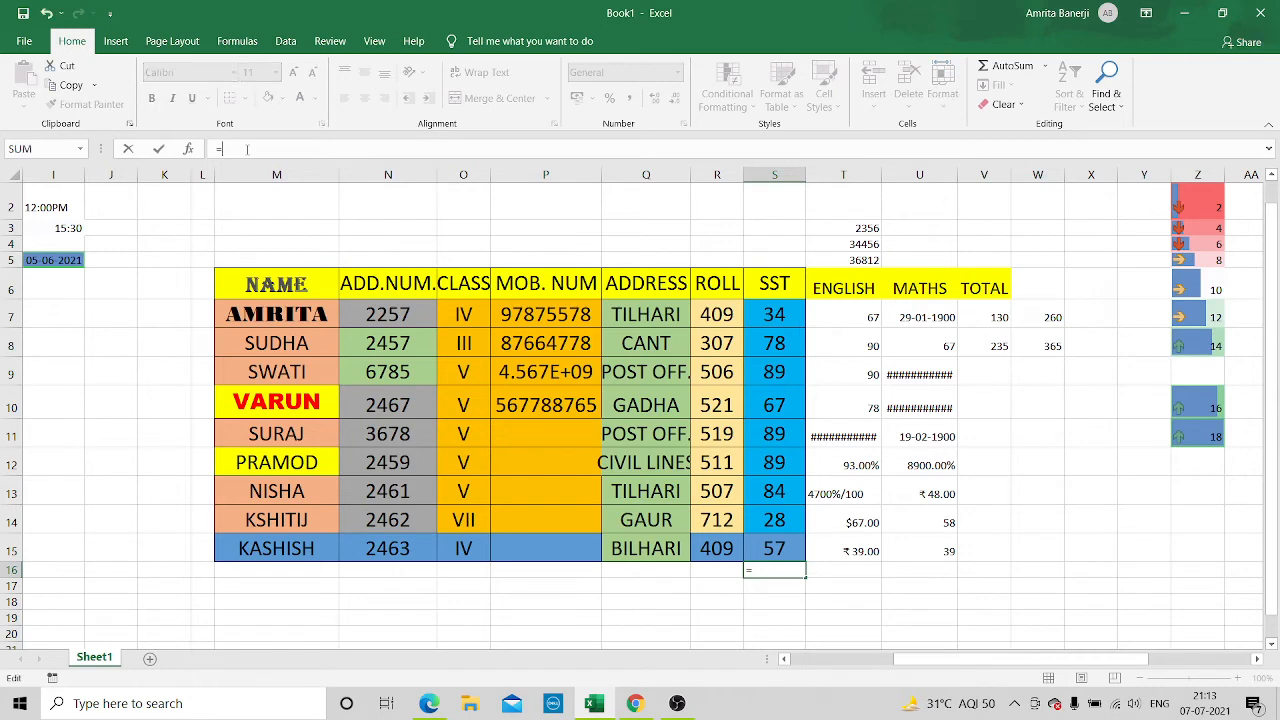
pyautogui.write('S')
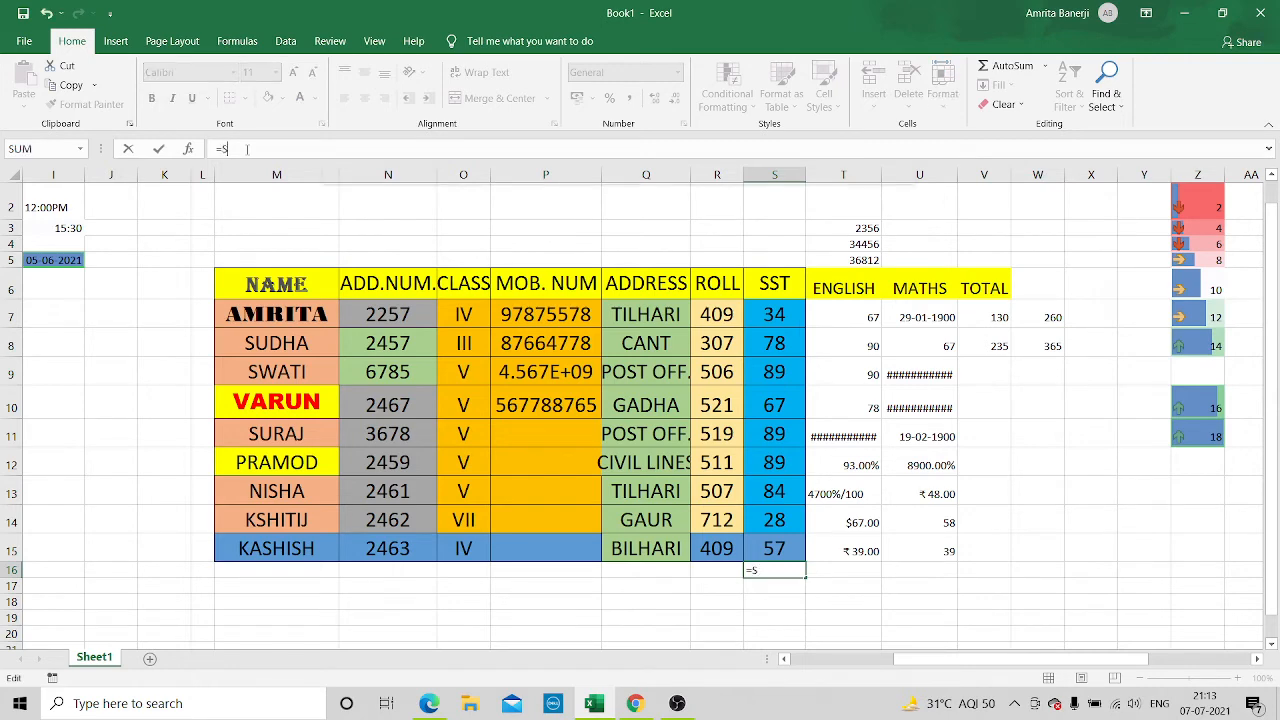
pyautogui.write('12+')
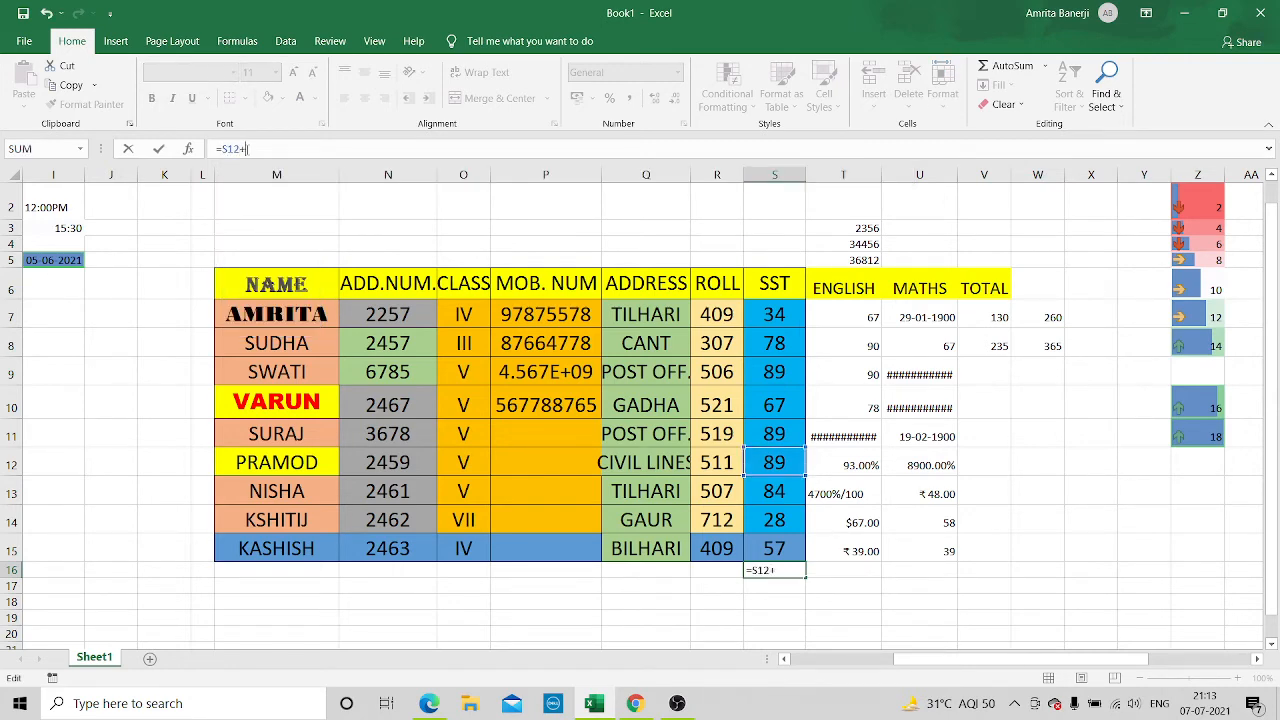
pyautogui.write('S13+')
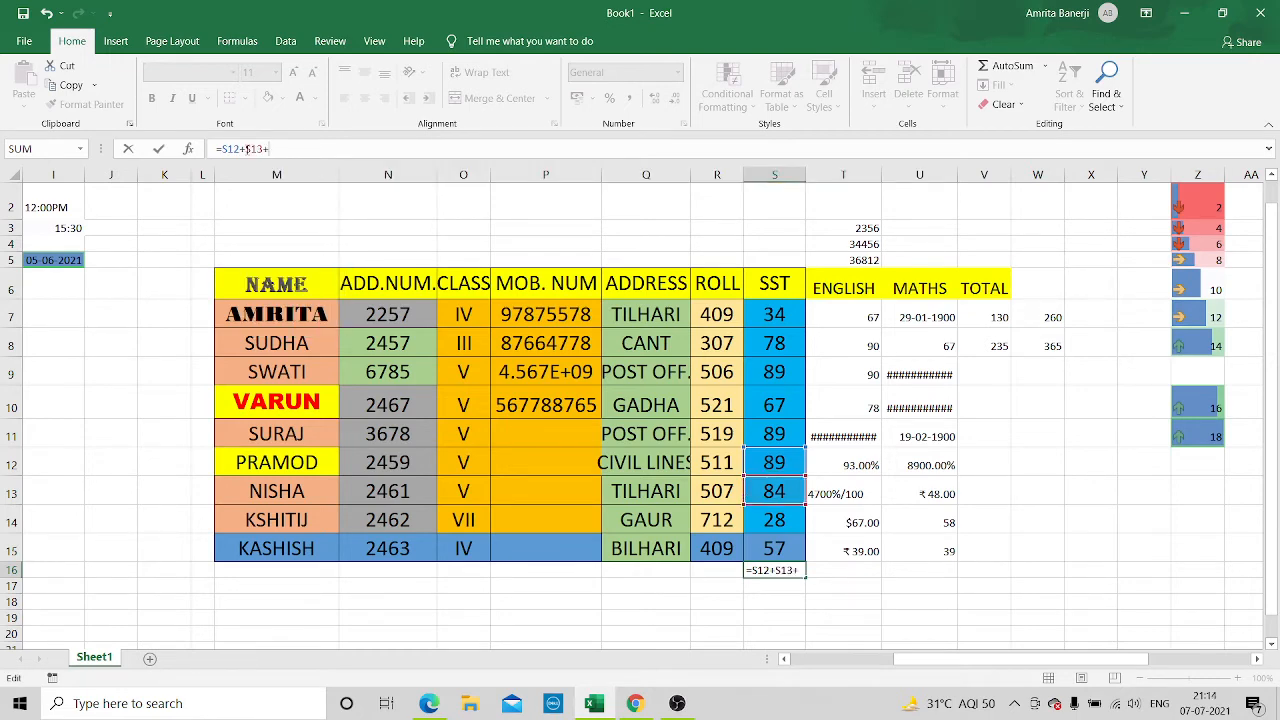
pyautogui.write('S14')
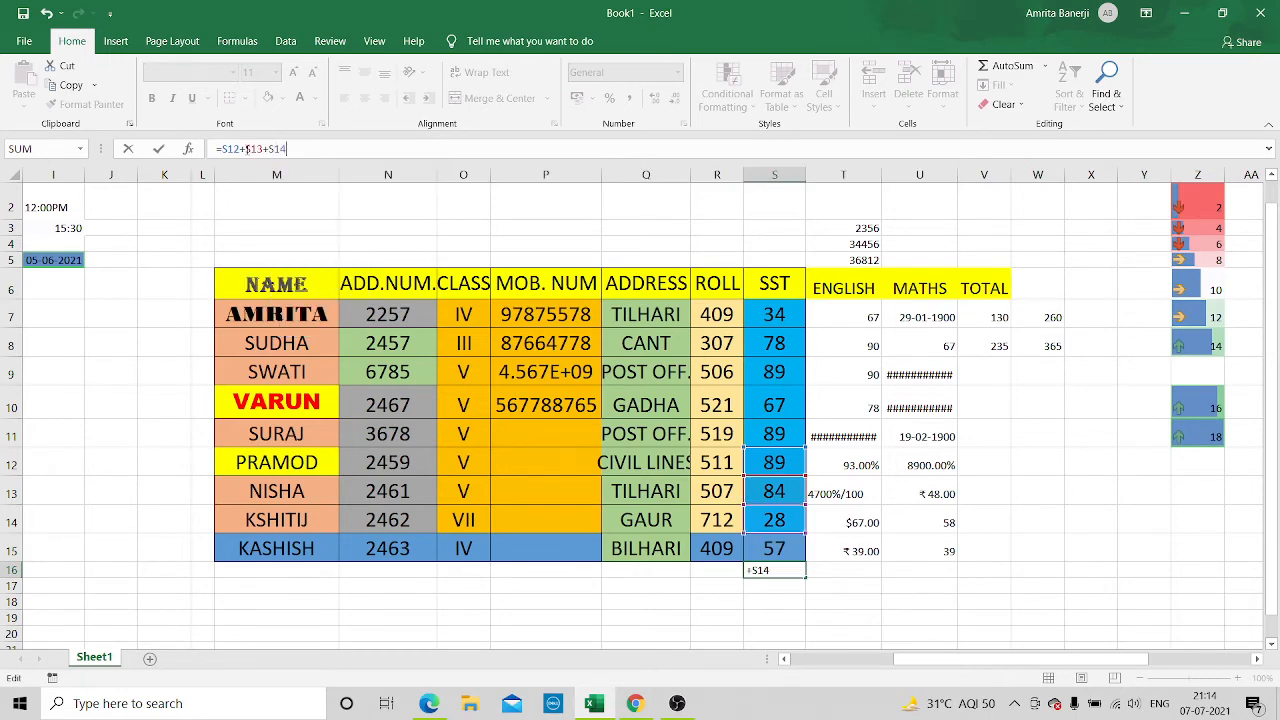
pyautogui.write('+')
pyautogui.press('Return')
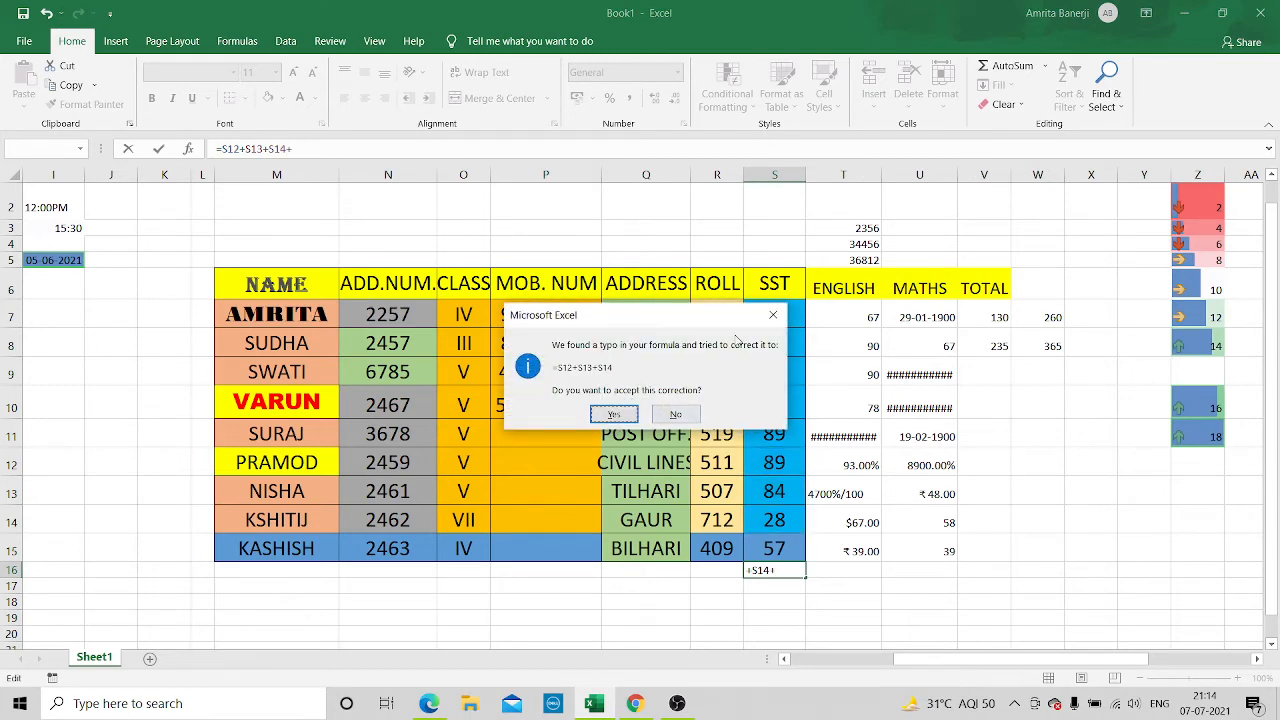
# Reject the suggested formula correction and complete the S16 formula as =S12+S13+S14+S15
pyautogui.click(777, 316)
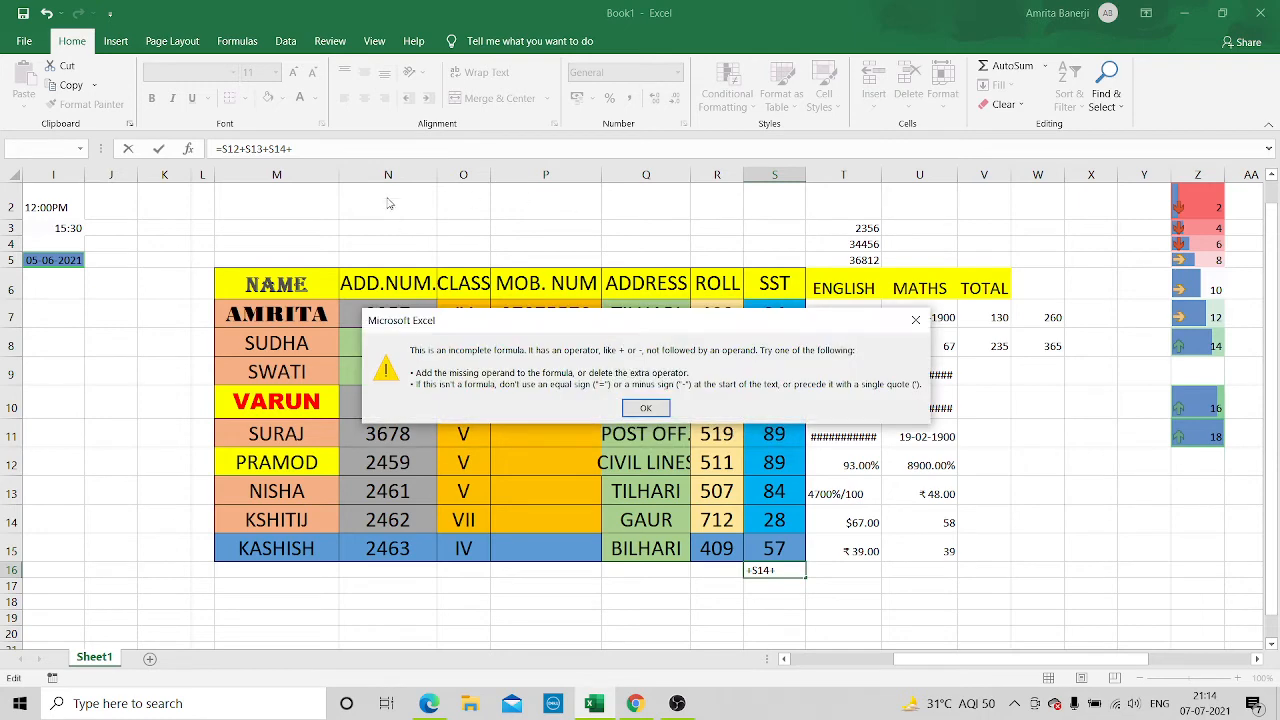
pyautogui.click(665, 414)
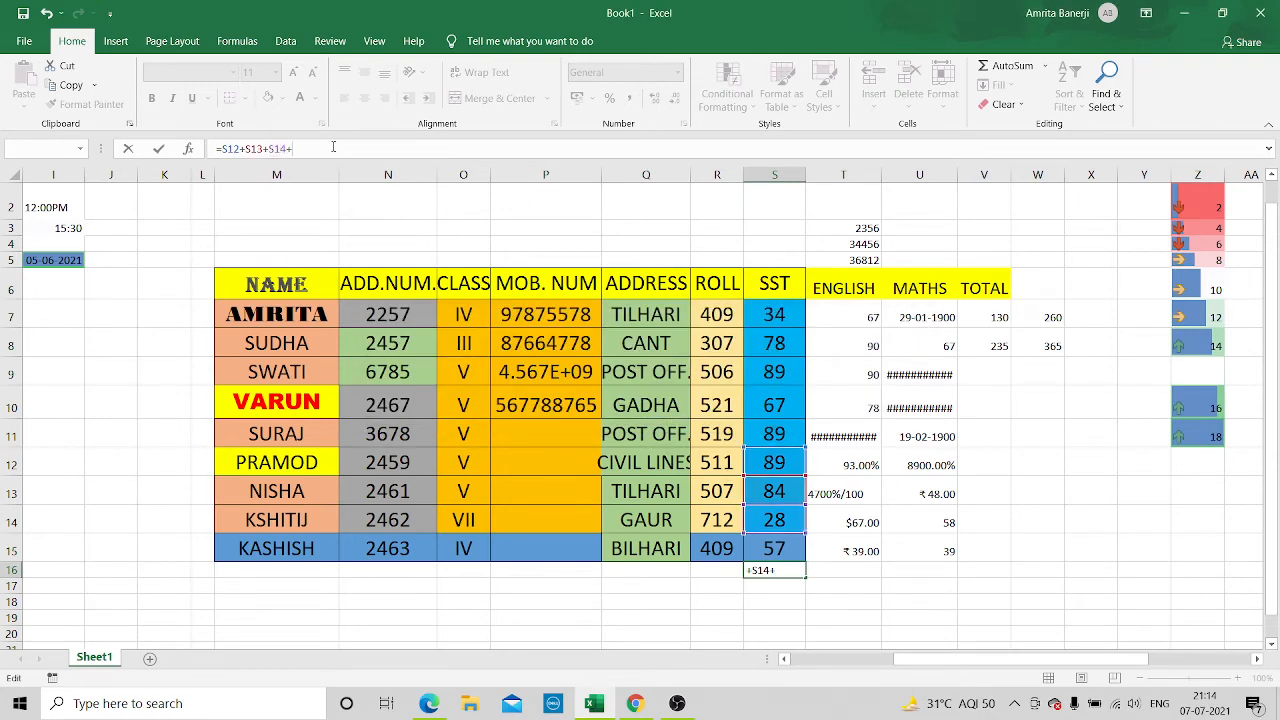
pyautogui.write('S15')
pyautogui.press('Return')
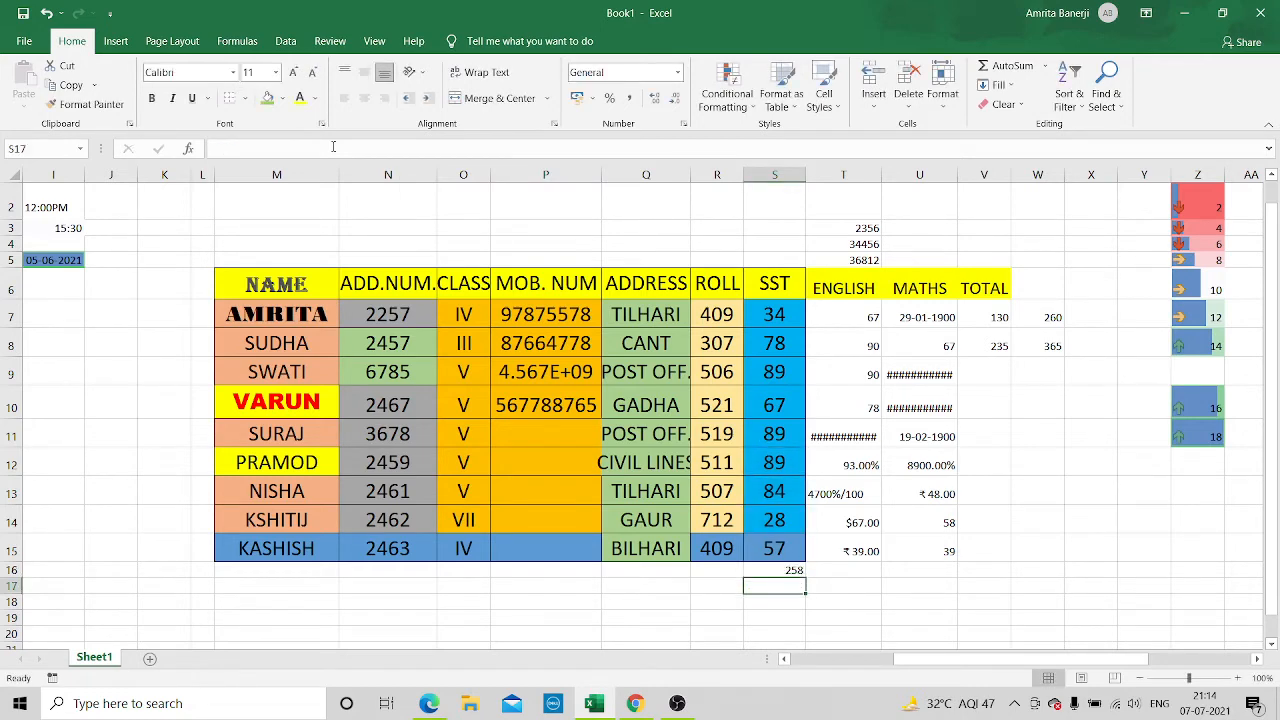
# Review the SST marks in S12 to S15 and the formula that adds them in S16
pyautogui.click(797, 453)
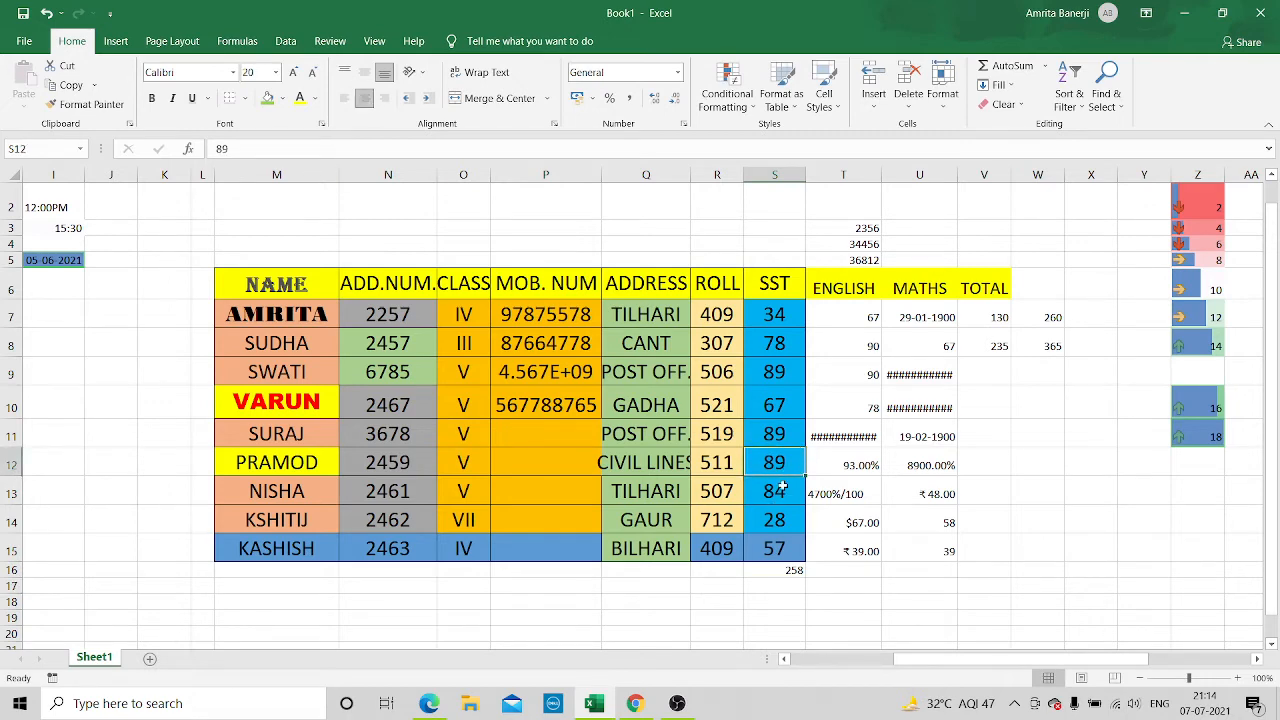
pyautogui.click(783, 488)
pyautogui.click(776, 517)
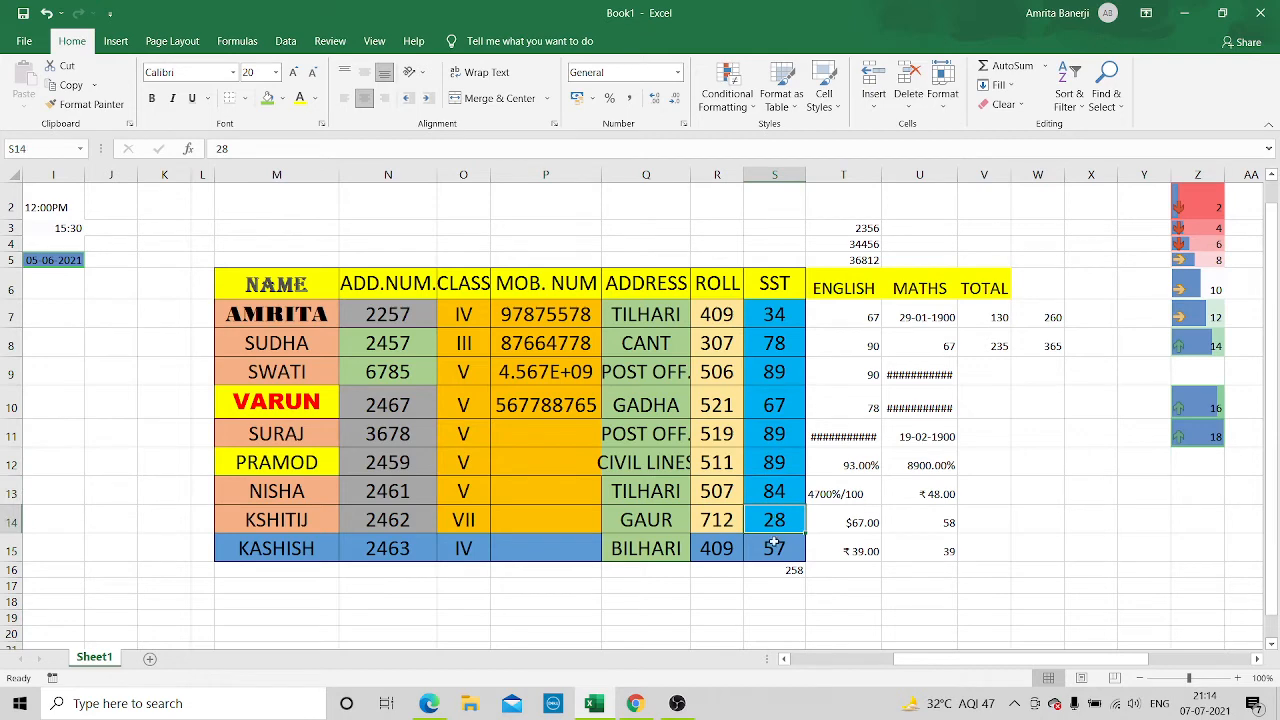
pyautogui.click(774, 545)
pyautogui.click(770, 569)
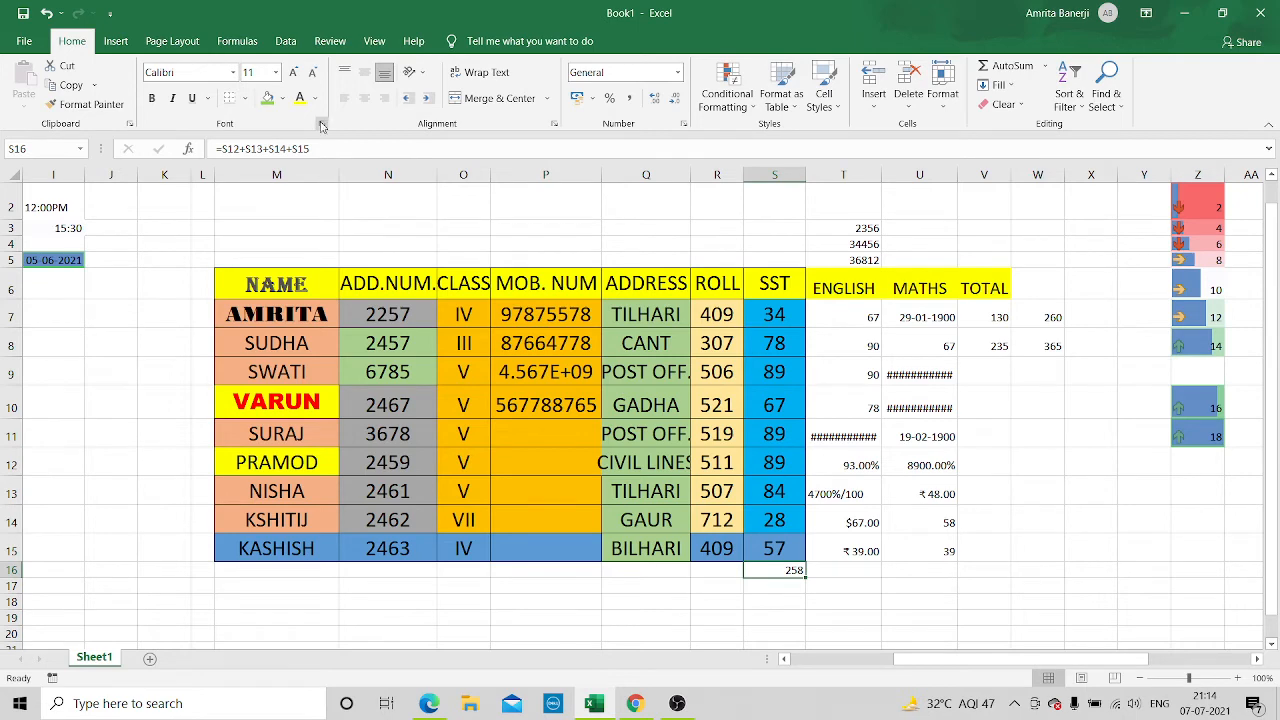
pyautogui.click(786, 589)
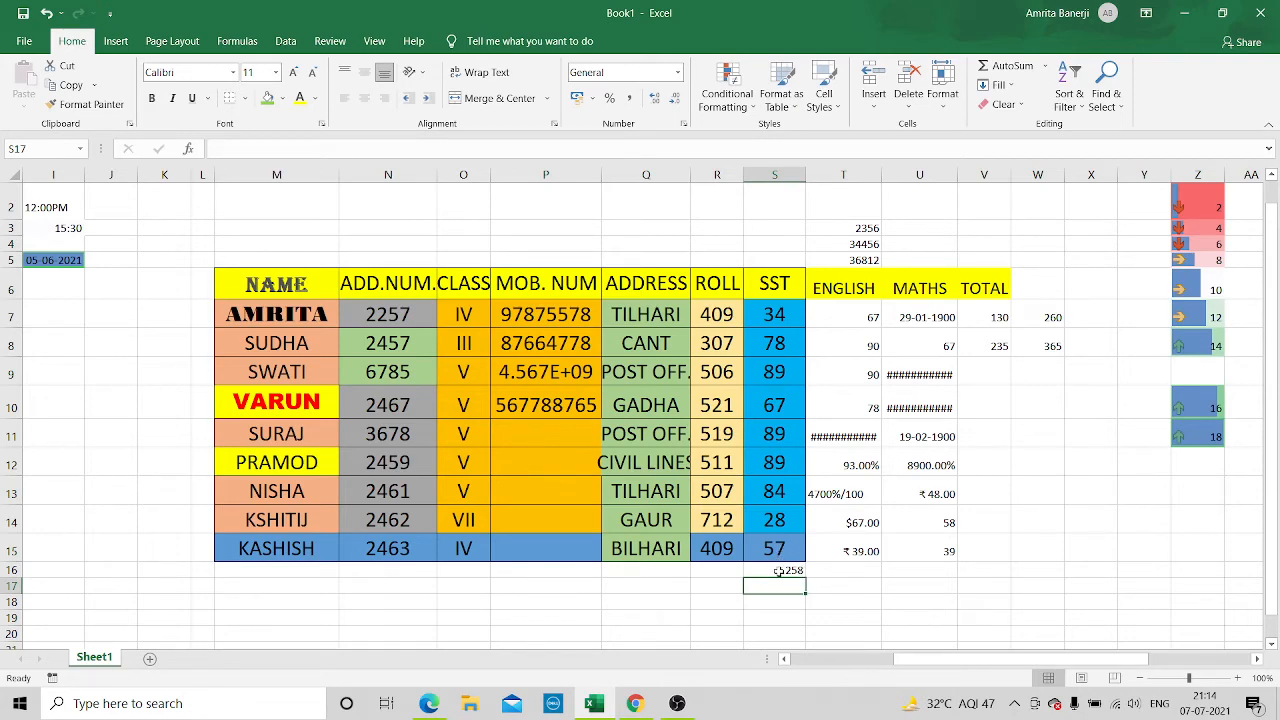
# Enter the formula =S16/4*100 in S17, directly below the SST total
pyautogui.click(779, 569)
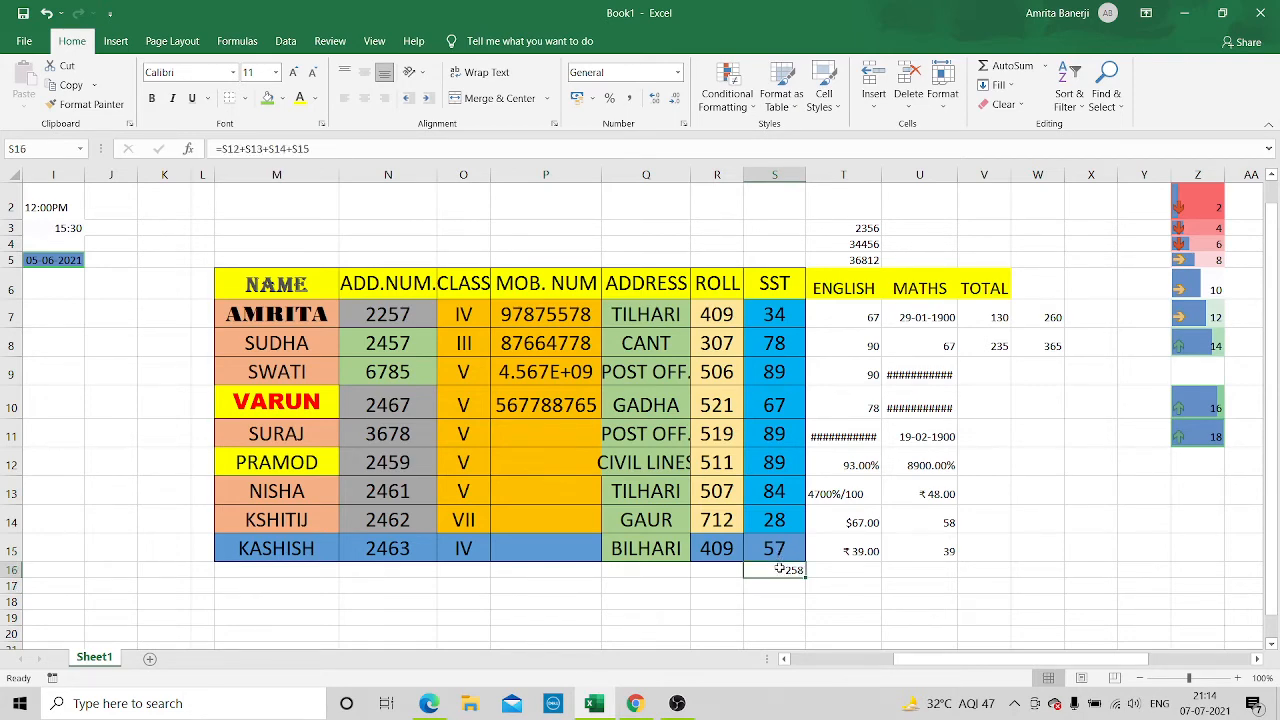
pyautogui.click(767, 584)
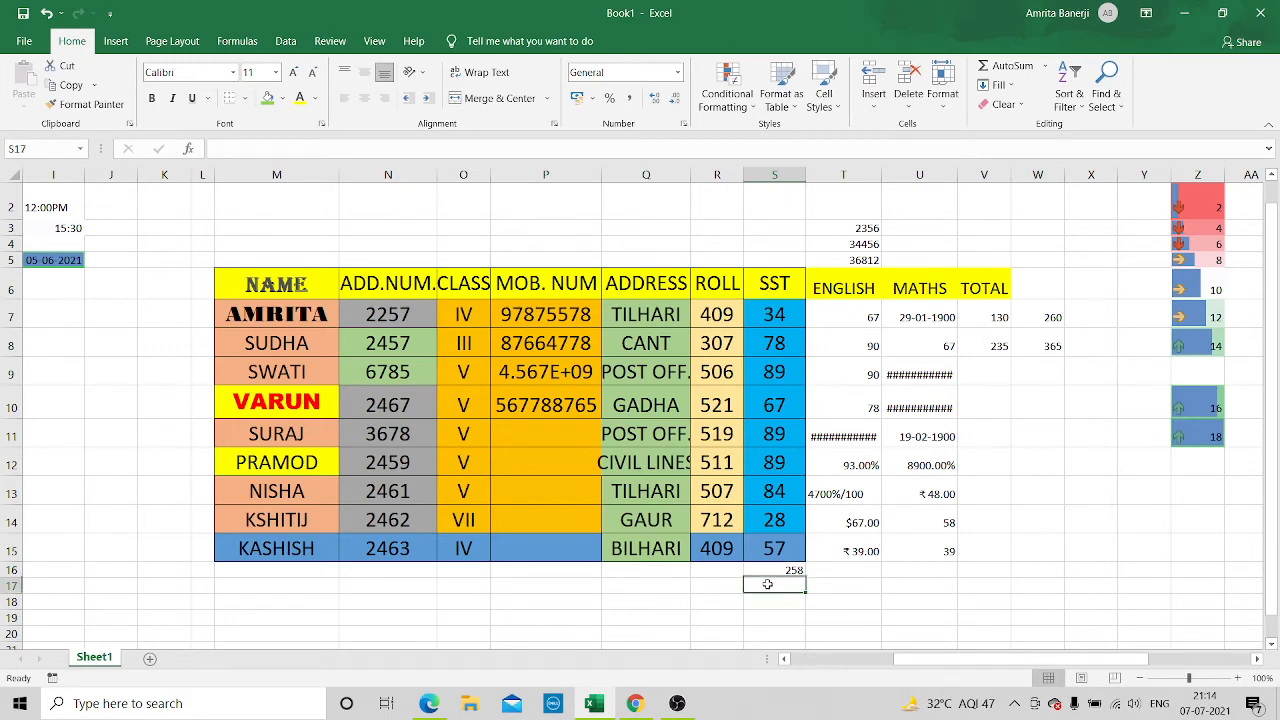
pyautogui.click(285, 148)
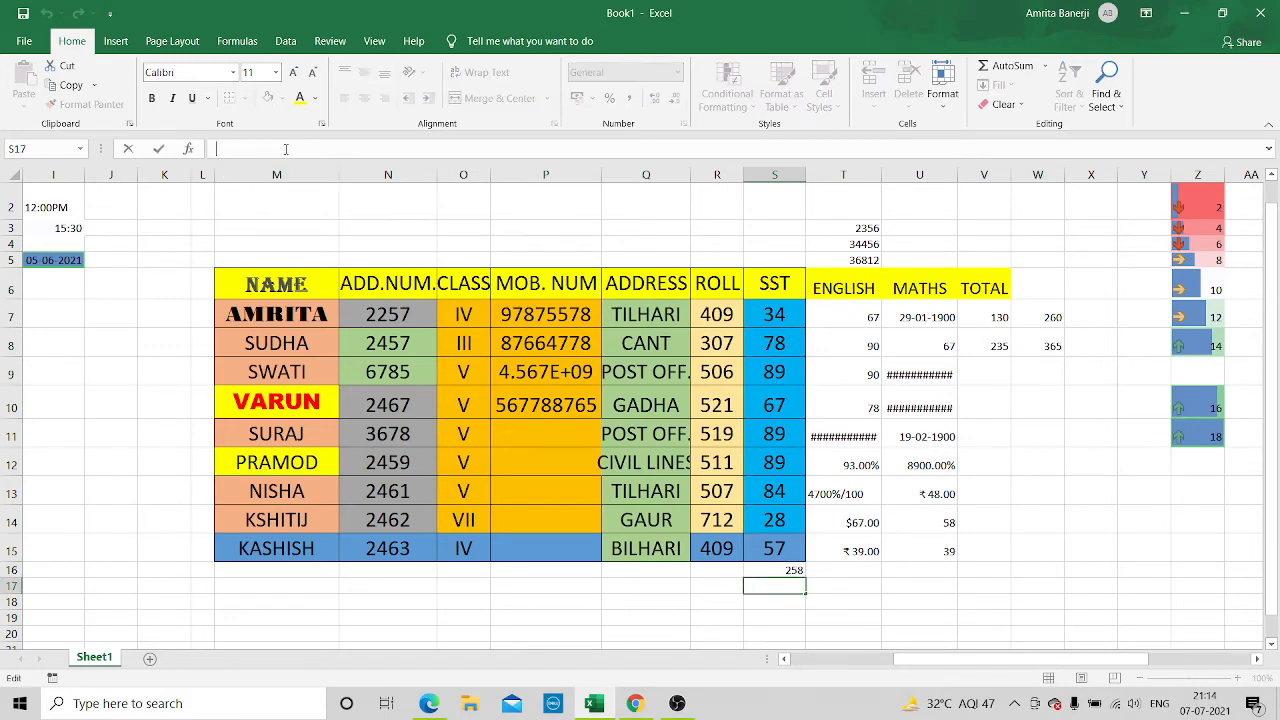
pyautogui.write('=')
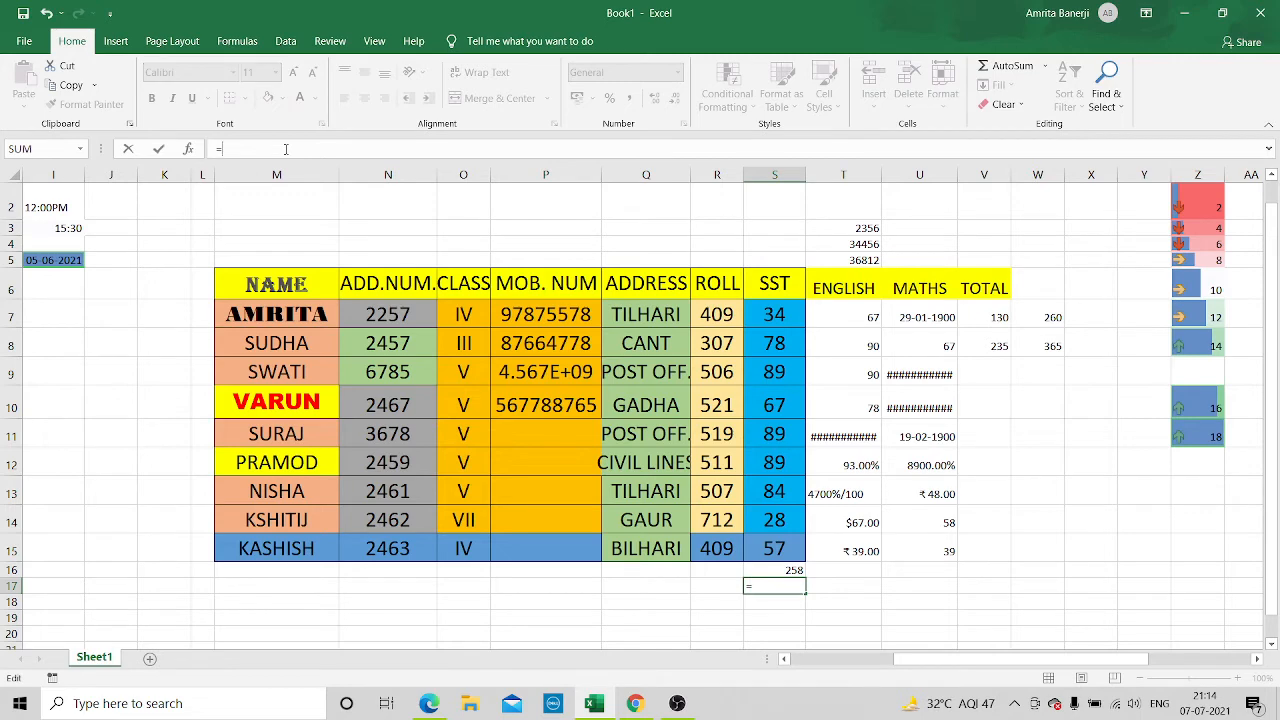
pyautogui.write('S16')
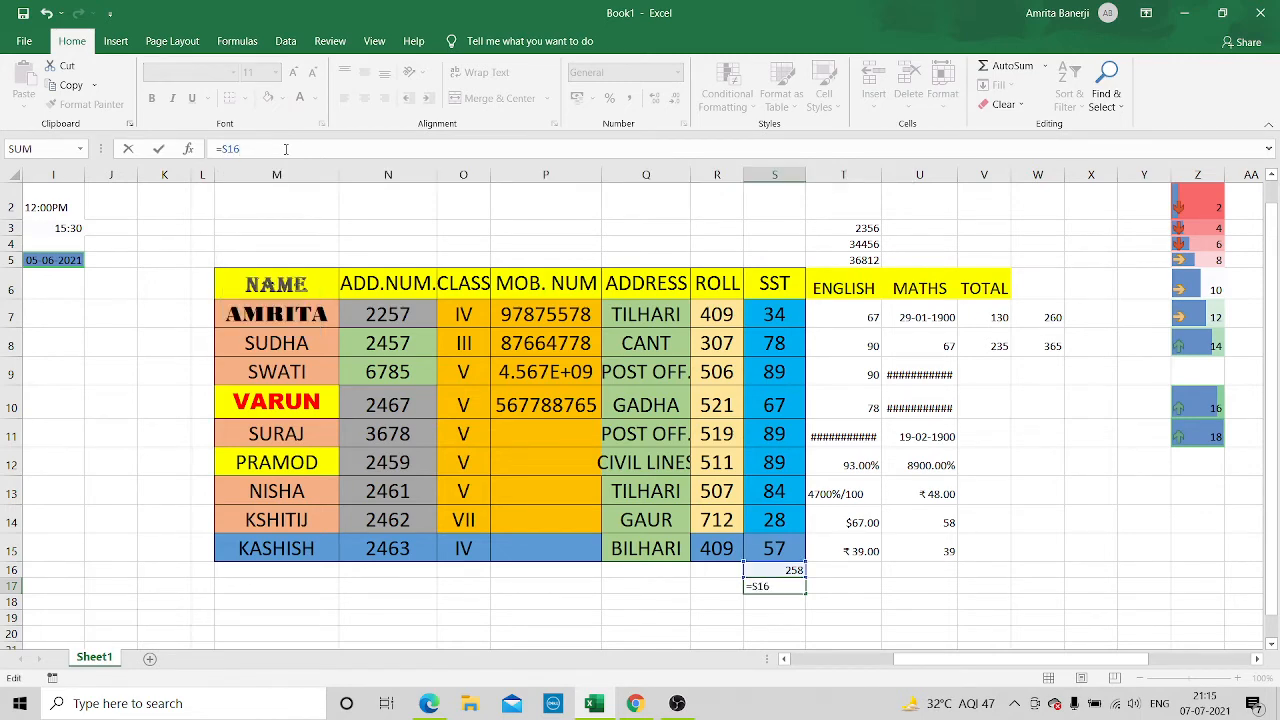
pyautogui.write('/4*100')
pyautogui.press('Return')
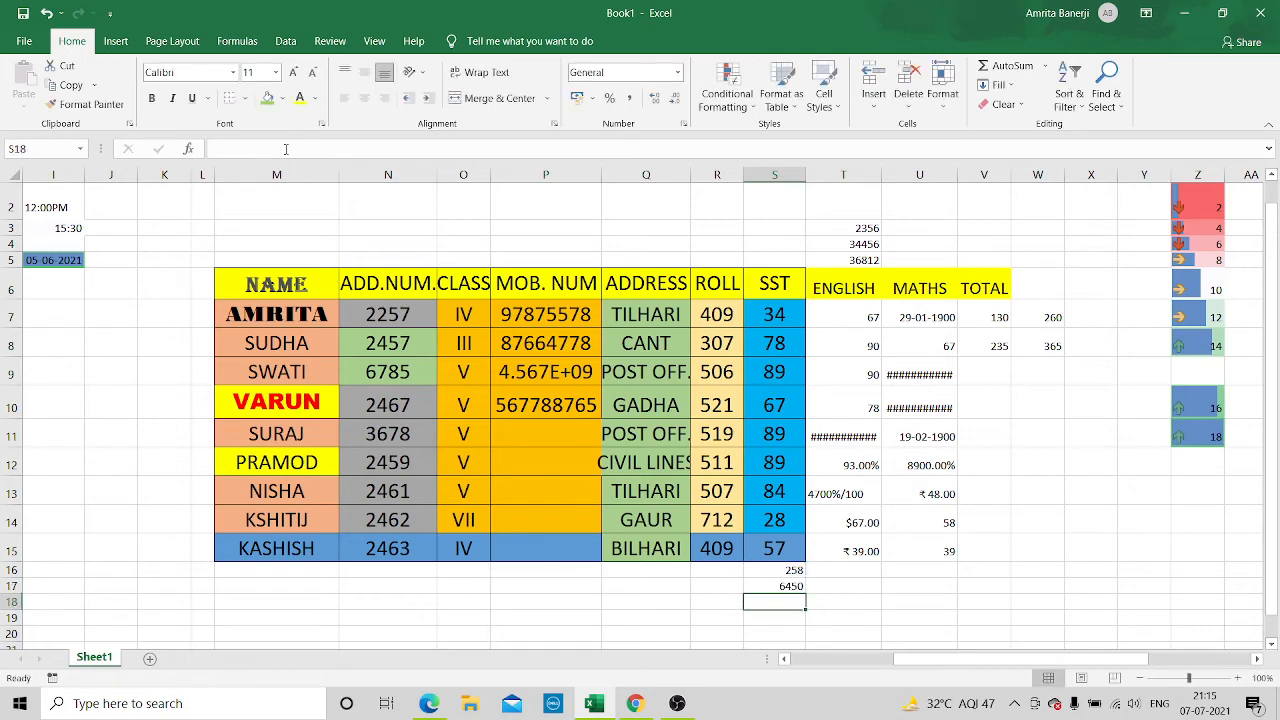
# Change the formula in S17 to =S16/100*4
pyautogui.click(779, 582)
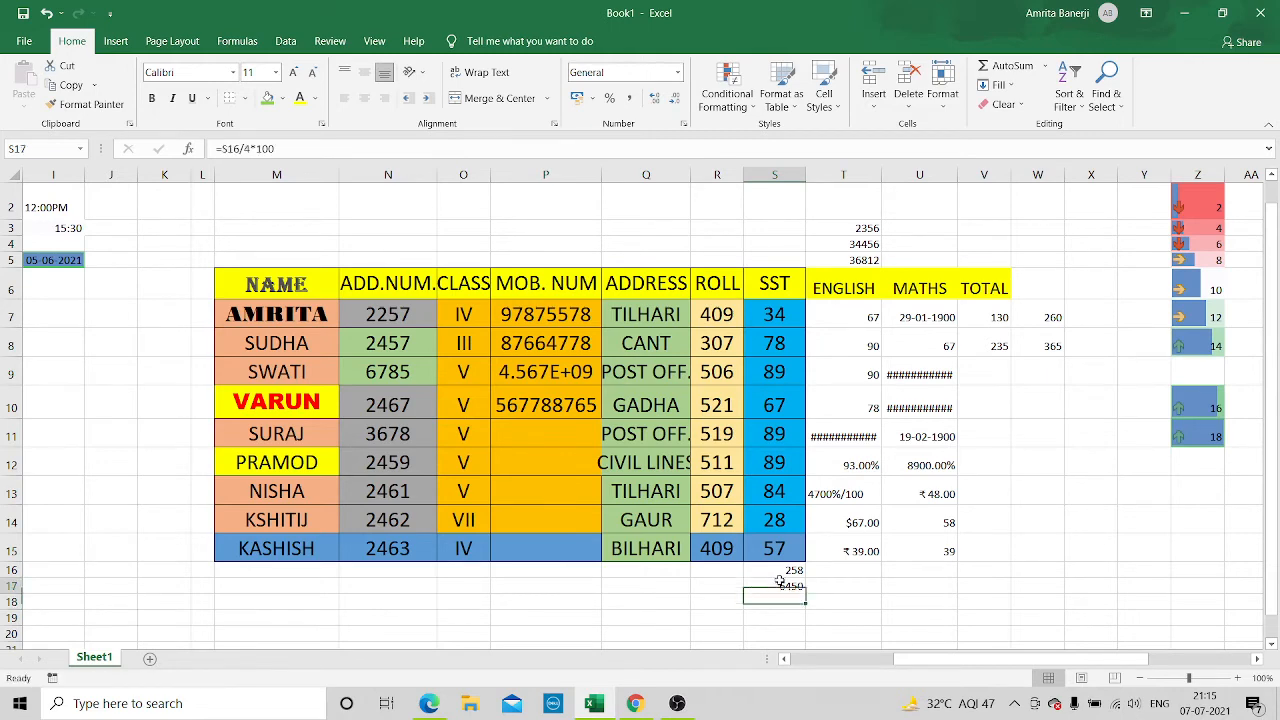
pyautogui.click(281, 148)
pyautogui.press('BackSpace')
pyautogui.press('BackSpace')
pyautogui.press('BackSpace')
pyautogui.press('BackSpace')
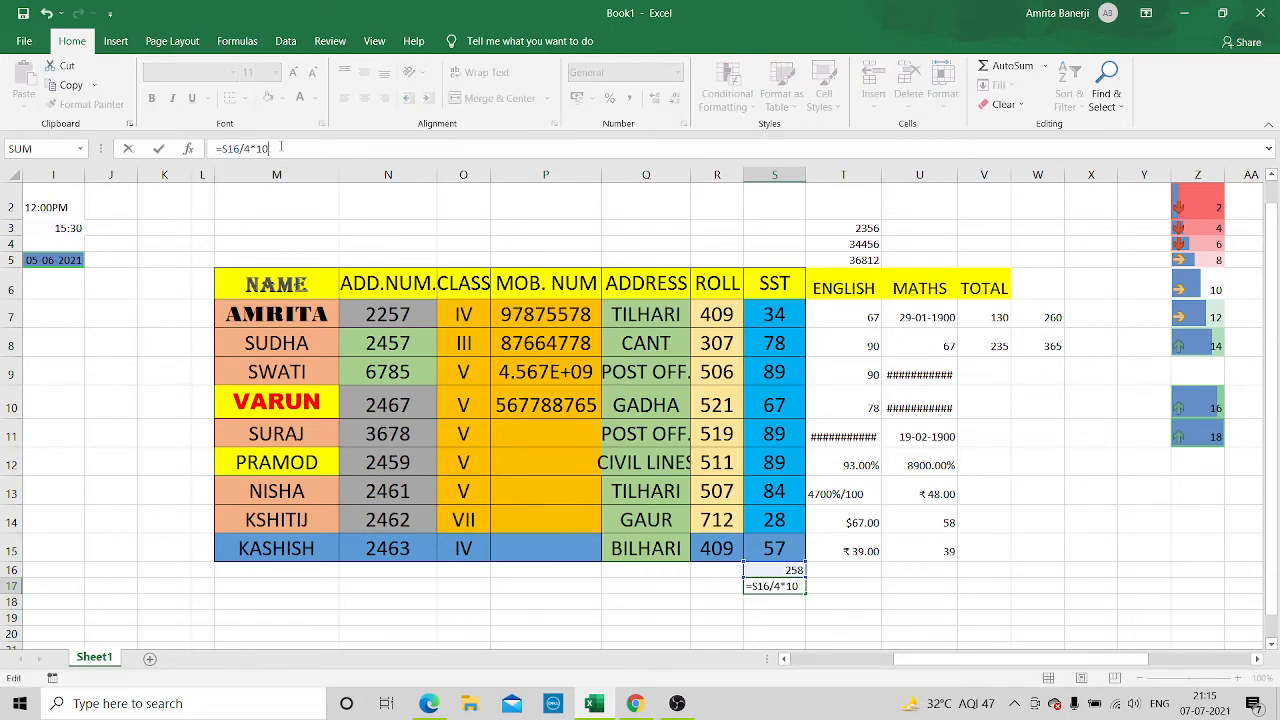
pyautogui.press('BackSpace')
pyautogui.write('10')
pyautogui.write('0*4')
pyautogui.press('Return')
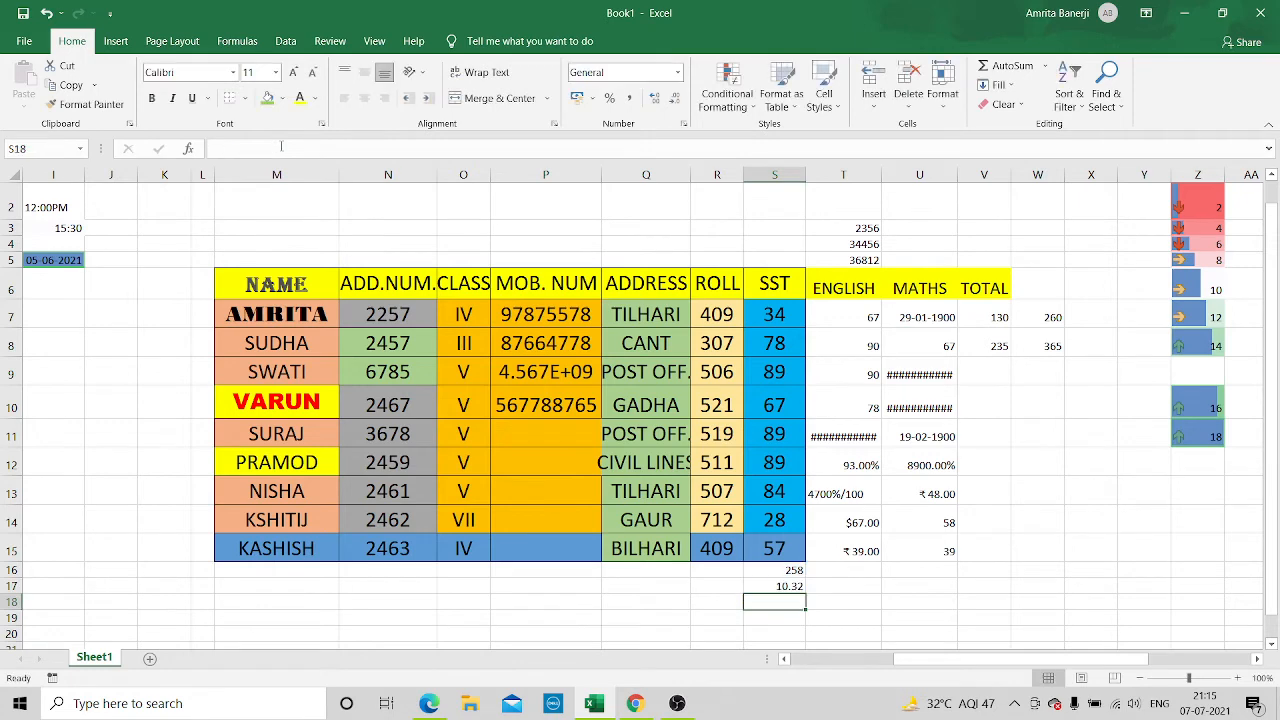
# Correct the percentage formula in S17 to =S16/400*100
pyautogui.click(760, 583)
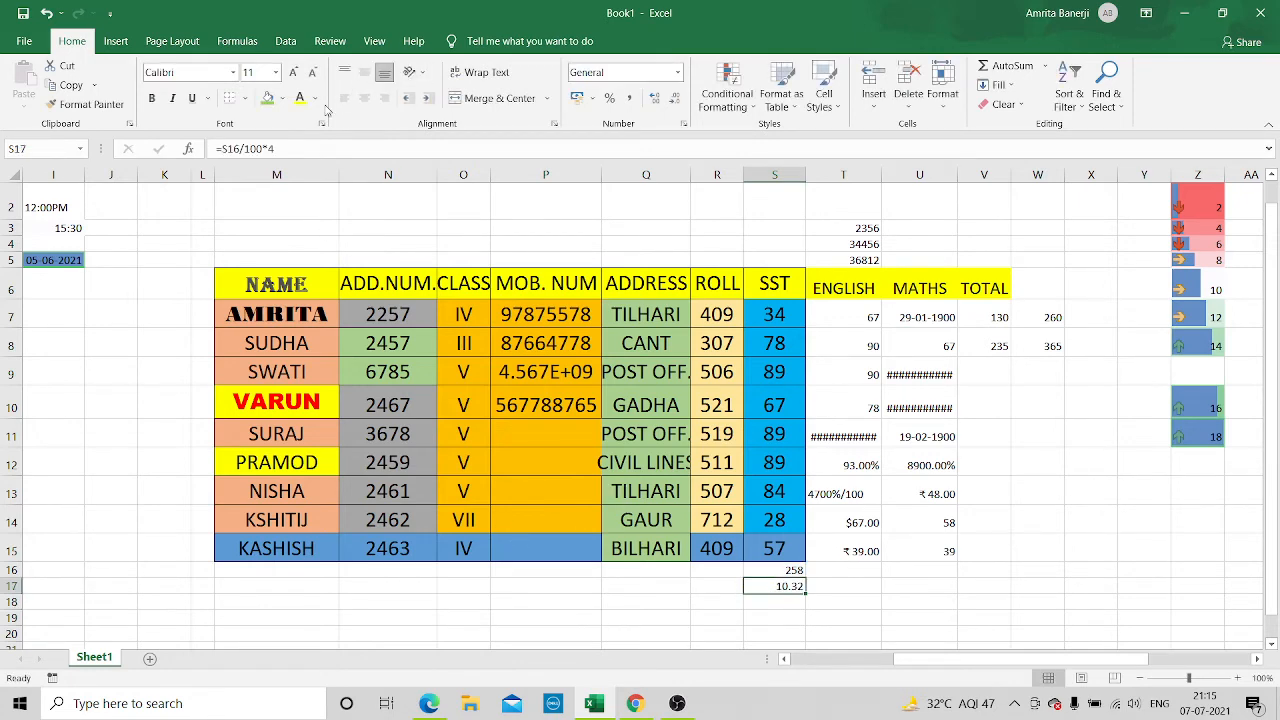
pyautogui.click(307, 148)
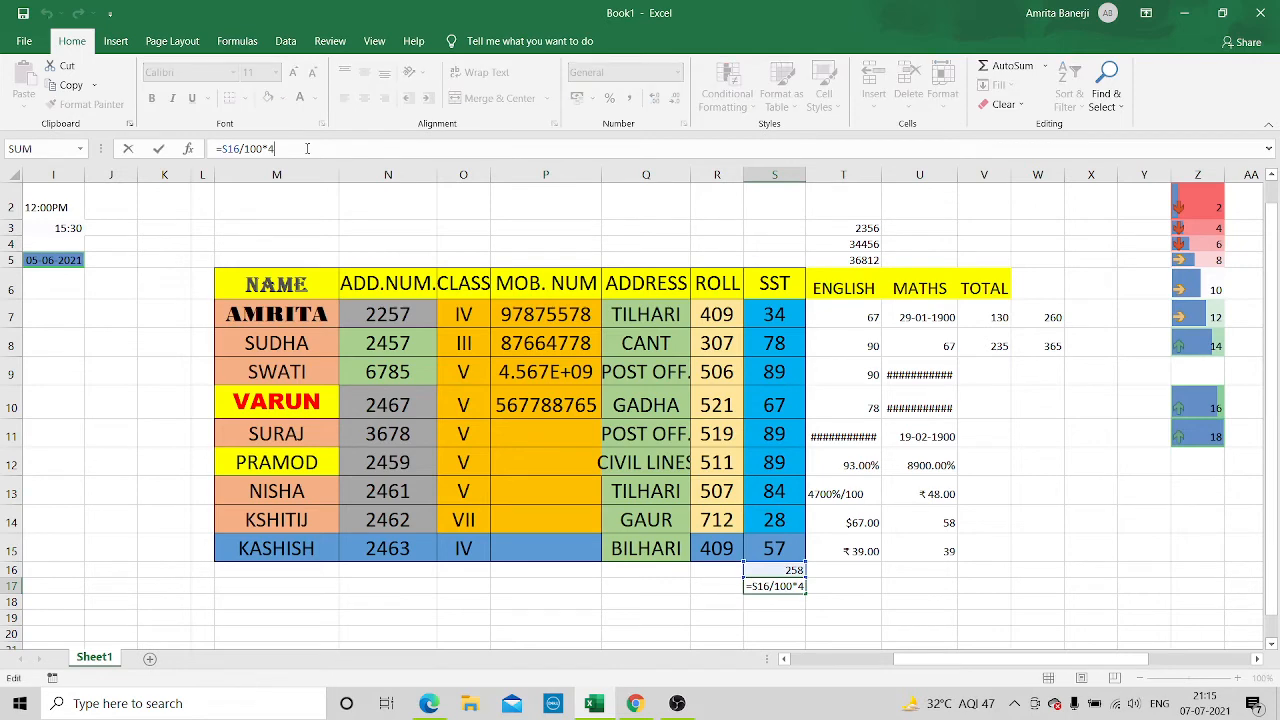
pyautogui.press('BackSpace')
pyautogui.press('BackSpace')
pyautogui.press('BackSpace')
pyautogui.write('00')
pyautogui.press('Return')
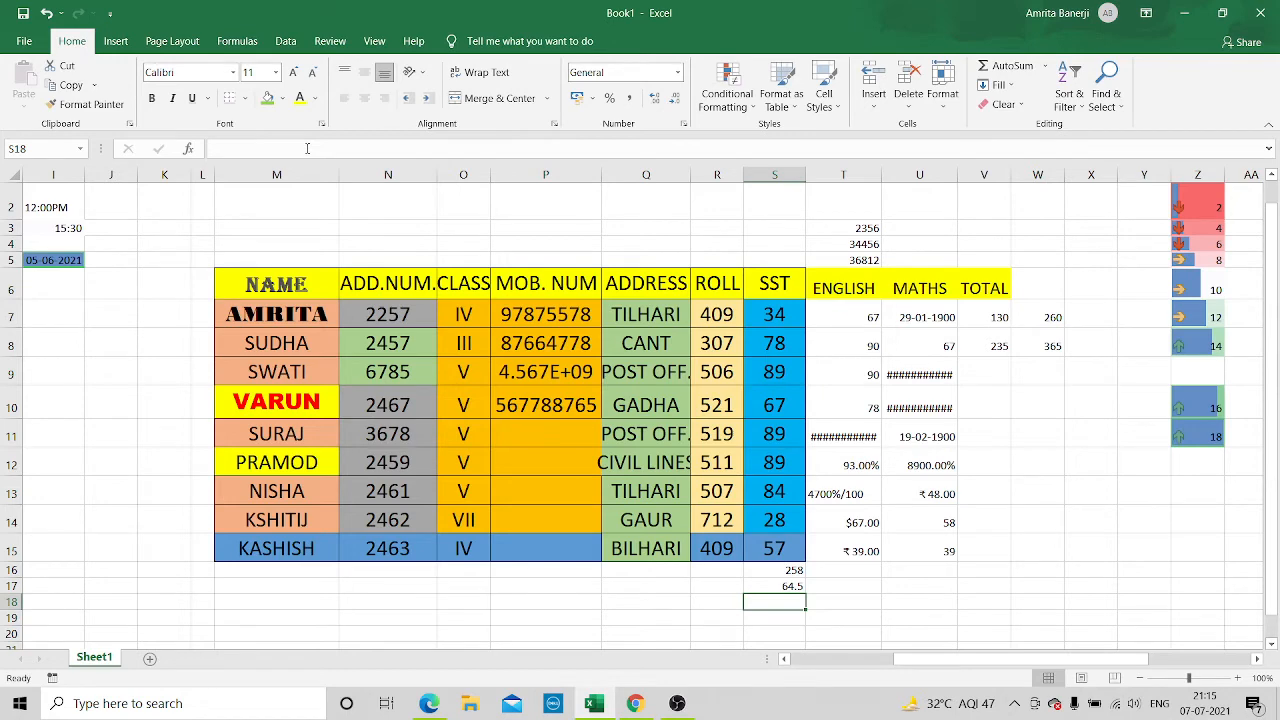
# Copy the percentage formula from S17 into T17, below the English marks
pyautogui.click(759, 585)
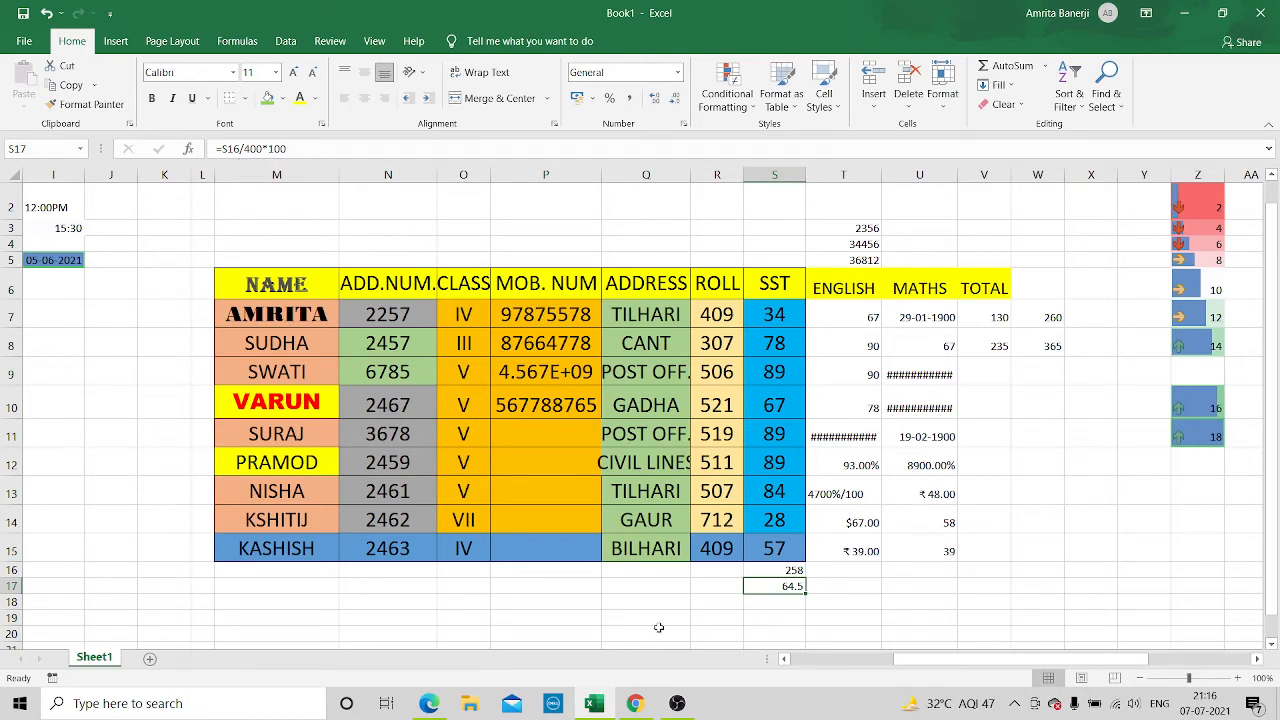
pyautogui.rightClick(773, 583)
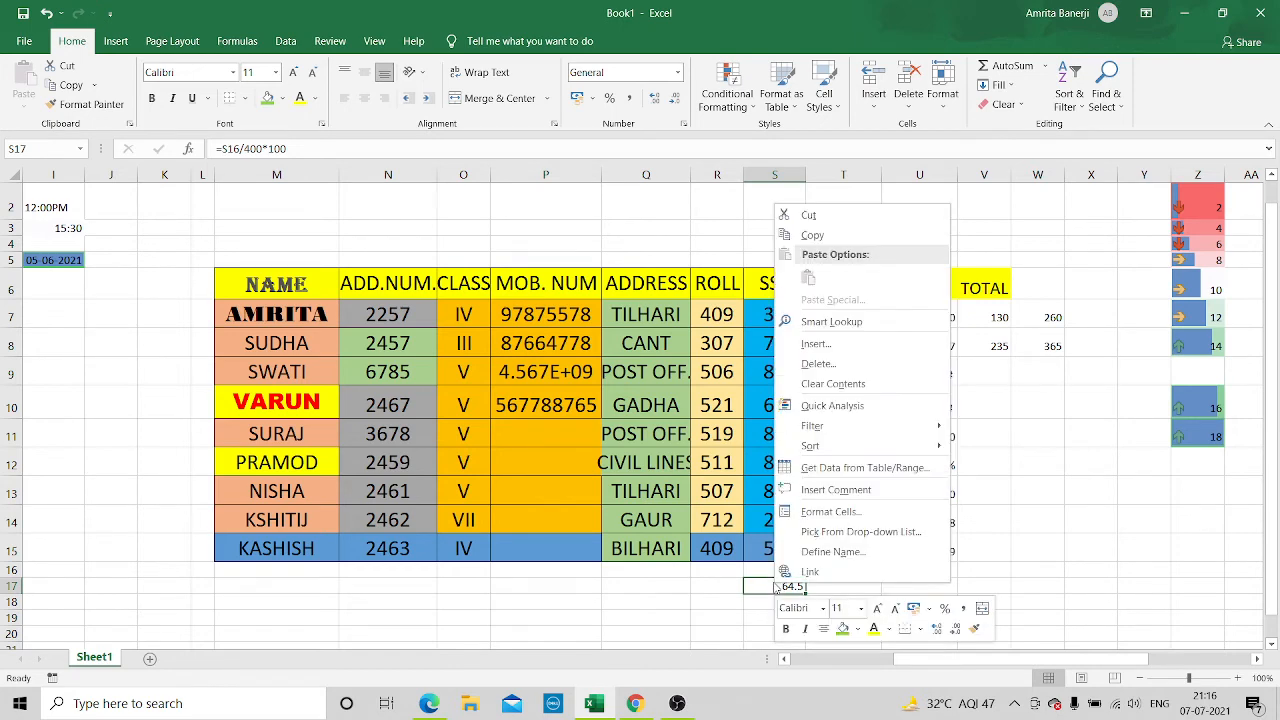
pyautogui.click(851, 226)
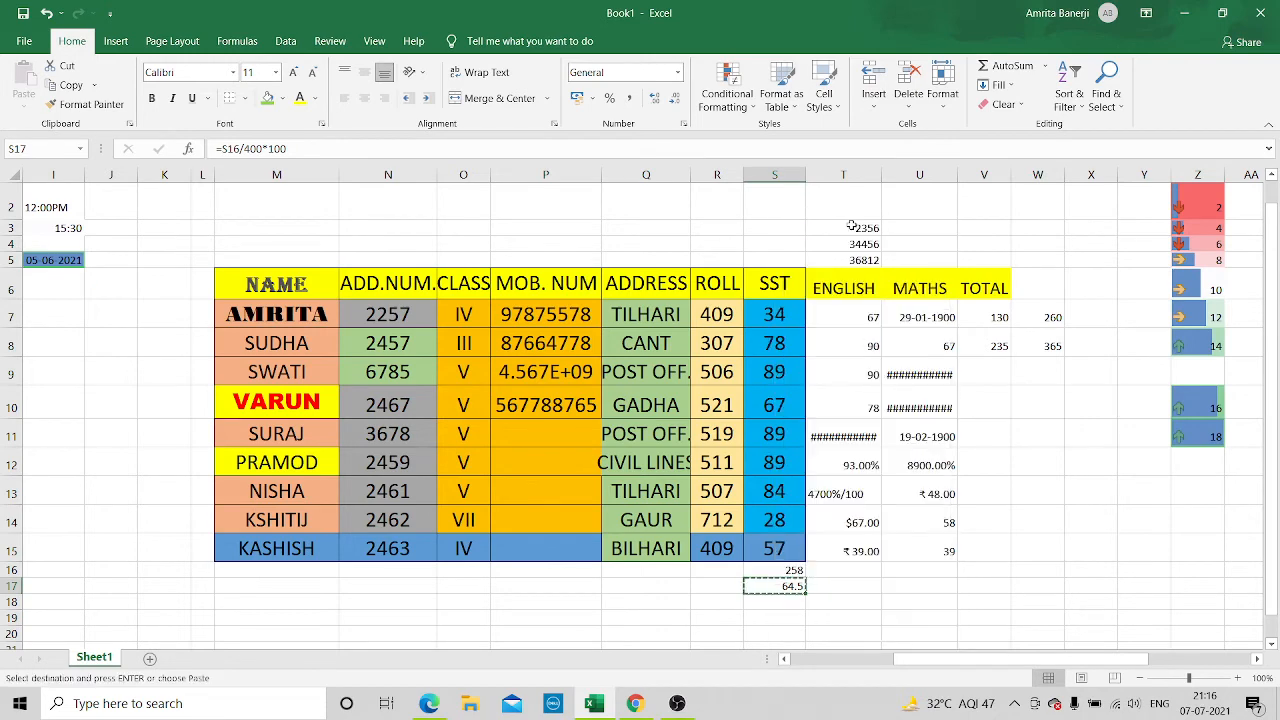
pyautogui.rightClick(876, 589)
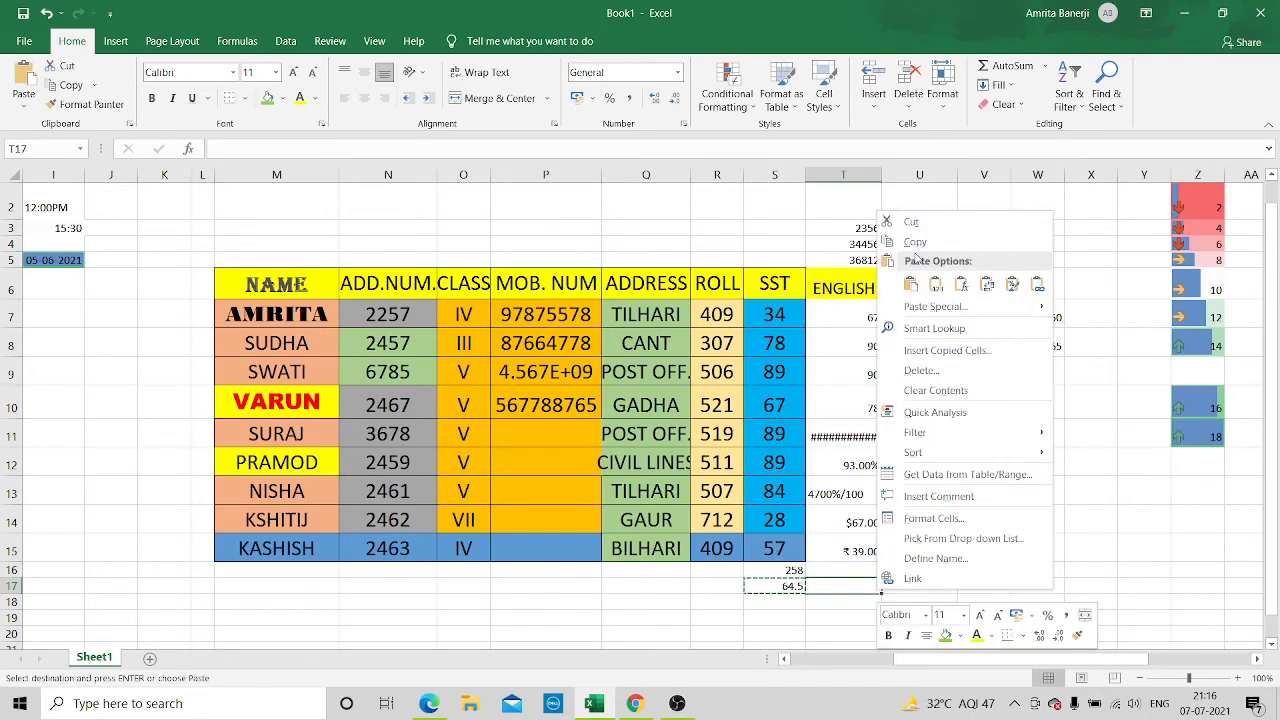
pyautogui.click(910, 285)
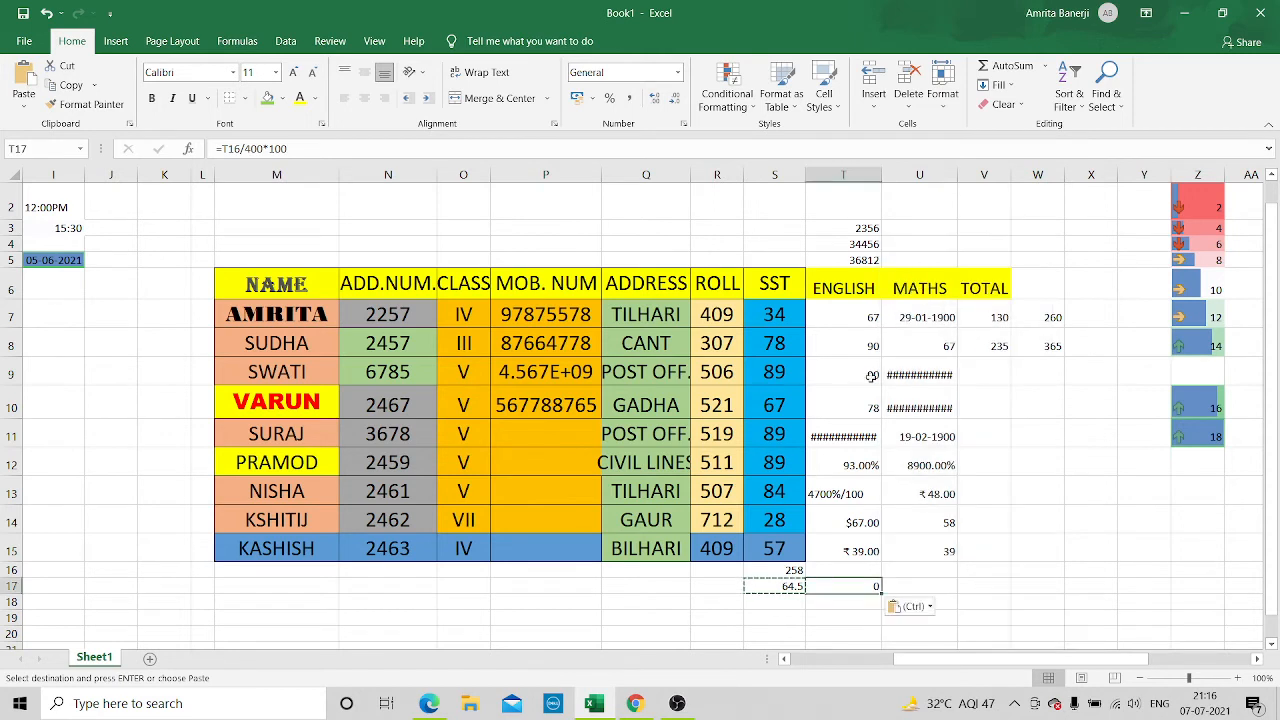
# Compare the original formula in S17 with its pasted copy in T17 to examine their cell references
pyautogui.click(917, 585)
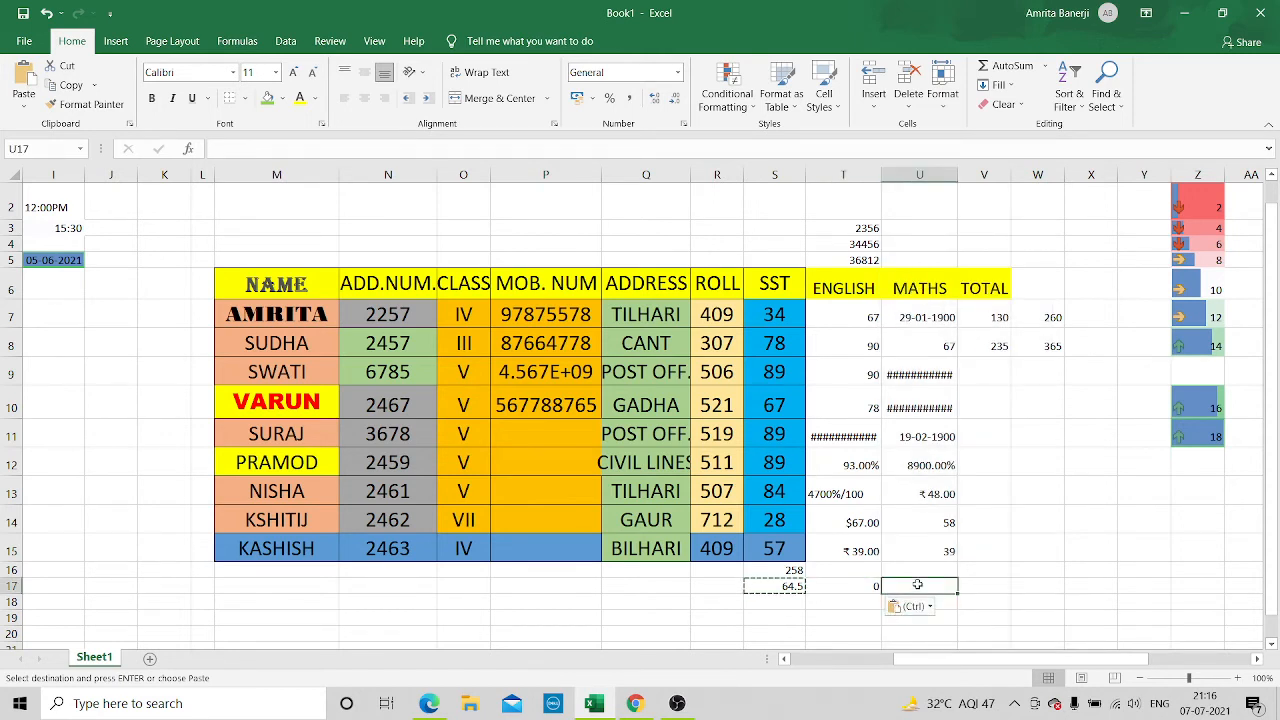
pyautogui.click(836, 585)
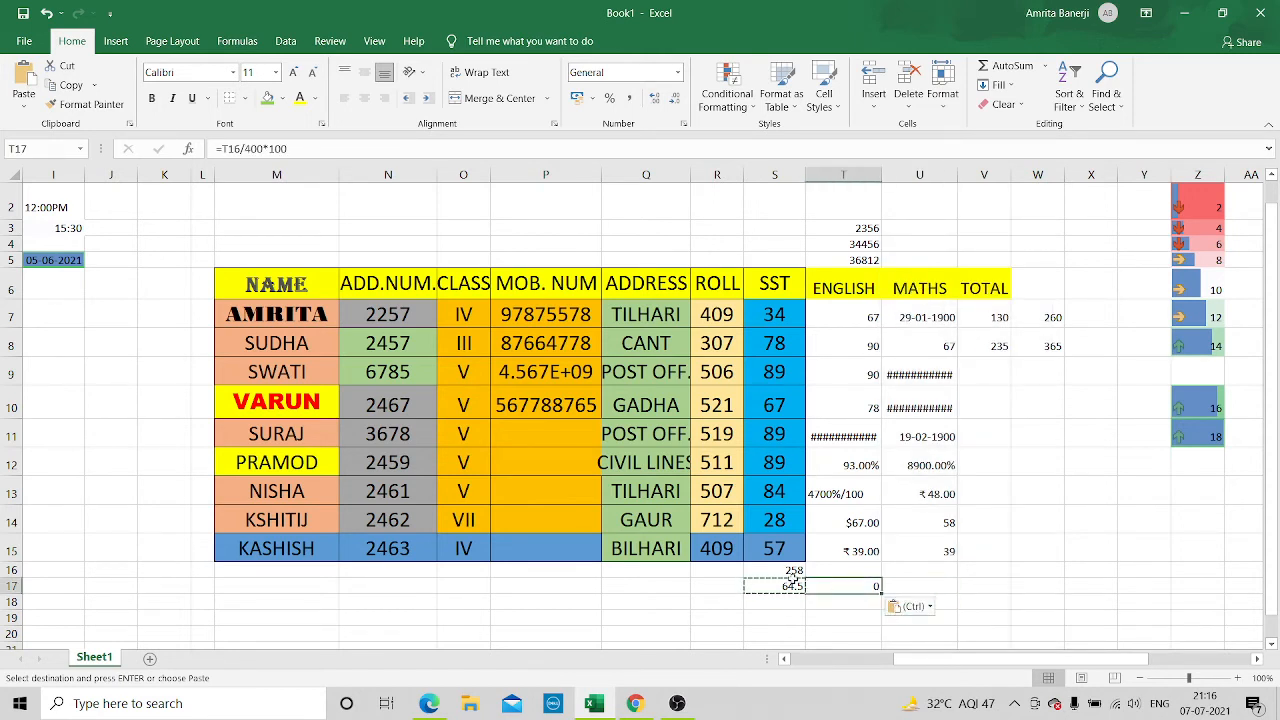
pyautogui.click(788, 588)
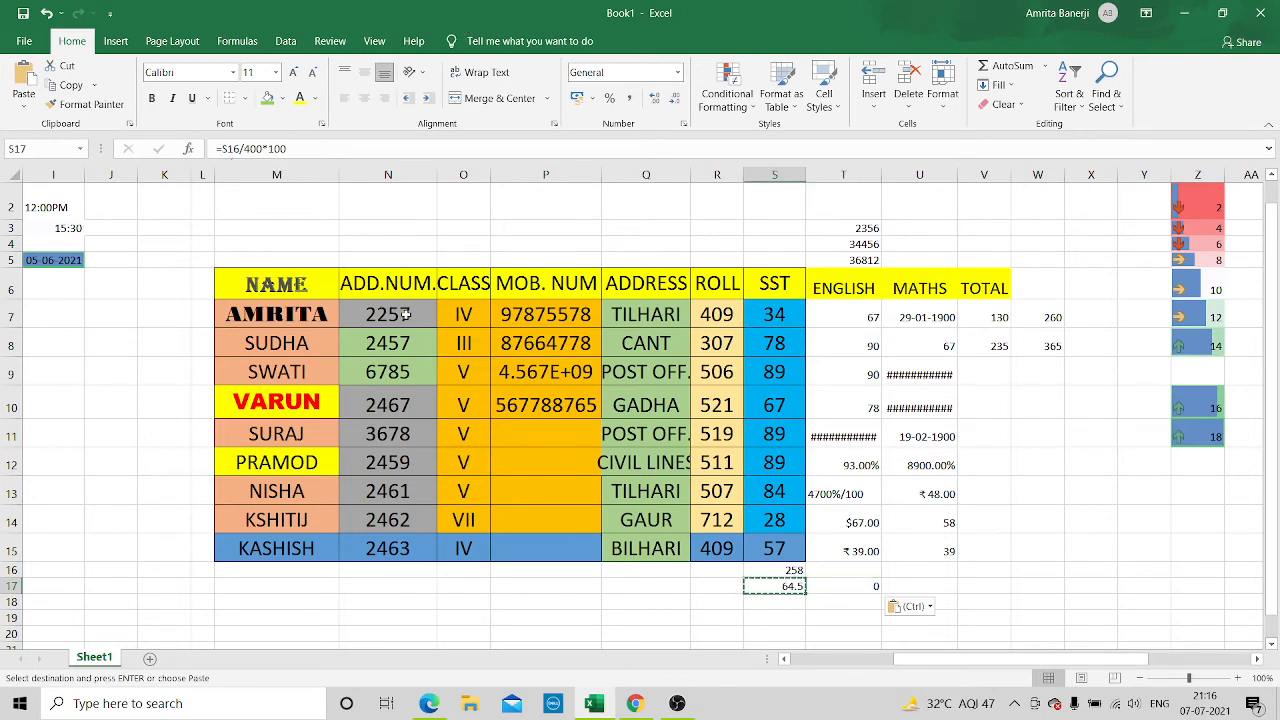
pyautogui.click(839, 580)
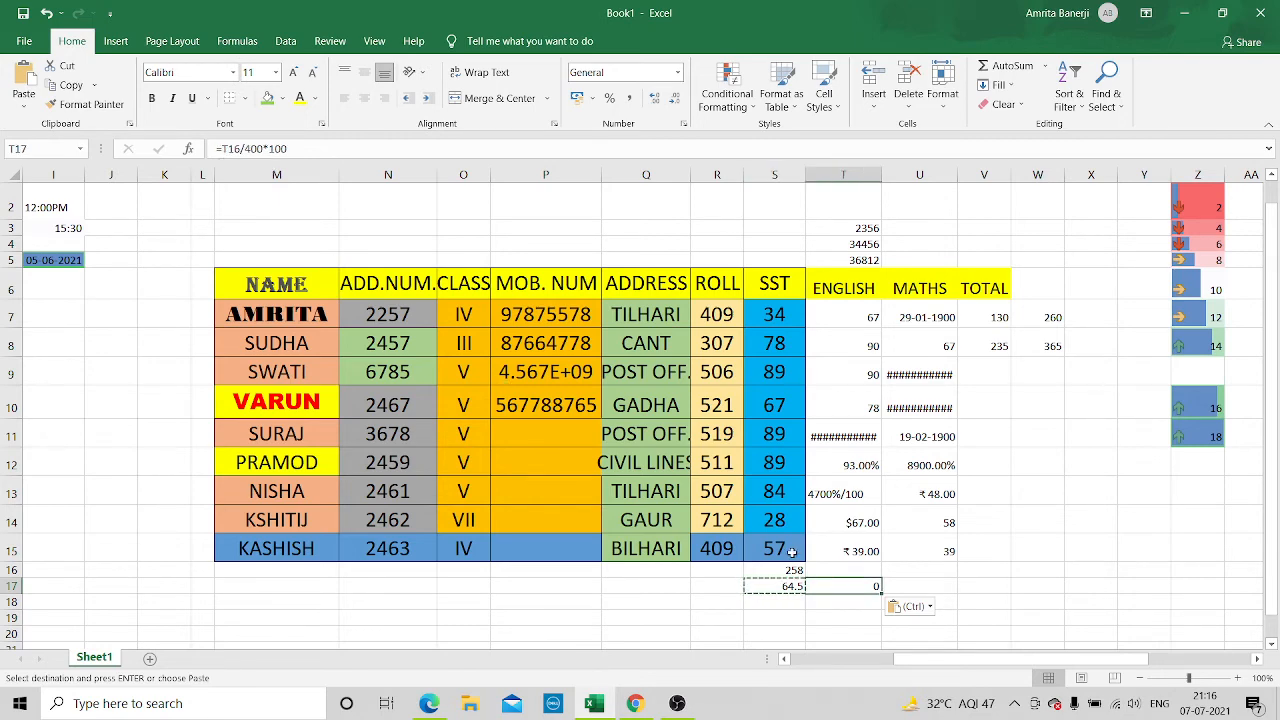
pyautogui.click(788, 584)
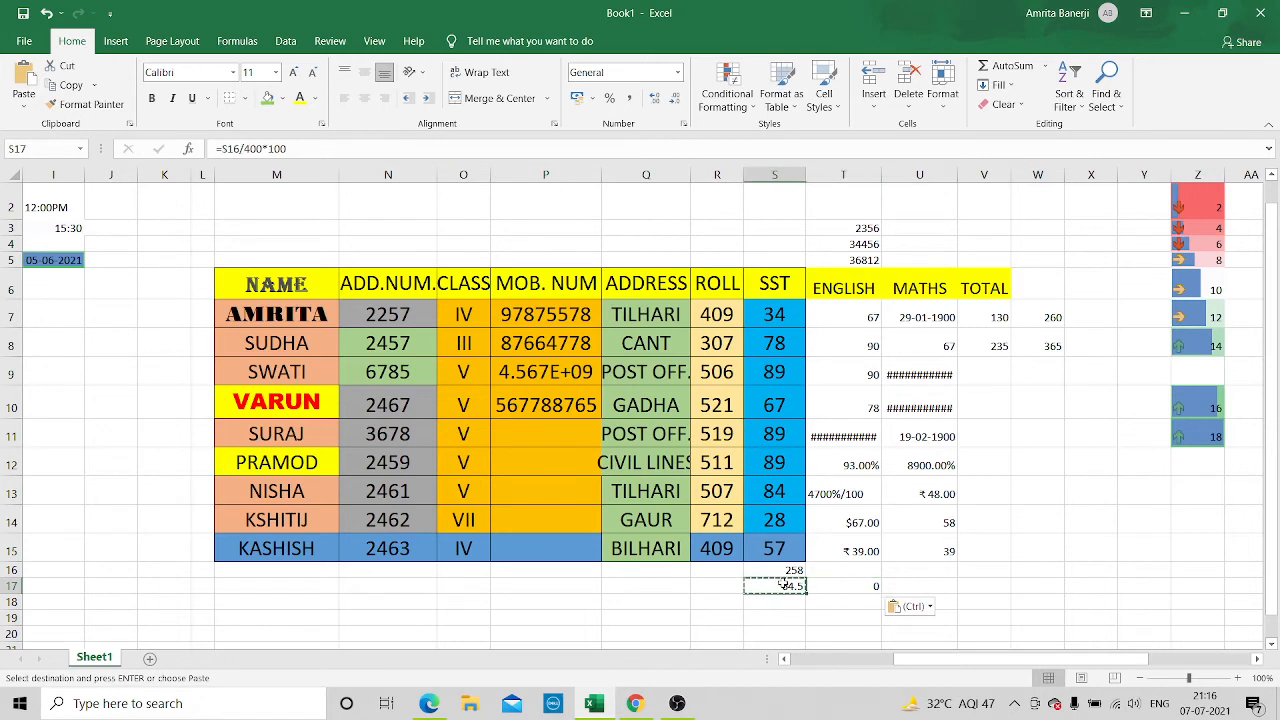
pyautogui.click(830, 588)
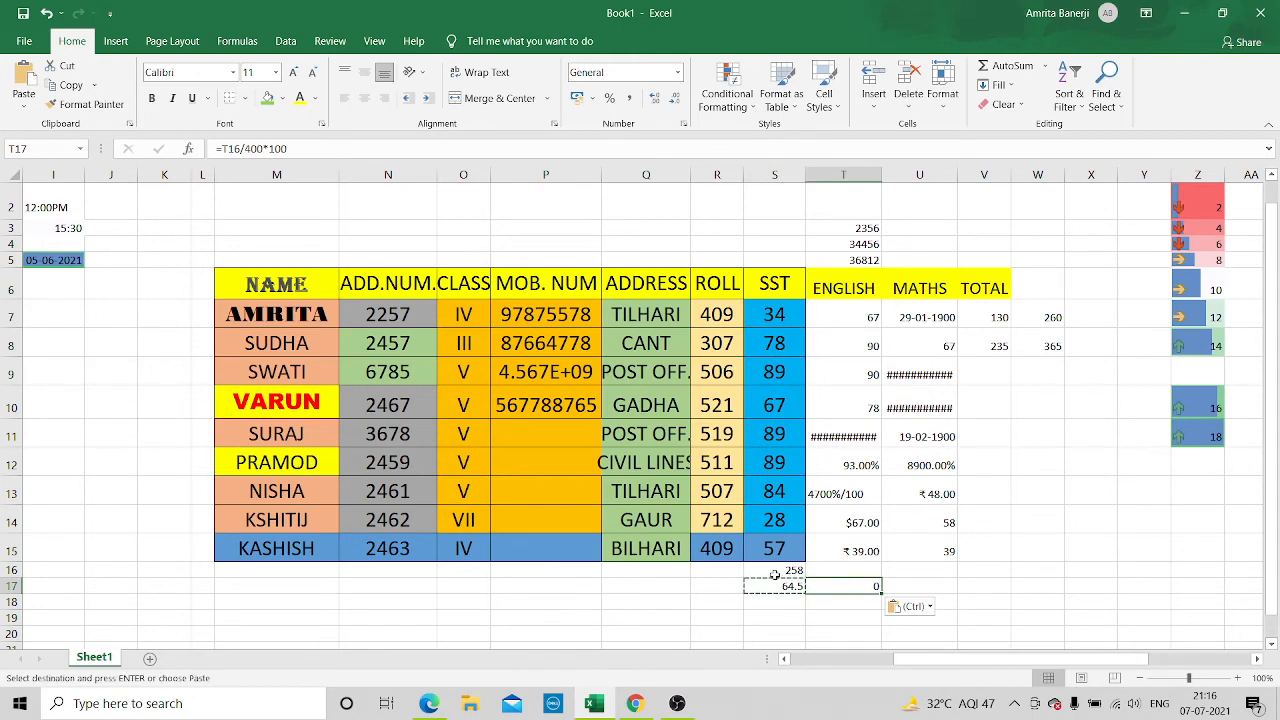
pyautogui.click(860, 528)
pyautogui.moveTo(857, 550); pyautogui.dragTo(849, 585)
pyautogui.click(849, 585)
pyautogui.click(775, 584)
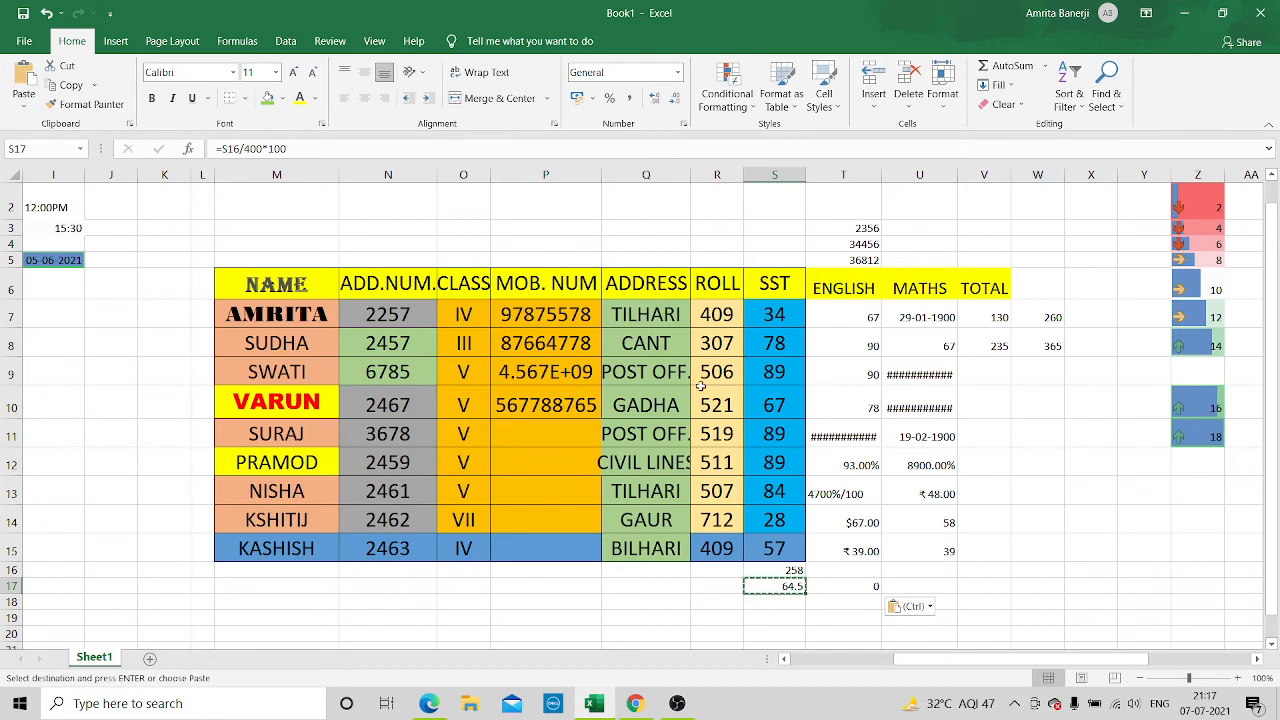
# Copy the first student's name from M7 with its formatting into J11 and widen column J to fit it
pyautogui.click(312, 316)
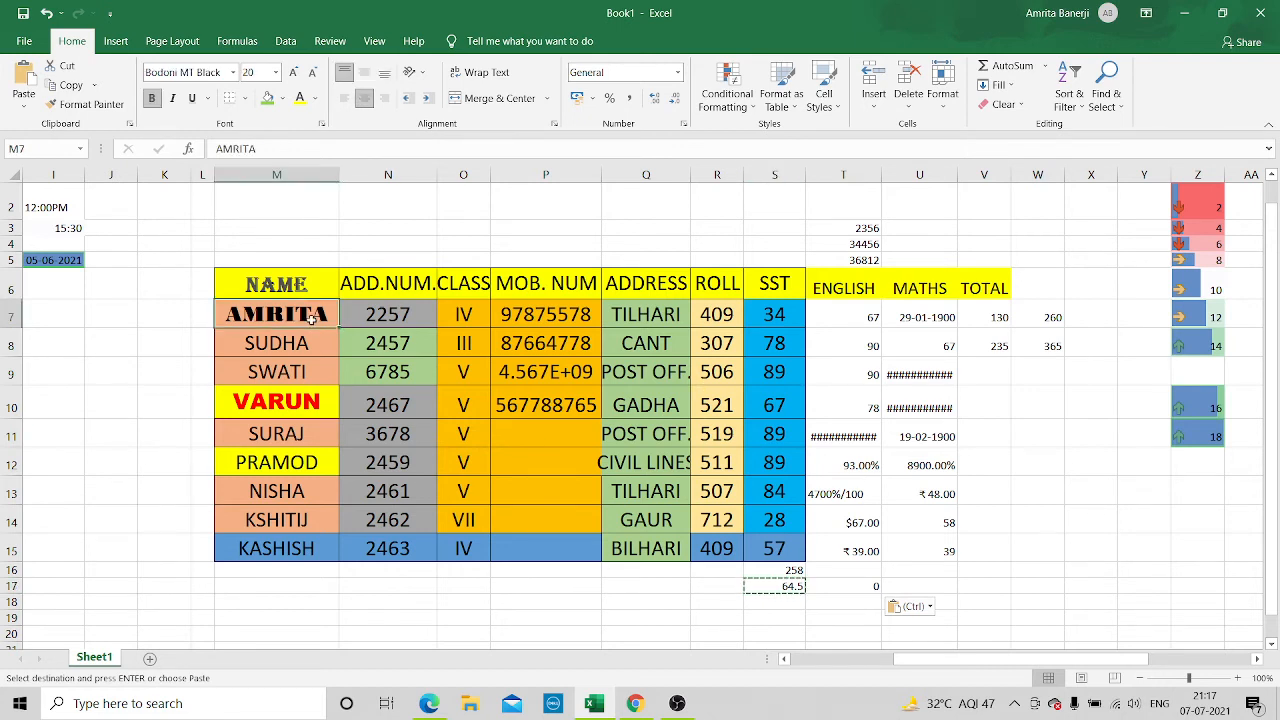
pyautogui.rightClick(312, 316)
pyautogui.click(360, 315)
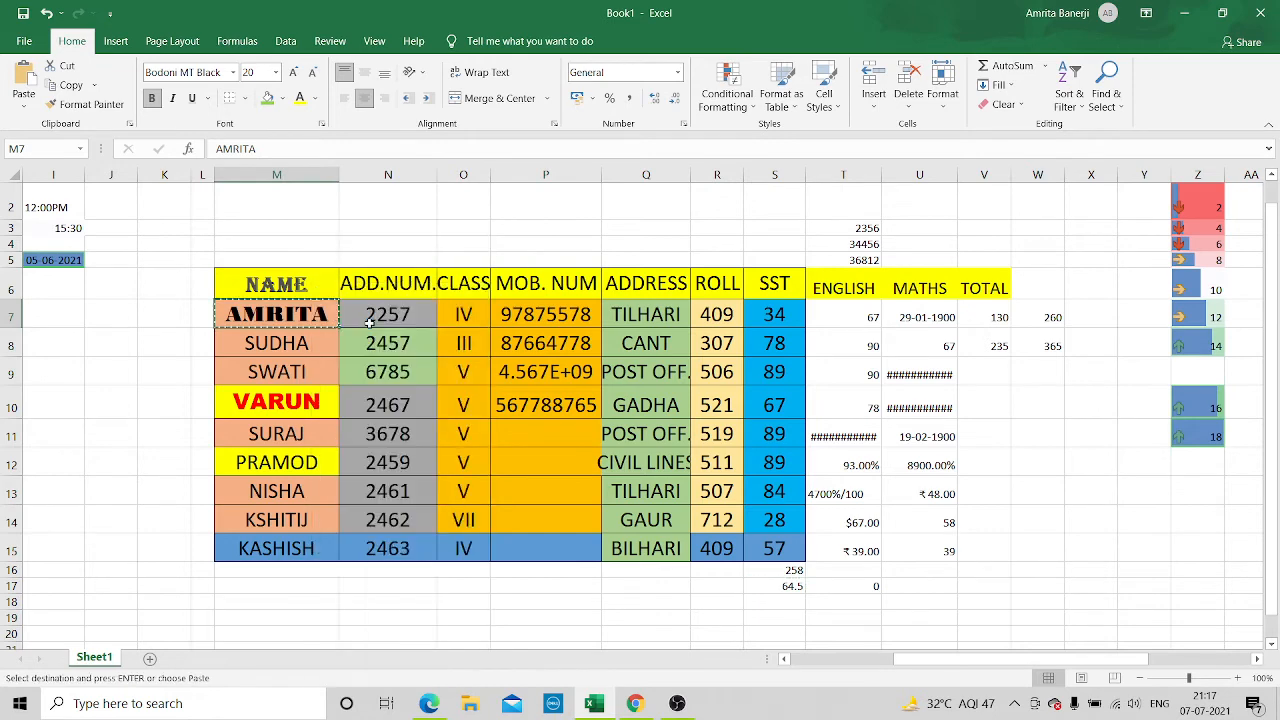
pyautogui.press('Right')
pyautogui.click(88, 440)
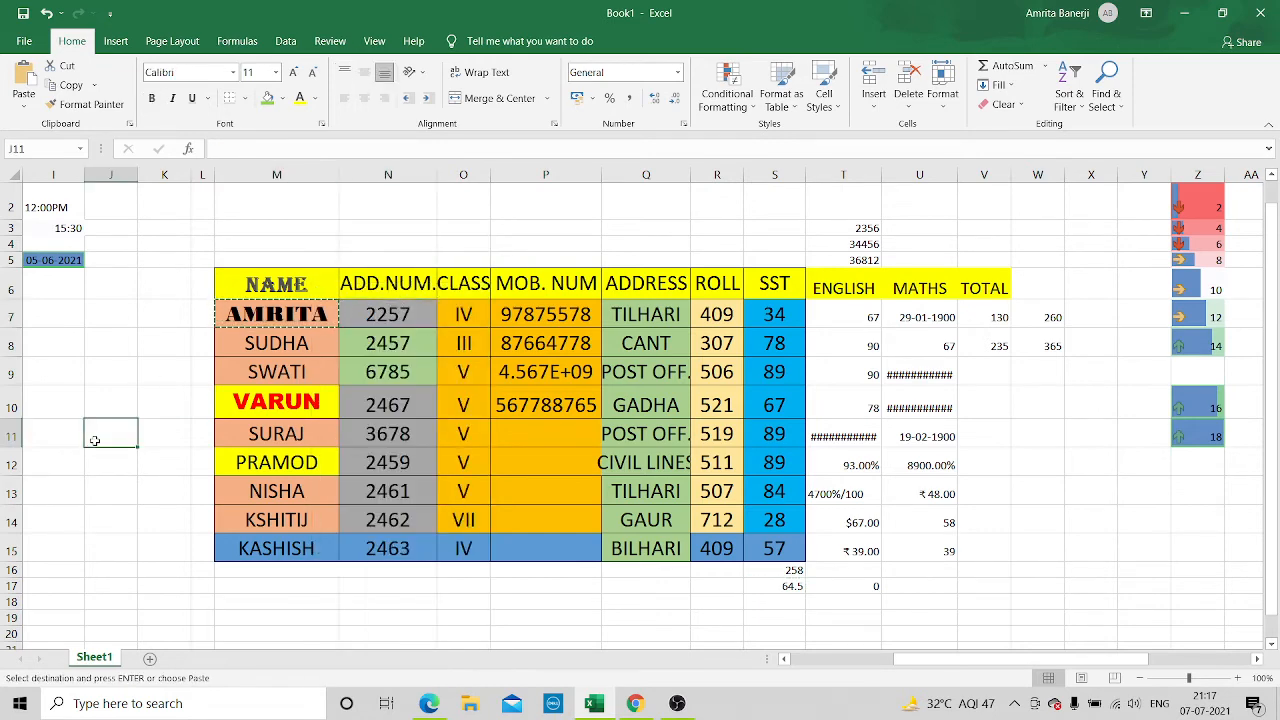
pyautogui.rightClick(88, 440)
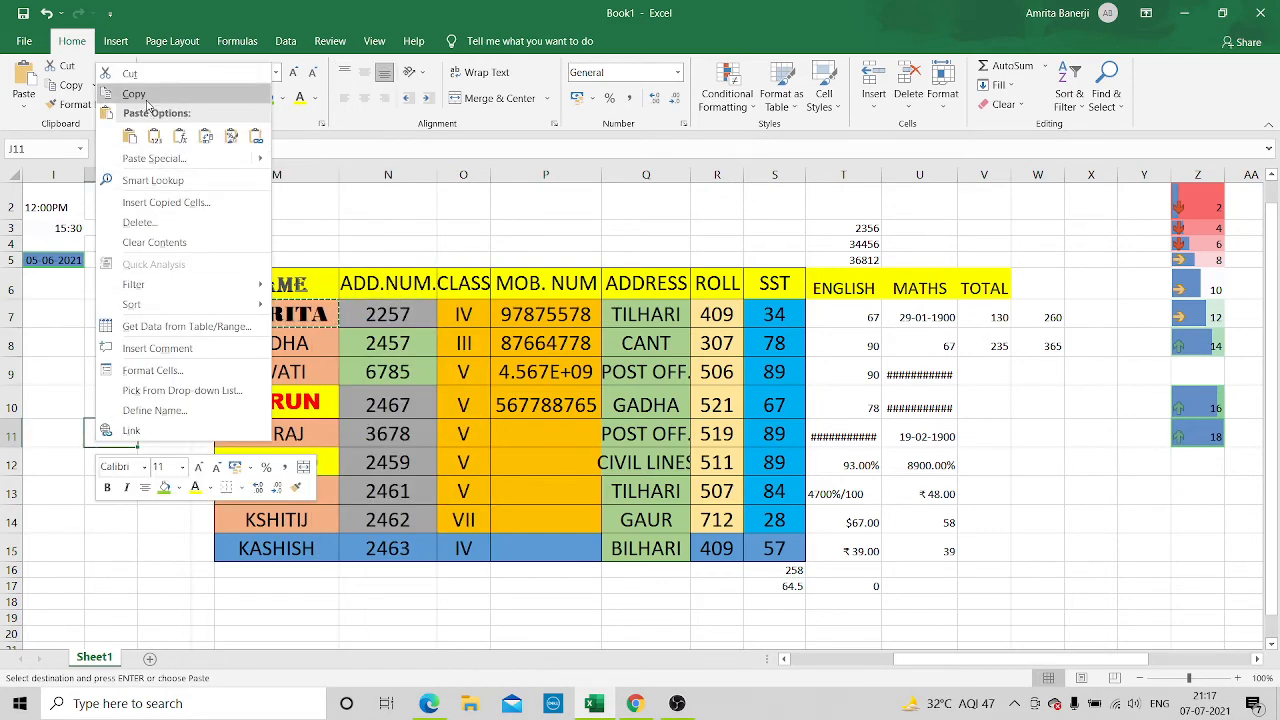
pyautogui.click(129, 134)
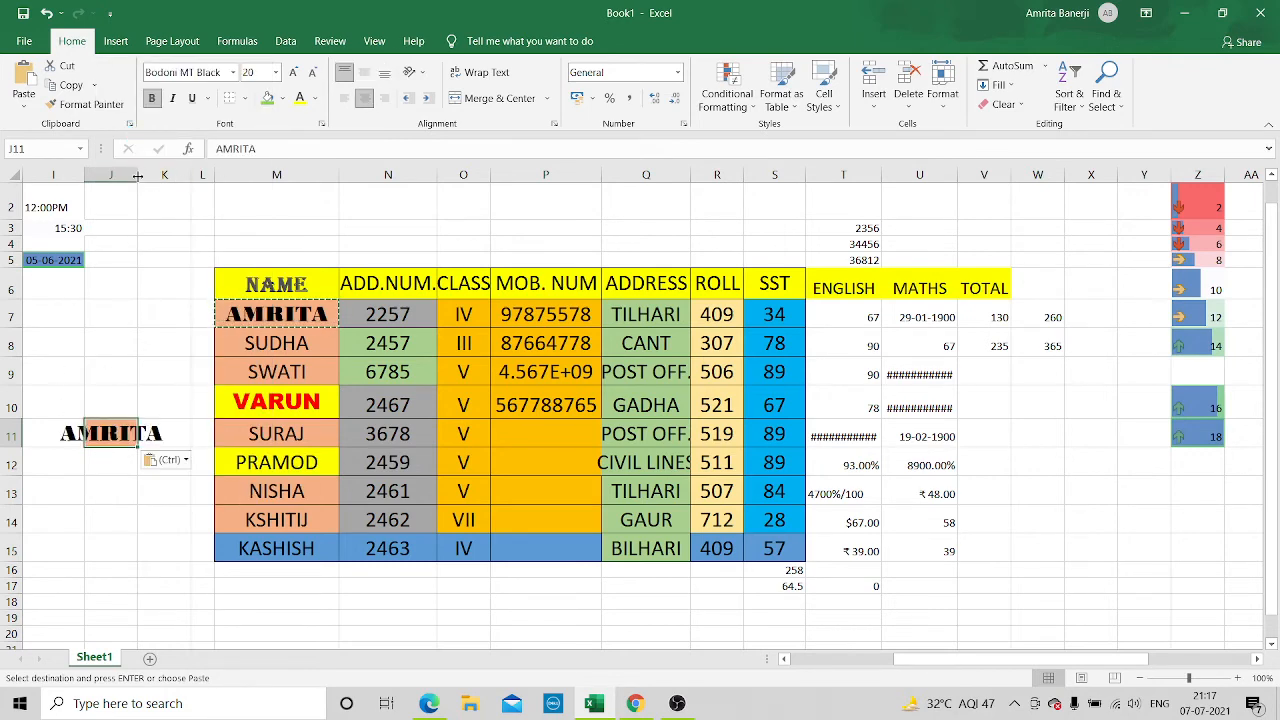
pyautogui.moveTo(138, 175); pyautogui.dragTo(181, 184)
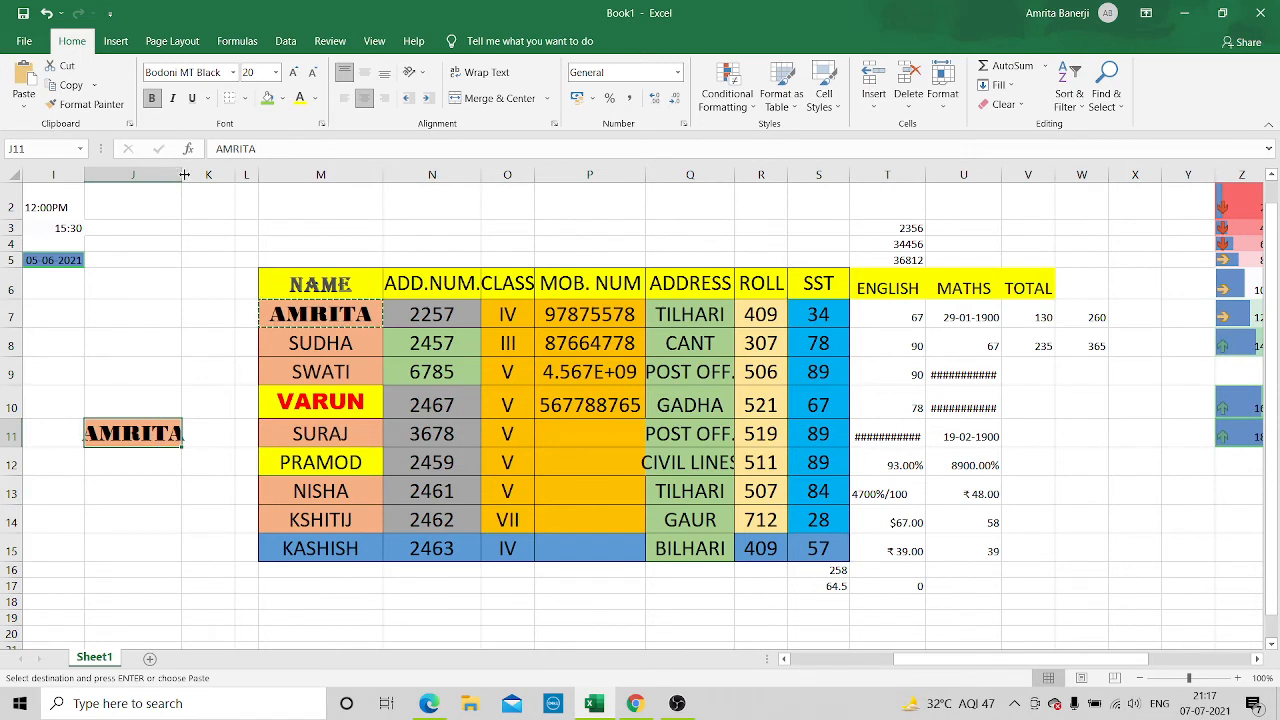
pyautogui.moveTo(182, 175); pyautogui.dragTo(196, 180)
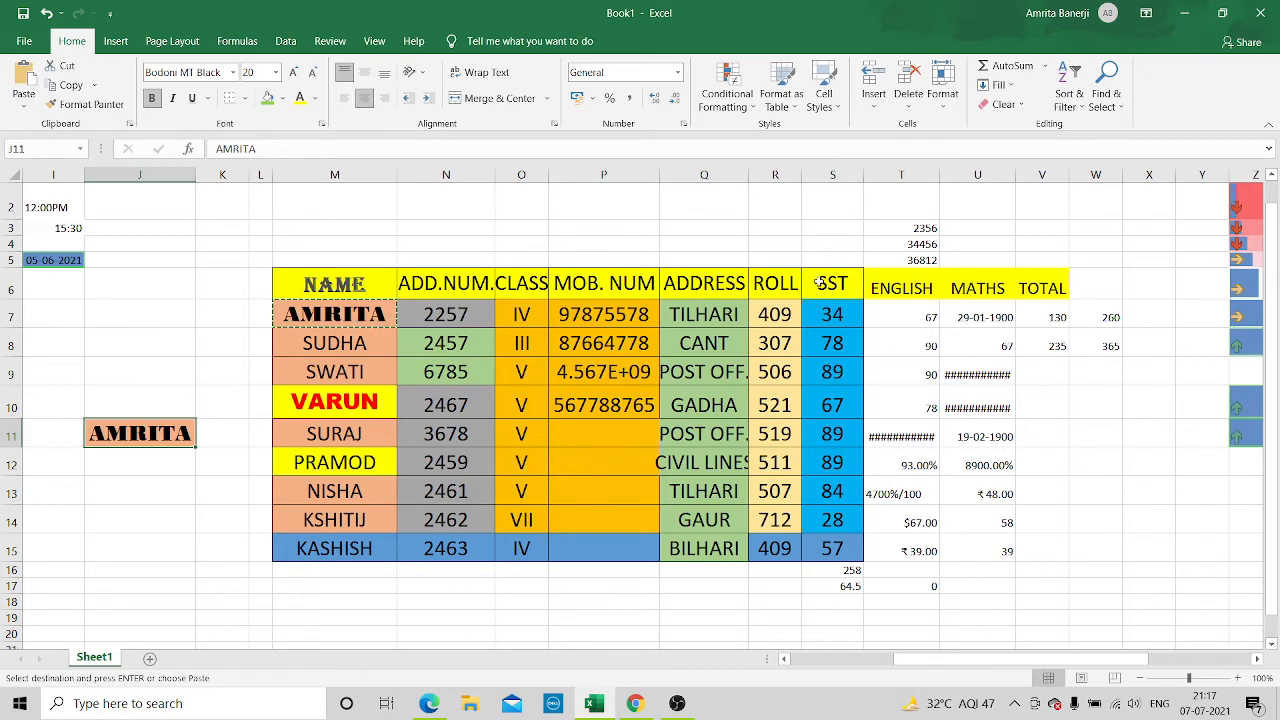
# Move the second student's name from M8 to P18 with cut and paste, keeping its formatting
pyautogui.click(357, 344)
pyautogui.rightClick(359, 348)
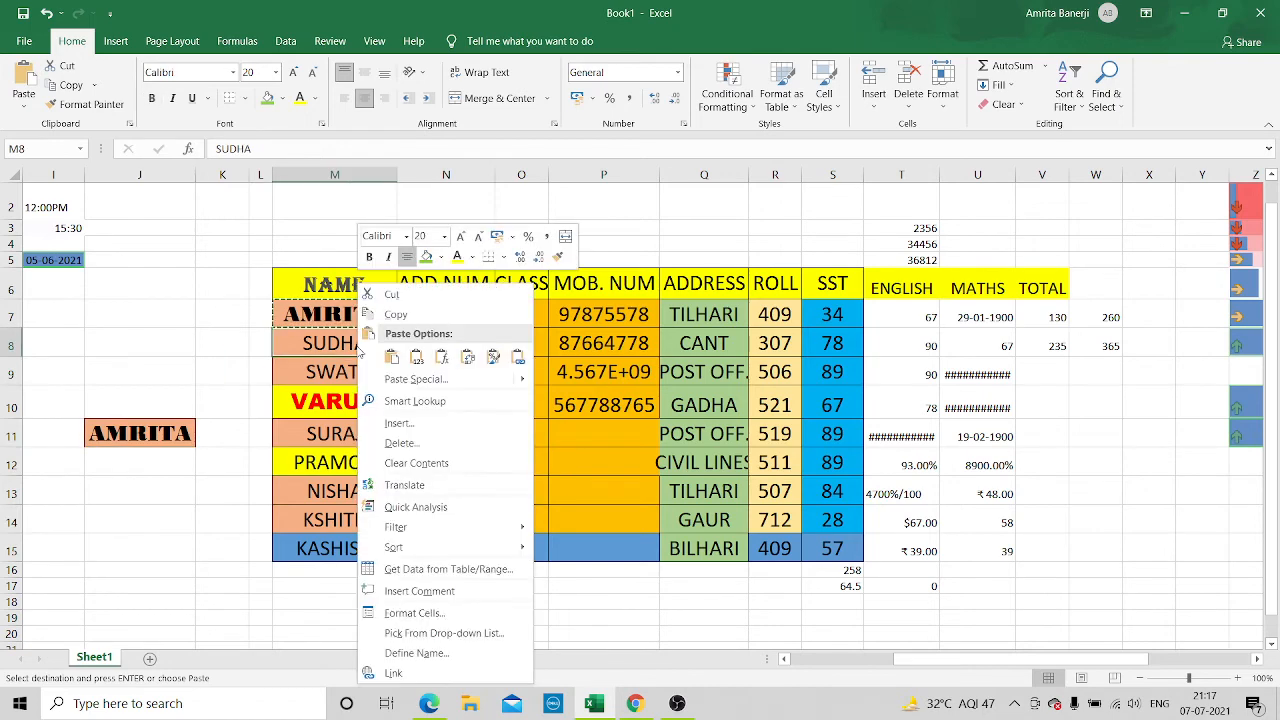
pyautogui.click(429, 296)
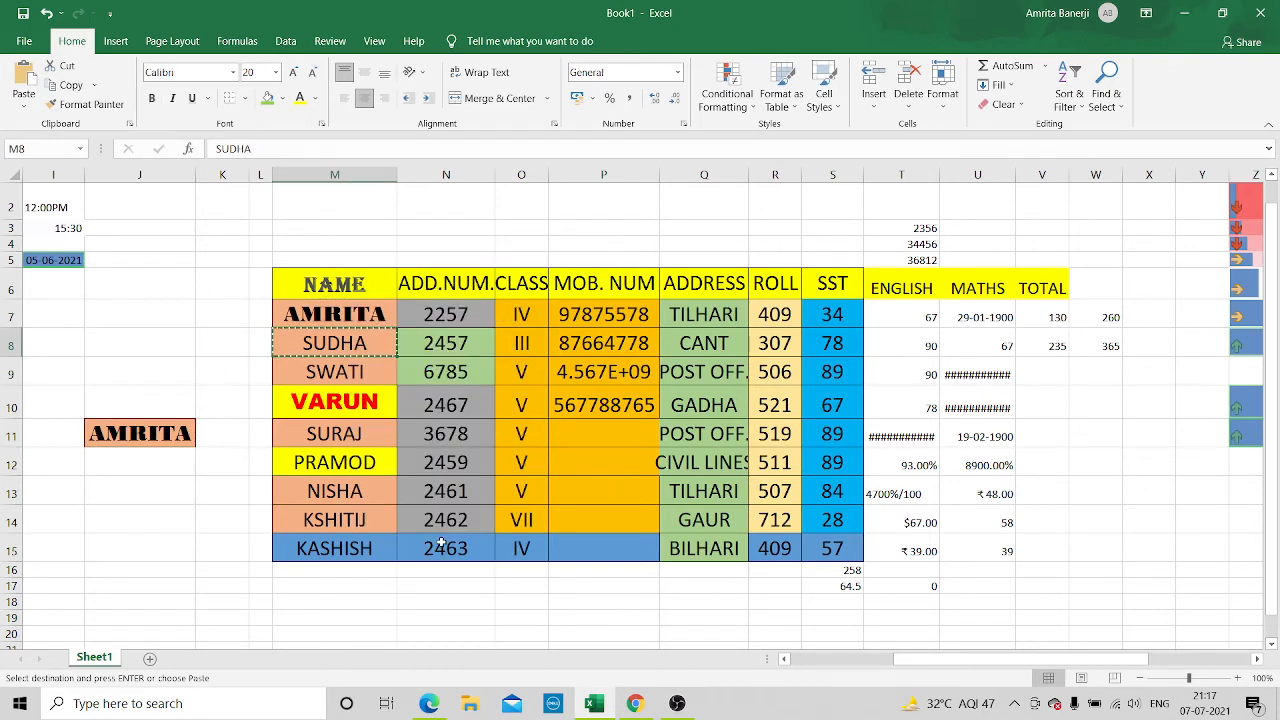
pyautogui.click(607, 597)
pyautogui.rightClick(607, 597)
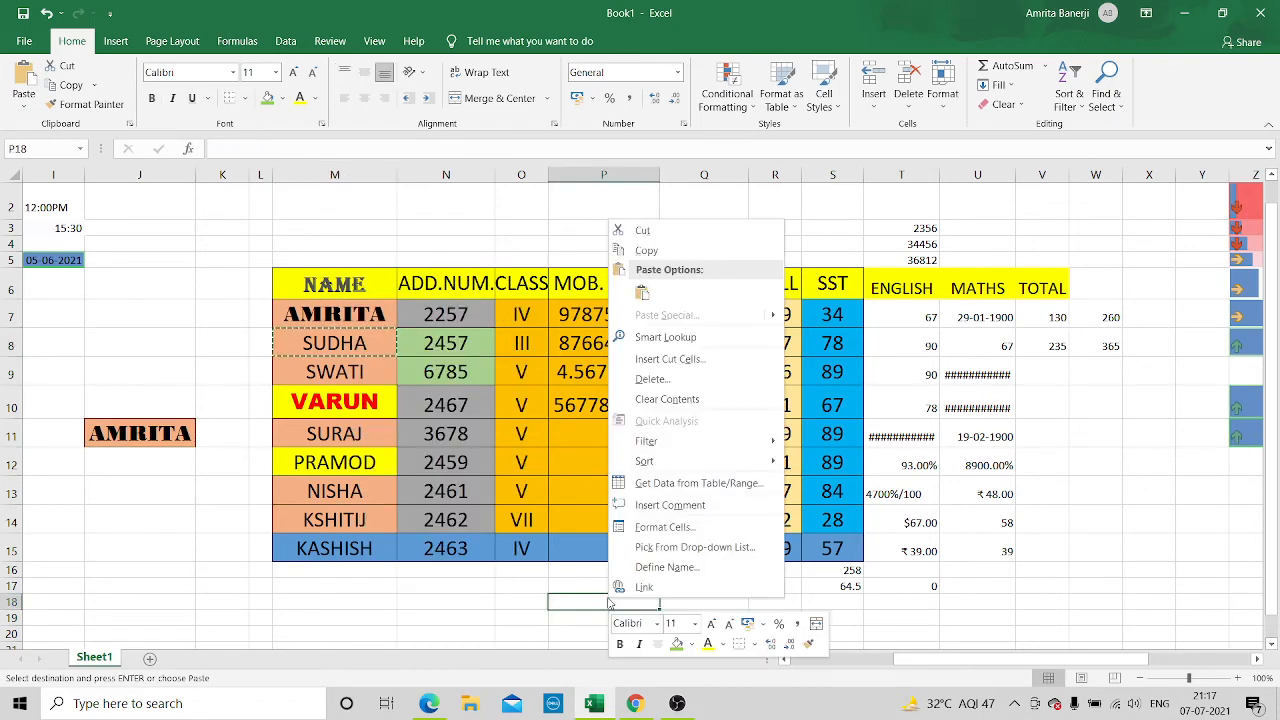
pyautogui.click(643, 290)
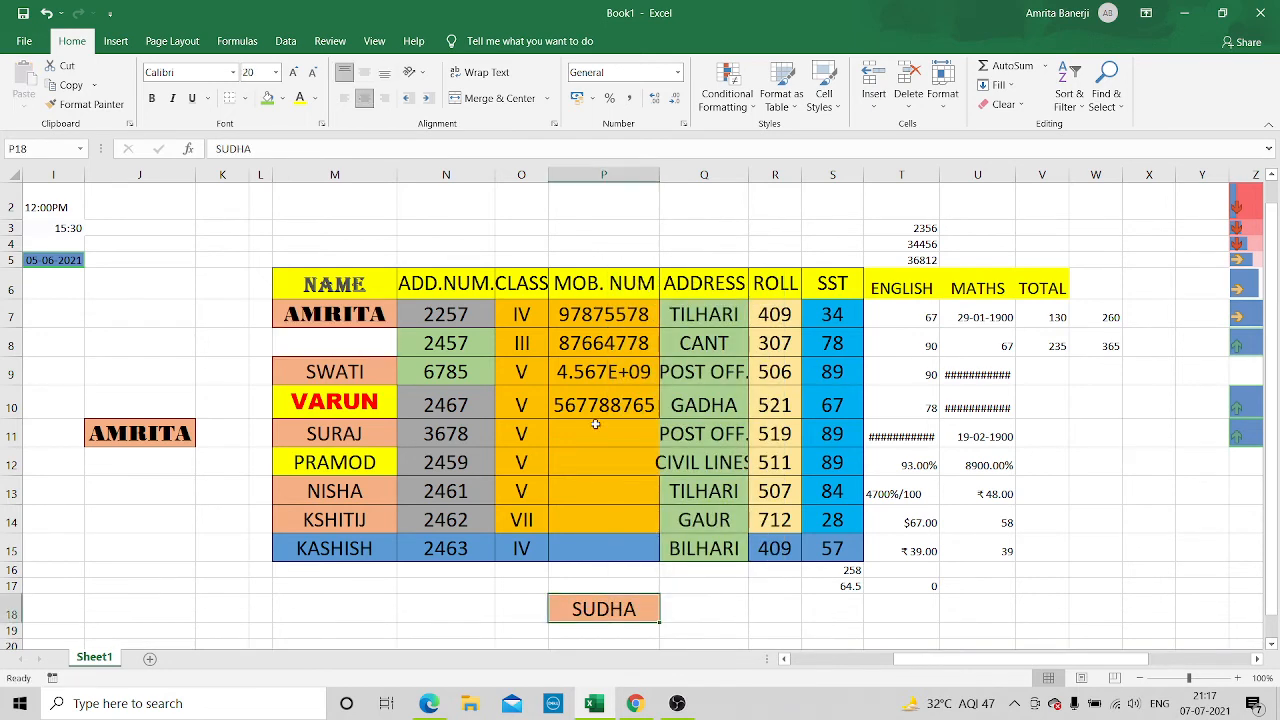
pyautogui.click(735, 609)
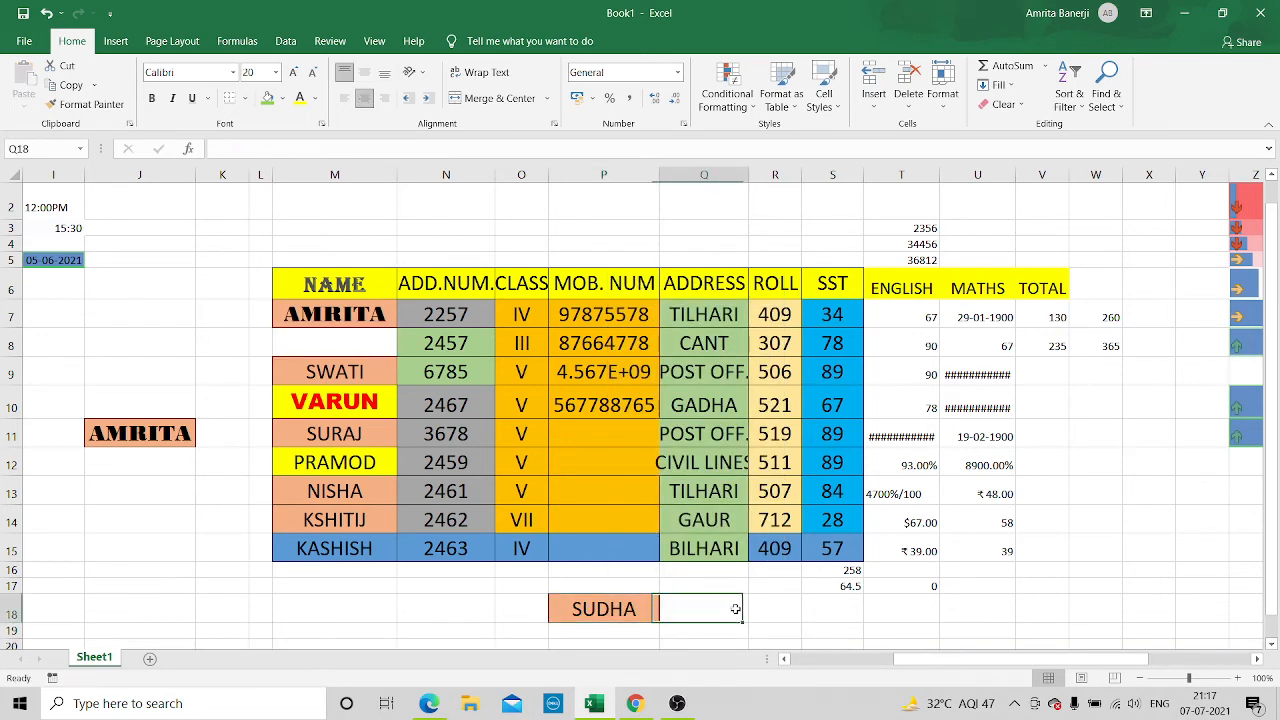
pyautogui.click(419, 597)
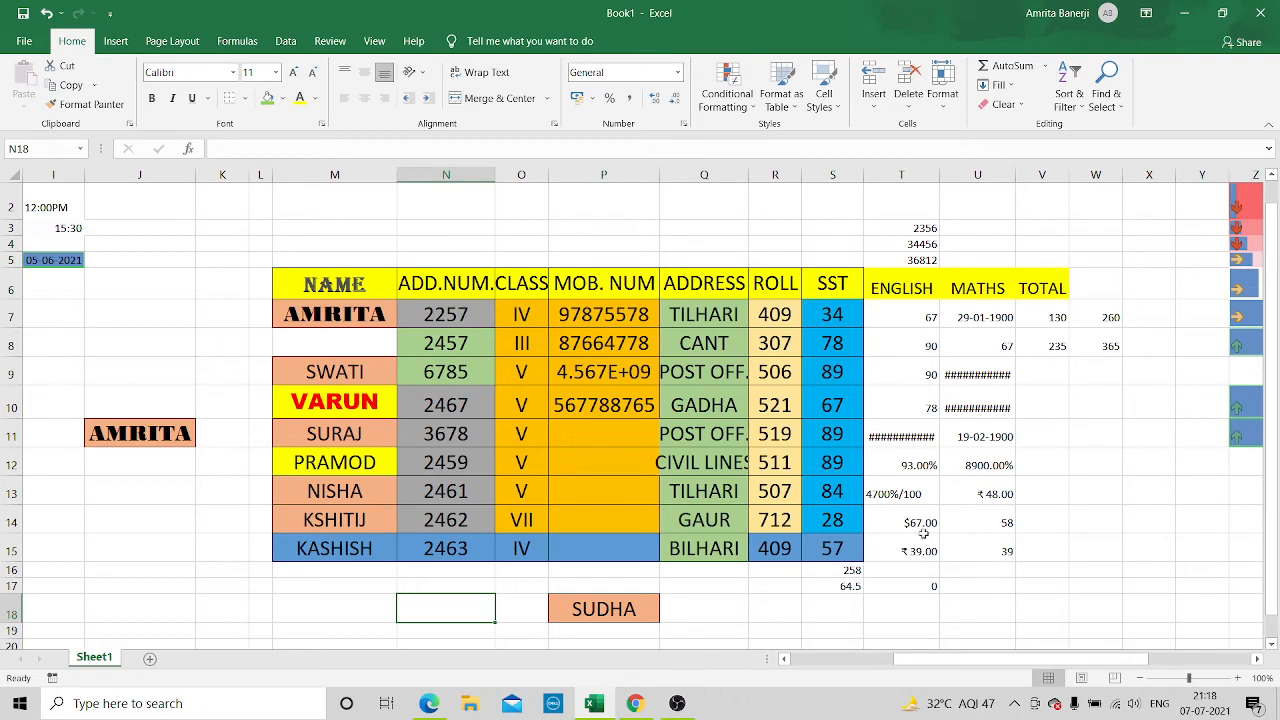
# Move the percentage formula from S17 to V17 with cut and paste
pyautogui.click(831, 585)
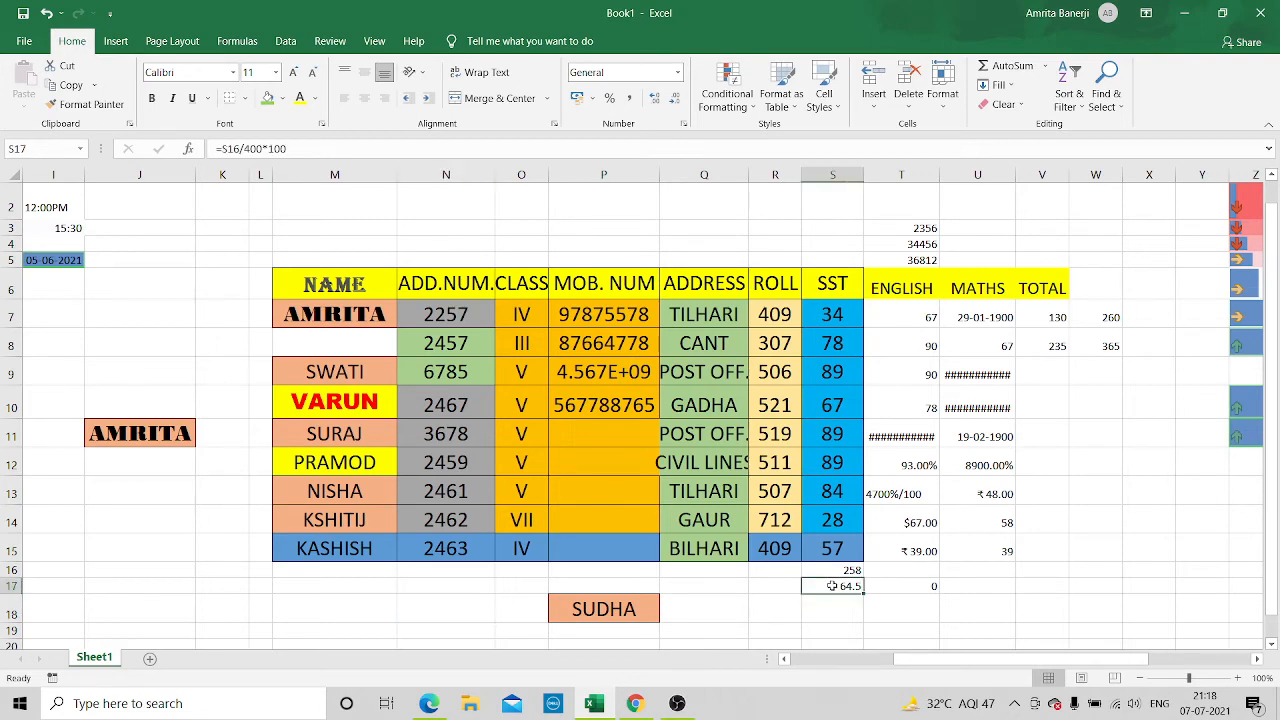
pyautogui.rightClick(831, 585)
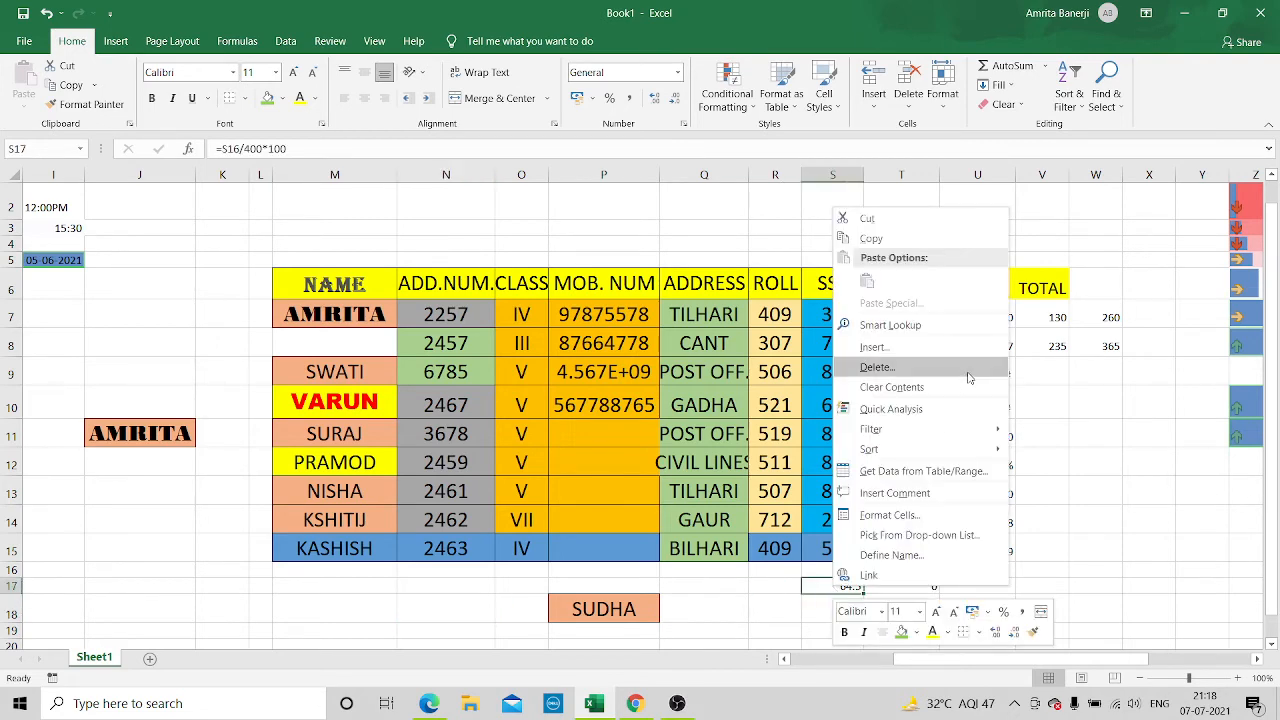
pyautogui.click(884, 221)
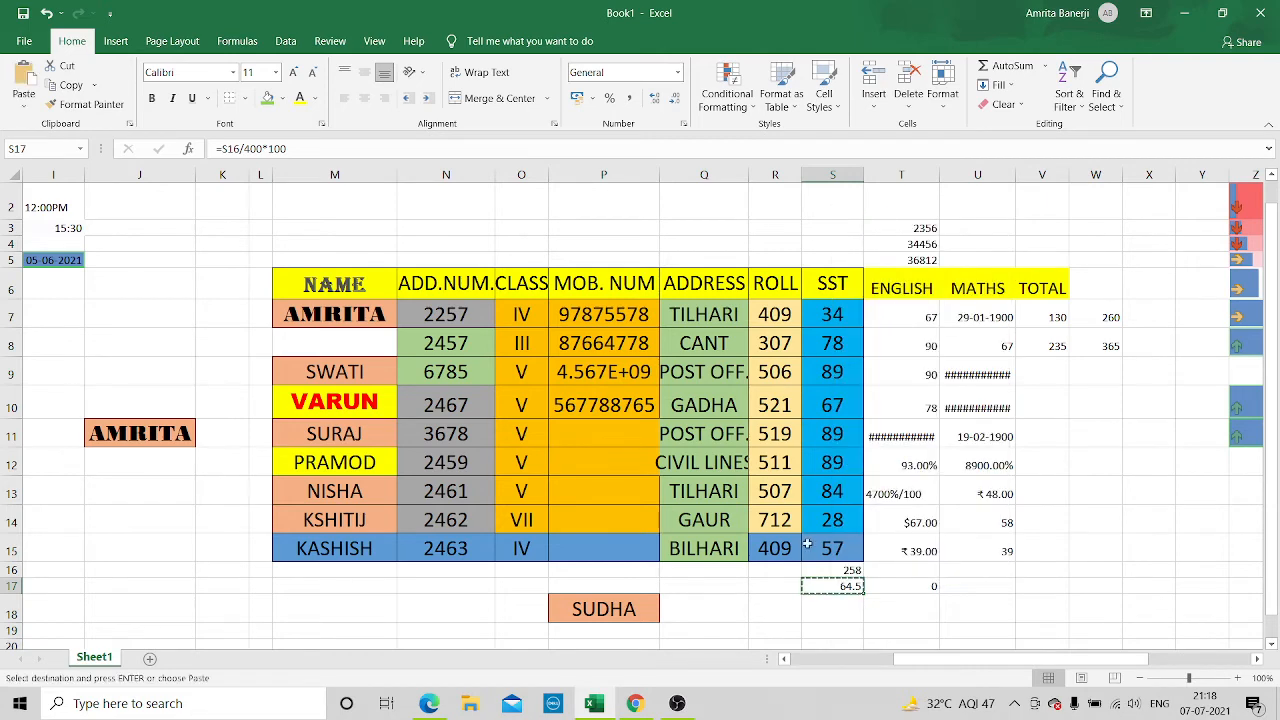
pyautogui.click(1038, 586)
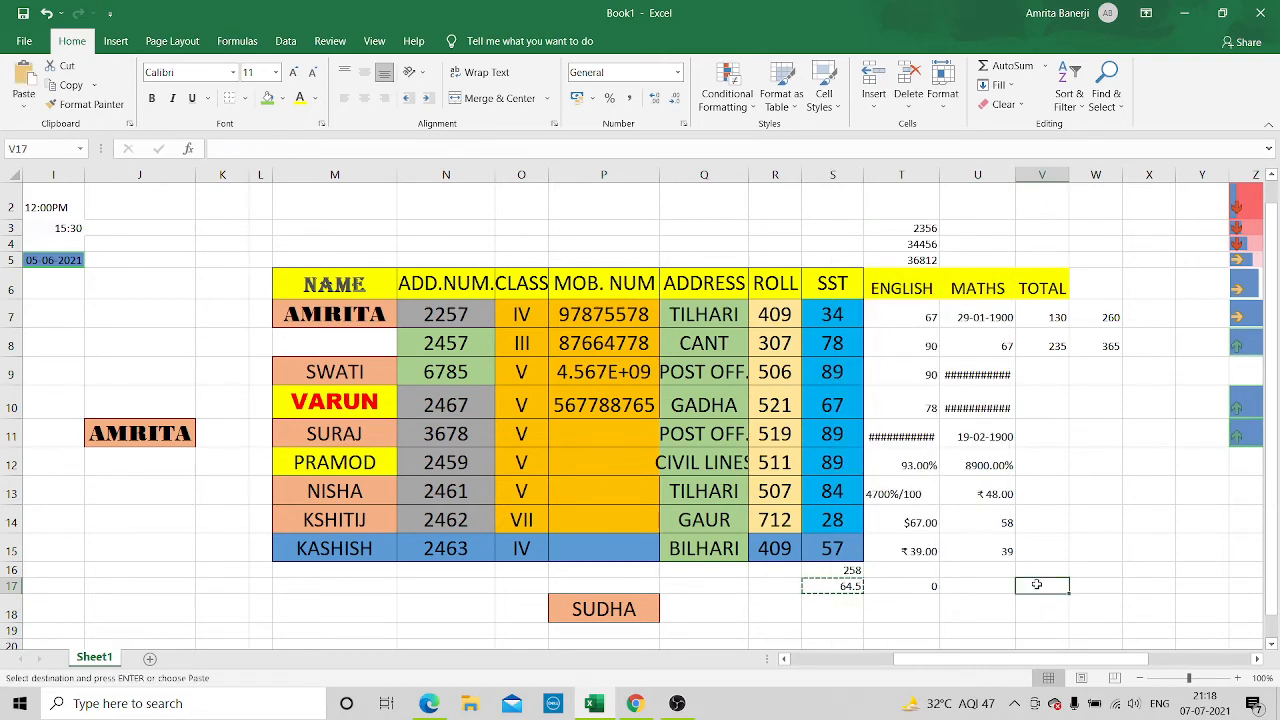
pyautogui.rightClick(1040, 588)
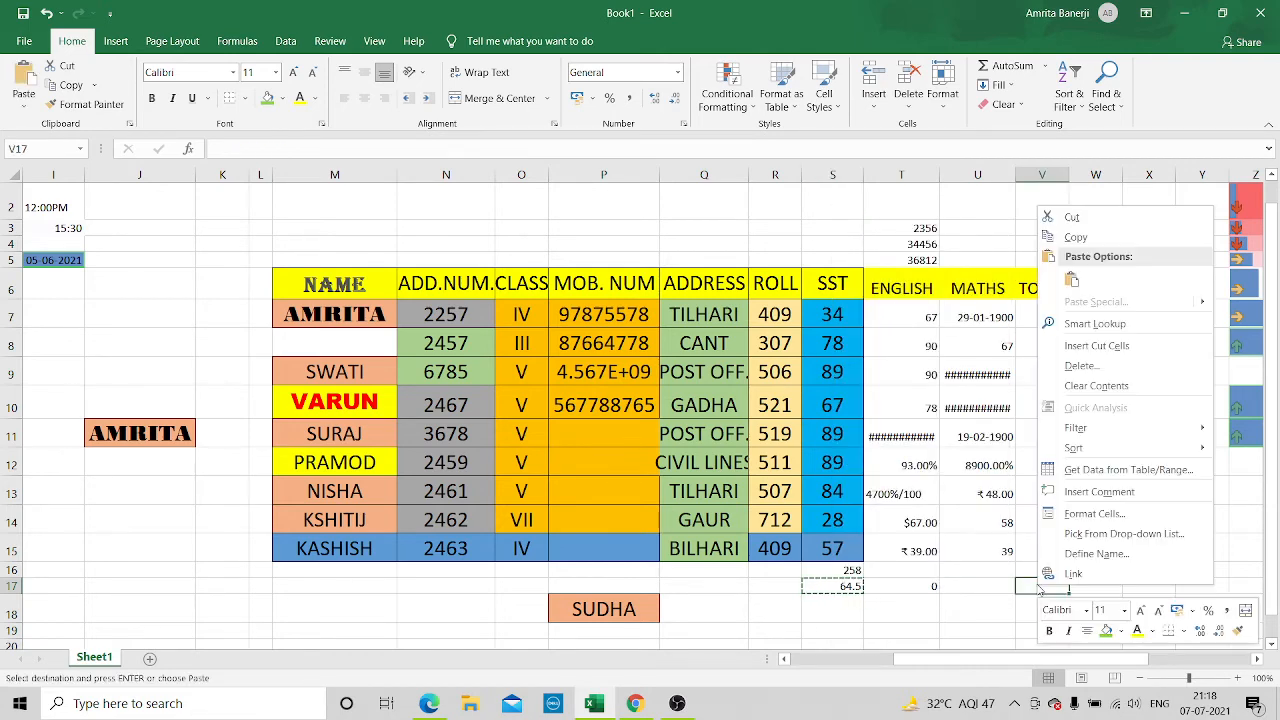
pyautogui.click(1072, 282)
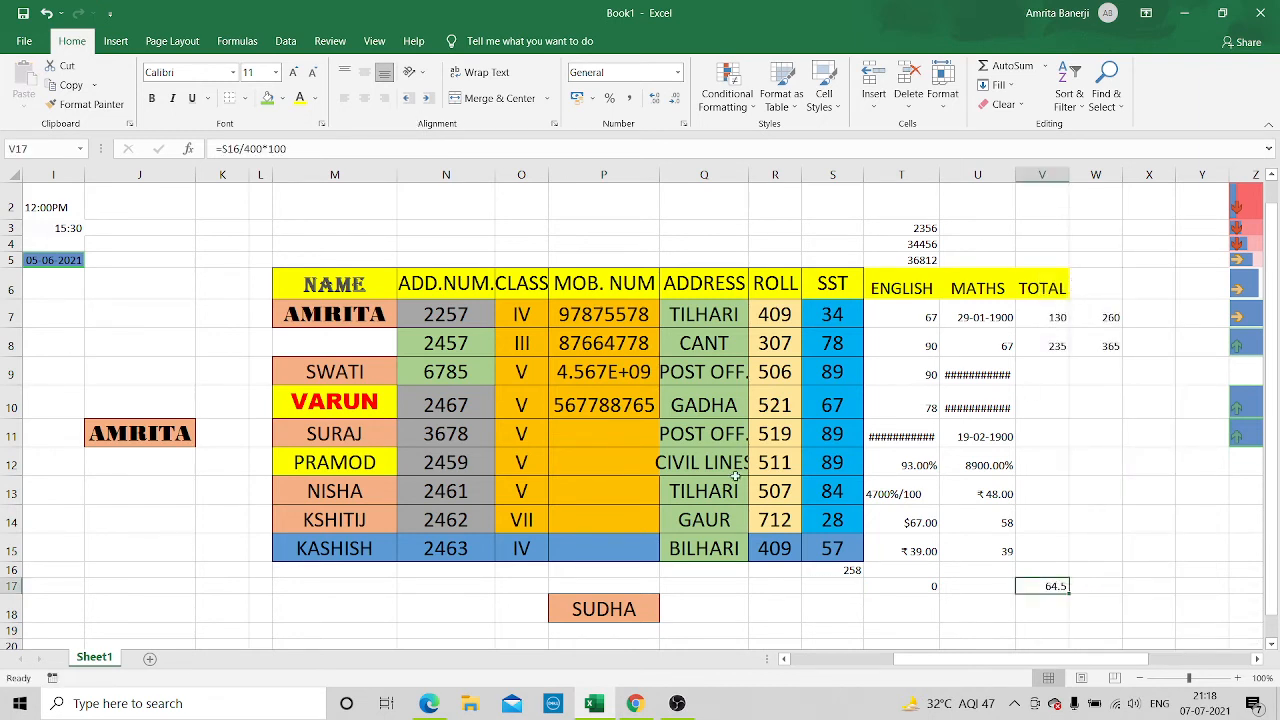
# Compare the source cell S17, the copied formula in T17 and the moved formula in V17 to examine their cell references
pyautogui.click(829, 582)
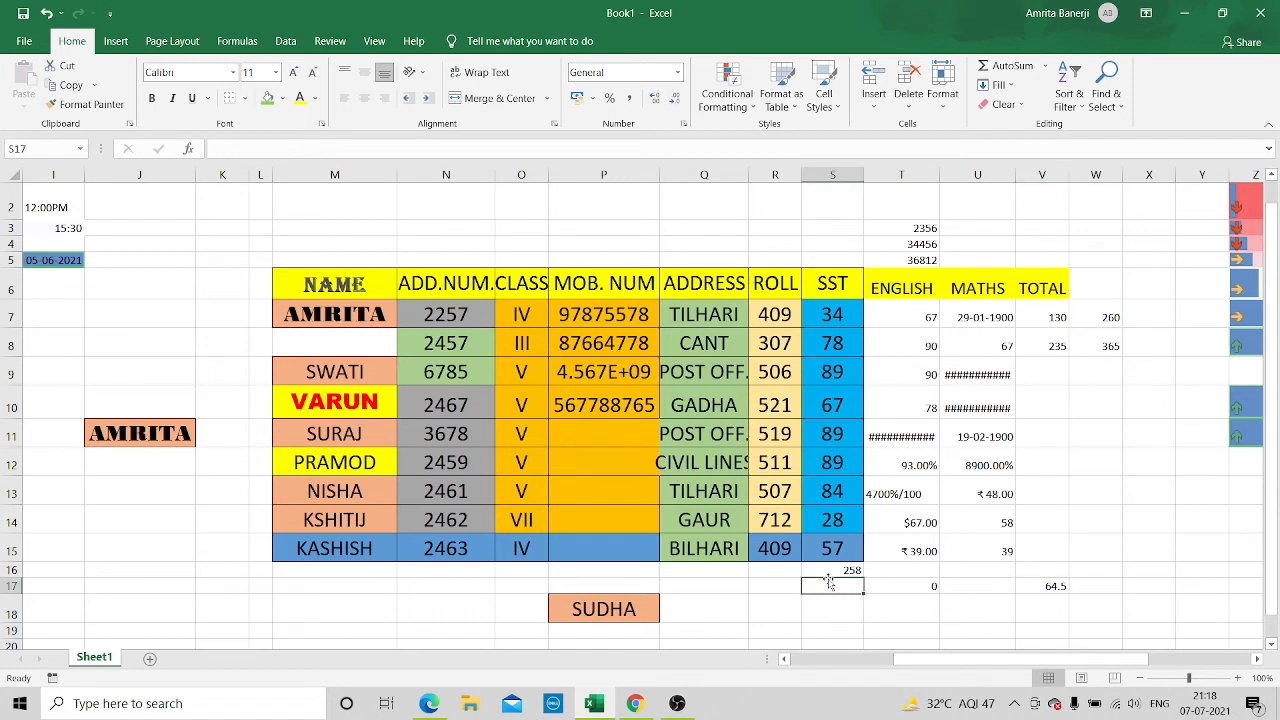
pyautogui.click(1055, 586)
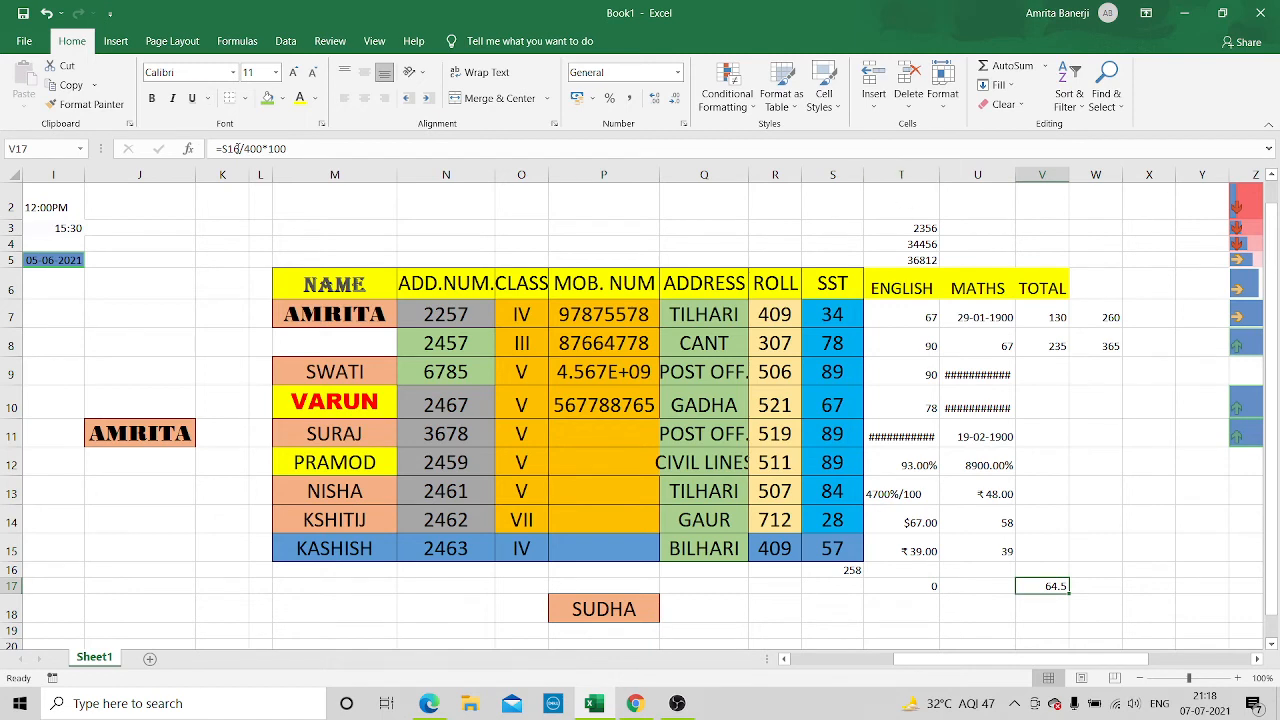
pyautogui.click(922, 590)
pyautogui.click(1032, 586)
# Save the workbook, and save a copy to the Desktop named with the author's first name followed by 1
pyautogui.click(28, 14)
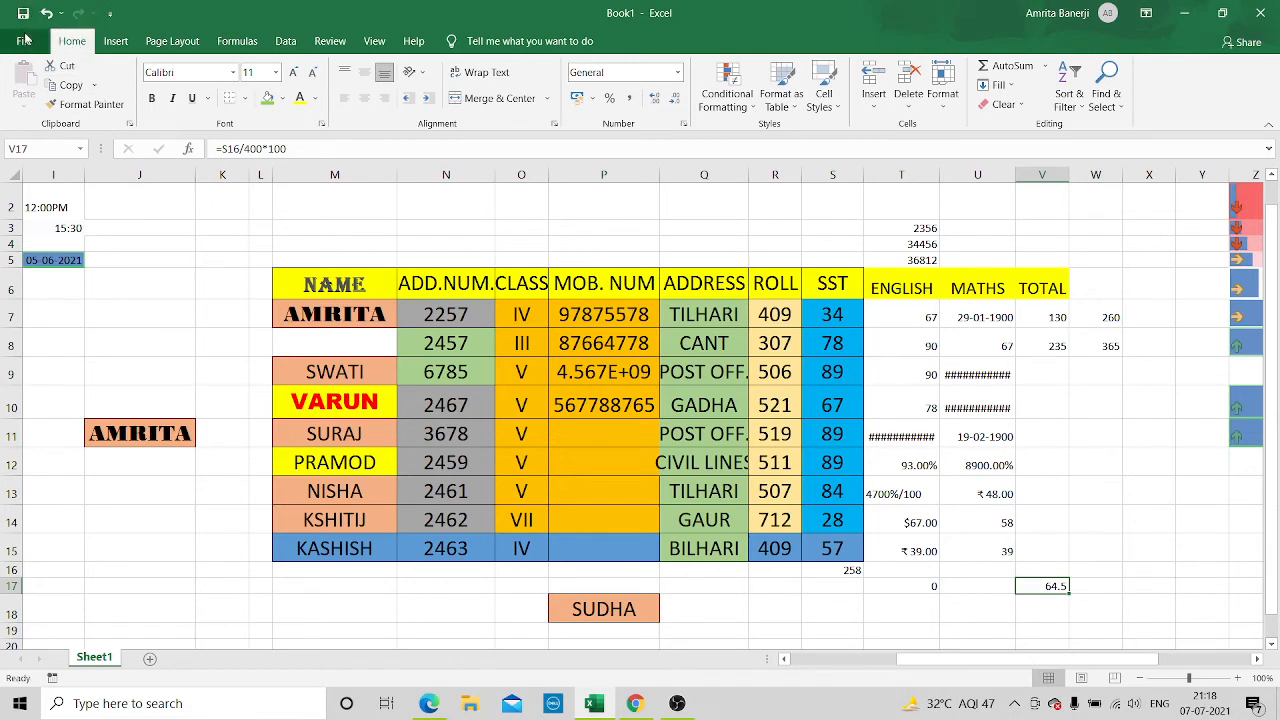
pyautogui.click(21, 41)
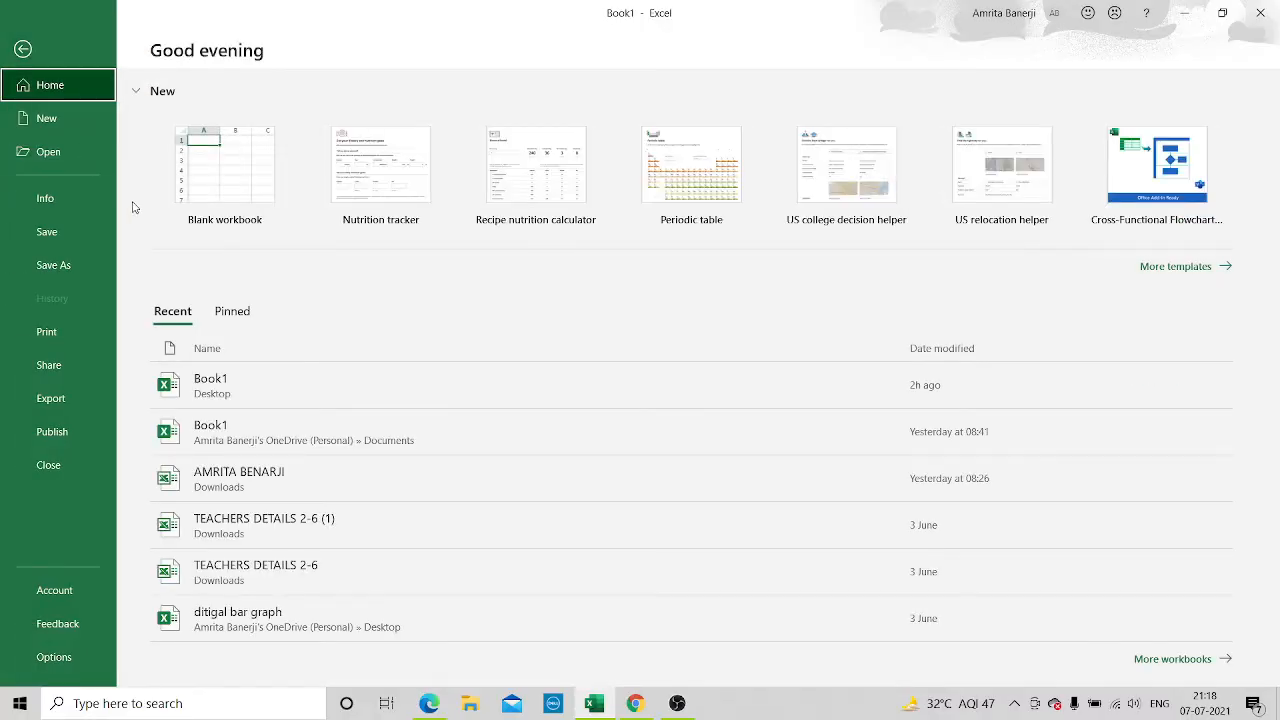
pyautogui.click(67, 265)
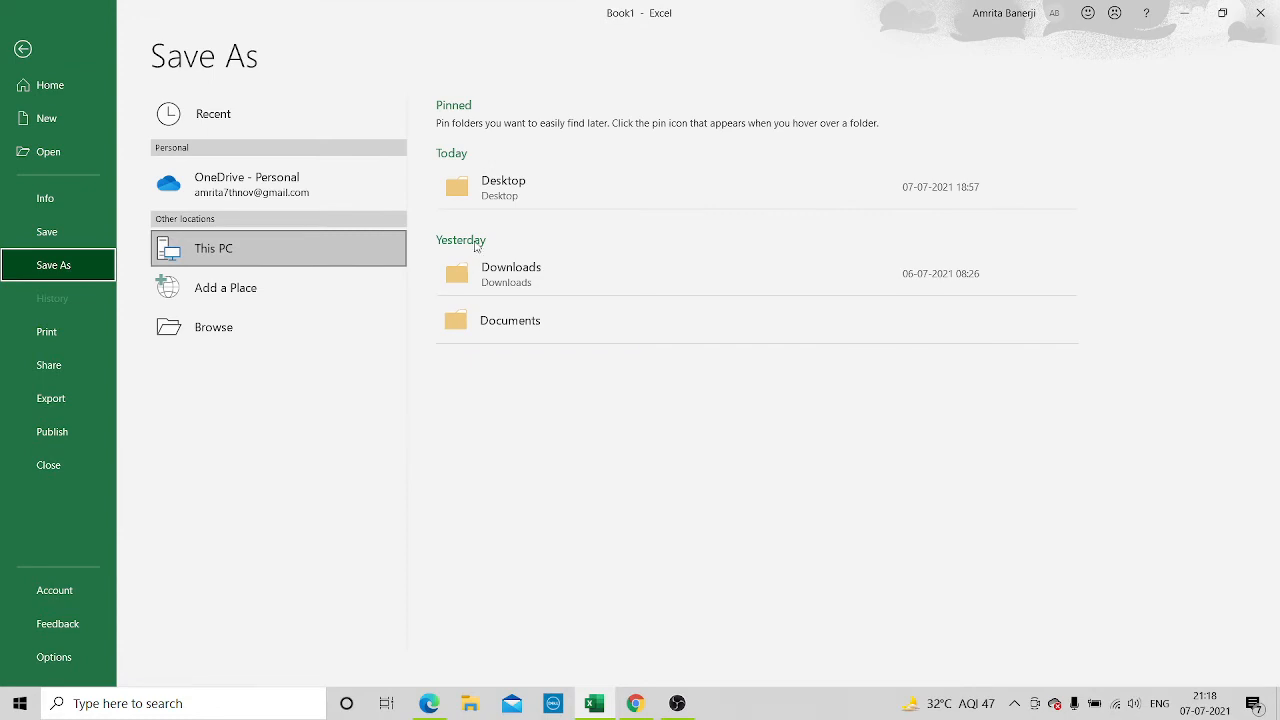
pyautogui.click(572, 184)
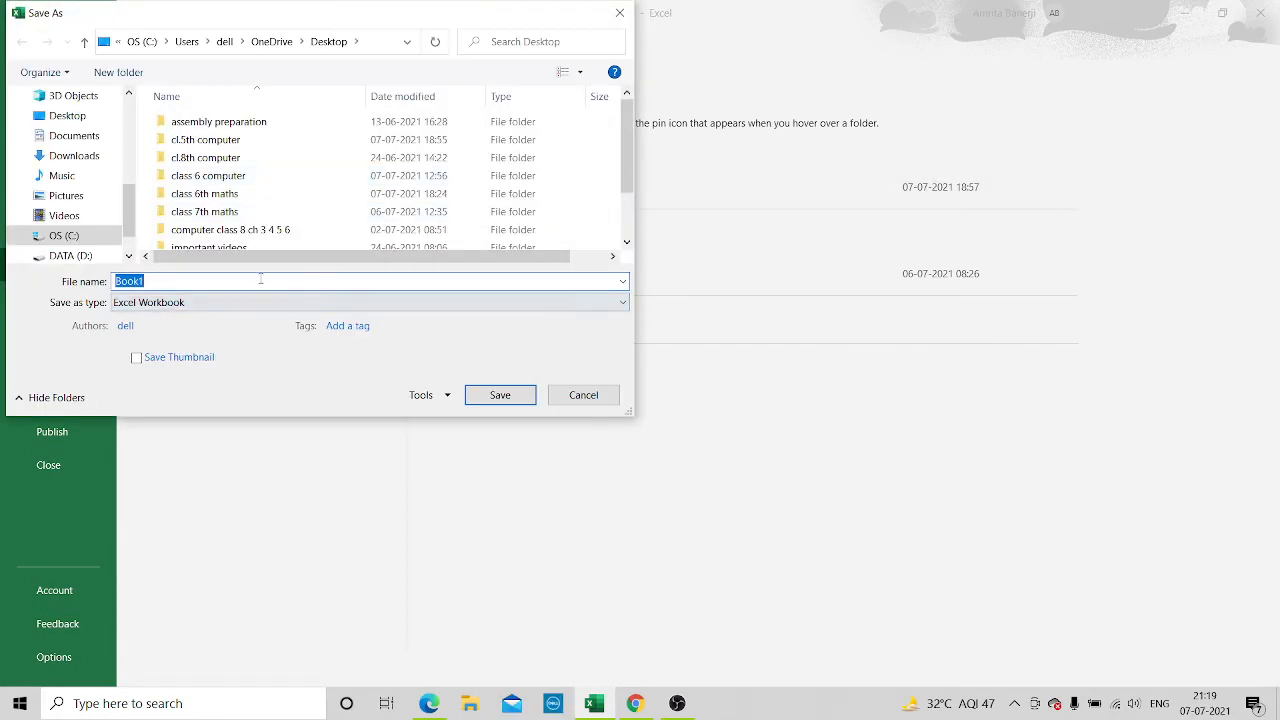
pyautogui.write('AMRITA1')
pyautogui.click(480, 395)
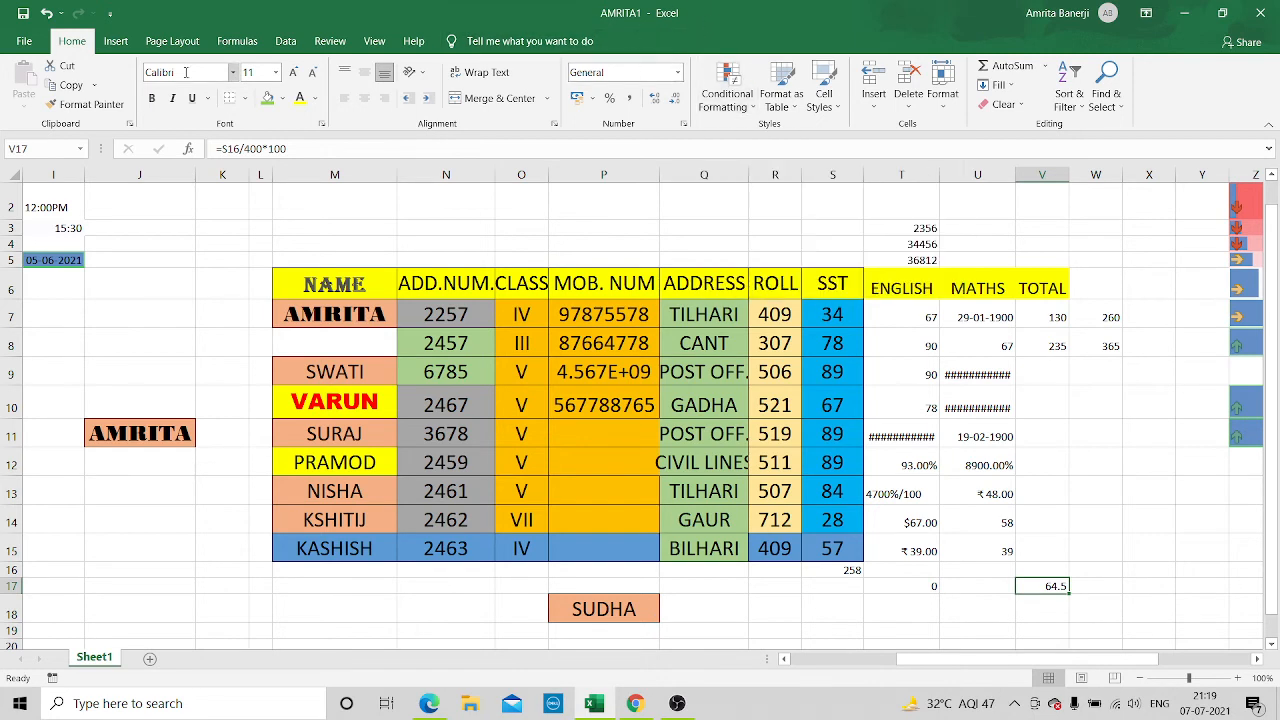
# Close the workbook and reopen the original Book1 file from the desktop
pyautogui.click(1264, 14)
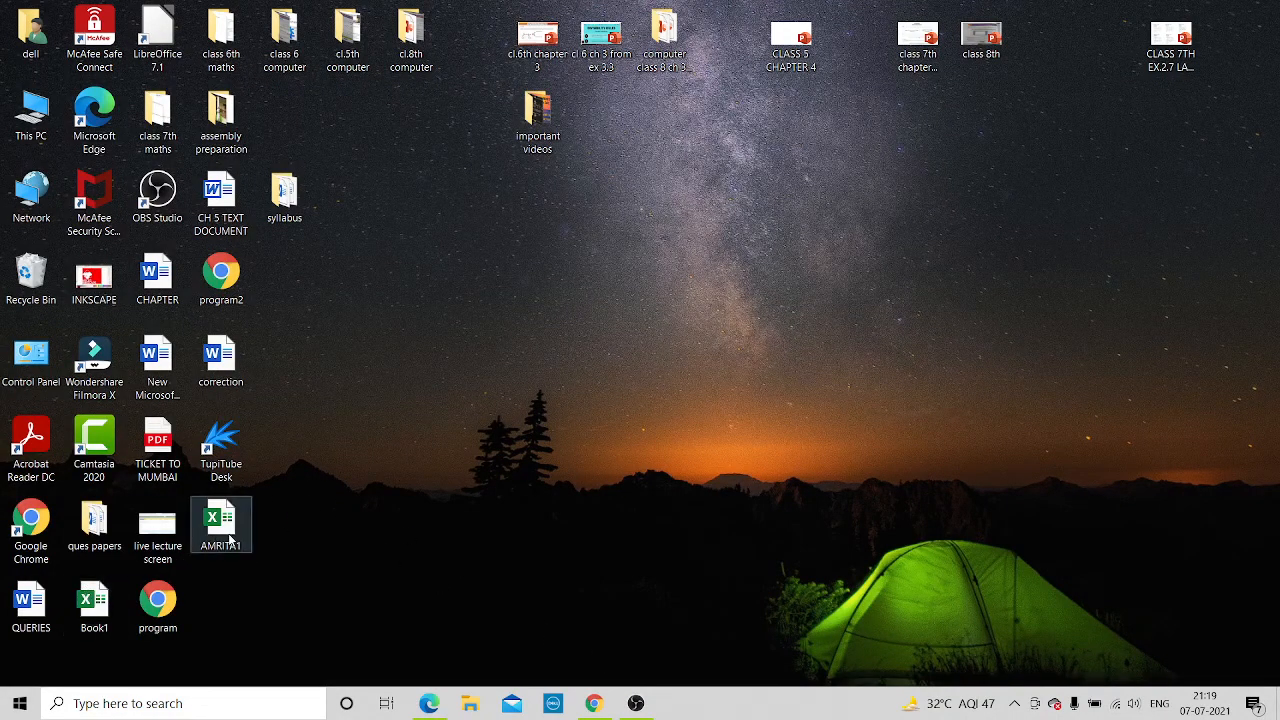
pyautogui.click(94, 603)
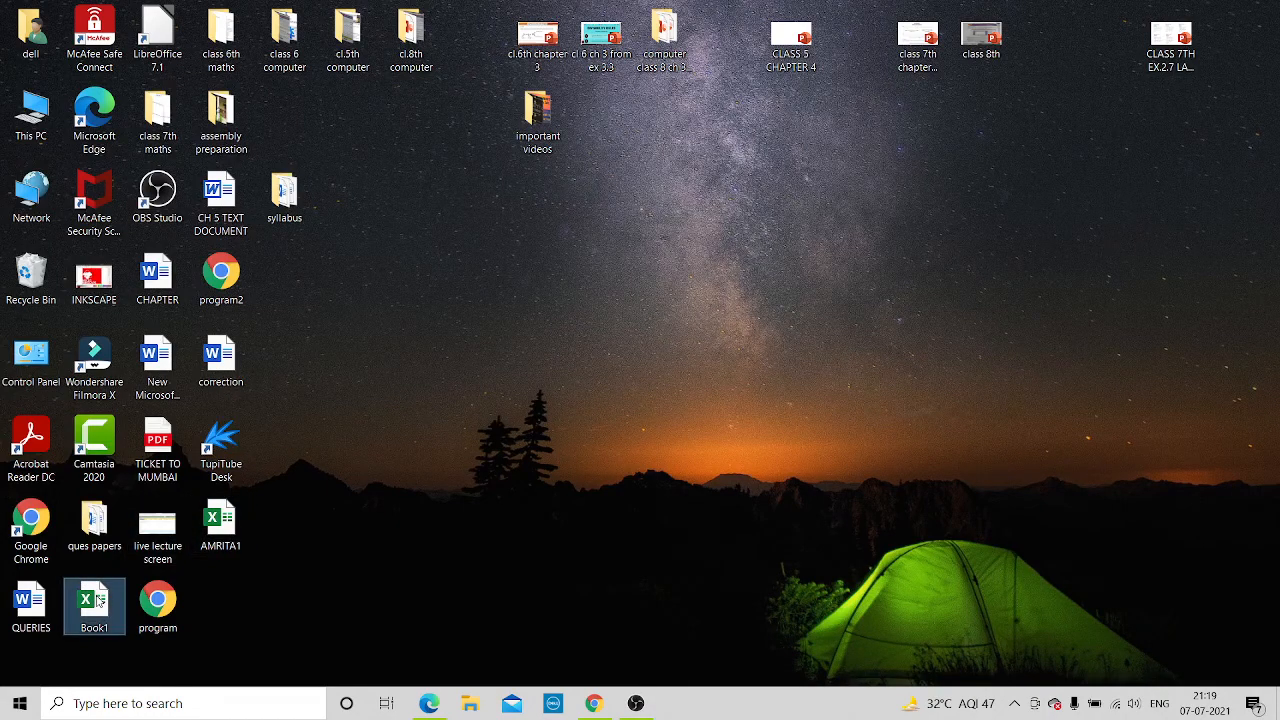
pyautogui.doubleClick(94, 603)
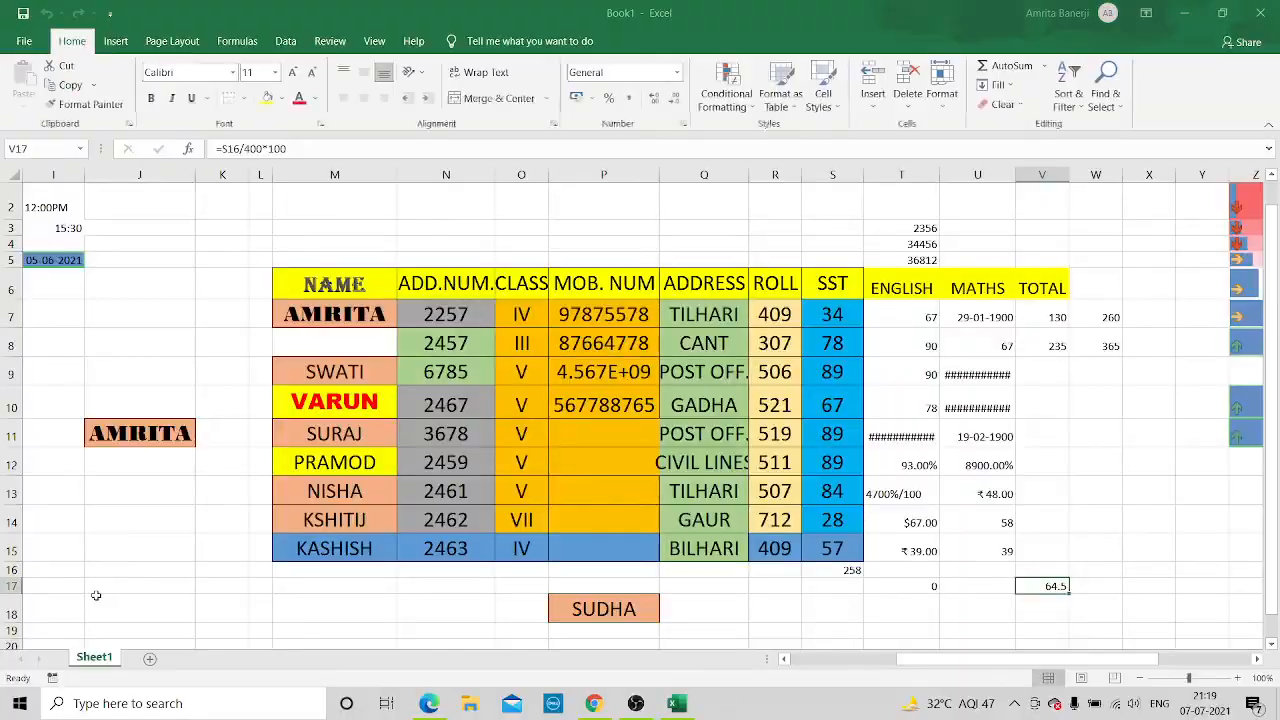
# Open the newly saved Desktop copy of the workbook from the recent workbooks
pyautogui.click(31, 45)
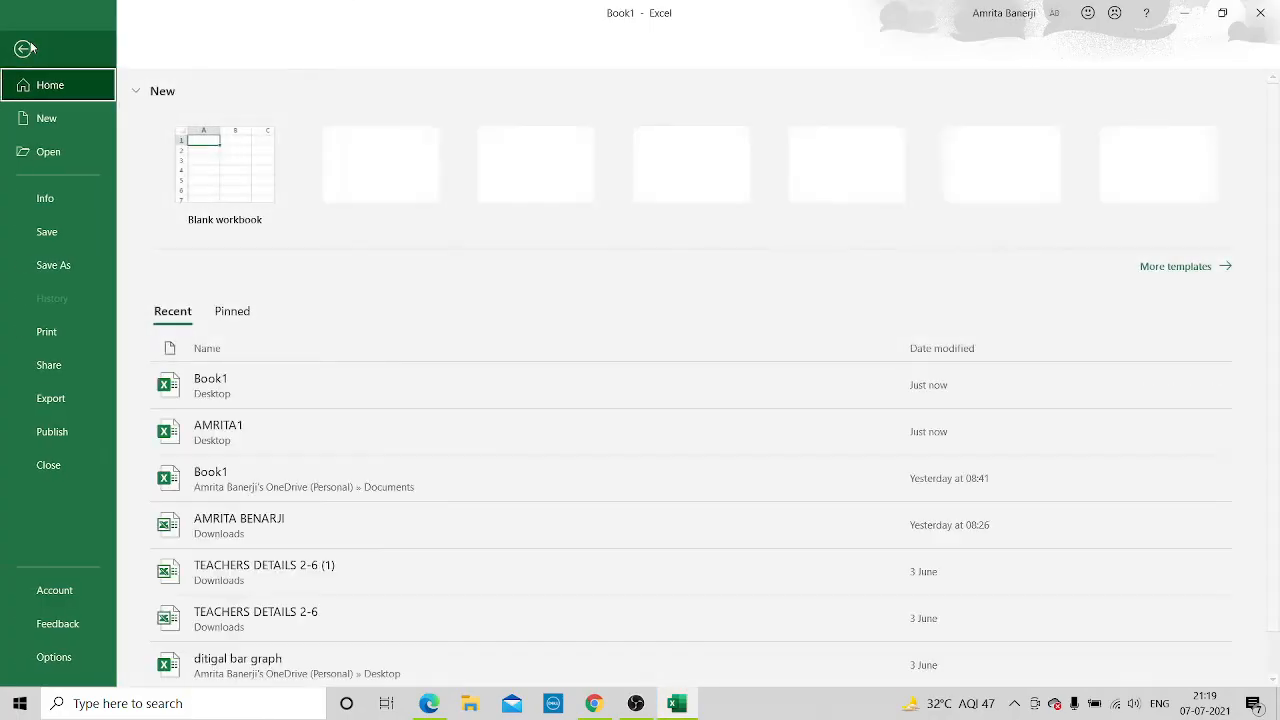
pyautogui.click(52, 152)
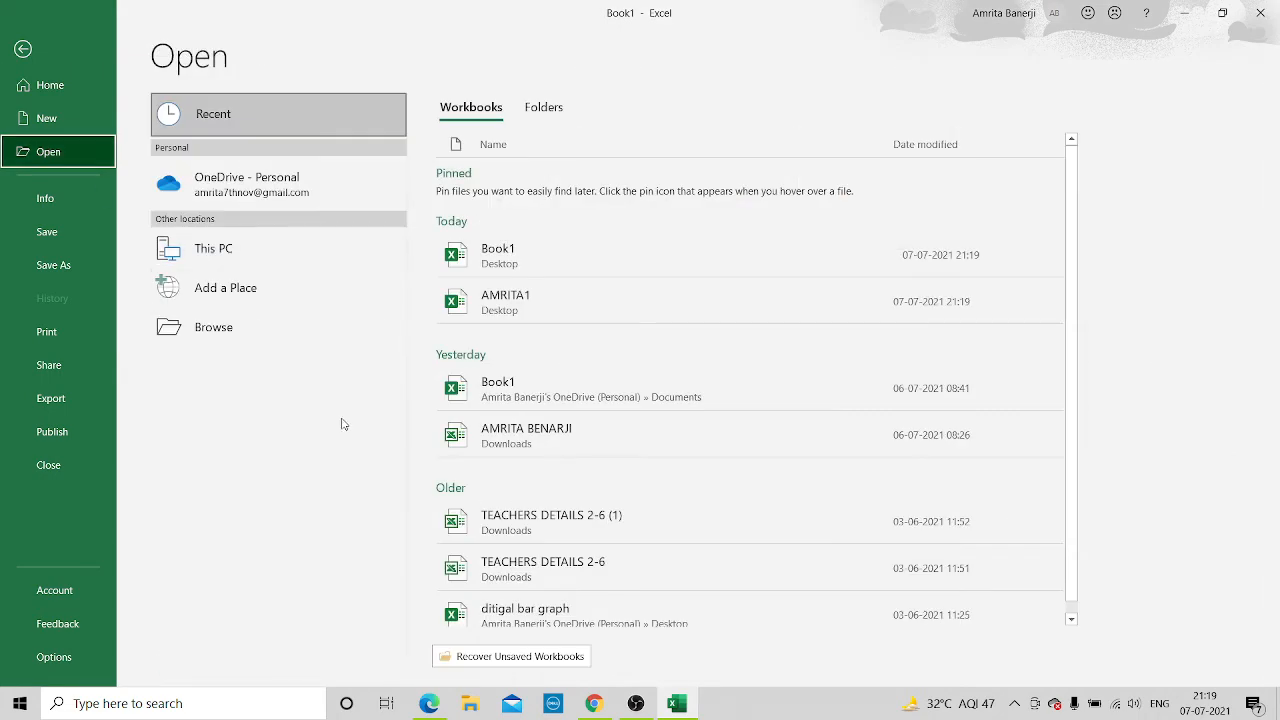
pyautogui.click(603, 316)
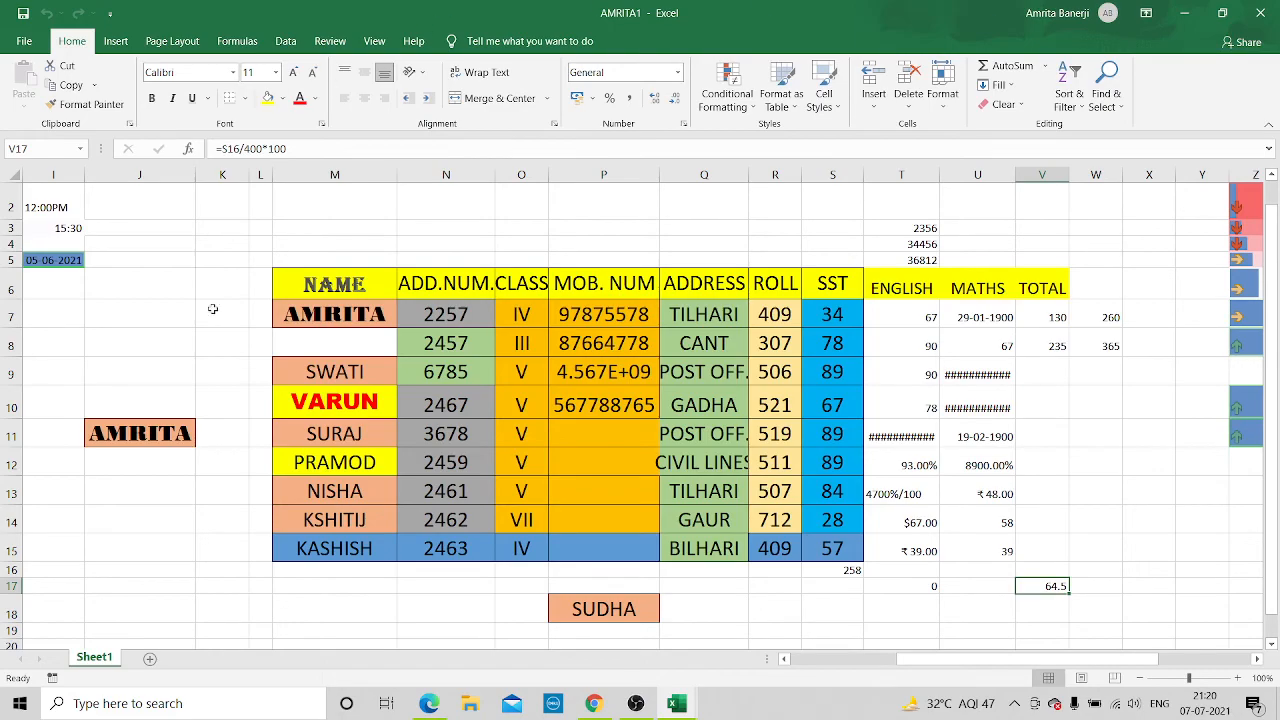
# Set the page orientation to Landscape in the print page setup and return to the worksheet
pyautogui.click(23, 41)
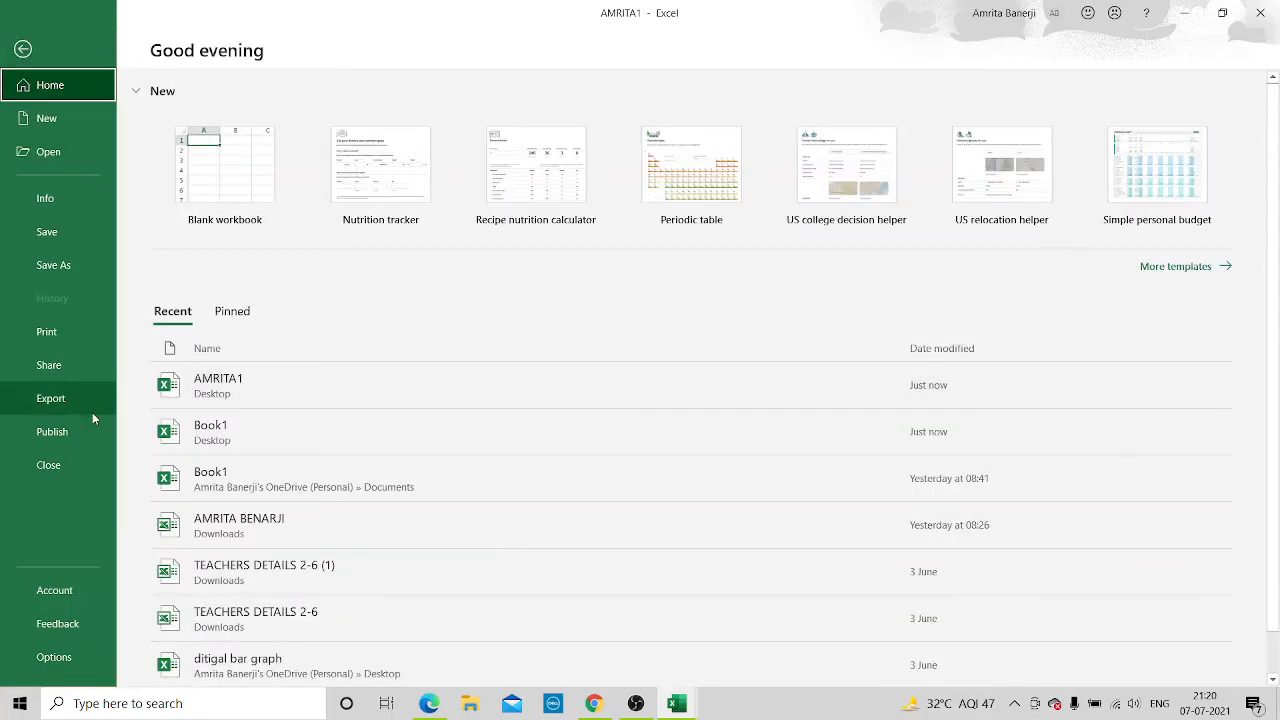
pyautogui.click(62, 334)
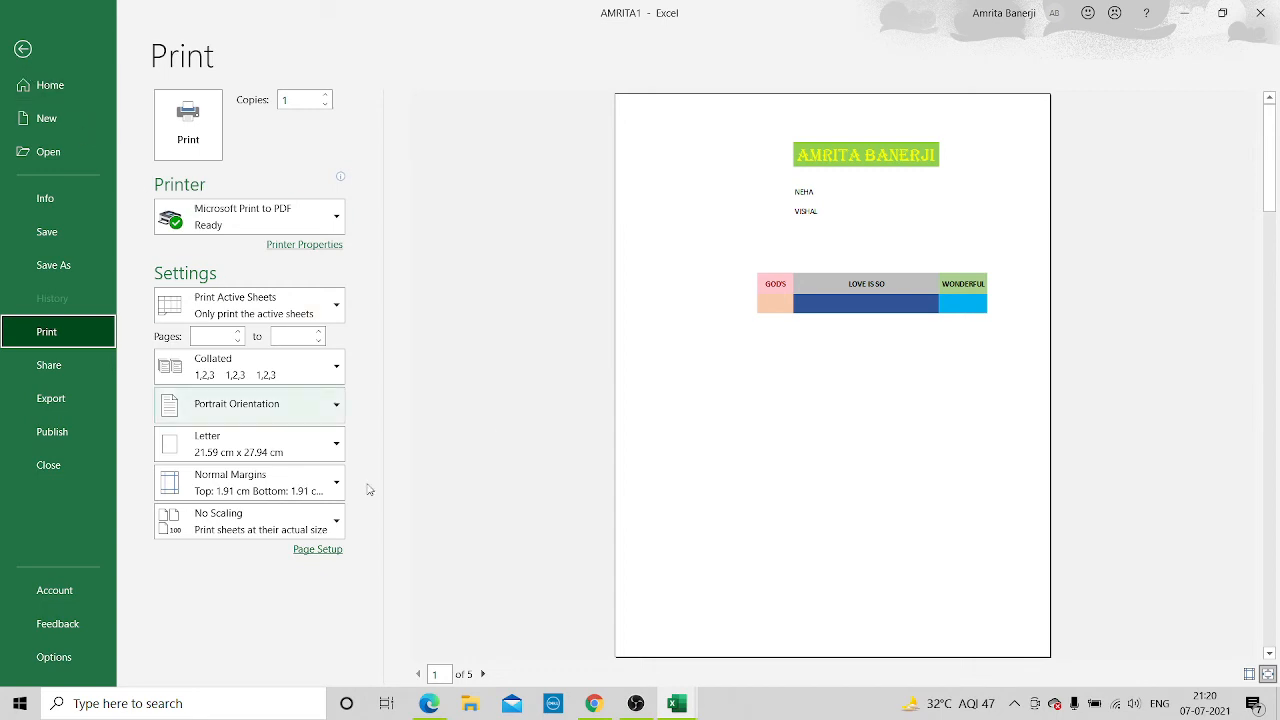
pyautogui.click(326, 550)
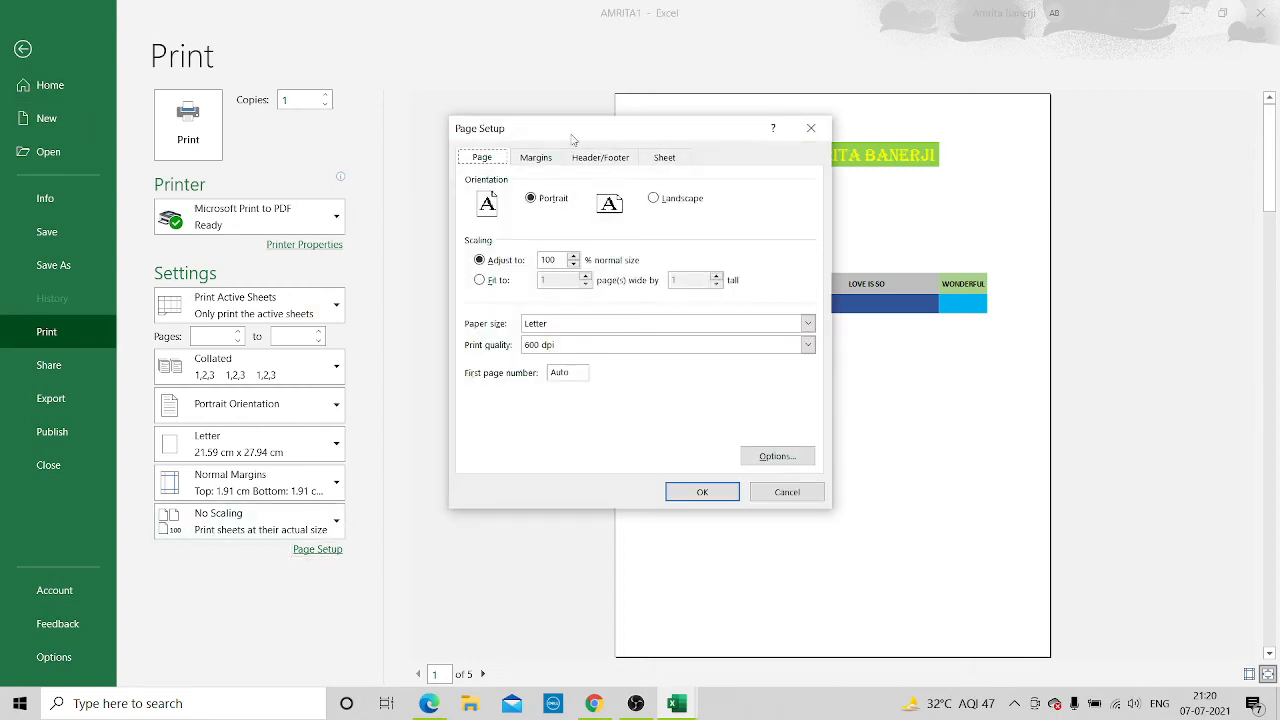
pyautogui.click(654, 199)
pyautogui.click(700, 493)
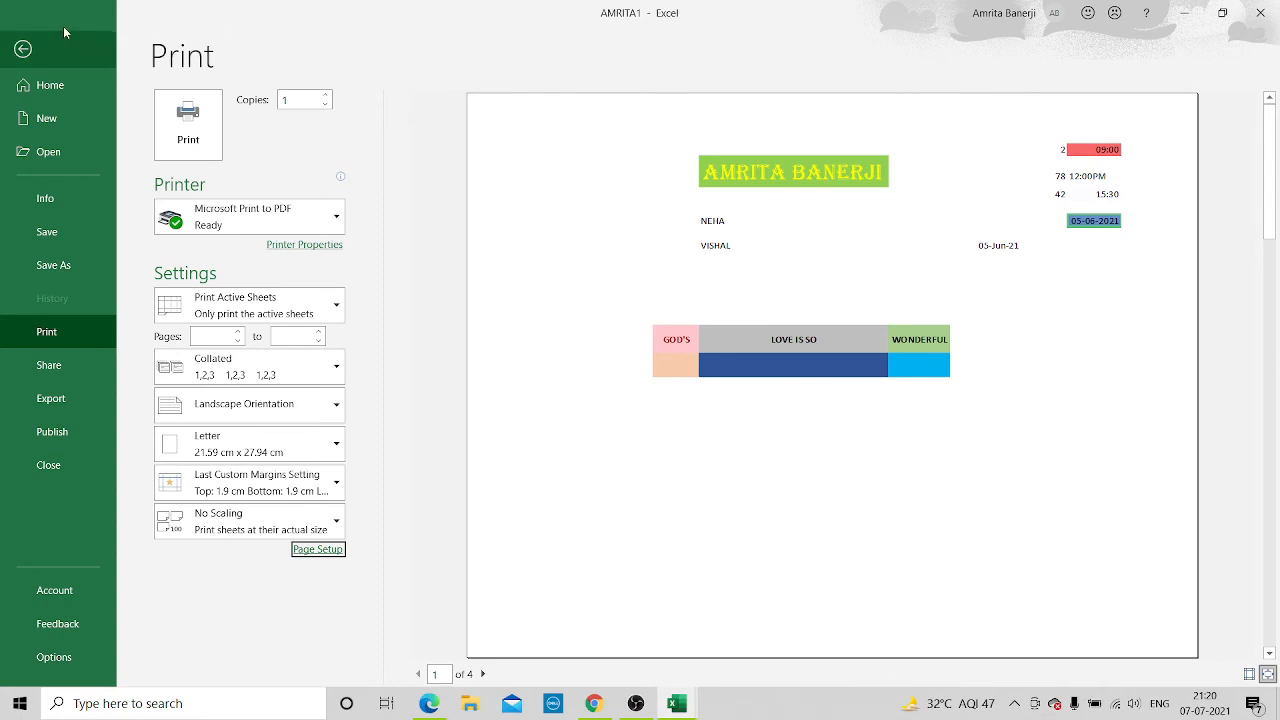
pyautogui.click(23, 49)
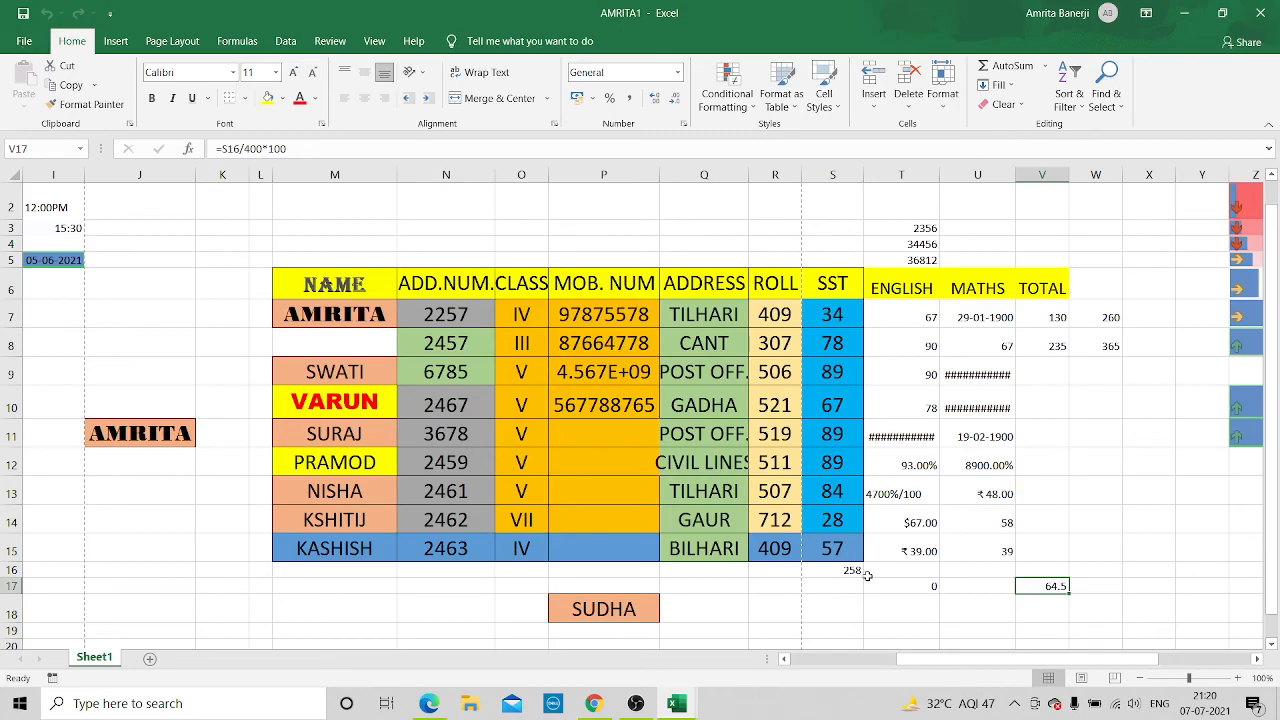
# Examine where the dashed page-break lines fall across the columns of the worksheet
pyautogui.moveTo(934, 660); pyautogui.dragTo(824, 662)
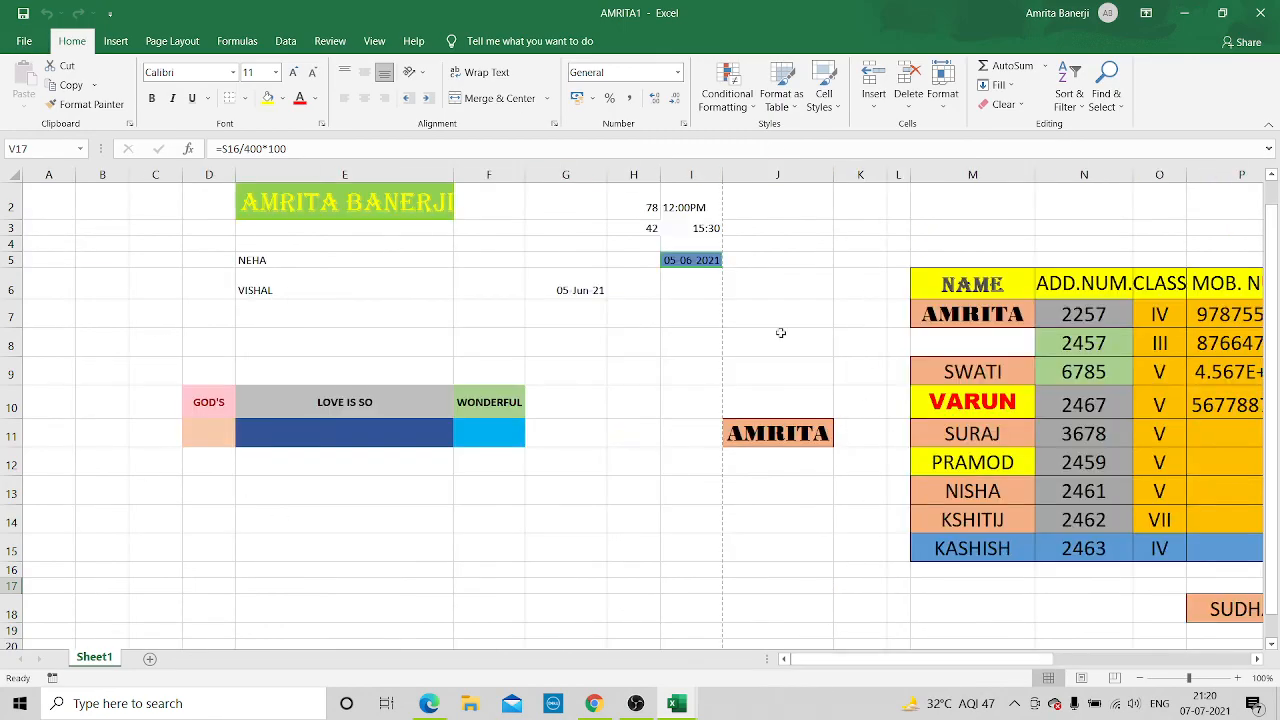
pyautogui.moveTo(985, 665); pyautogui.dragTo(1092, 663)
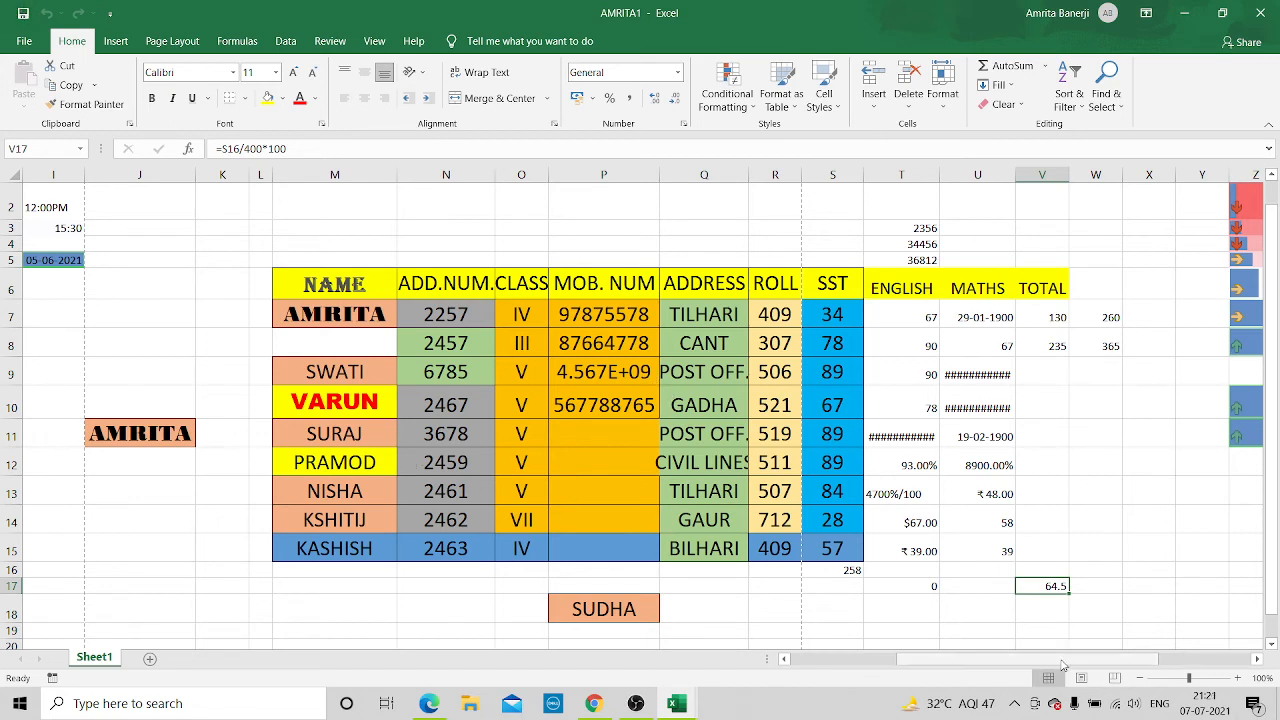
pyautogui.moveTo(1039, 656); pyautogui.dragTo(928, 655)
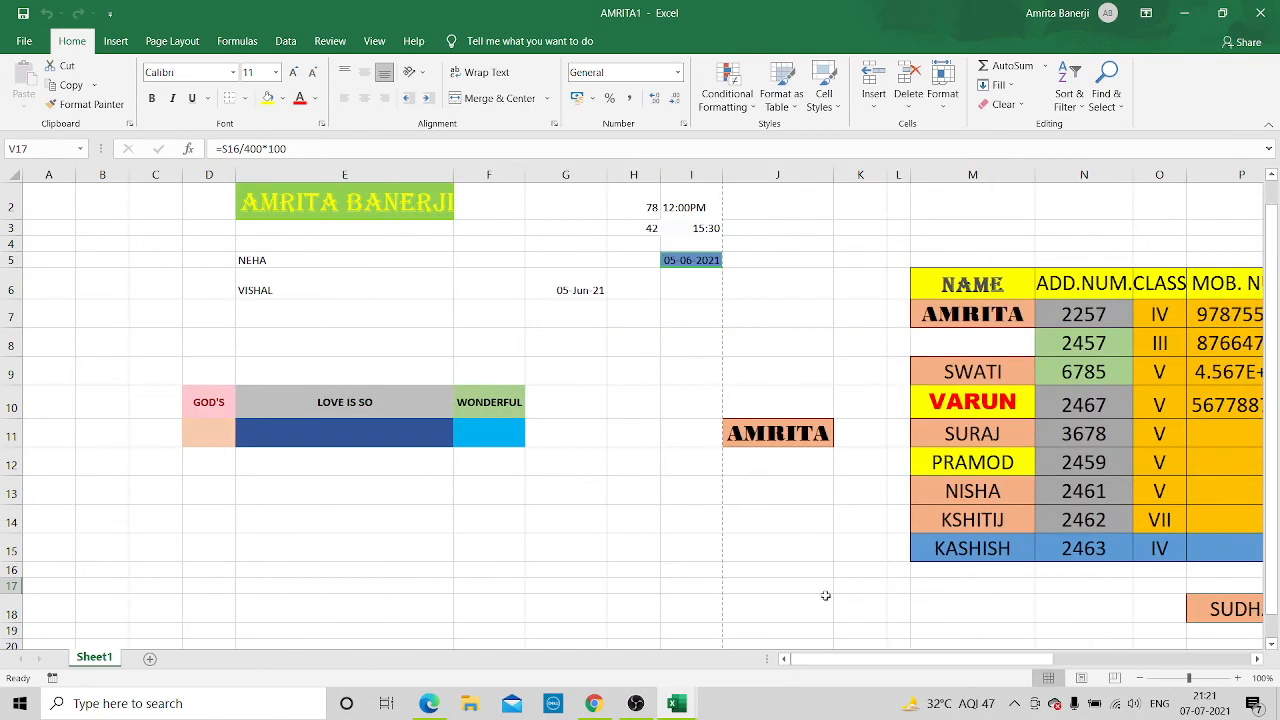
# Bring up the print settings of the workbook and set the scaling to Fit All Columns on One Page
pyautogui.click(24, 41)
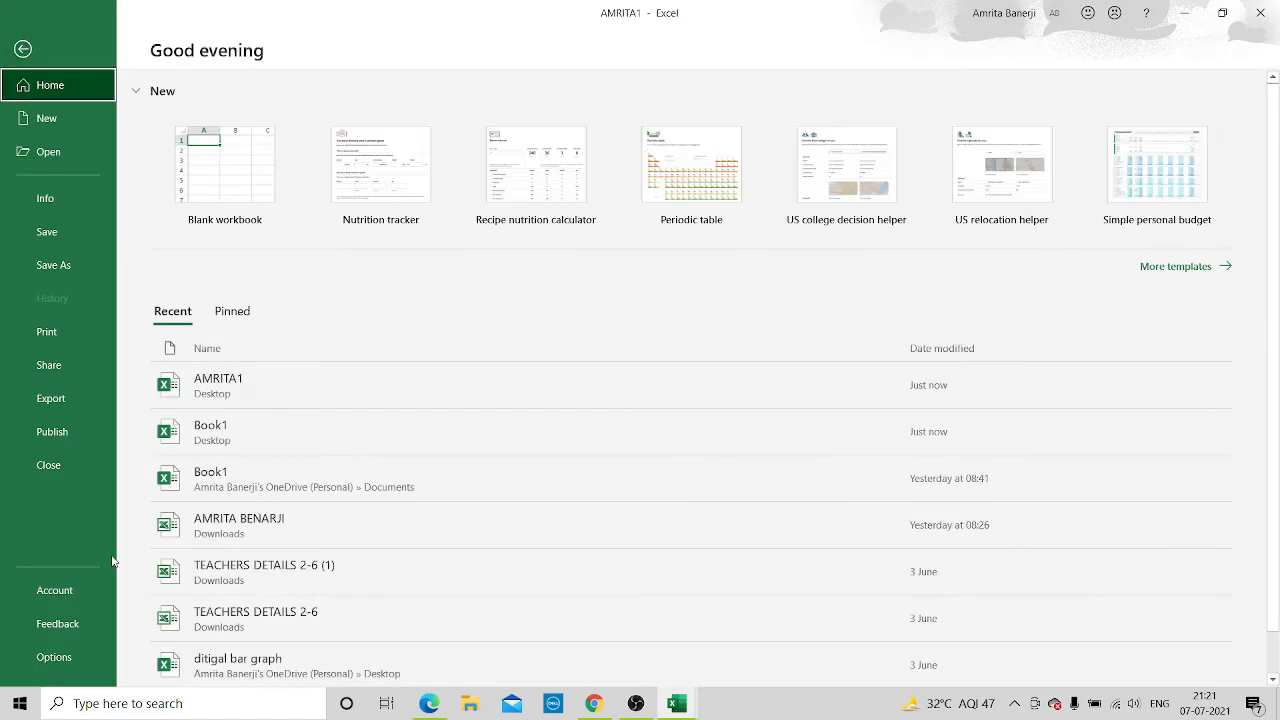
pyautogui.click(110, 332)
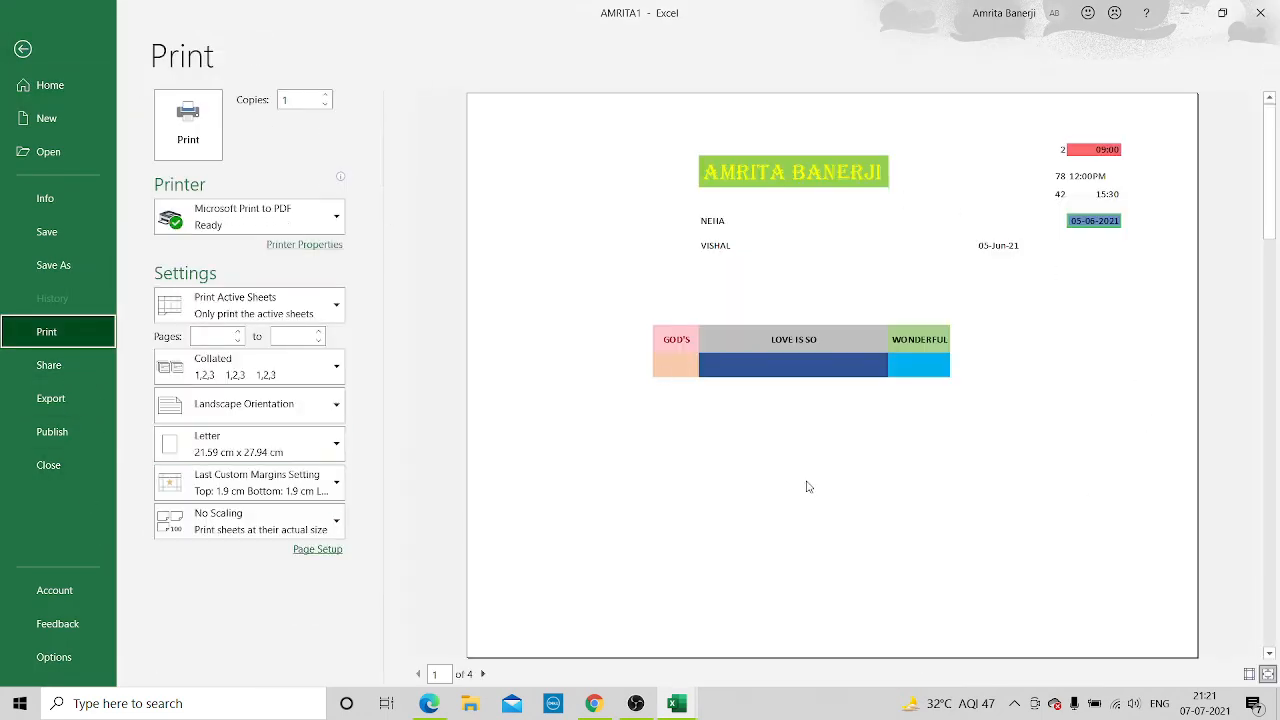
pyautogui.click(672, 603)
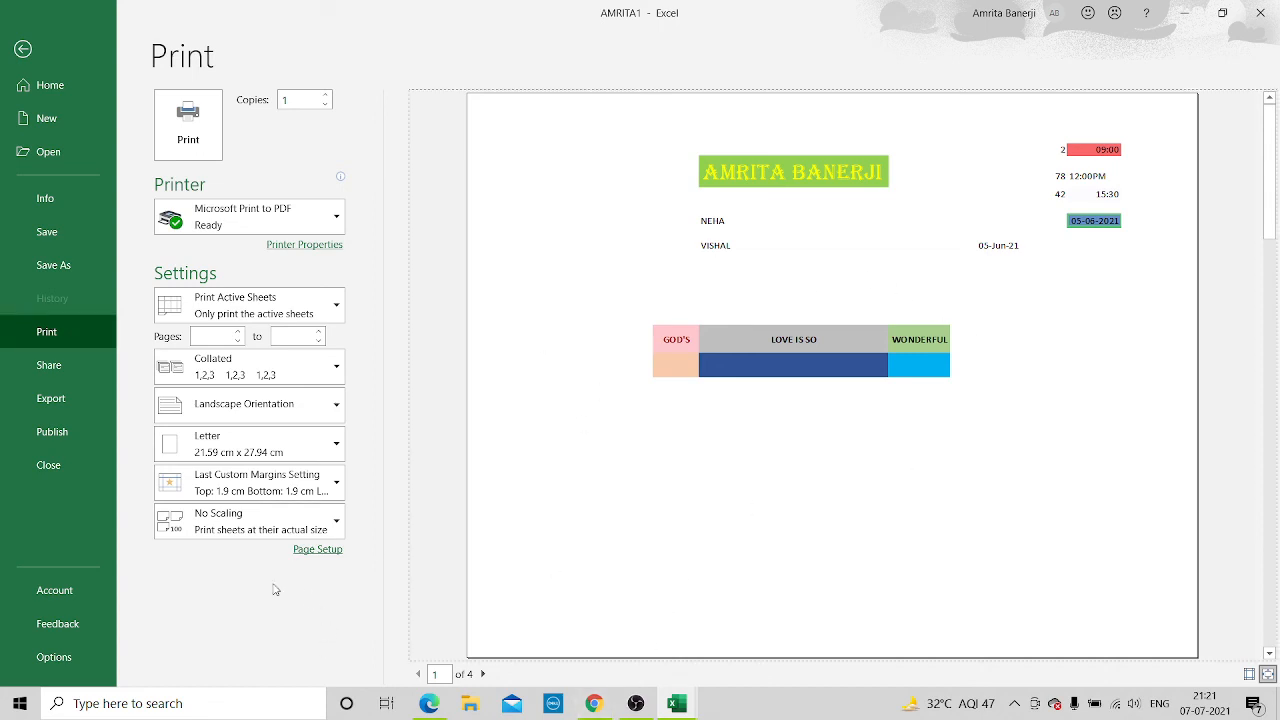
pyautogui.click(336, 521)
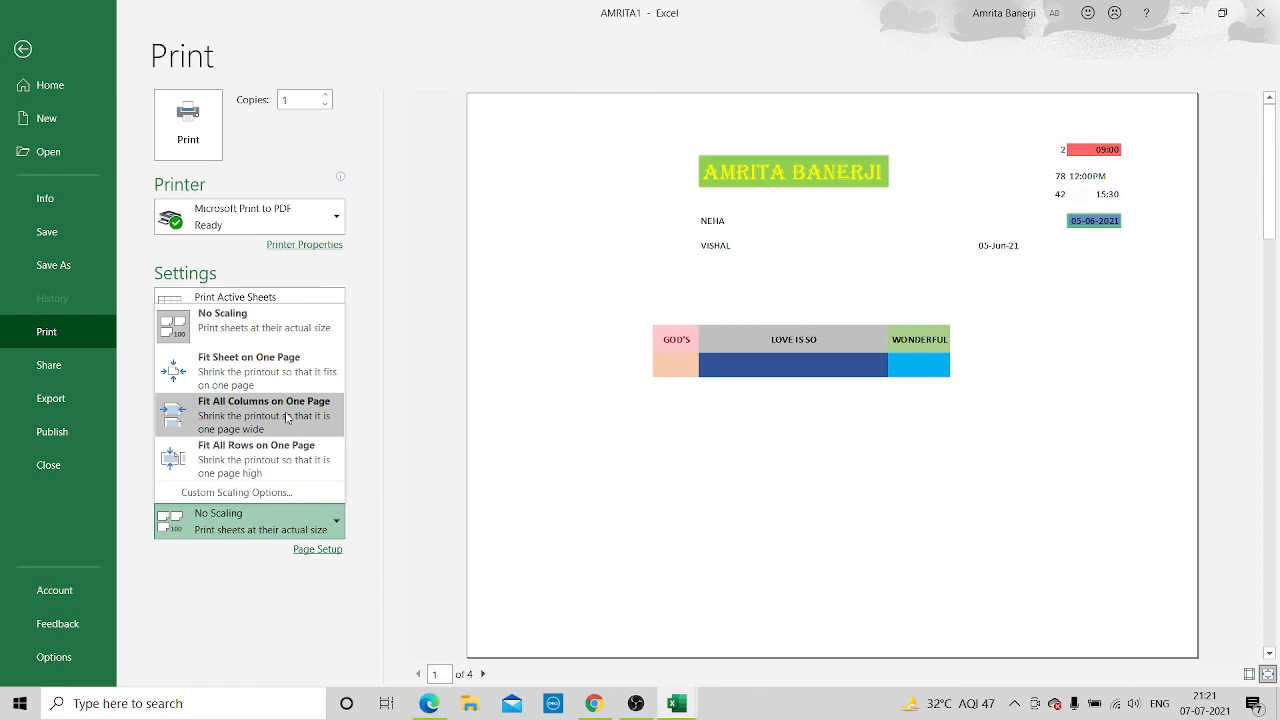
pyautogui.click(287, 418)
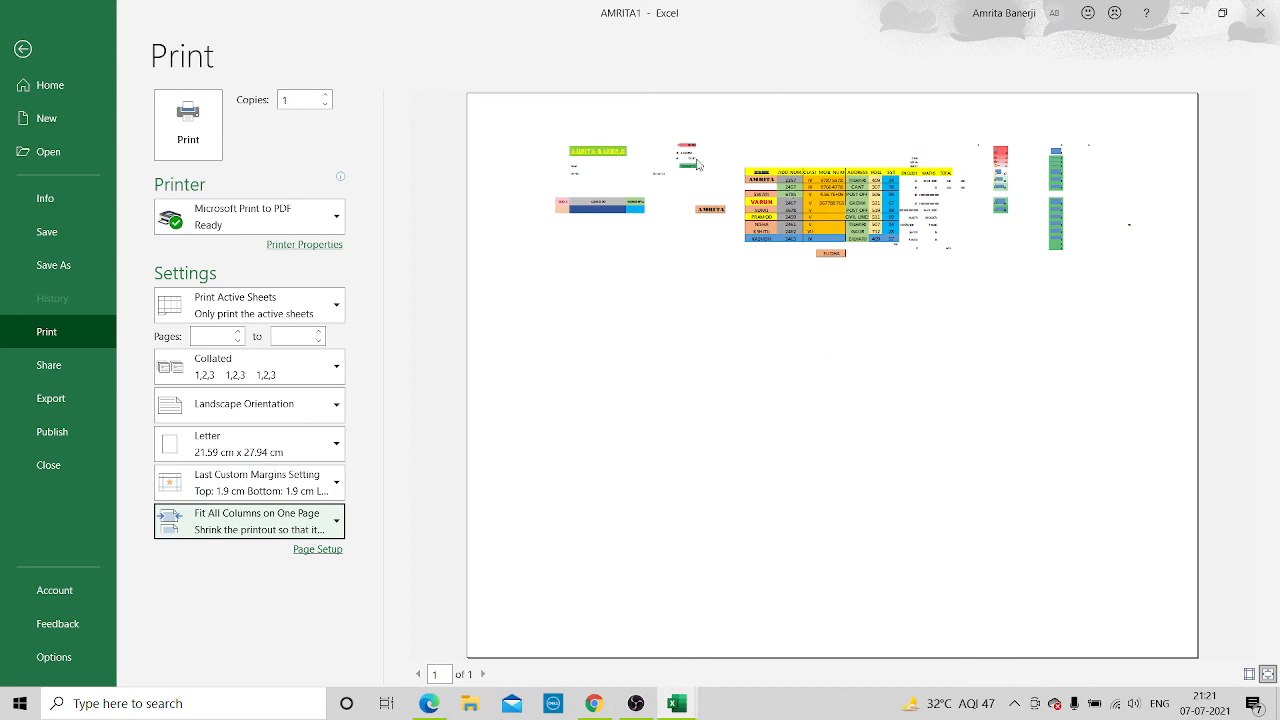
# Try the Fit Sheet on One Page and Fit All Rows on One Page scaling options and switch back to No Scaling
pyautogui.click(335, 527)
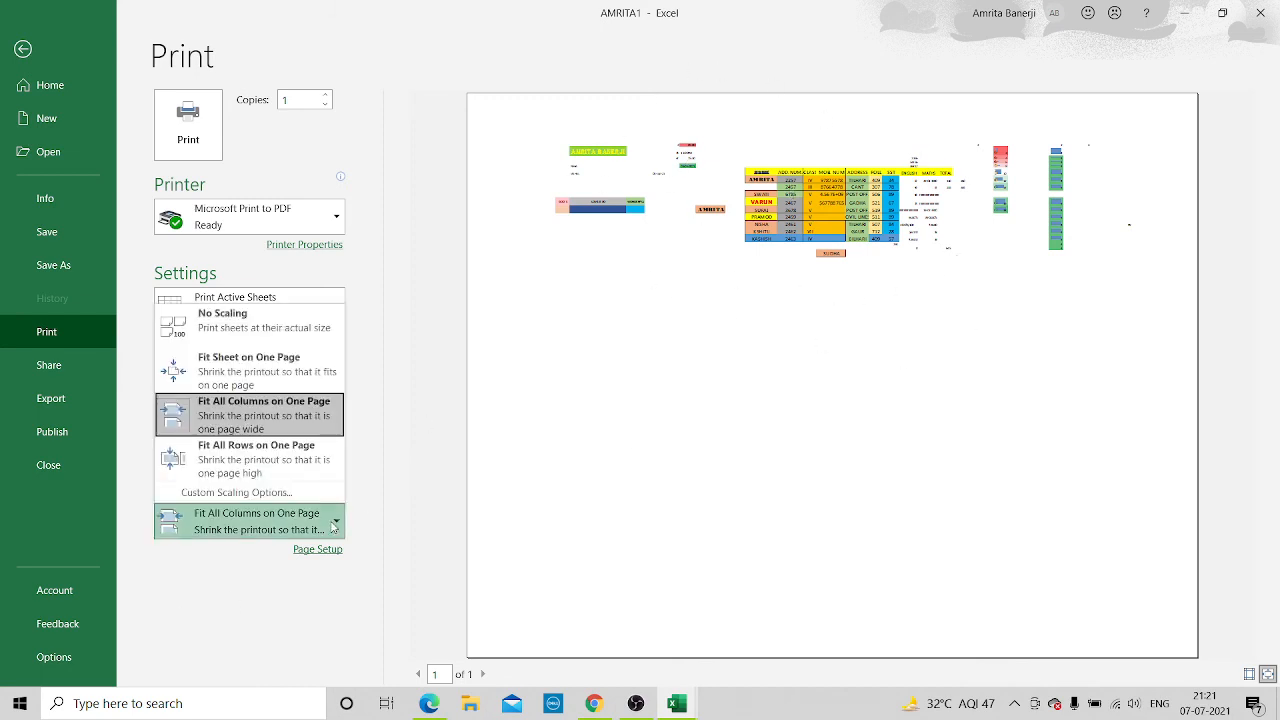
pyautogui.click(289, 362)
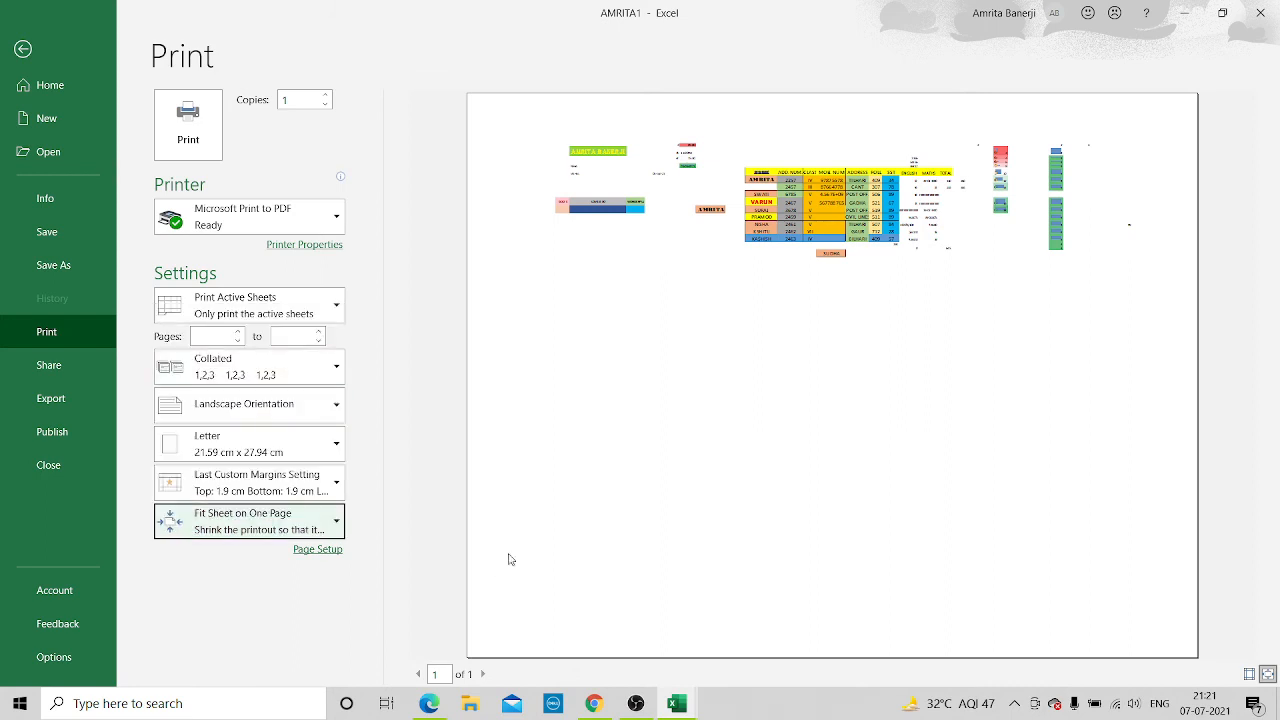
pyautogui.click(337, 522)
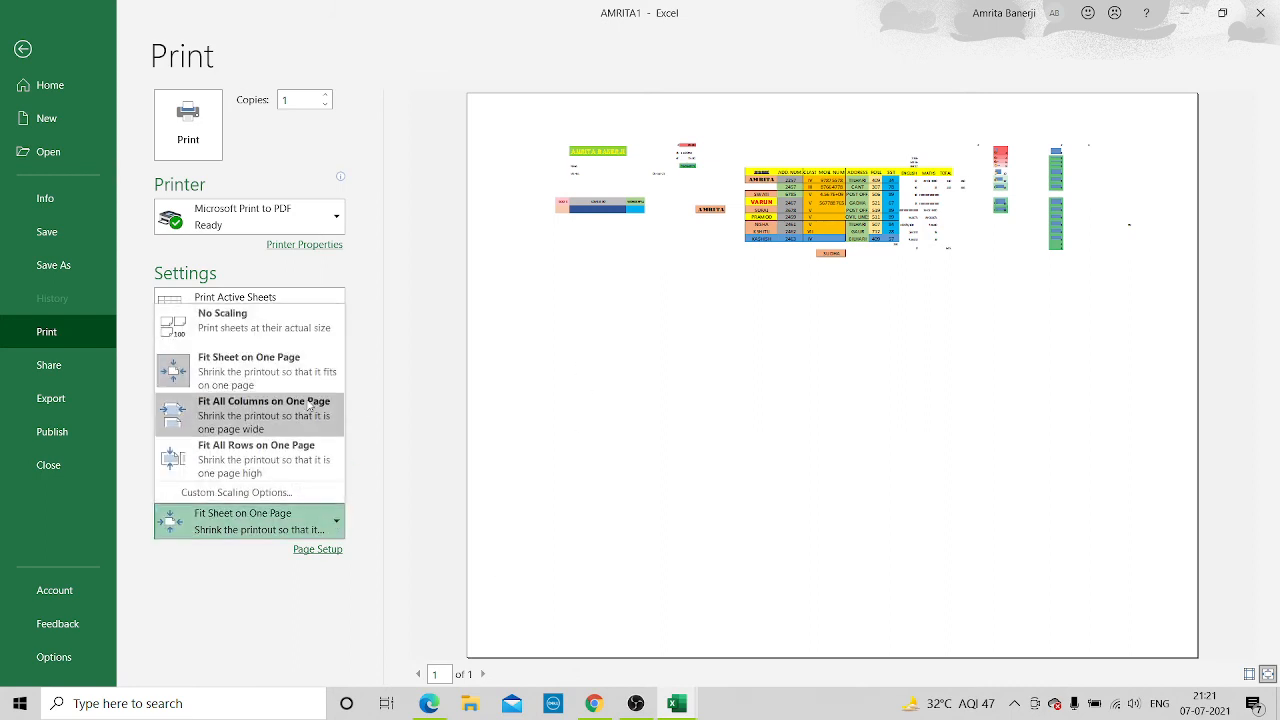
pyautogui.click(272, 461)
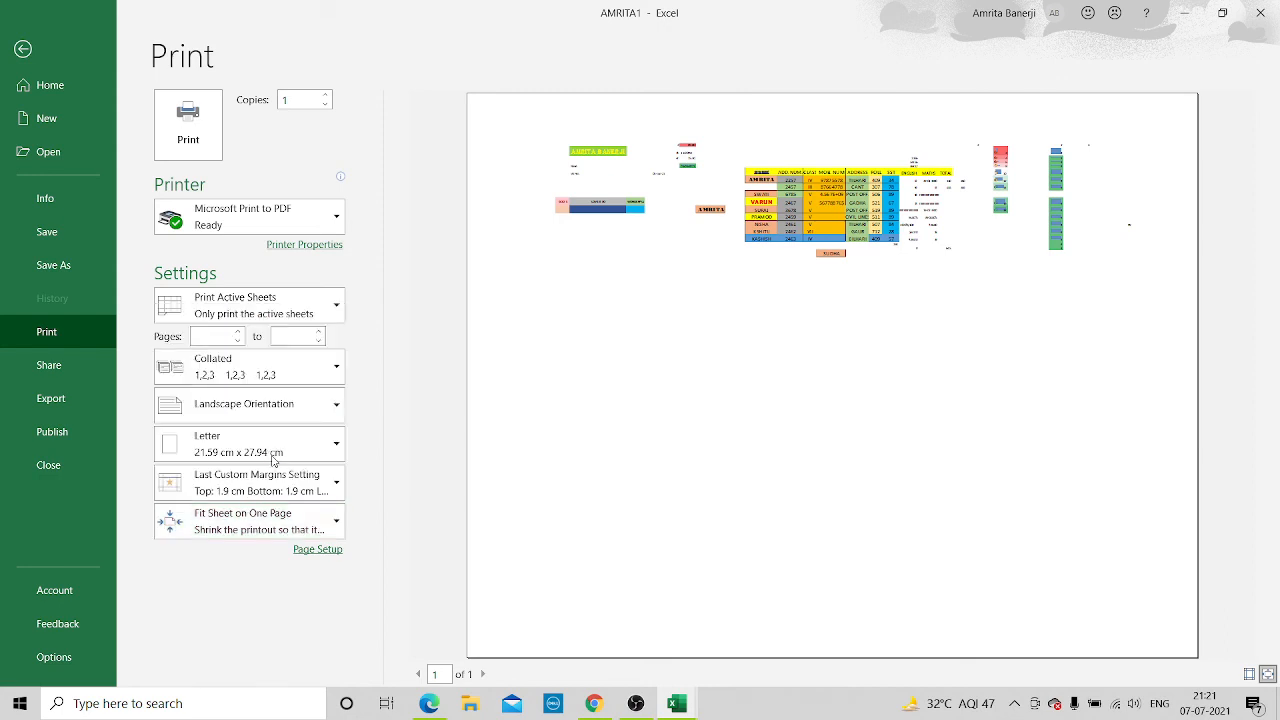
pyautogui.click(333, 527)
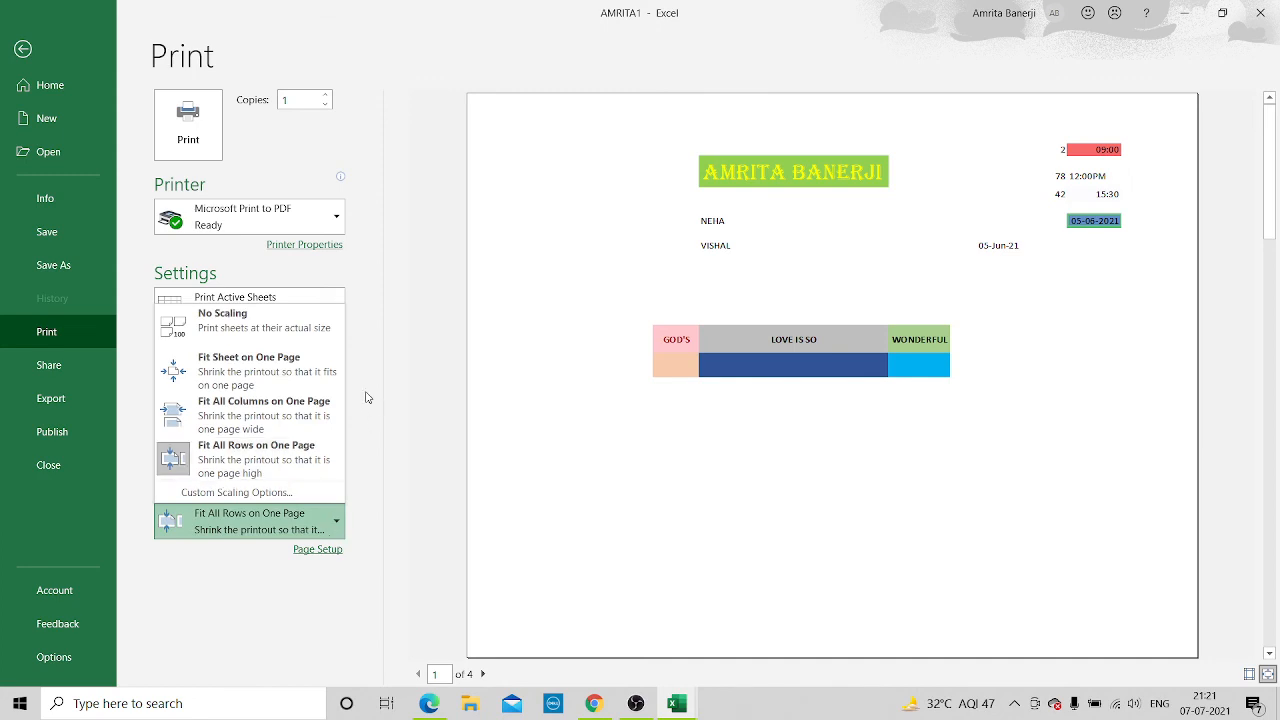
pyautogui.click(240, 320)
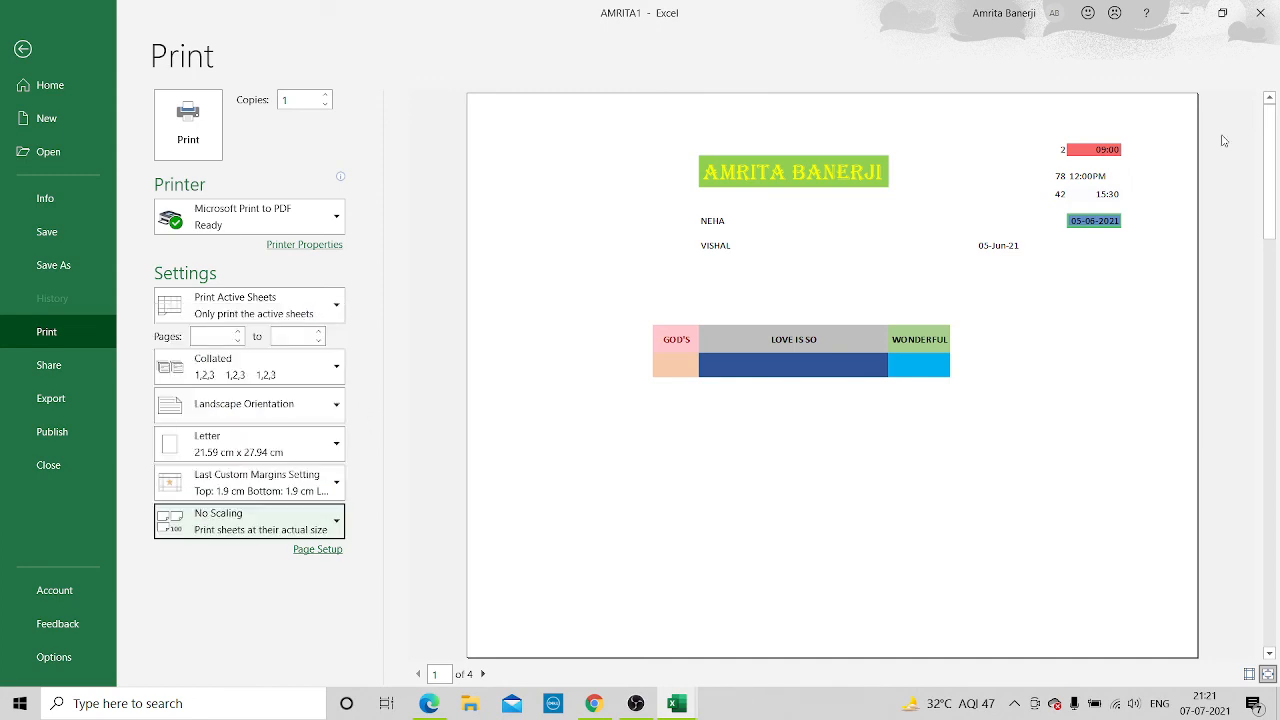
# Set the print scaling to Fit Sheet on One Page and the paper size to Legal
pyautogui.click(332, 520)
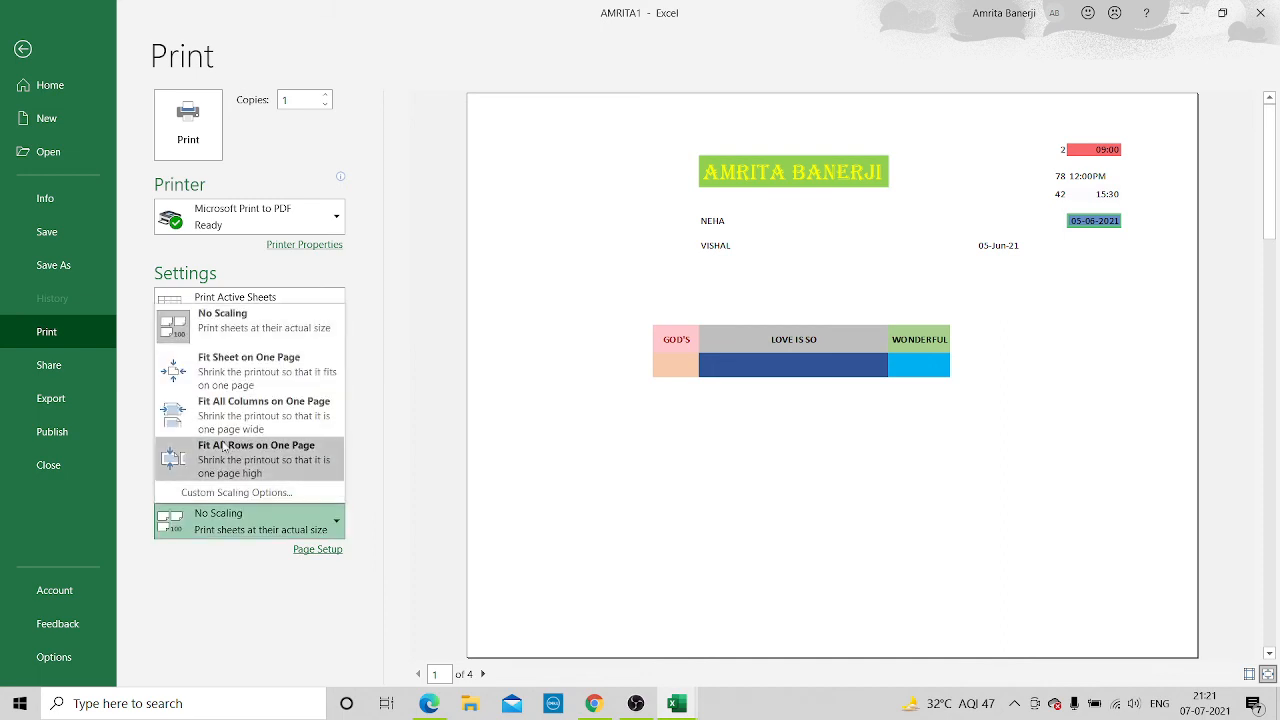
pyautogui.click(267, 371)
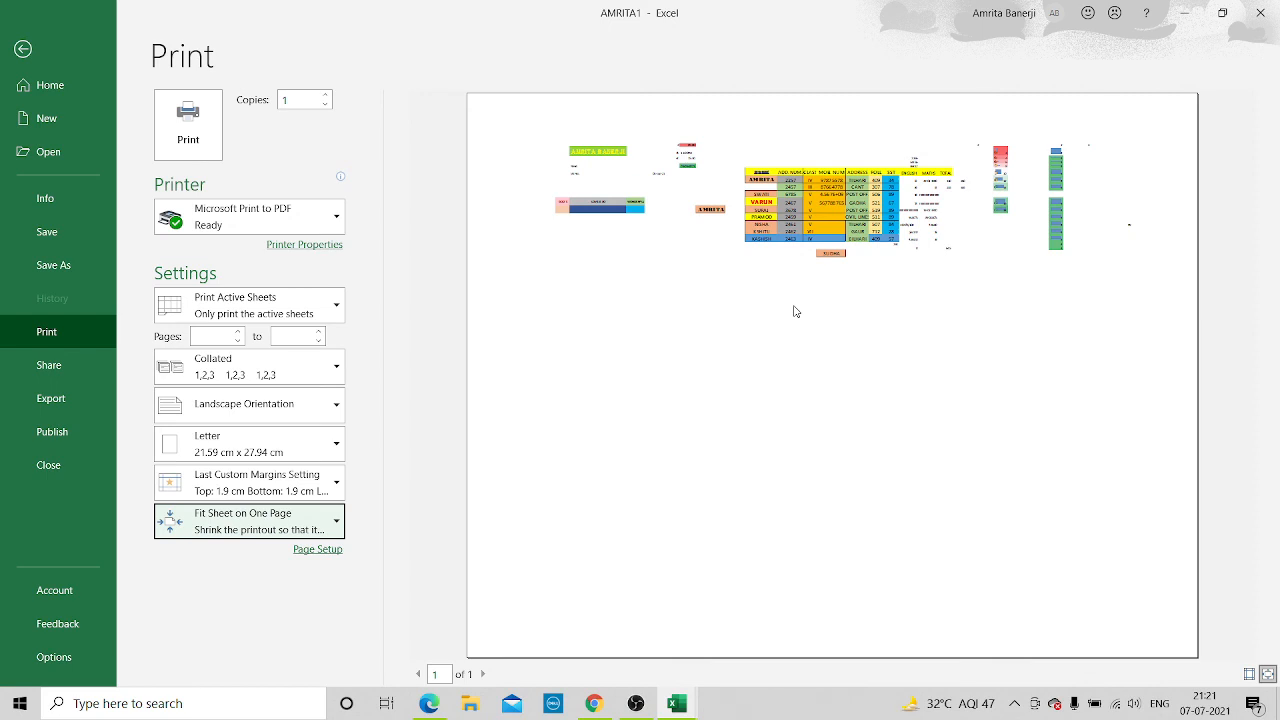
pyautogui.click(320, 446)
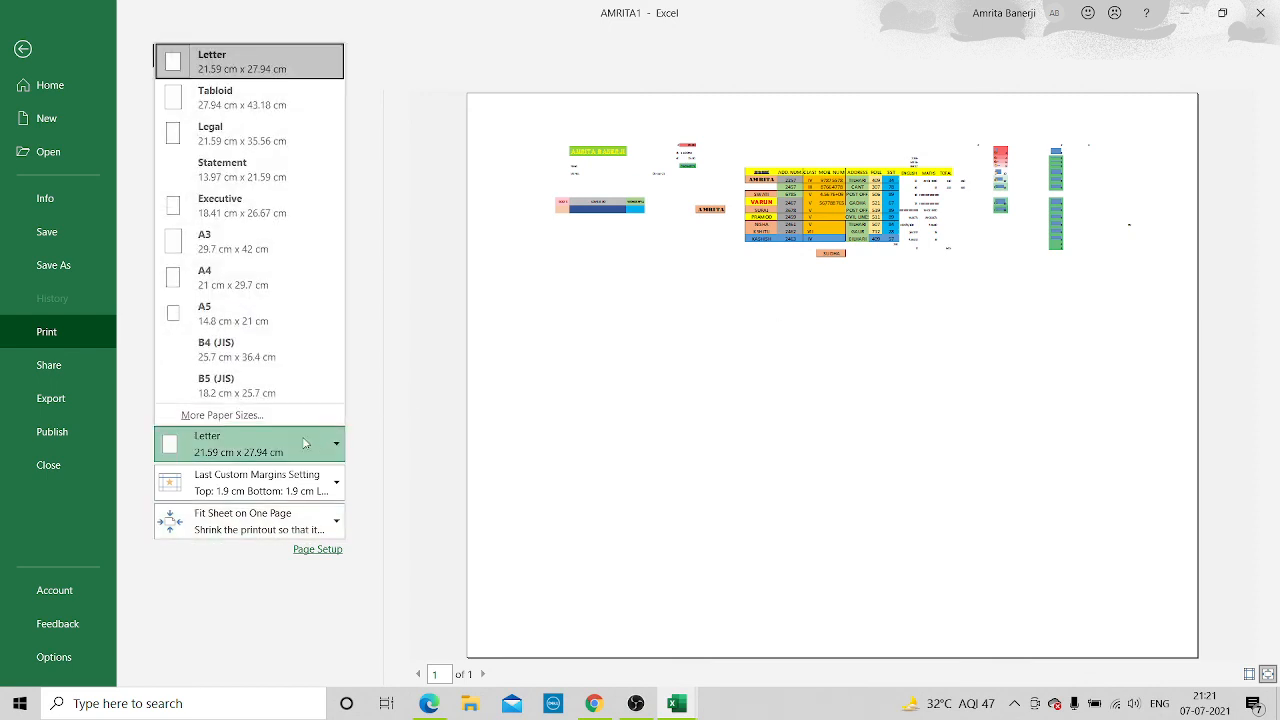
pyautogui.click(253, 143)
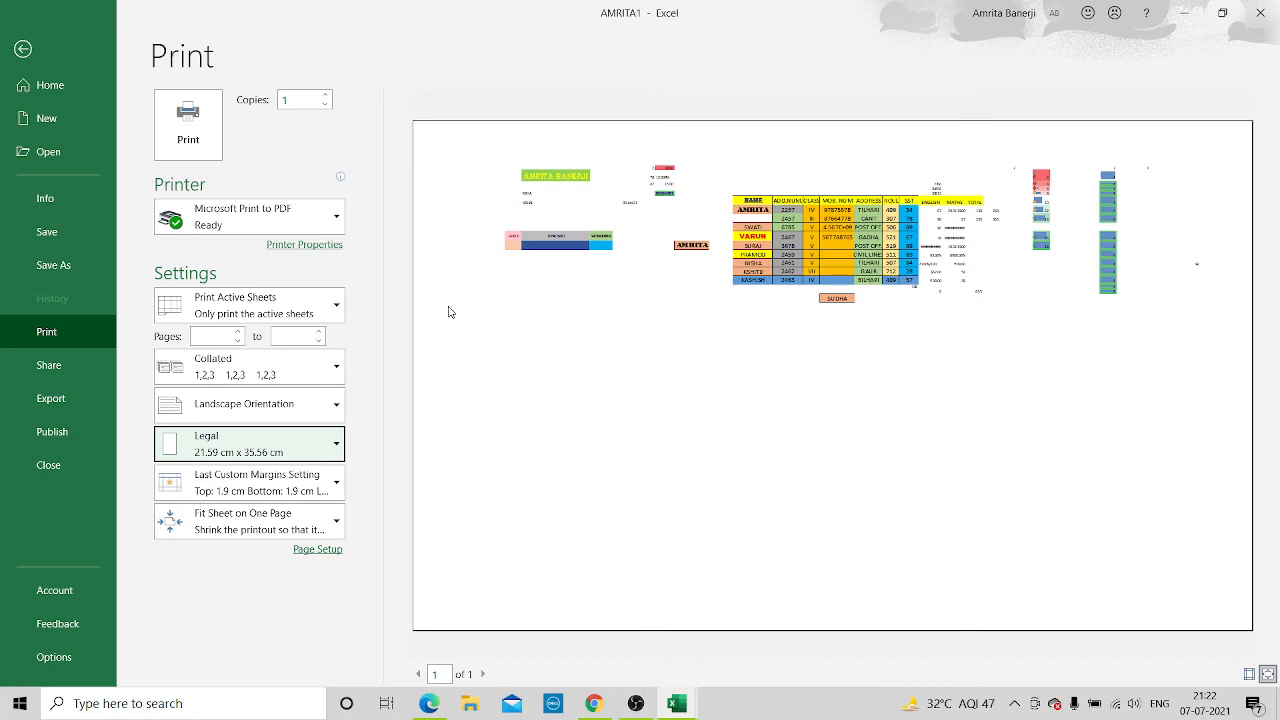
# Leave the print settings and close the Desktop copy of the workbook, saving its changes
pyautogui.click(21, 50)
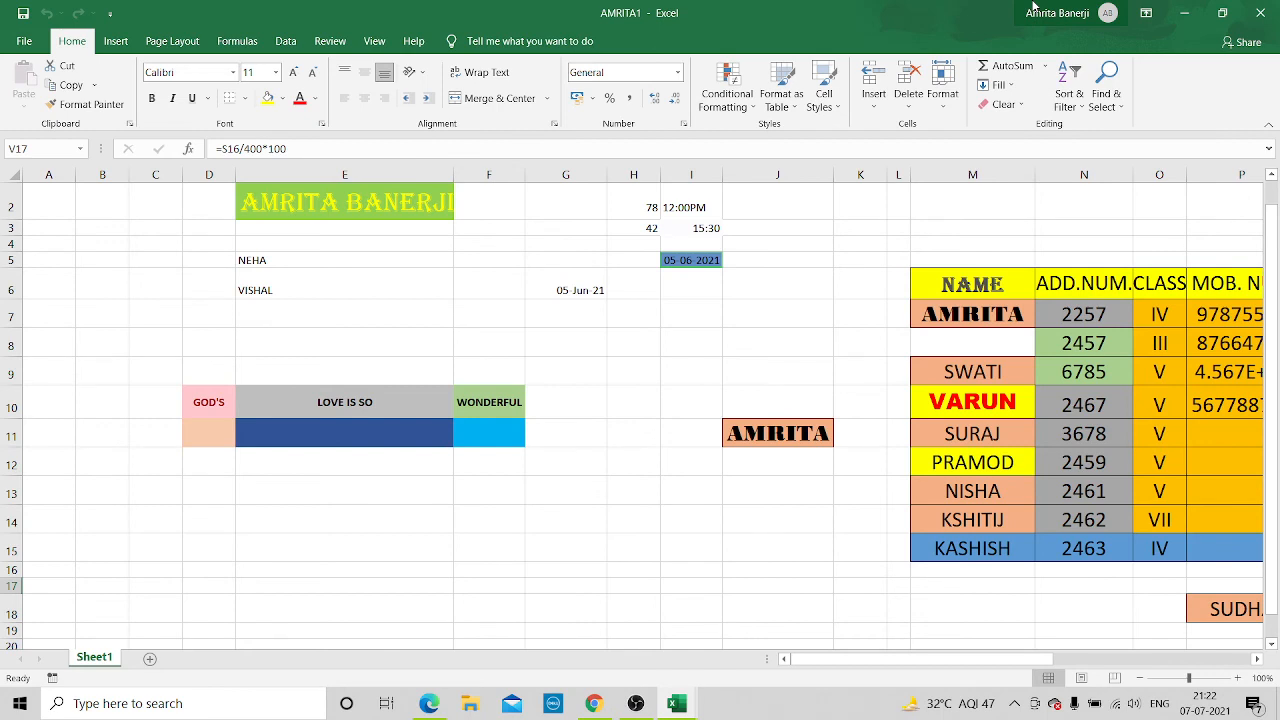
pyautogui.click(1262, 15)
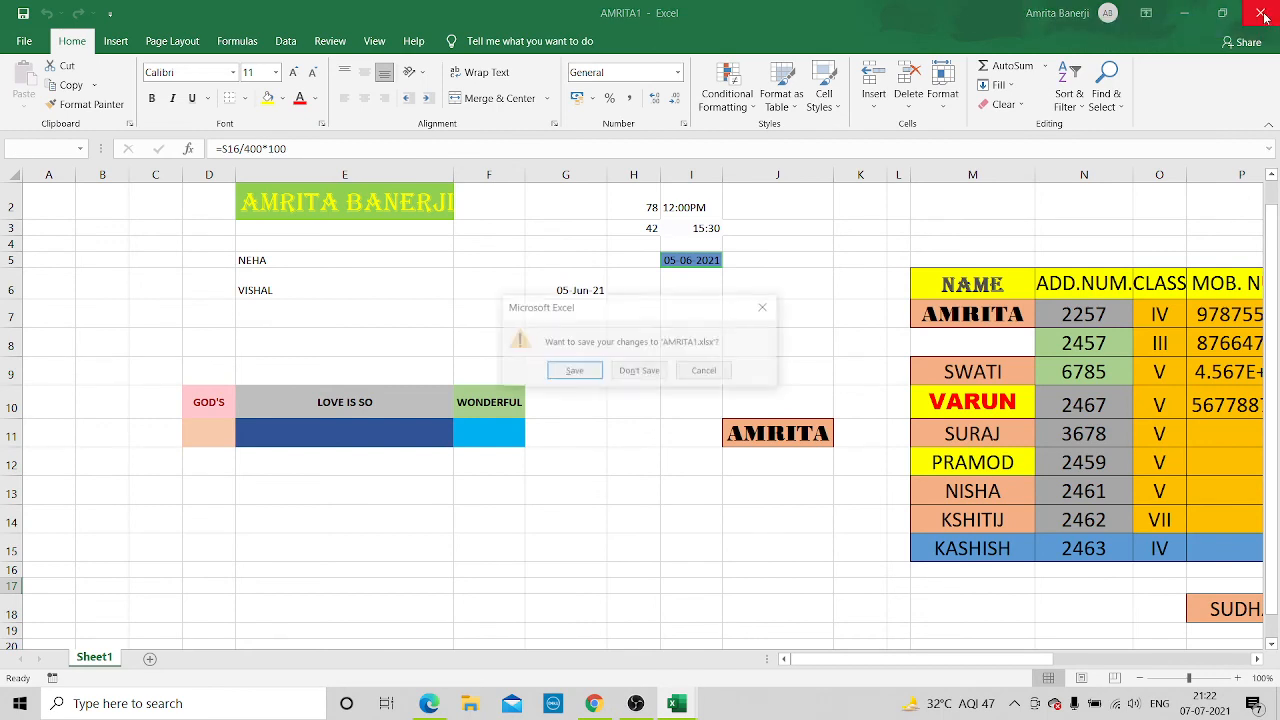
pyautogui.click(573, 372)
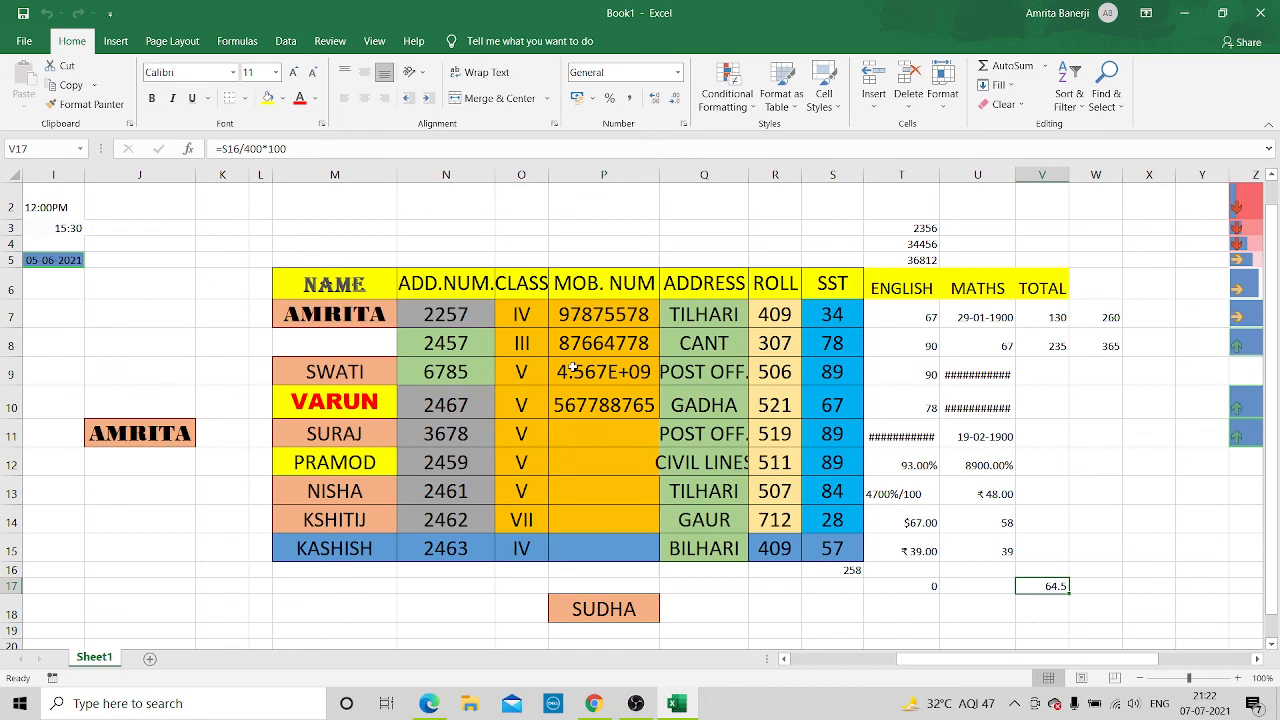
# Set the print scaling of the Book1 workbook to Fit Sheet on One Page and return to the worksheet
pyautogui.click(24, 41)
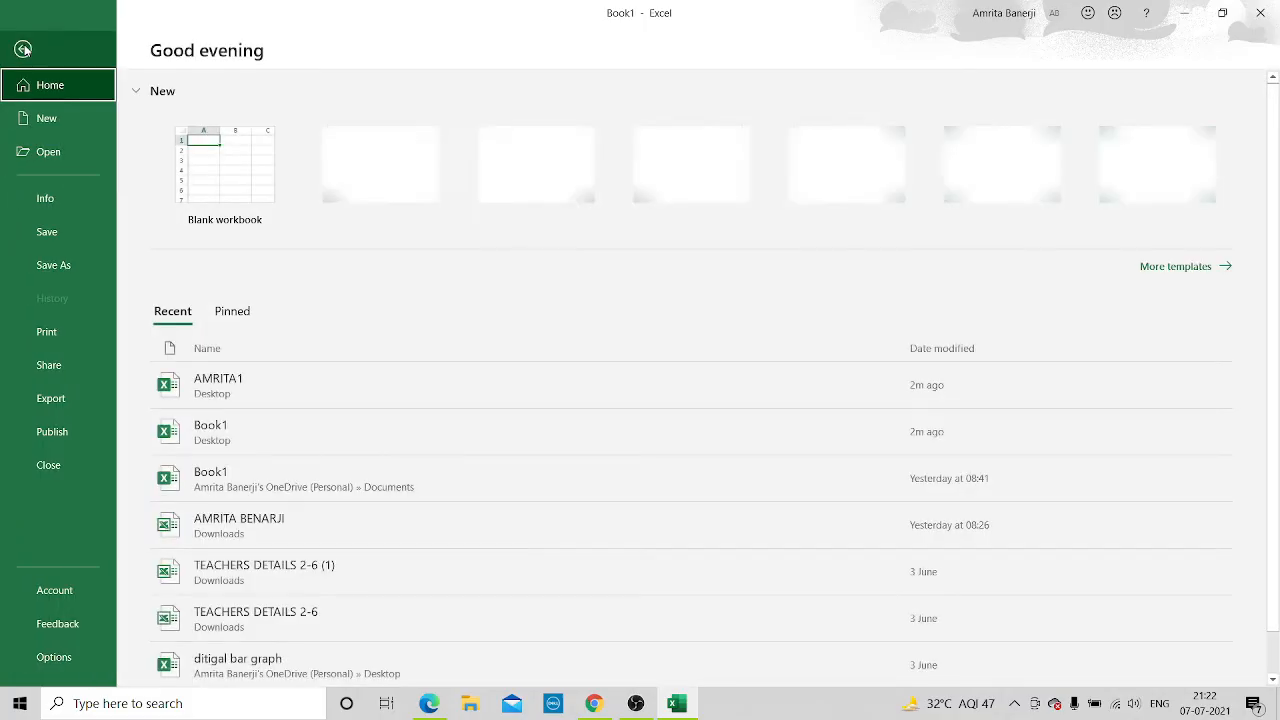
pyautogui.click(104, 328)
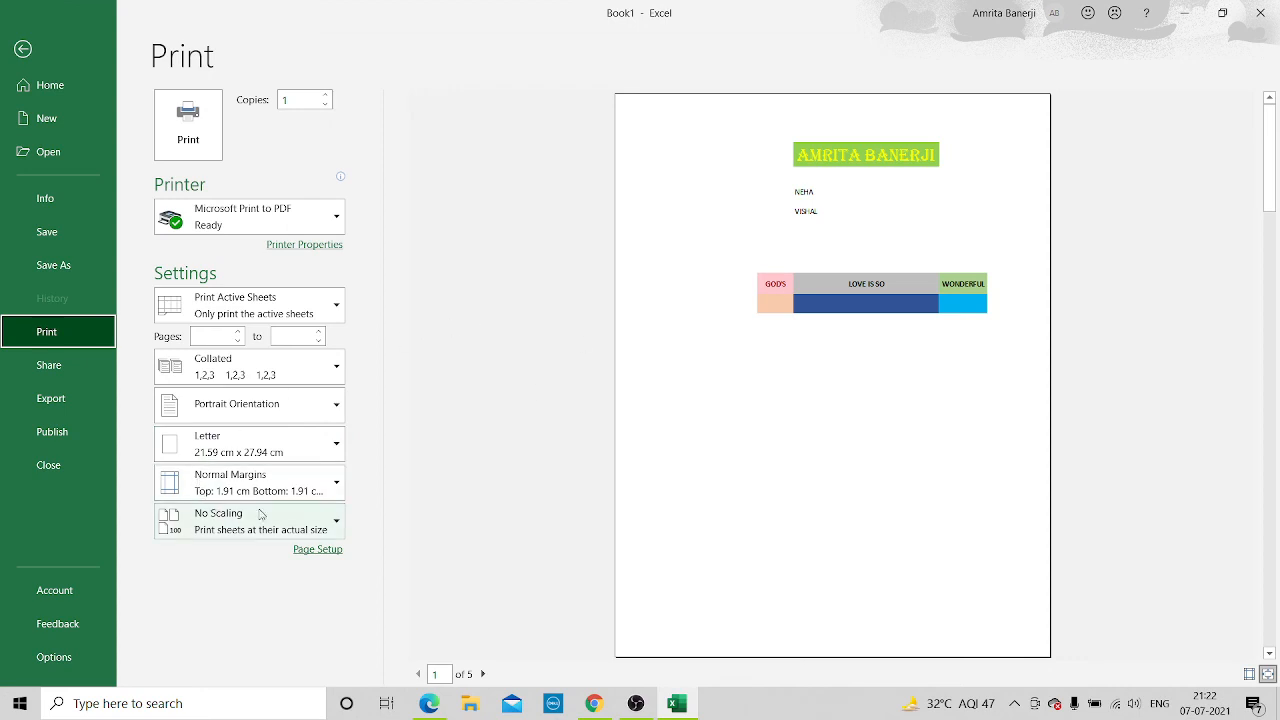
pyautogui.click(332, 519)
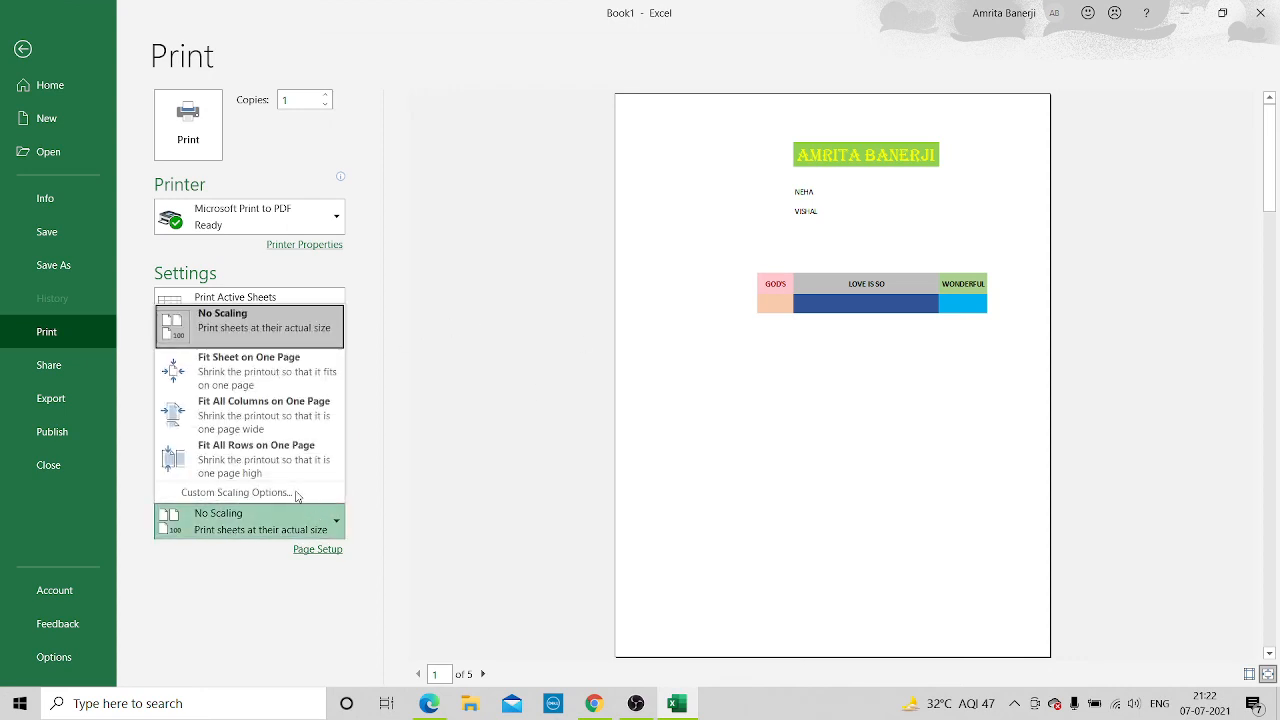
pyautogui.click(282, 378)
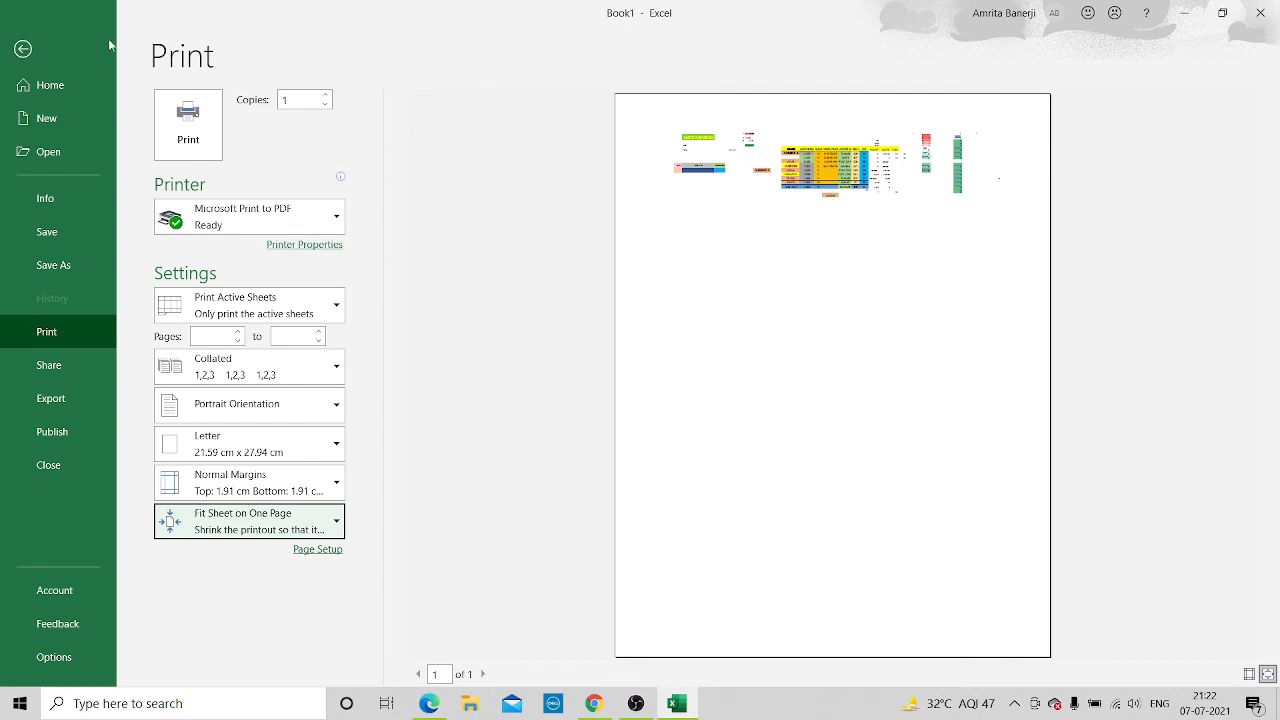
pyautogui.click(22, 49)
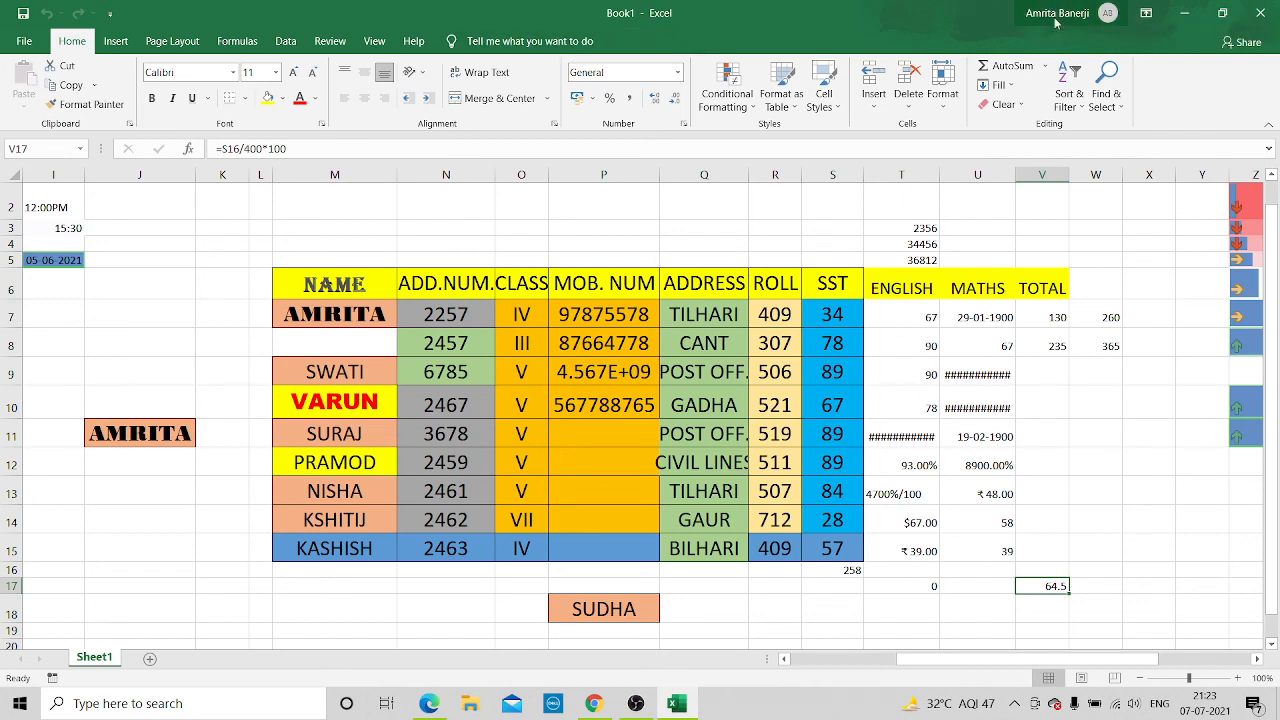
pyautogui.click(636, 703)
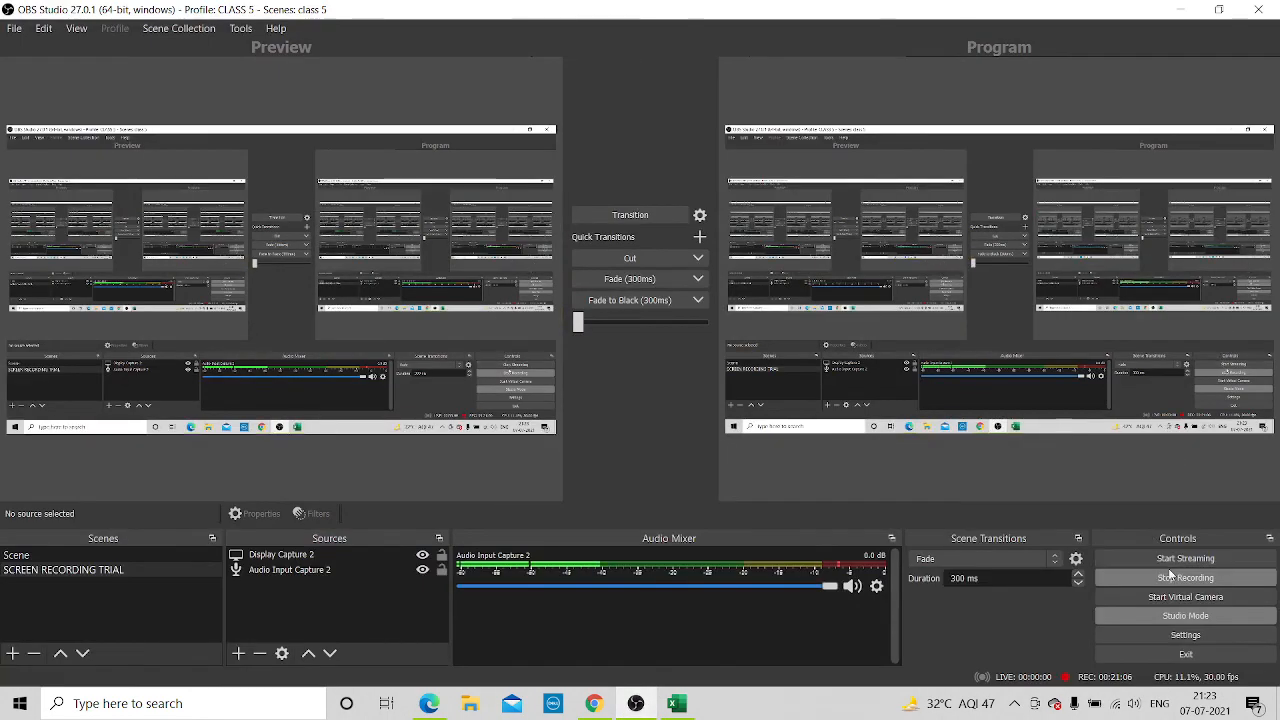